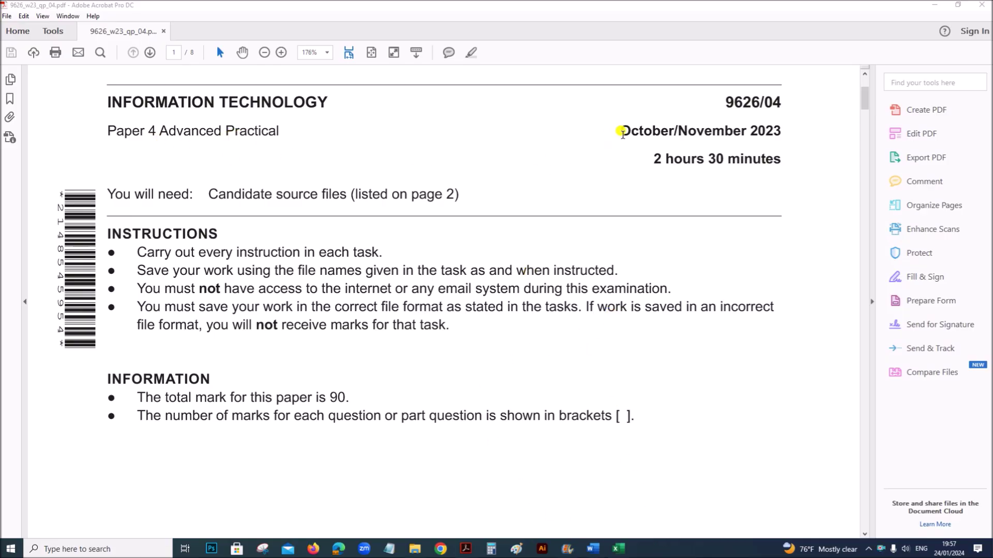
# Review the exam paper's source file list against the Examination folder, and read through Task 1 up to the start of Task 2
pyautogui.scroll(-15, 651, 324)
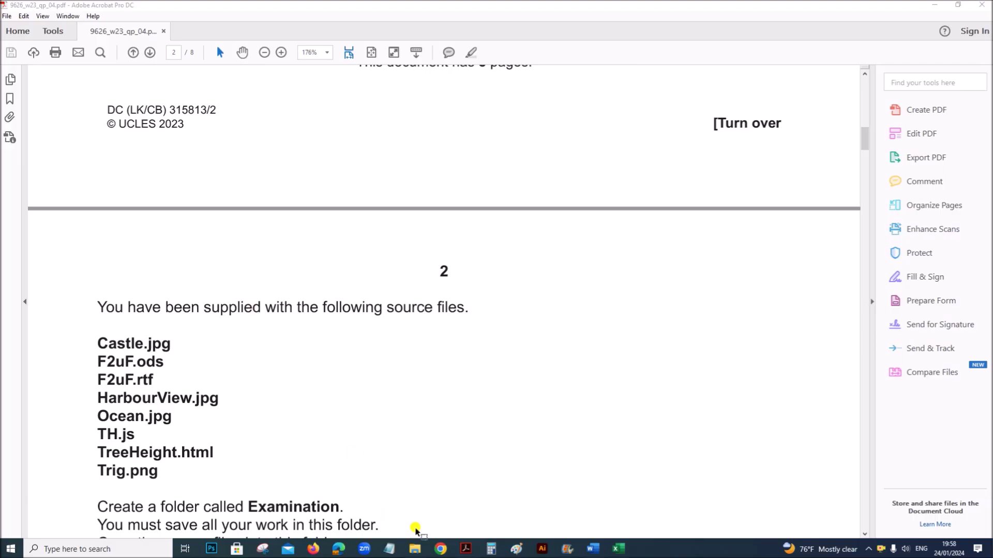
pyautogui.click(414, 549)
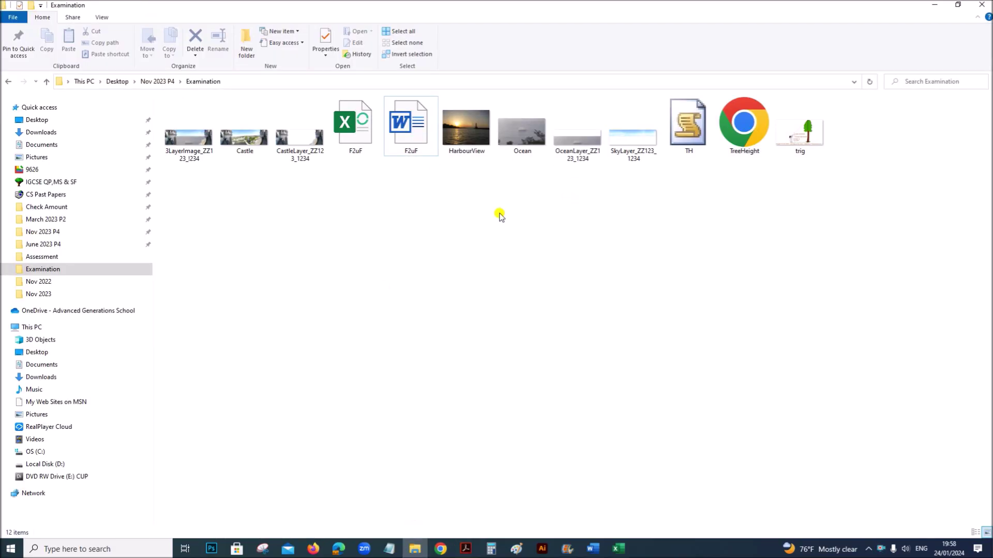
pyautogui.click(466, 548)
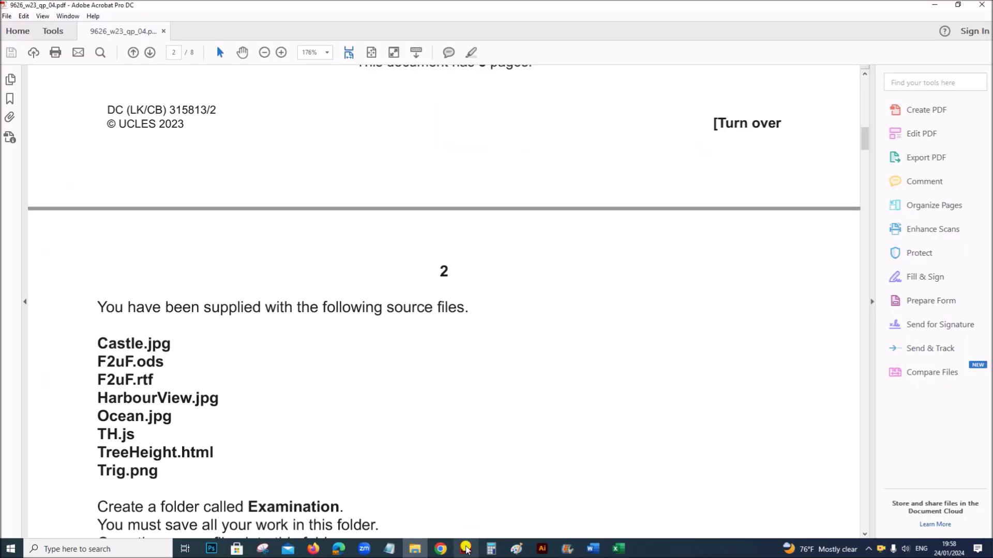
pyautogui.scroll(-6, 288, 402)
pyautogui.scroll(-12, 284, 389)
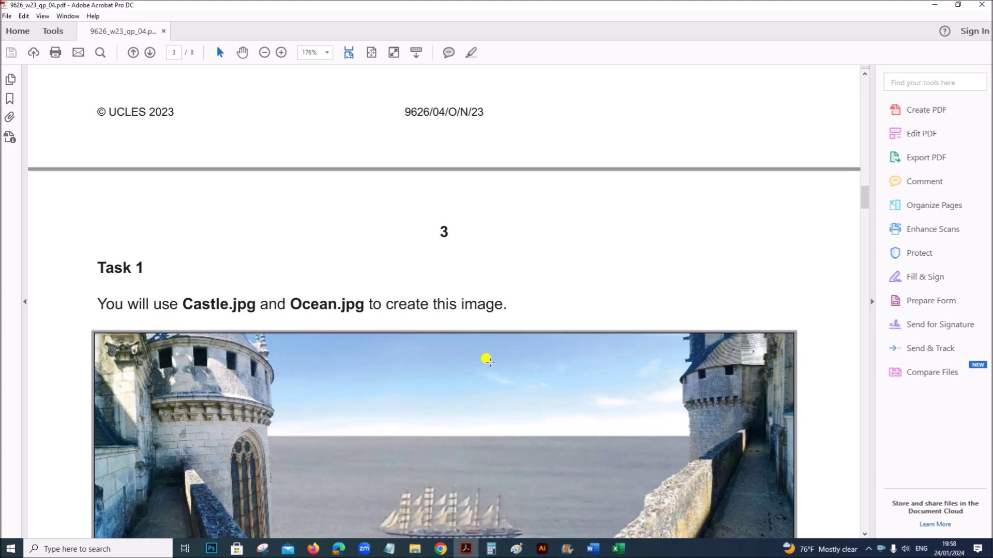
pyautogui.scroll(-15, 472, 398)
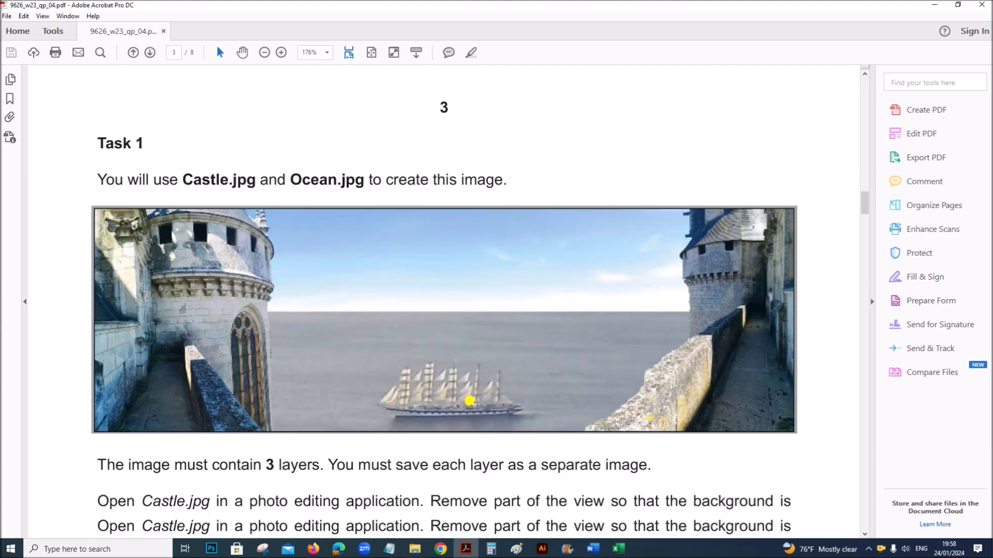
pyautogui.scroll(-15, 472, 398)
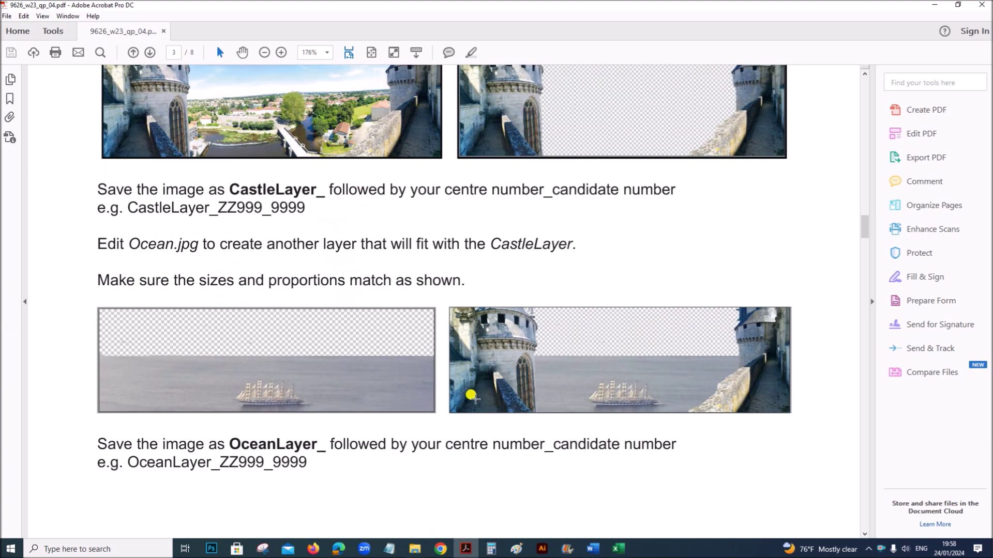
pyautogui.scroll(-5, 481, 388)
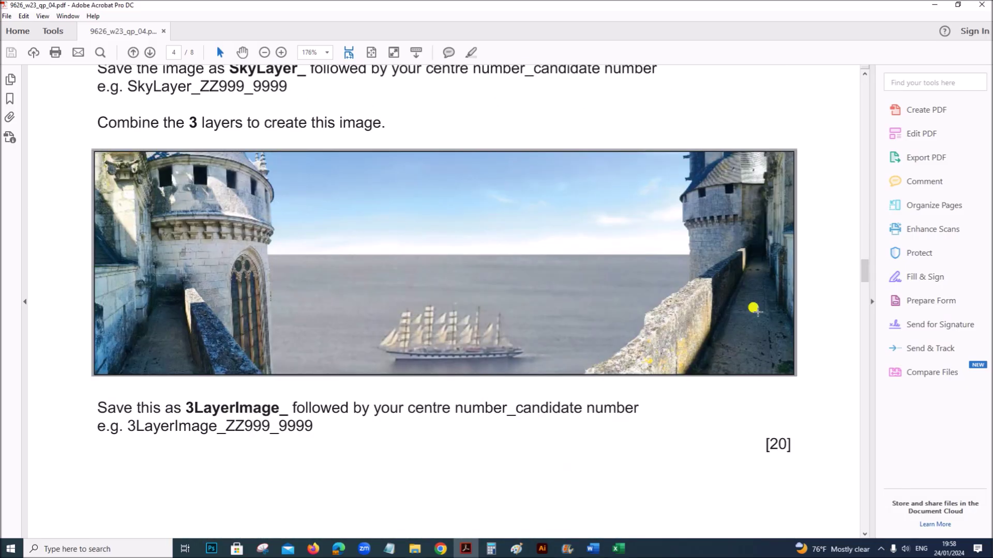
pyautogui.moveTo(866, 271); pyautogui.dragTo(864, 321)
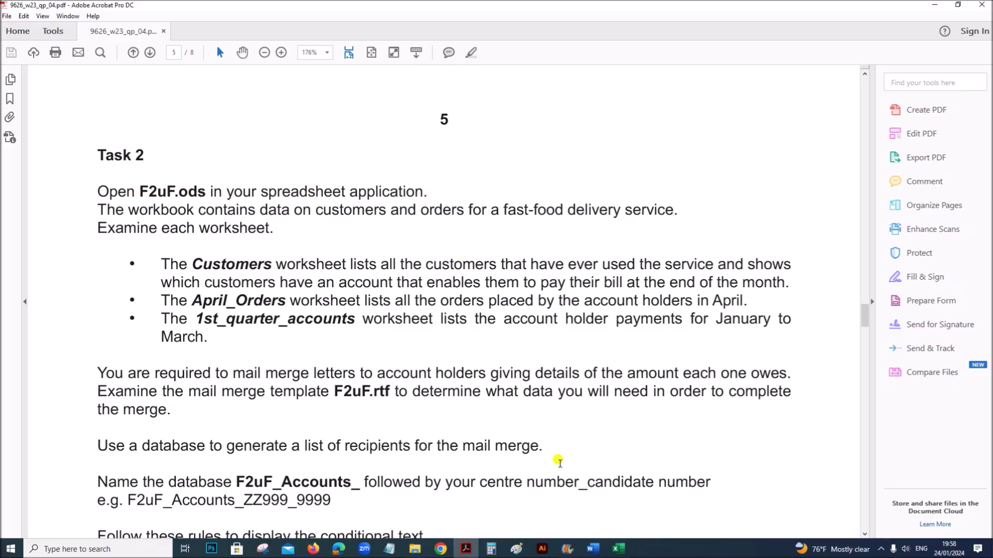
# Switch to the F2uF workbook in Excel and look over the Customers, April_Orders and 1st_quarter_accounts worksheets against the Task 2 instructions
pyautogui.click(618, 548)
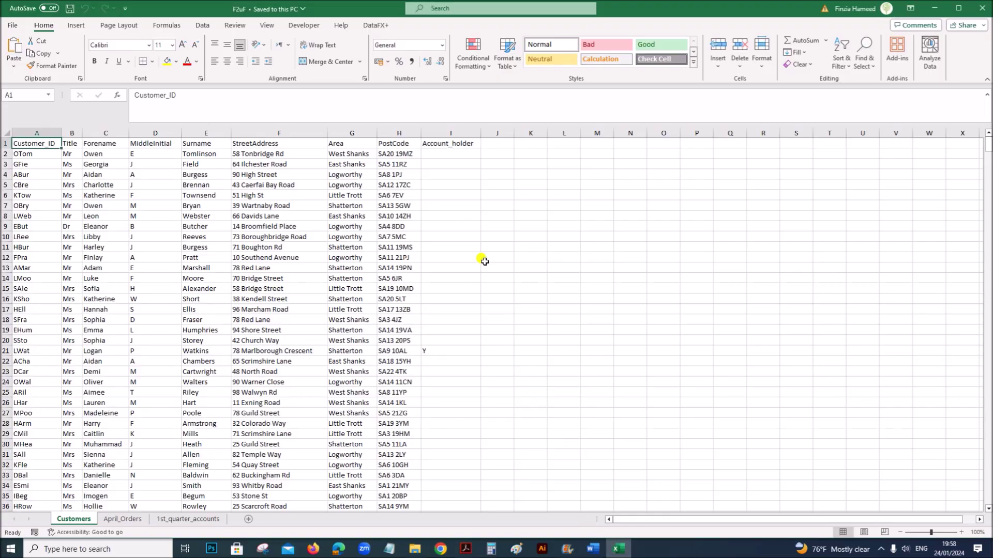
pyautogui.click(466, 549)
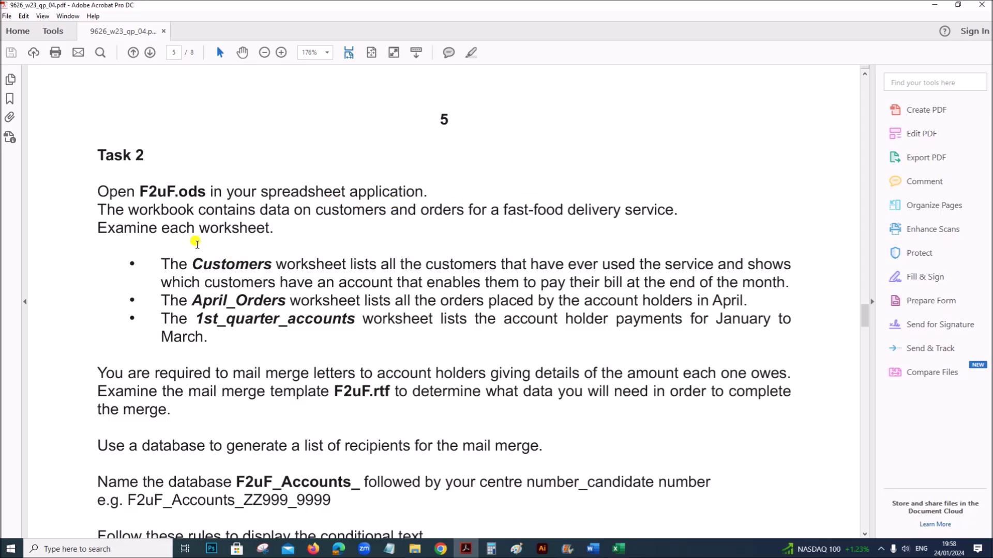
pyautogui.click(618, 549)
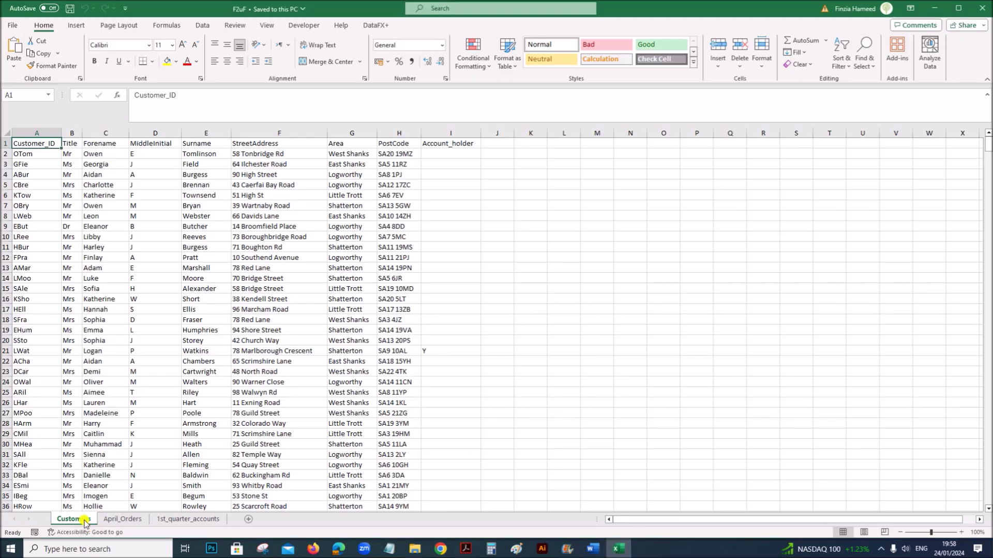
pyautogui.click(124, 521)
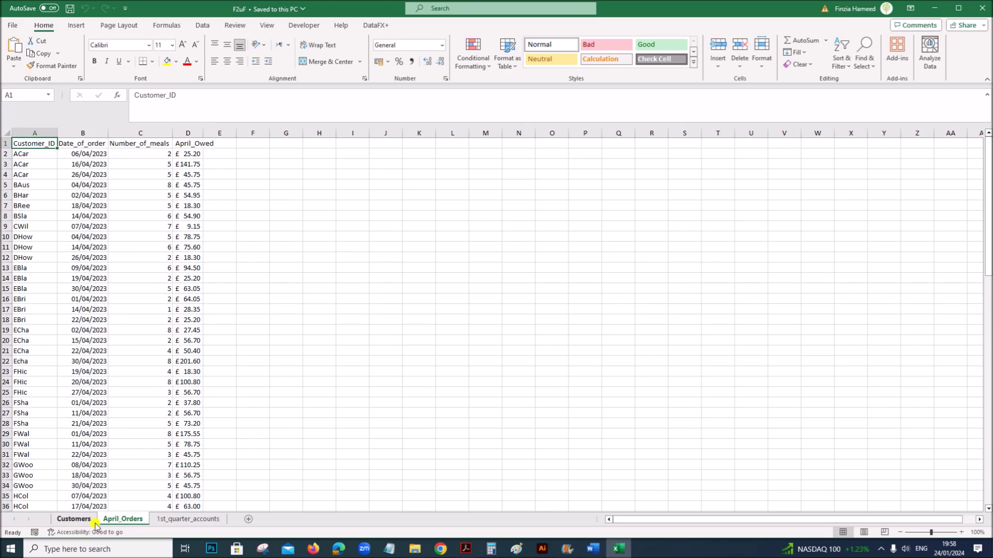
pyautogui.click(179, 520)
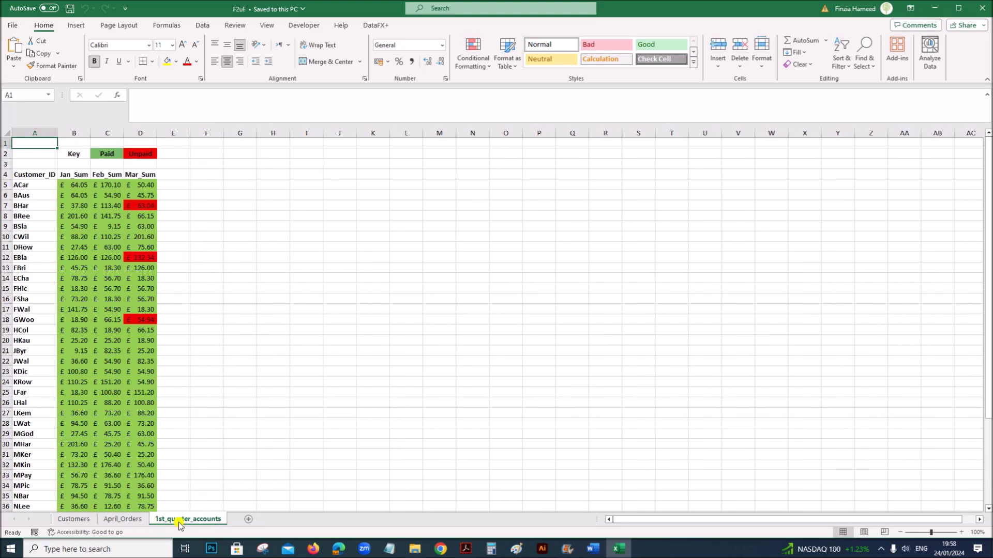
pyautogui.click(79, 522)
pyautogui.click(466, 549)
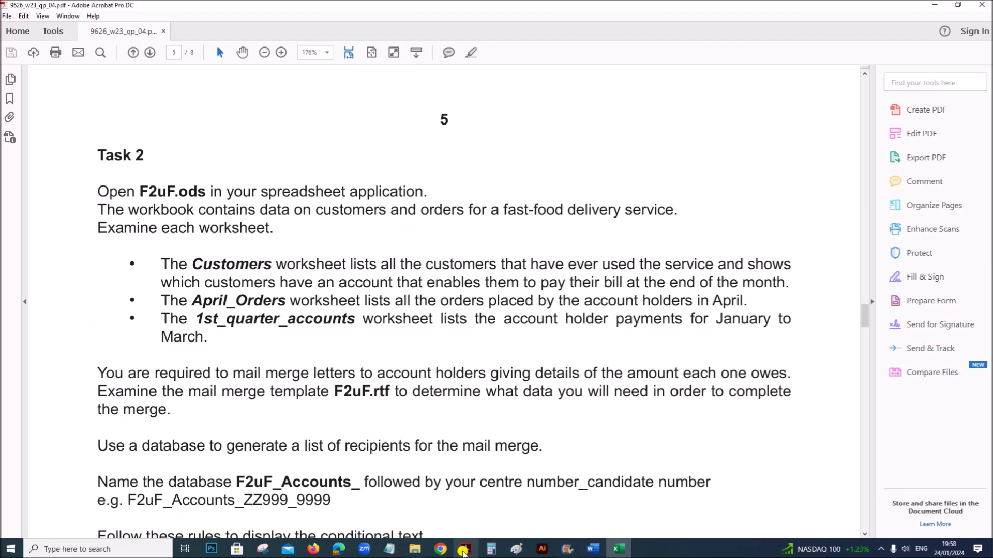
# Read the Customers worksheet description in the exam paper and examine the Account_holder column on that sheet in Excel
pyautogui.moveTo(308, 262); pyautogui.dragTo(638, 272)
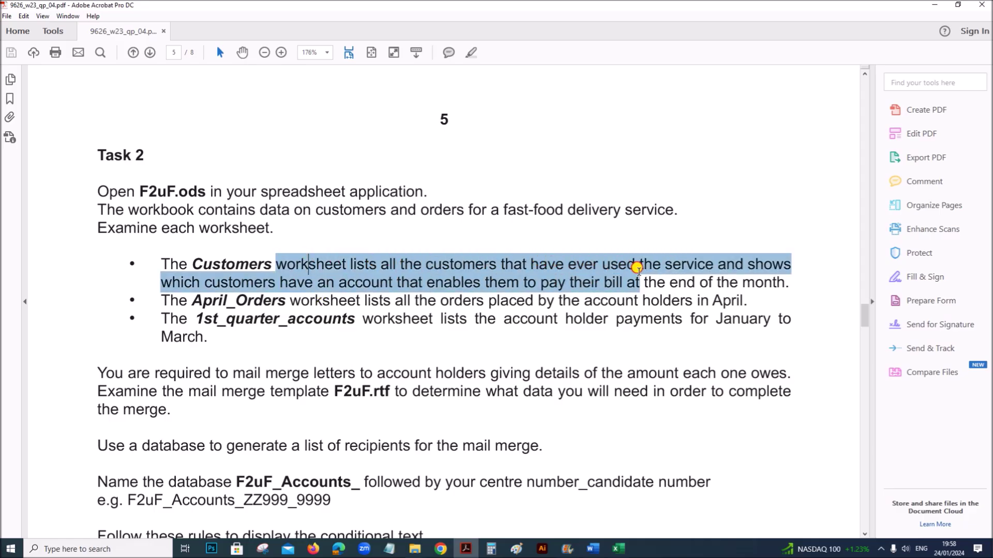
pyautogui.click(545, 279)
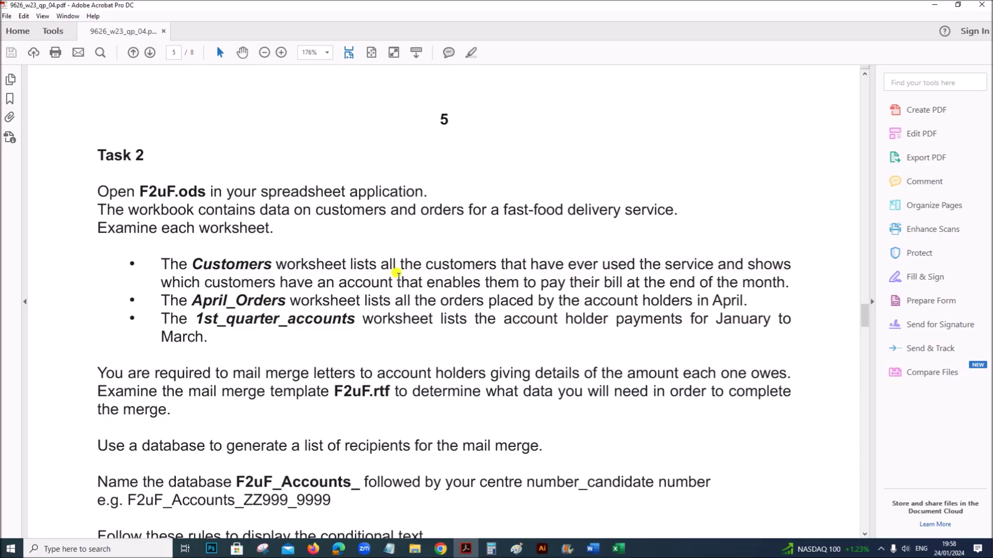
pyautogui.moveTo(358, 279); pyautogui.dragTo(626, 286)
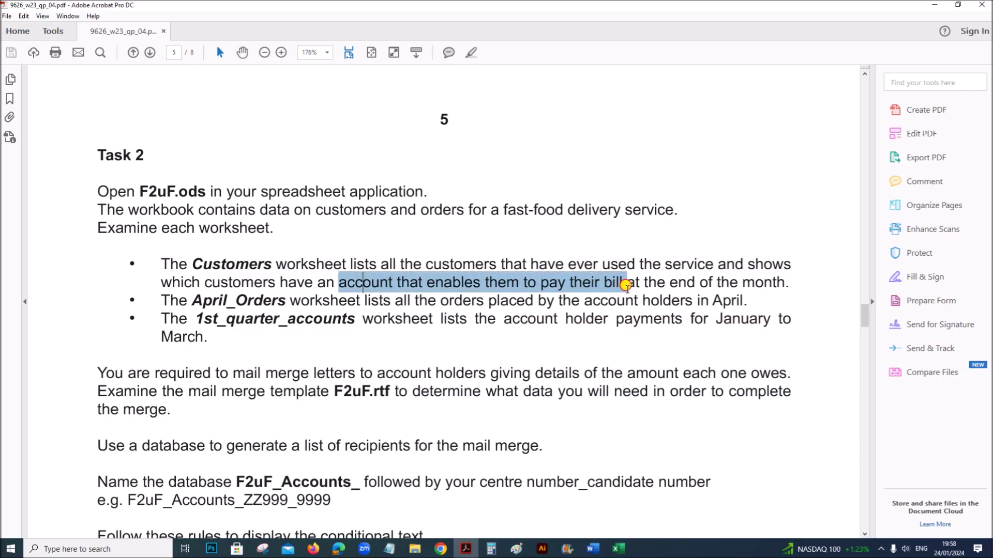
pyautogui.click(617, 548)
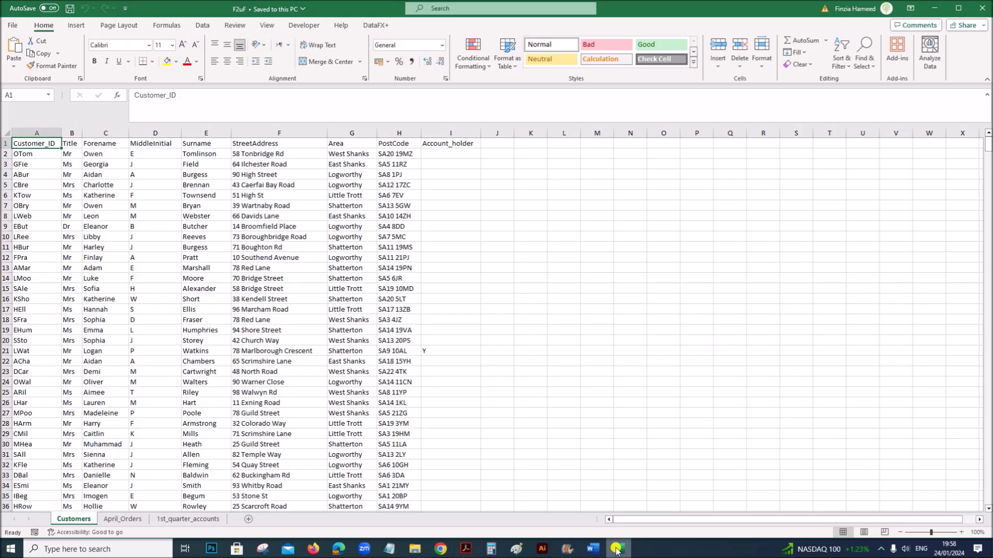
pyautogui.click(466, 158)
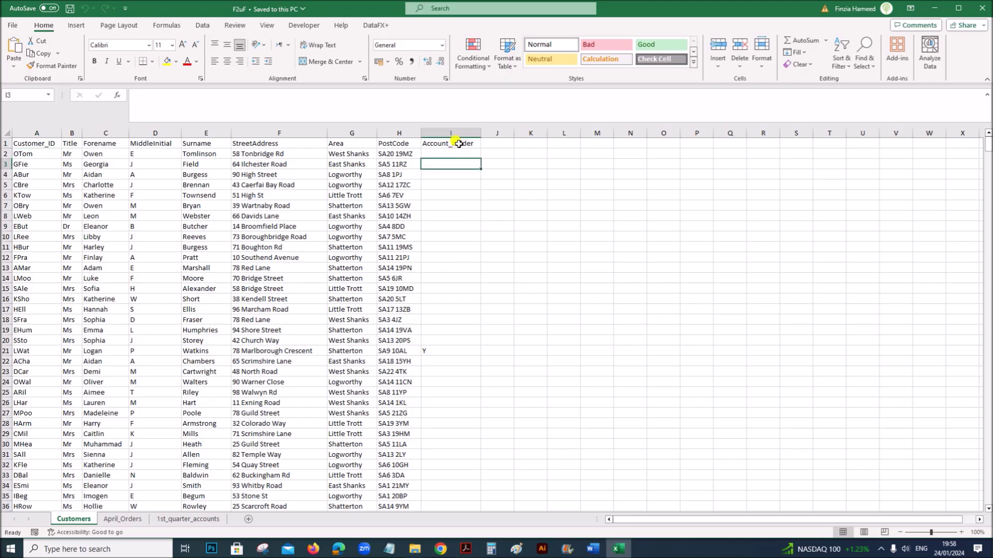
pyautogui.click(453, 143)
pyautogui.scroll(-2, 430, 346)
pyautogui.click(440, 287)
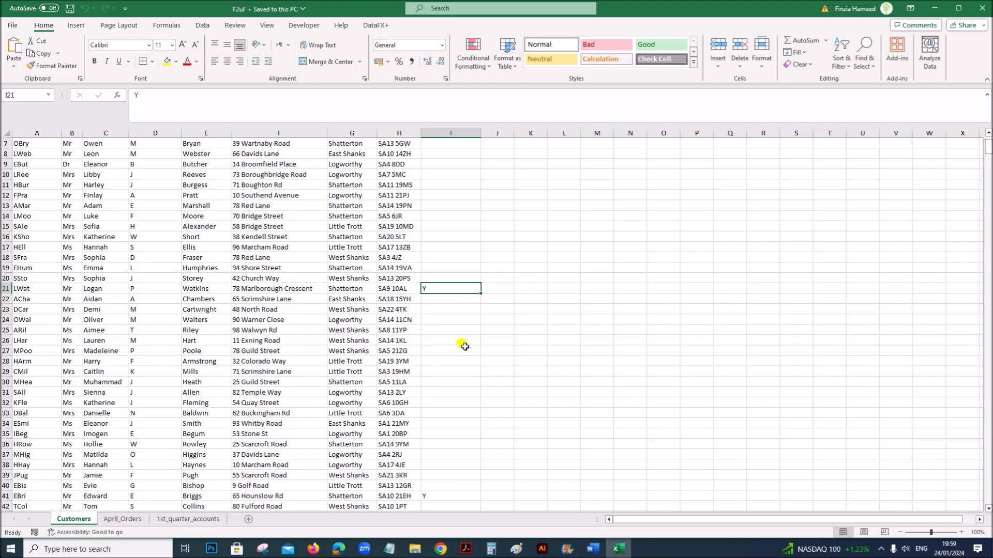
# Read the April_Orders description in the exam paper in Acrobat and view the April_Orders worksheet in Excel
pyautogui.click(465, 550)
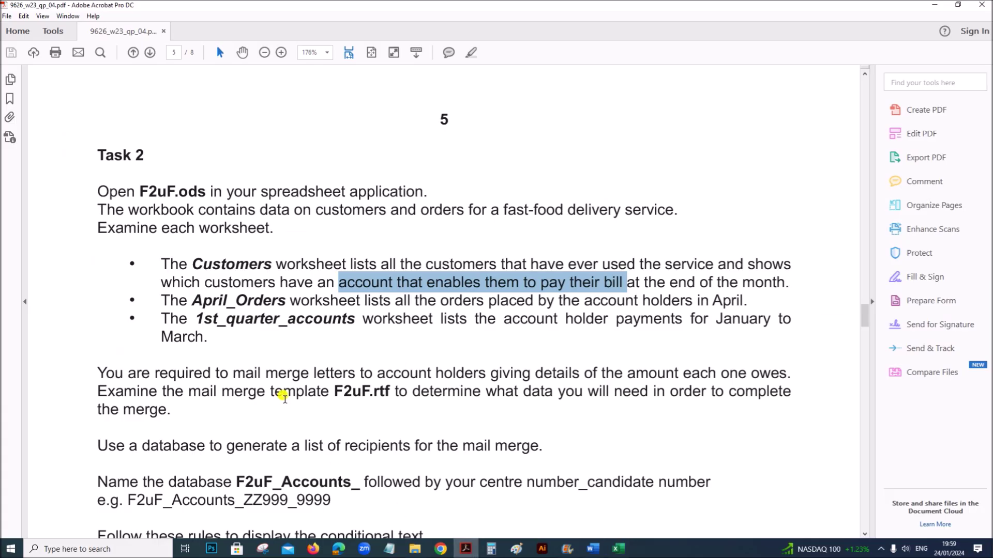
pyautogui.scroll(-2, 271, 322)
pyautogui.moveTo(290, 253); pyautogui.dragTo(740, 251)
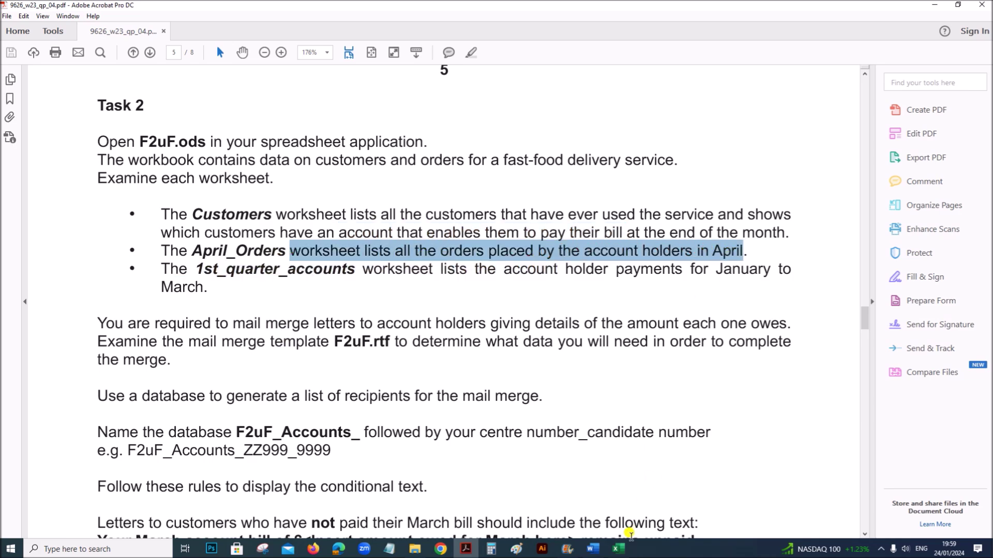
pyautogui.click(618, 548)
pyautogui.click(124, 520)
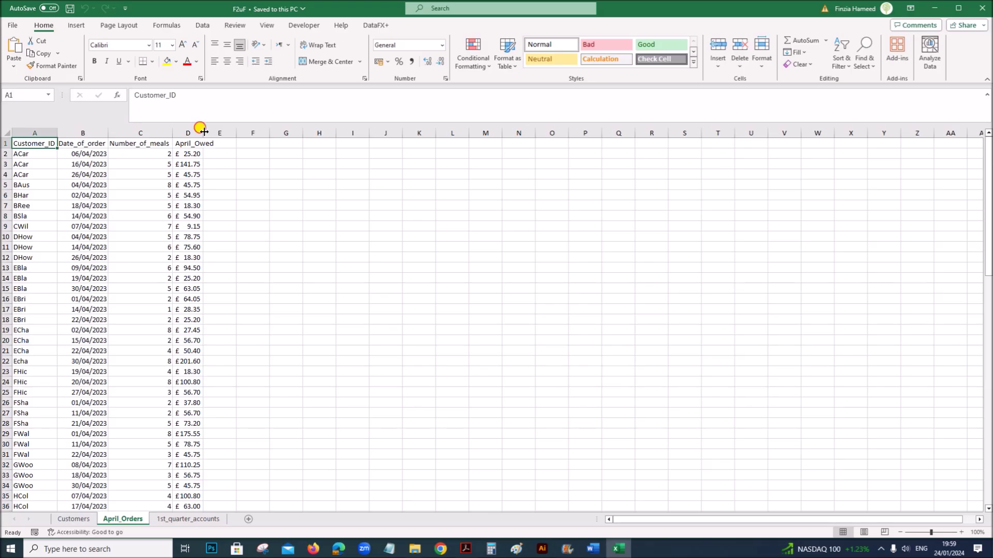
# Read the 1st_quarter_accounts description in the exam paper and examine the paid and unpaid colour coding of Mar_Sum on that worksheet
pyautogui.click(463, 549)
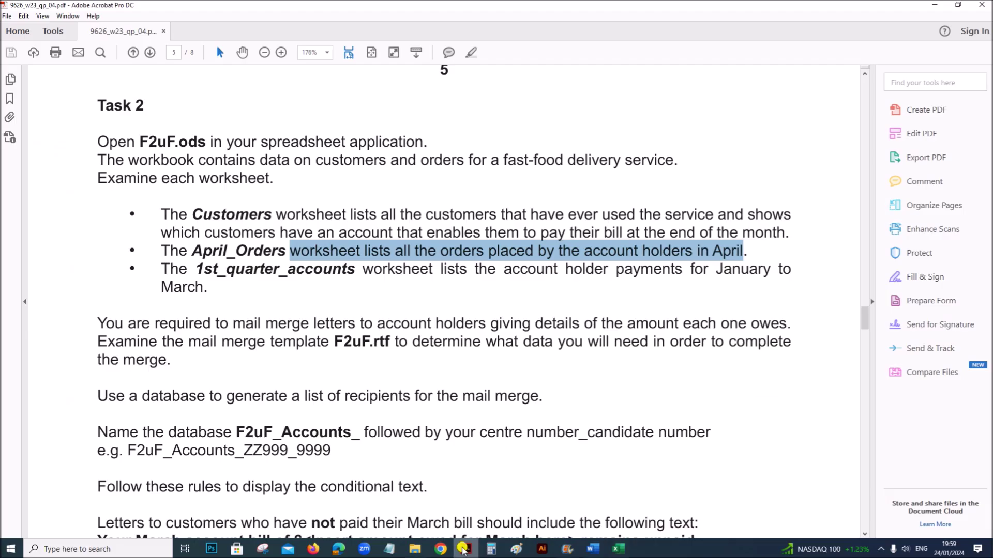
pyautogui.moveTo(263, 269); pyautogui.dragTo(670, 274)
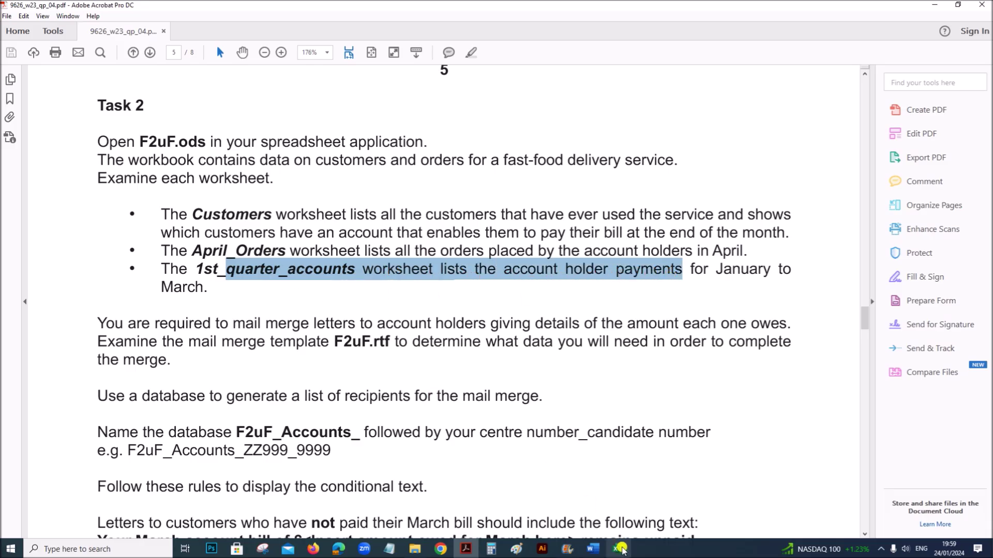
pyautogui.click(619, 549)
pyautogui.click(190, 520)
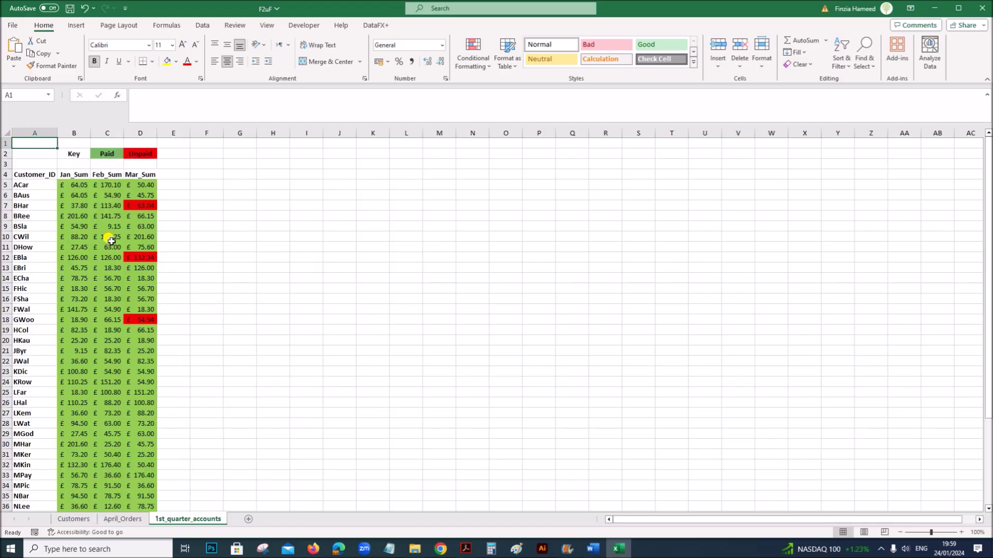
pyautogui.click(215, 208)
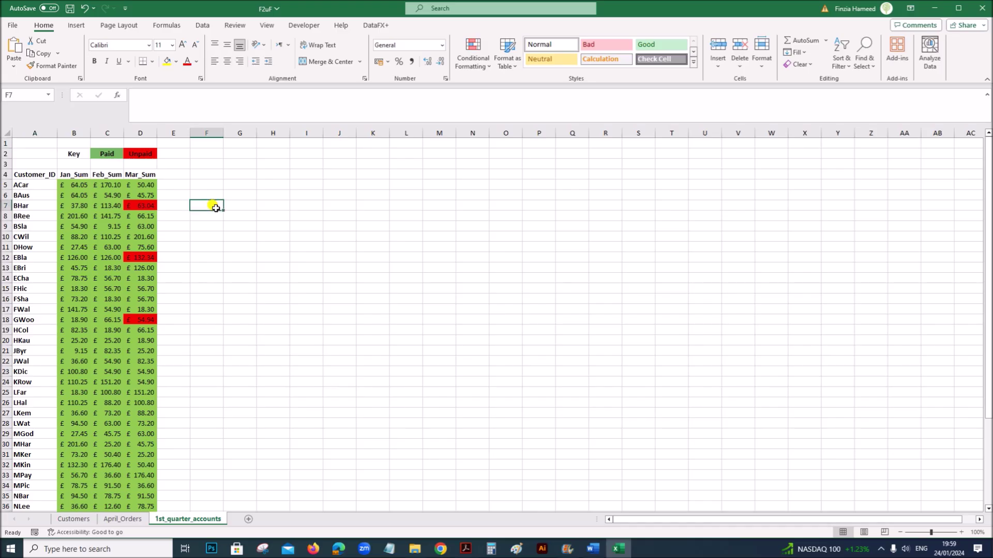
pyautogui.click(148, 133)
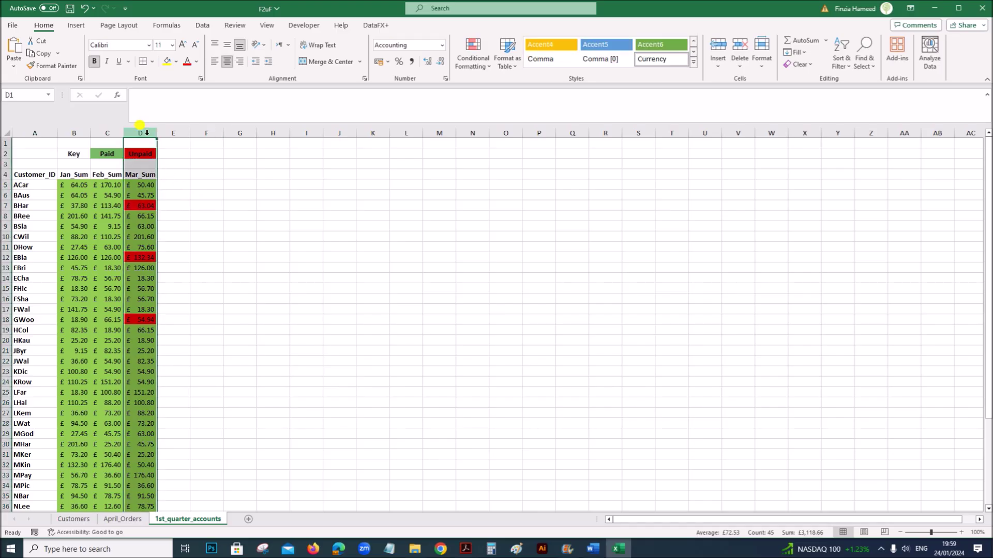
pyautogui.click(203, 286)
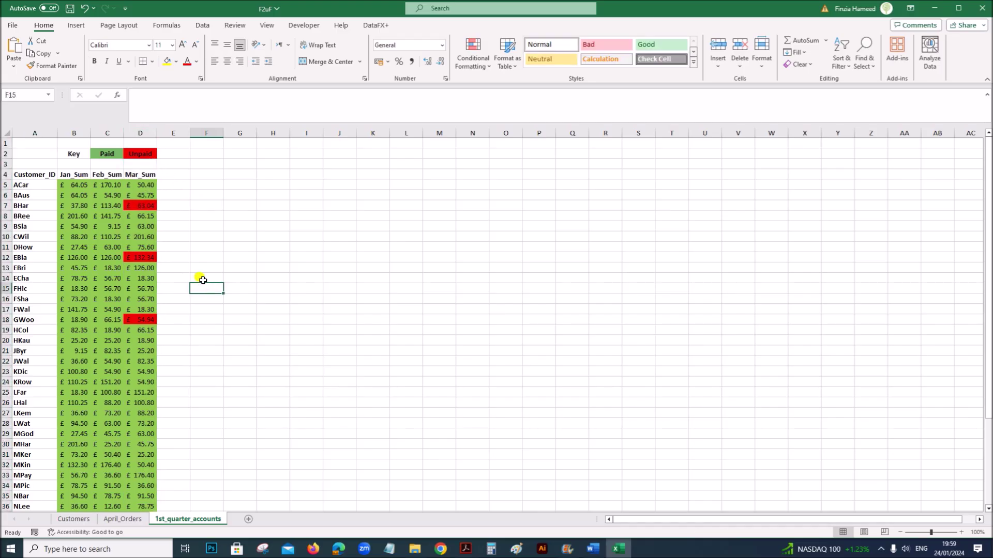
pyautogui.click(155, 208)
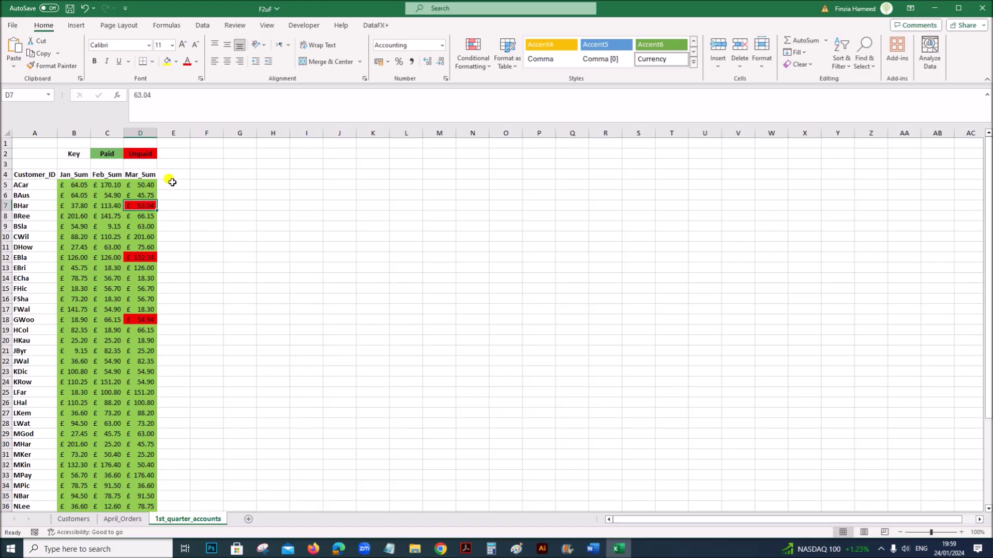
# Autofit the Mar_Sum column and add the heading Mar_Paid in cell E4 of the 1st_quarter_accounts worksheet
pyautogui.doubleClick(157, 134)
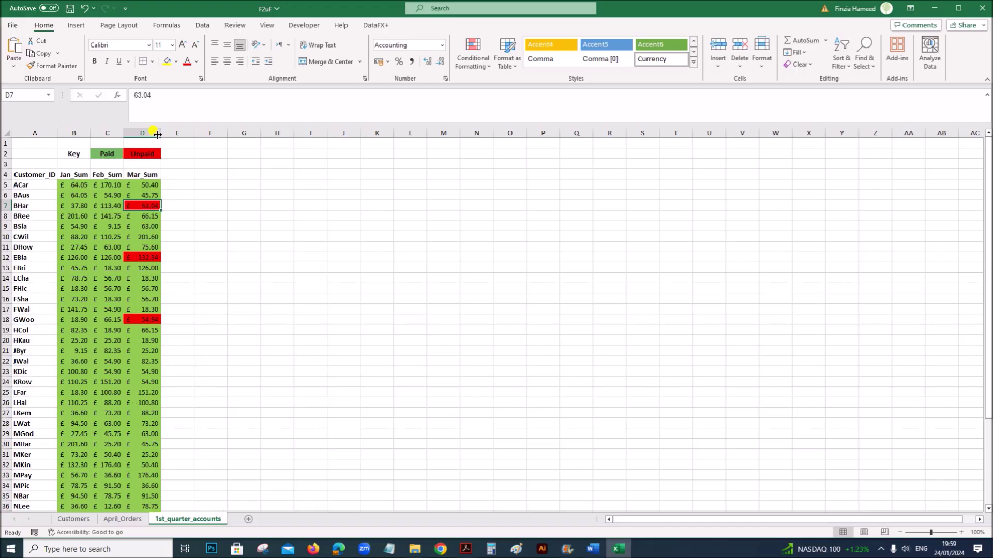
pyautogui.click(176, 173)
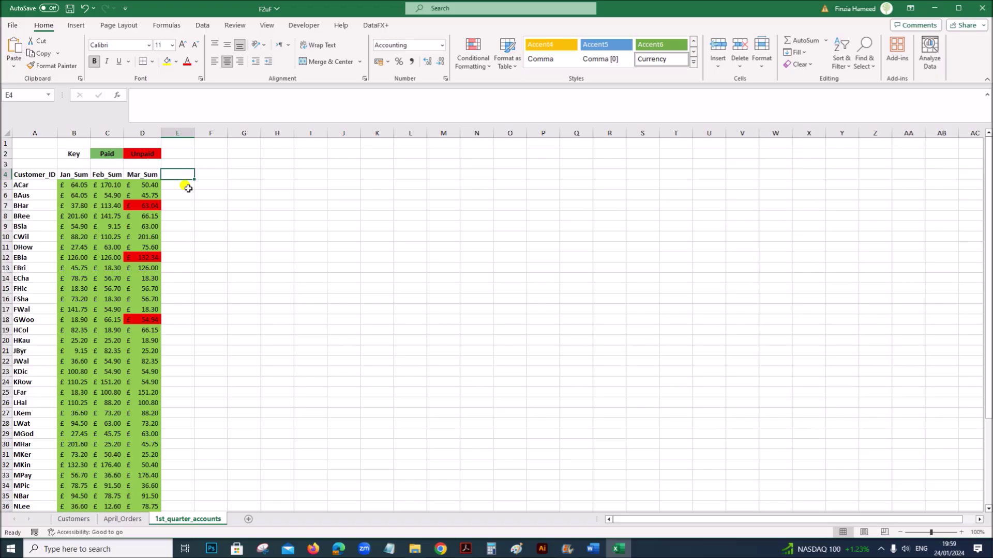
pyautogui.write('Ma')
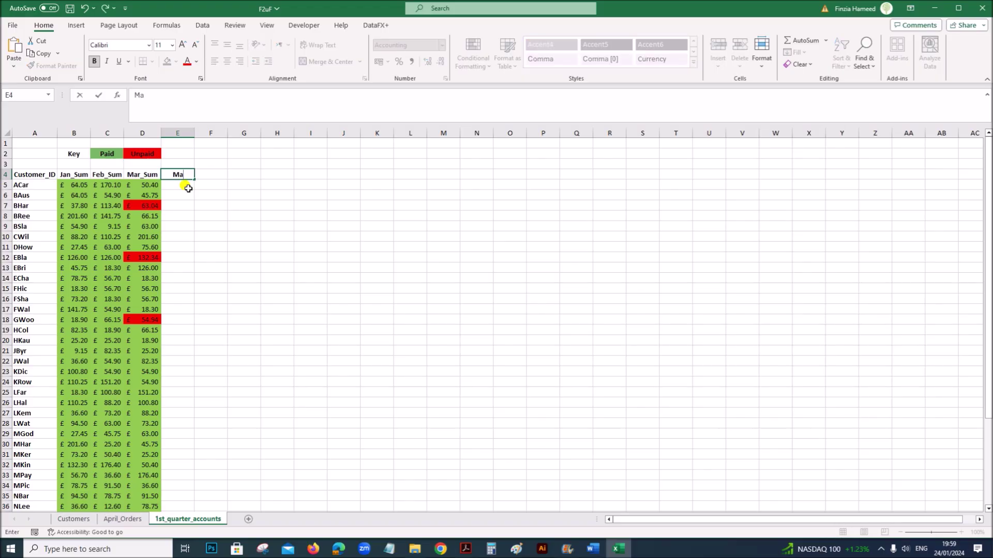
pyautogui.write('r_Paid')
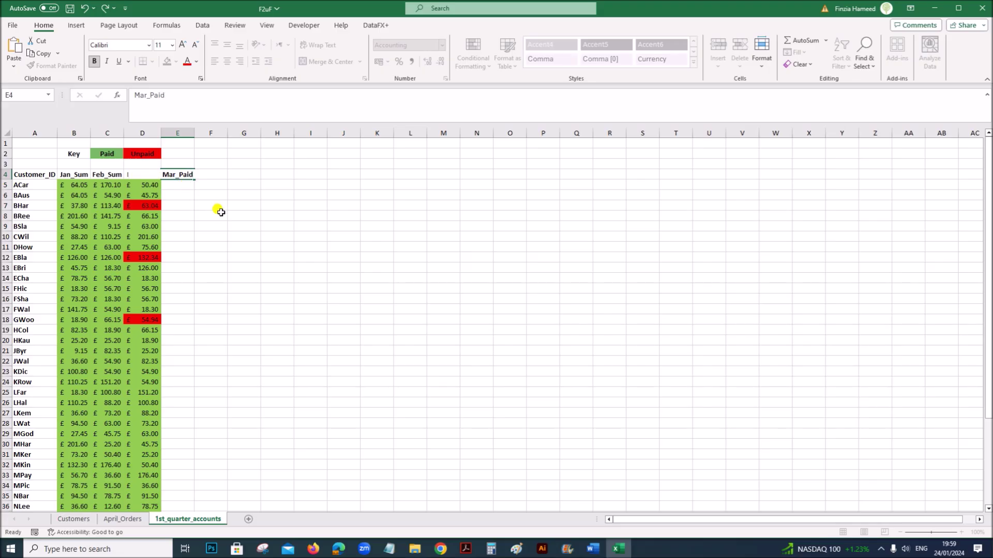
pyautogui.click(217, 212)
pyautogui.click(178, 187)
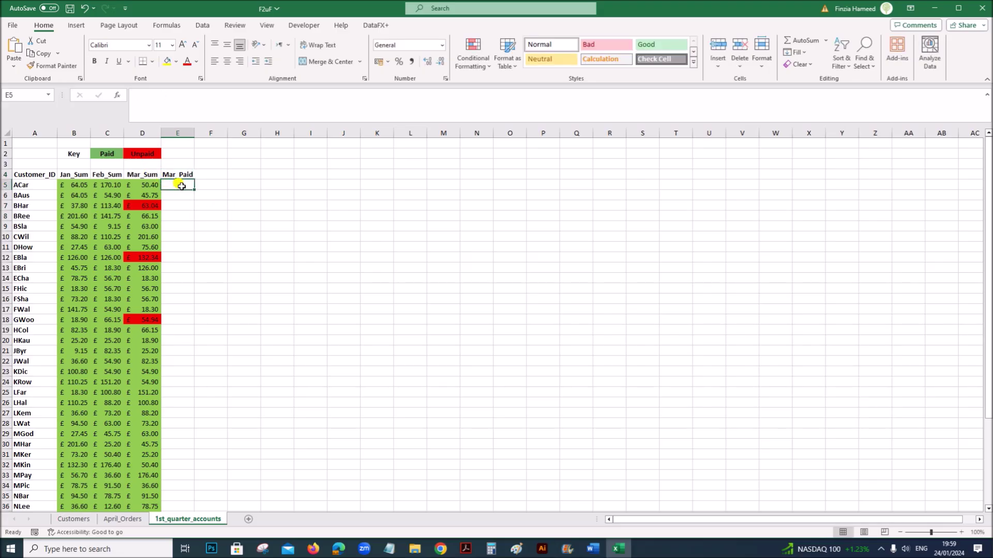
# Enter Y in cell E5 and fill it down the Mar_Paid column to E47
pyautogui.write('Y')
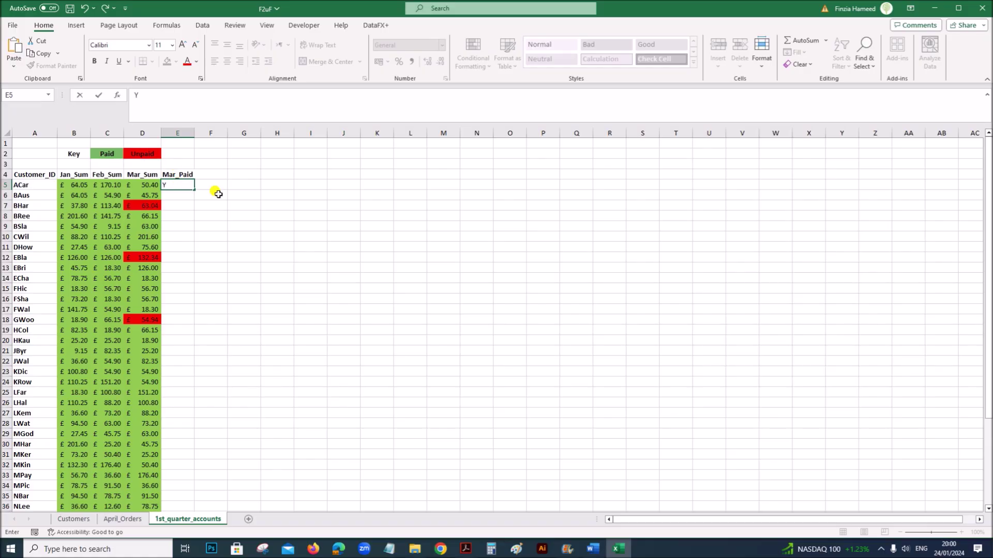
pyautogui.click(229, 206)
pyautogui.click(191, 189)
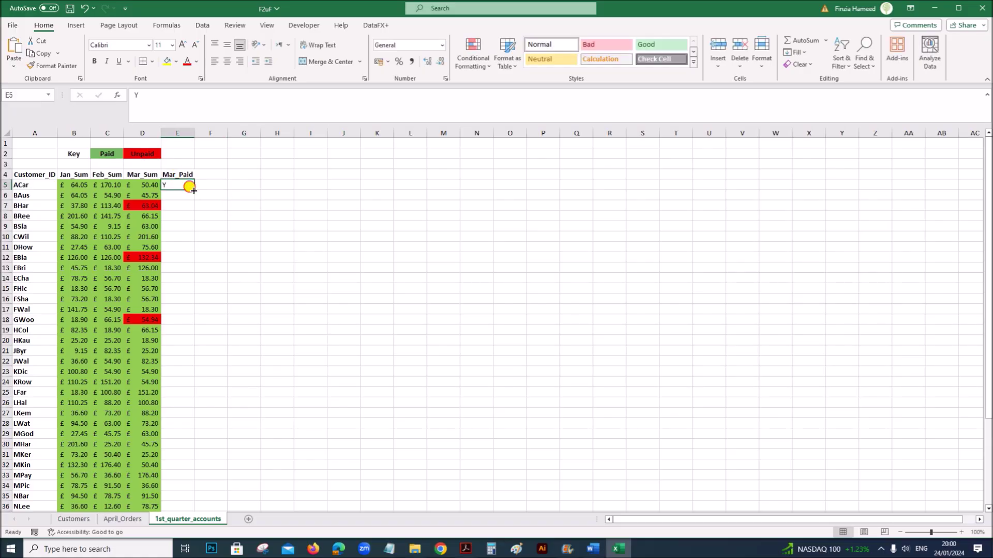
pyautogui.moveTo(194, 190); pyautogui.dragTo(166, 414)
# Change Mar_Paid to N for every red unpaid Mar_Sum entry, in rows 47, 42, 18, 12 and 7
pyautogui.click(175, 414)
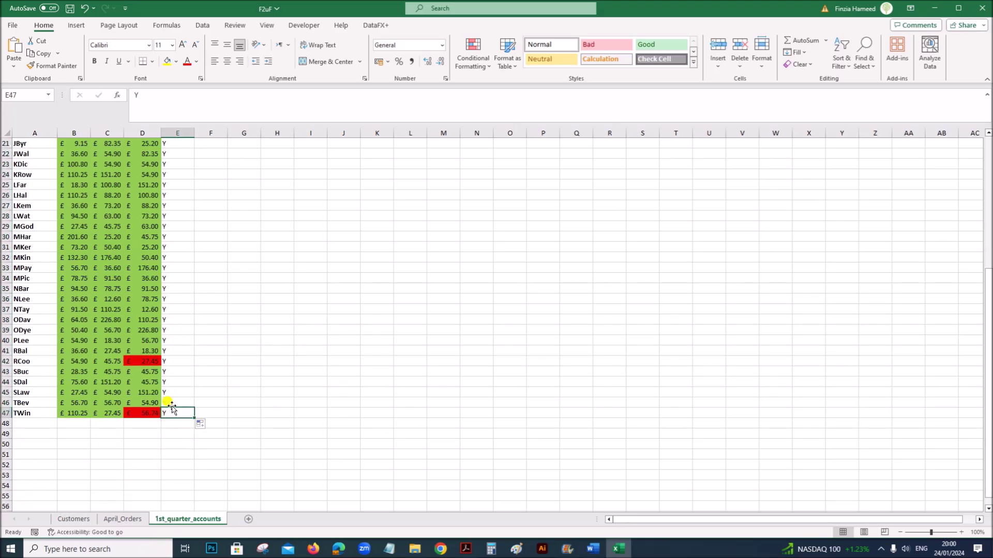
pyautogui.write('N')
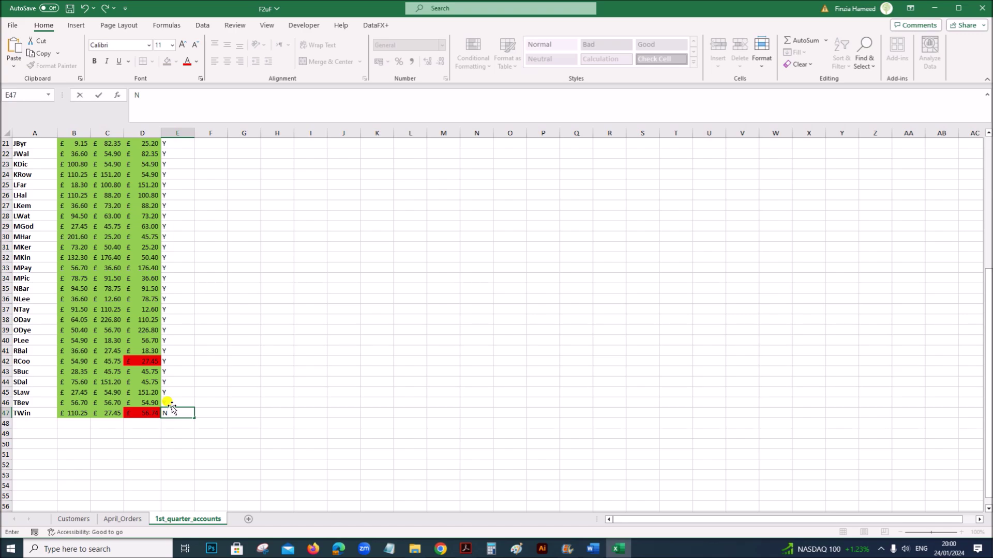
pyautogui.click(169, 360)
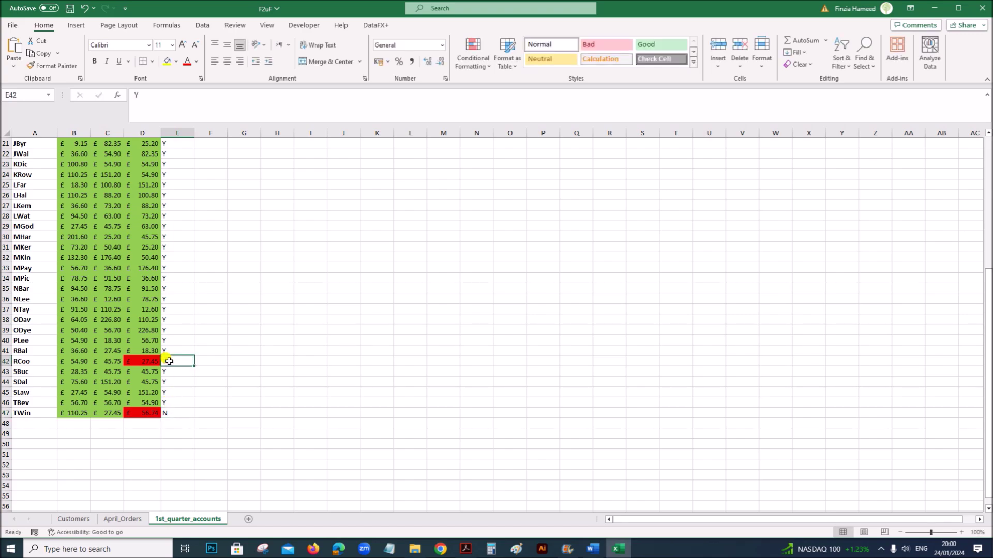
pyautogui.write('N')
pyautogui.scroll(4, 194, 349)
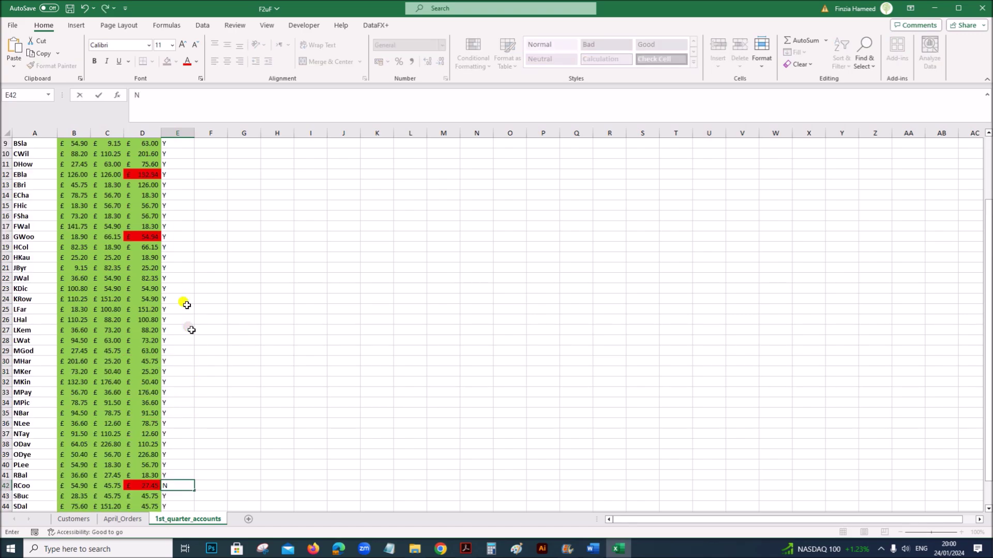
pyautogui.click(175, 238)
pyautogui.write('N')
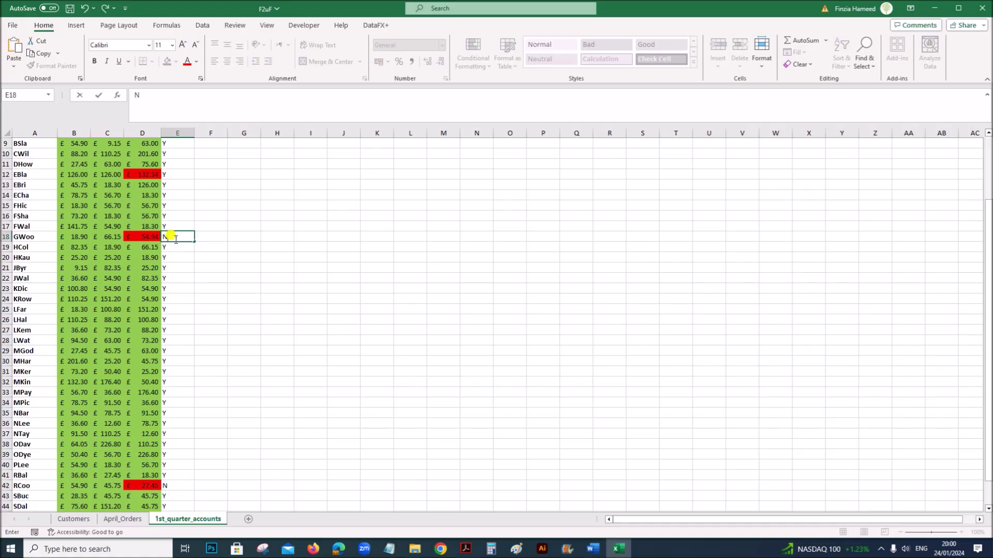
pyautogui.scroll(3, 174, 239)
pyautogui.click(169, 258)
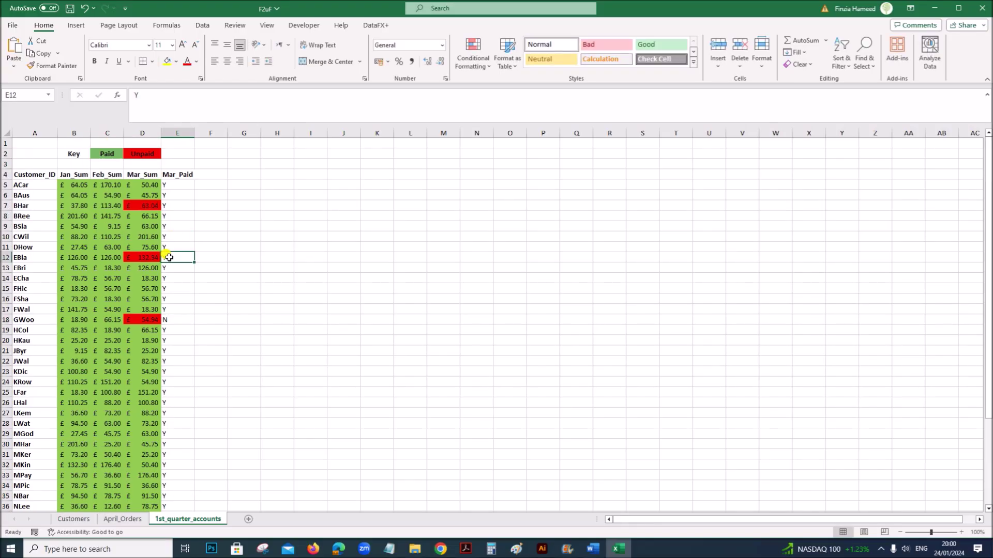
pyautogui.write('N')
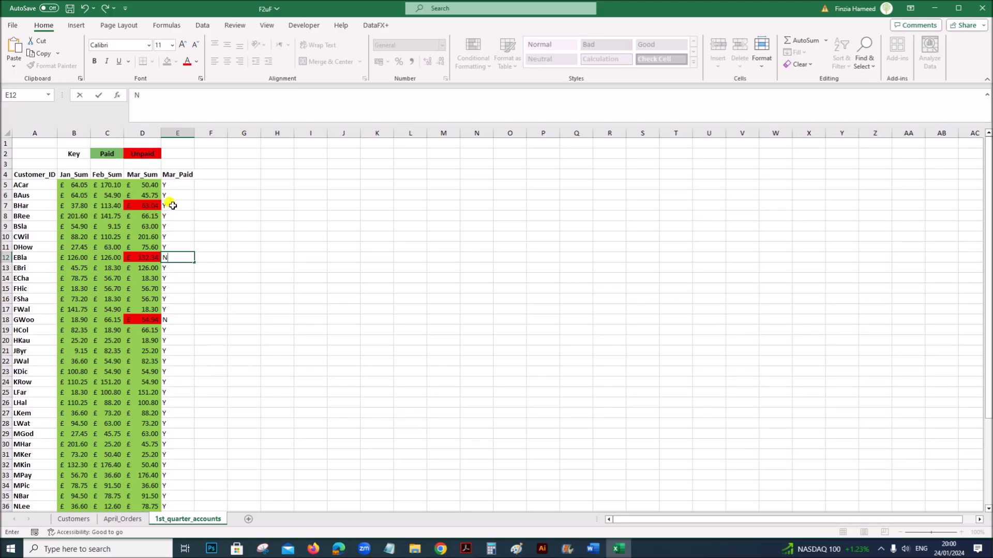
pyautogui.click(173, 205)
pyautogui.write('N')
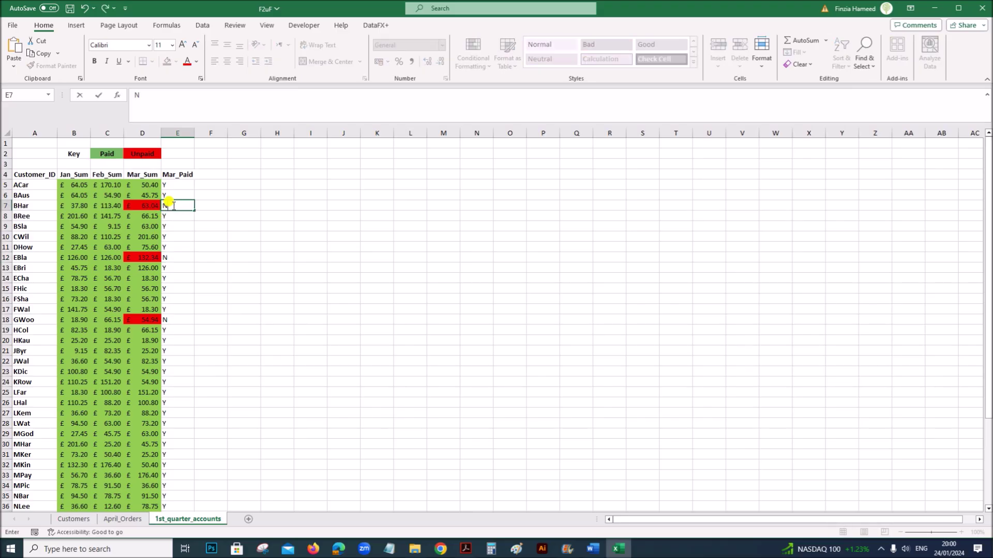
pyautogui.click(265, 279)
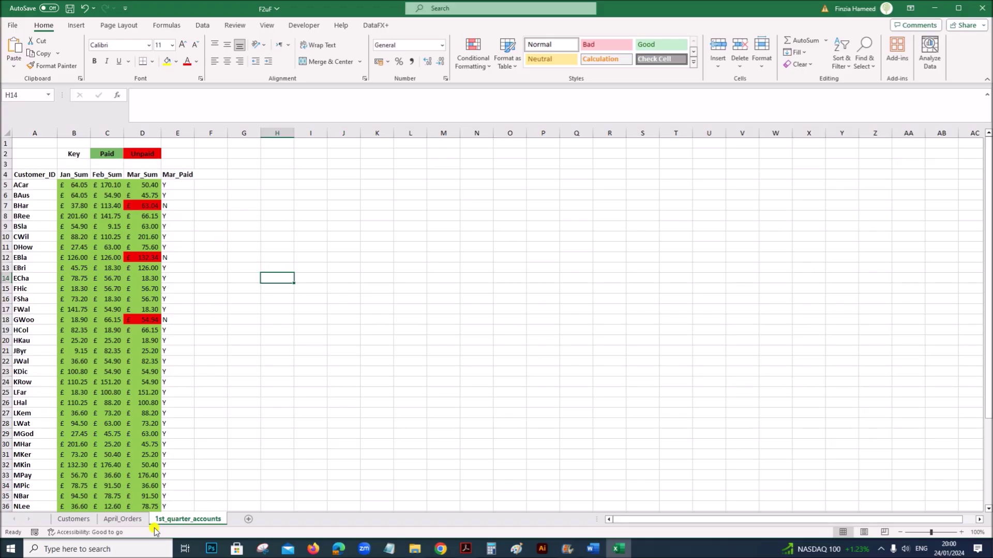
# Sort the Customers worksheet by Account_holder from Z to A, treating the first row as headers
pyautogui.click(75, 519)
pyautogui.click(454, 212)
pyautogui.scroll(2, 453, 209)
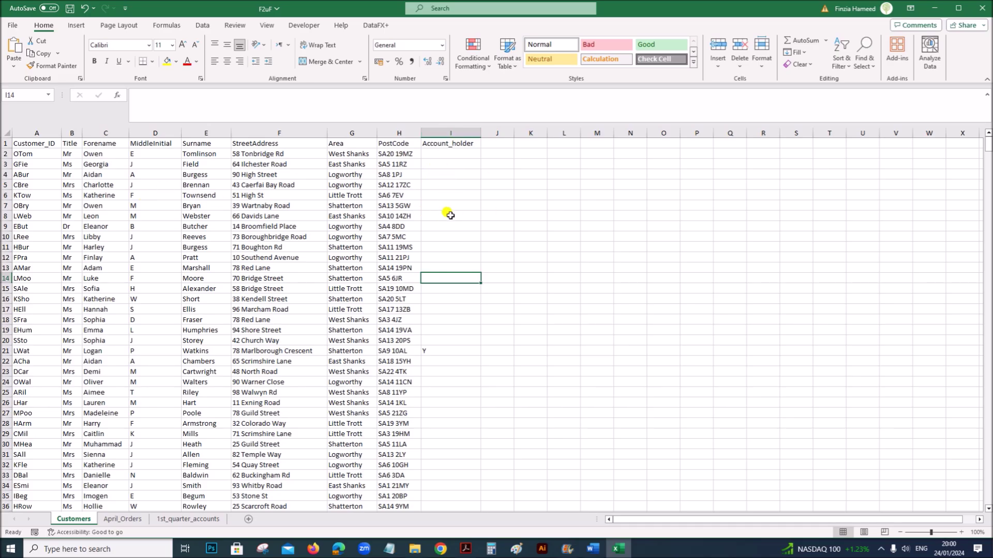
pyautogui.click(210, 185)
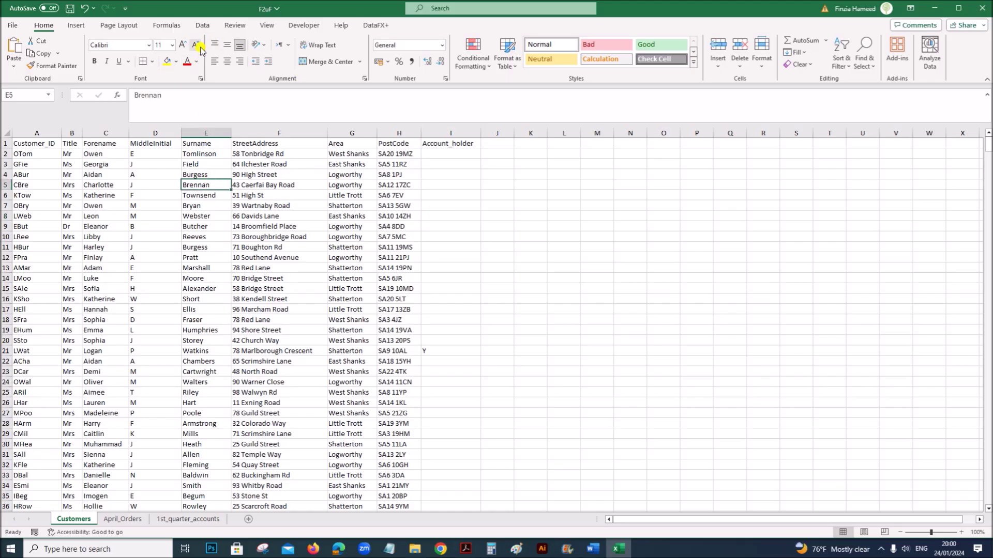
pyautogui.click(202, 25)
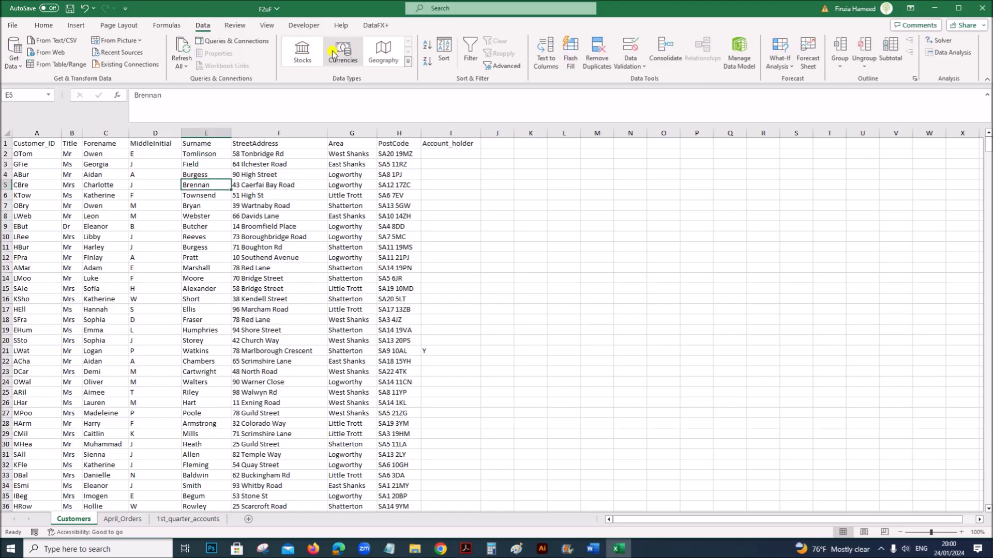
pyautogui.click(445, 49)
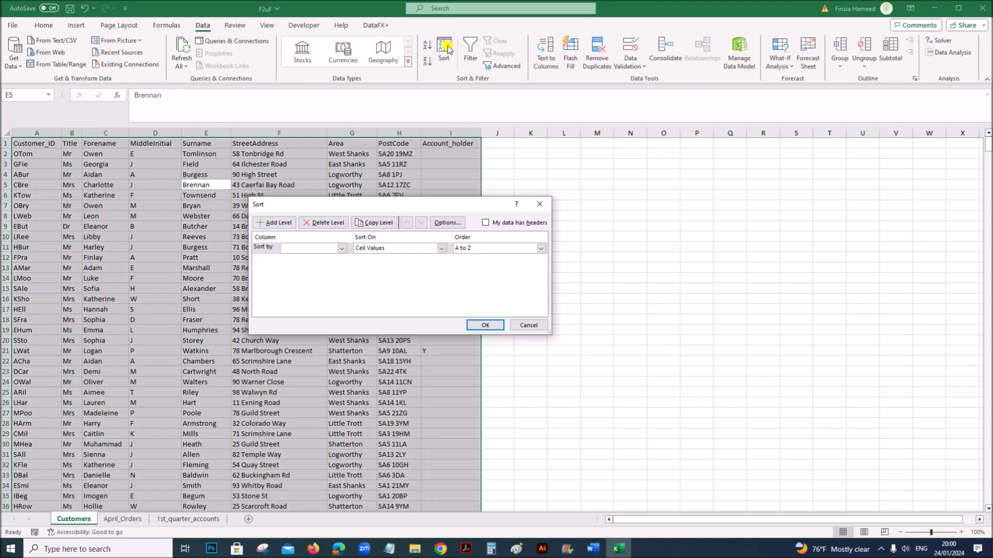
pyautogui.click(484, 223)
pyautogui.click(342, 249)
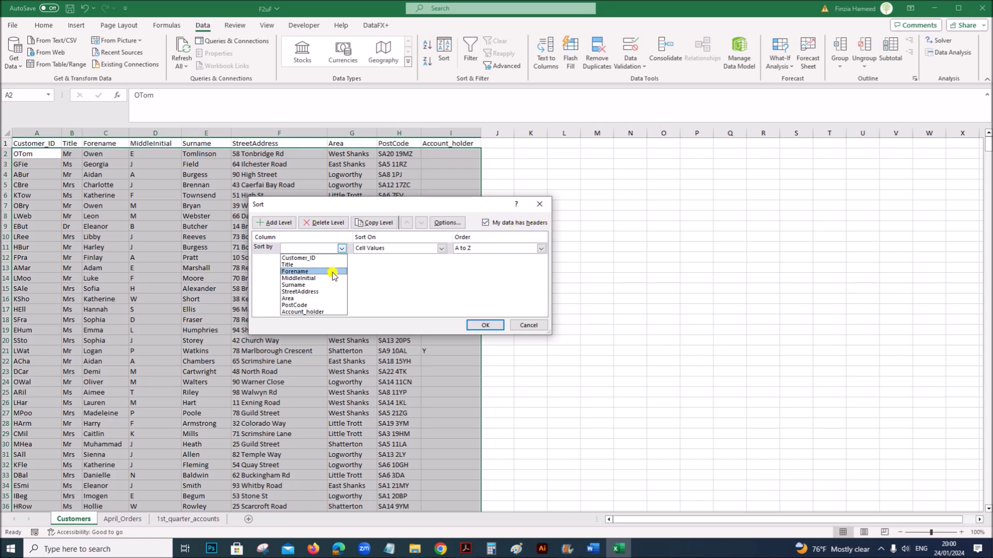
pyautogui.click(315, 312)
pyautogui.click(546, 249)
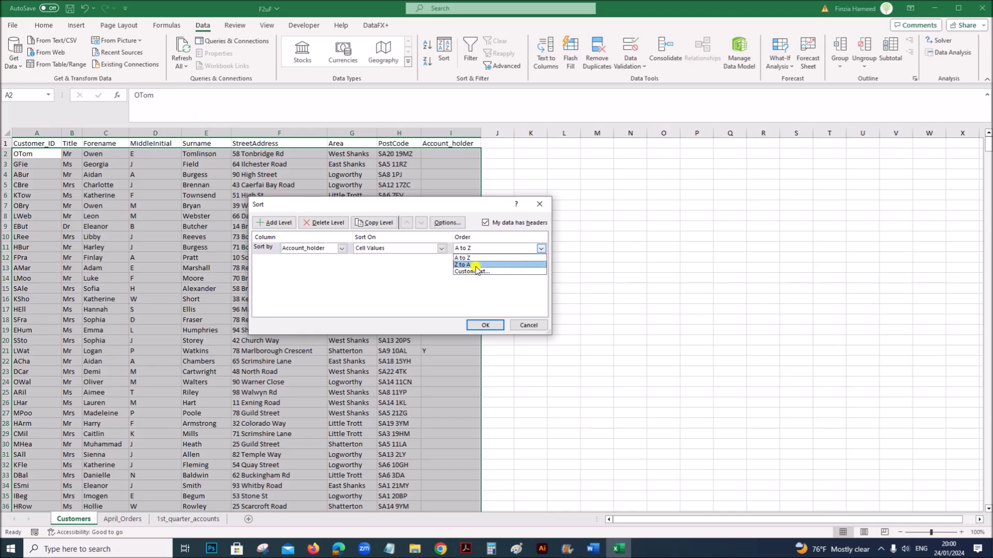
pyautogui.click(471, 264)
pyautogui.click(485, 325)
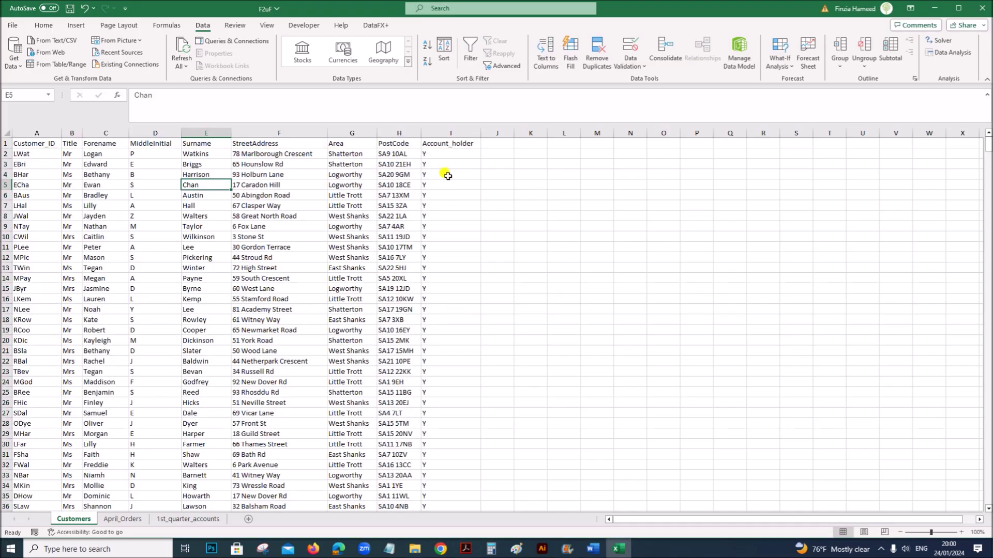
# Delete all Customers rows without a Y in Account_holder, from row 45 to the end of the data
pyautogui.scroll(-9, 443, 257)
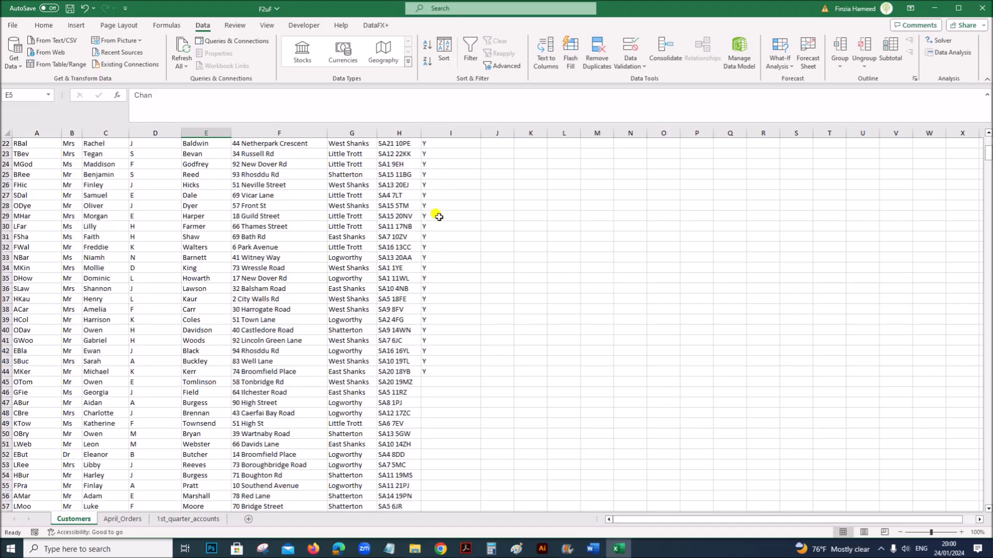
pyautogui.click(436, 321)
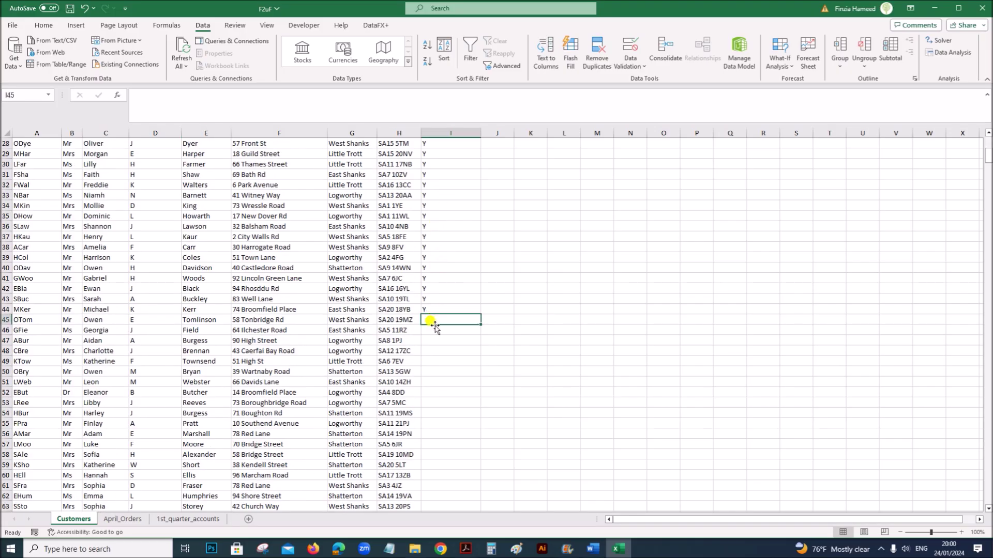
pyautogui.moveTo(435, 320); pyautogui.dragTo(444, 443)
pyautogui.scroll(8, 445, 443)
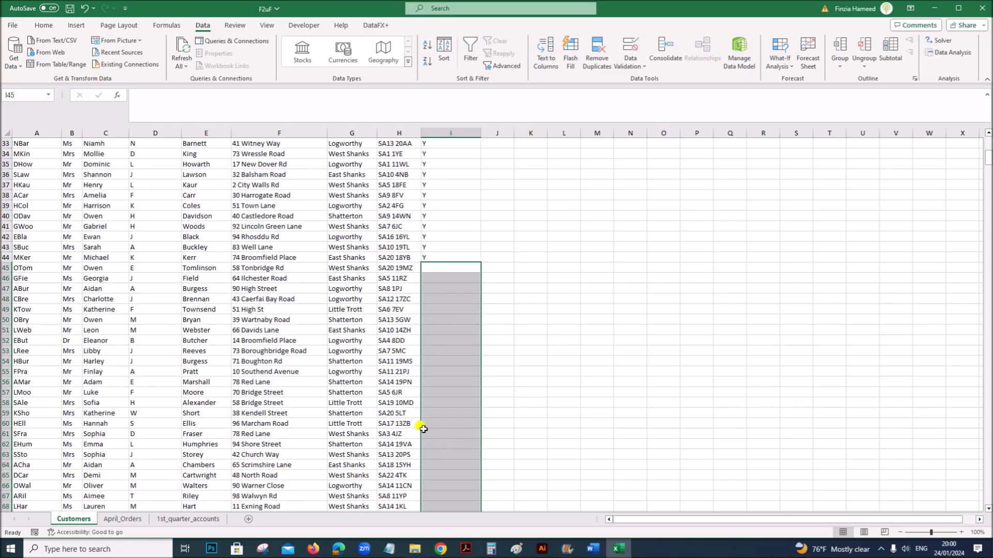
pyautogui.moveTo(6, 268); pyautogui.dragTo(25, 491)
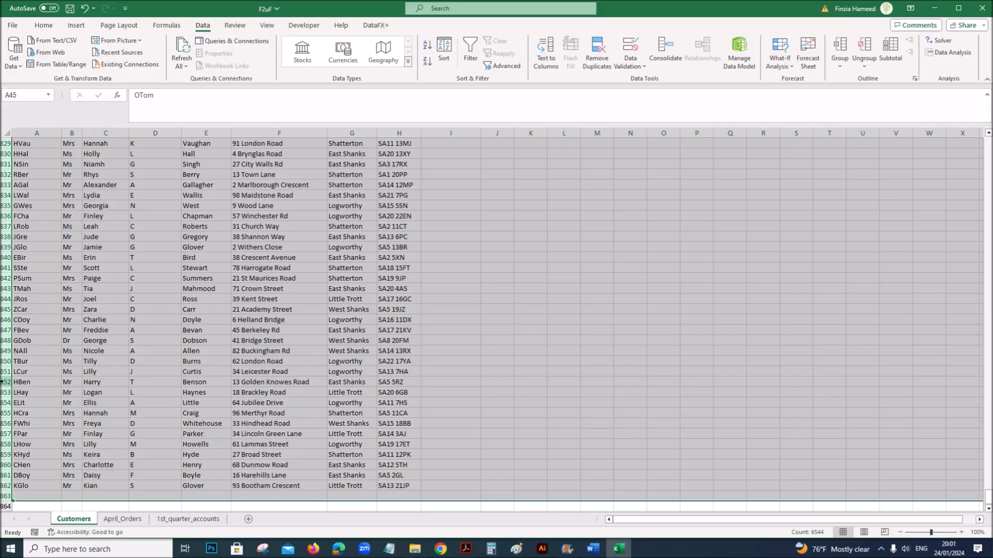
pyautogui.rightClick(2, 382)
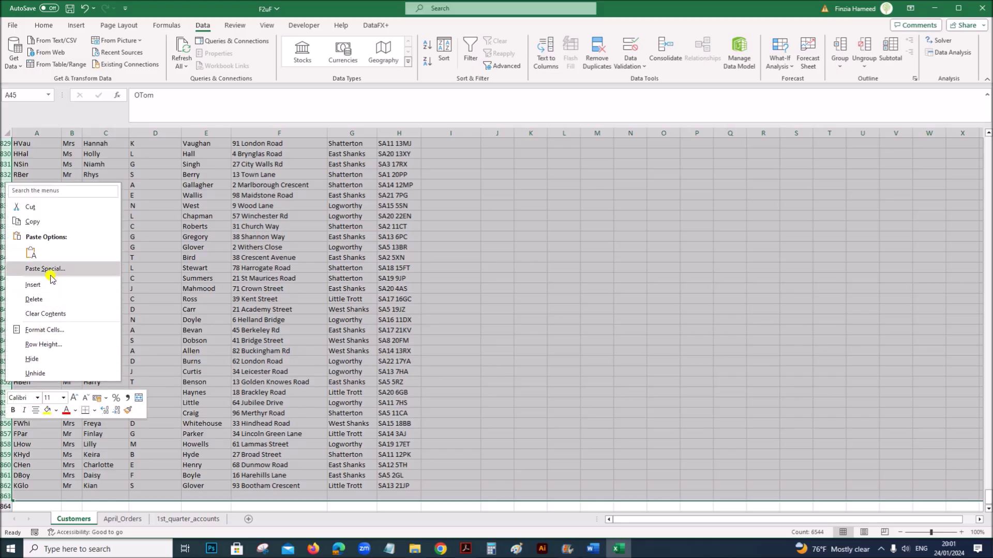
pyautogui.scroll(9, 565, 400)
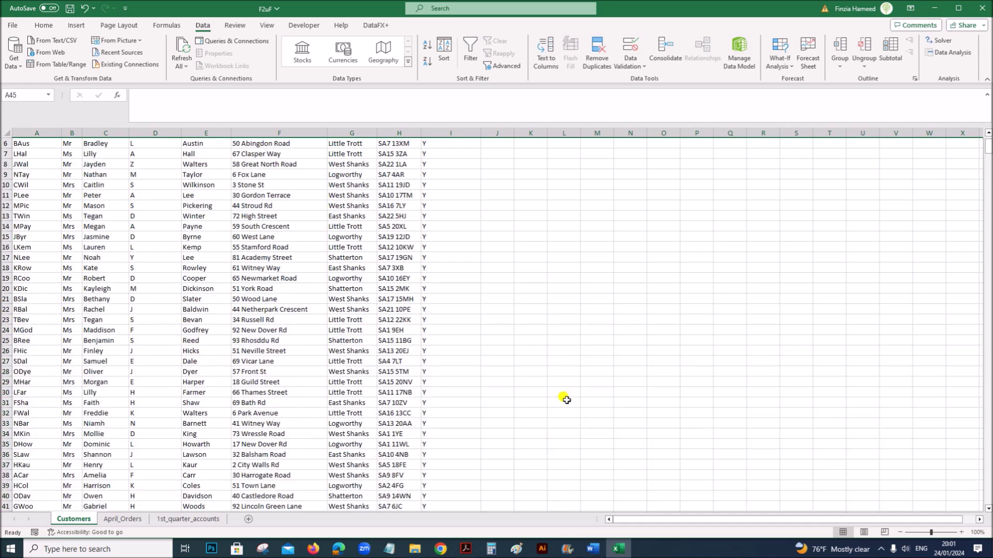
# Check the column headings in row 1 of the Customers and April_Orders worksheets
pyautogui.click(452, 310)
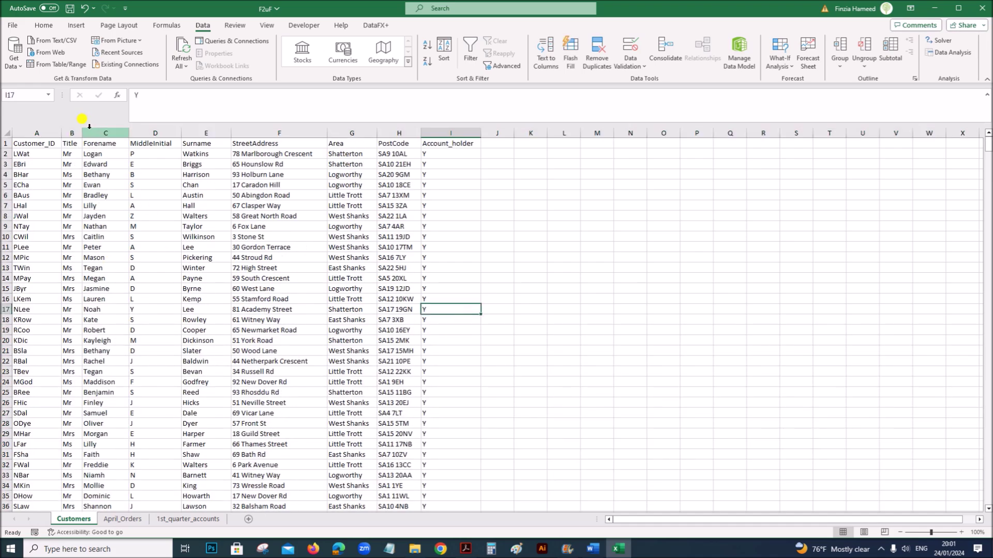
pyautogui.moveTo(33, 143); pyautogui.dragTo(446, 142)
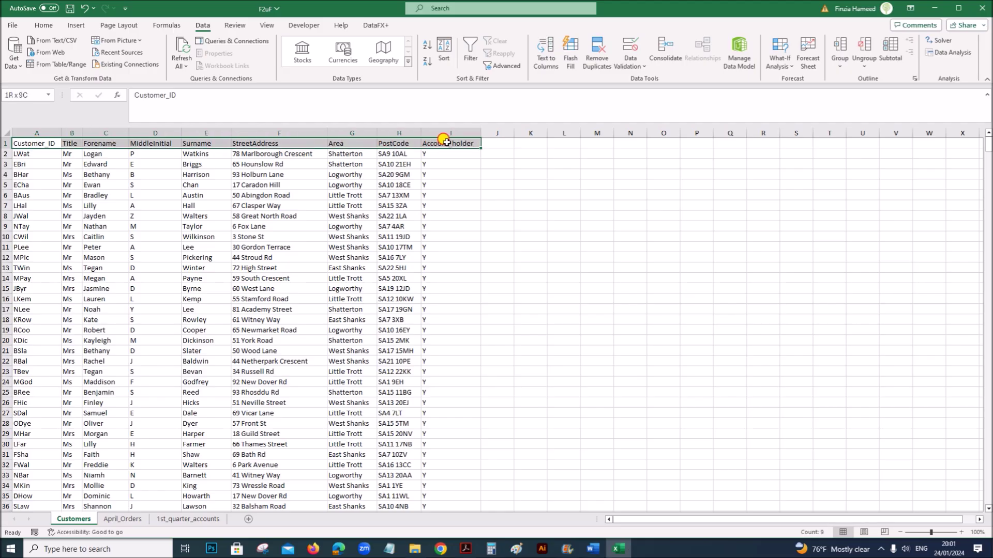
pyautogui.click(184, 362)
pyautogui.click(122, 519)
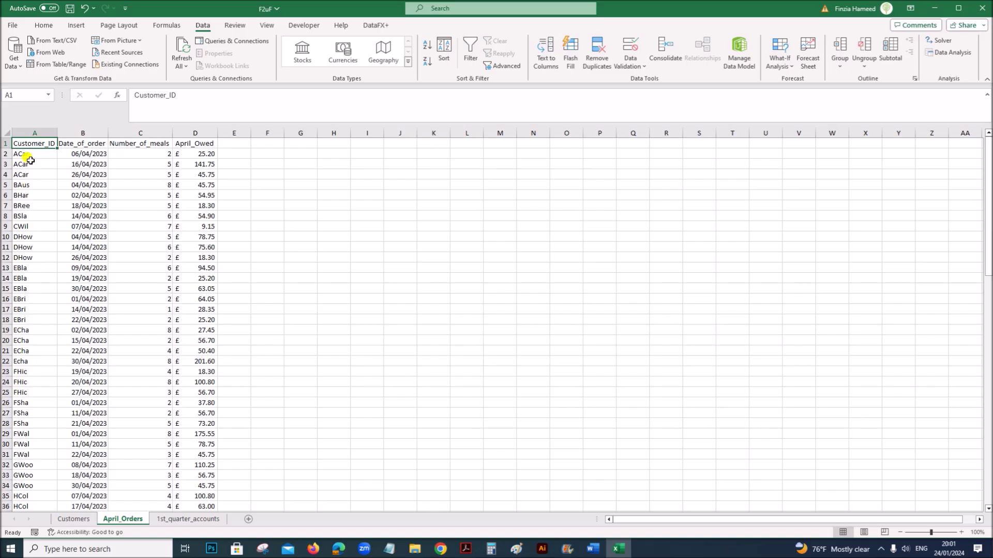
pyautogui.moveTo(35, 144); pyautogui.dragTo(209, 146)
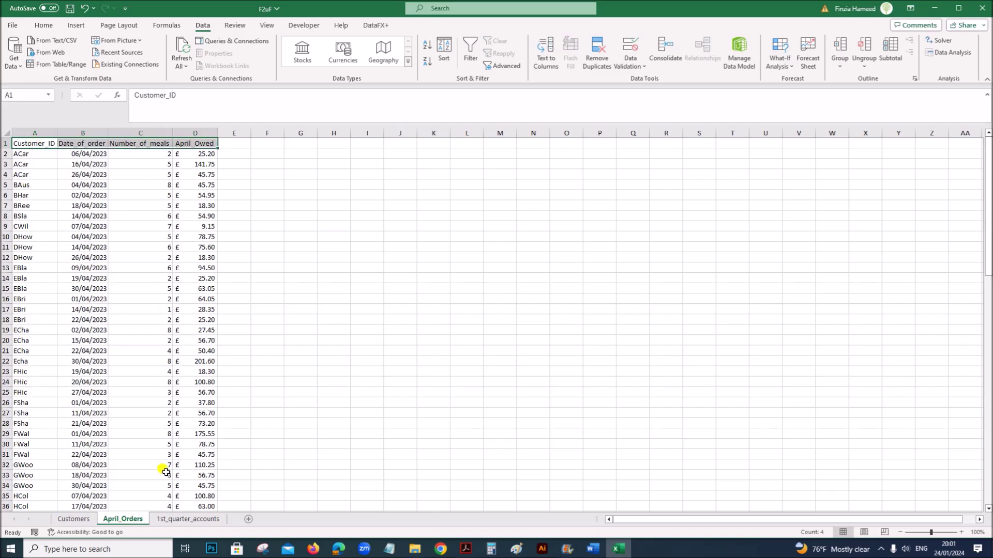
# Delete rows 1 to 3, containing the colour key, above the column headings on the 1st_quarter_accounts worksheet
pyautogui.click(172, 520)
pyautogui.click(211, 443)
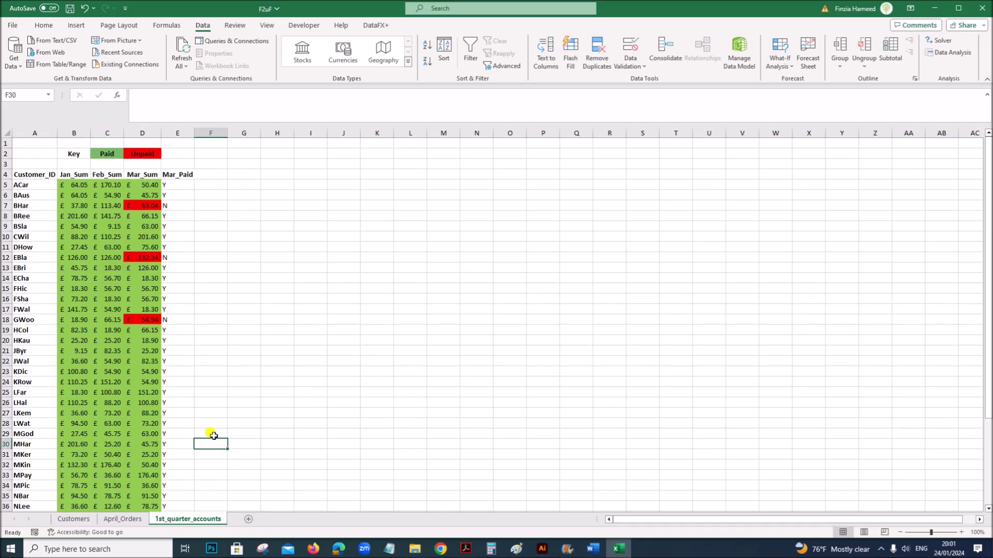
pyautogui.moveTo(2, 141); pyautogui.dragTo(3, 165)
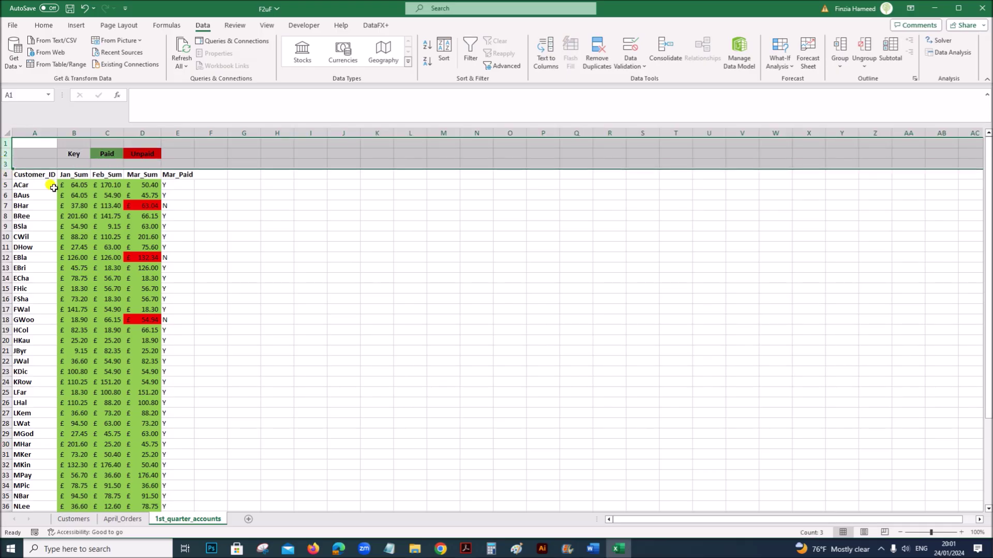
pyautogui.rightClick(6, 156)
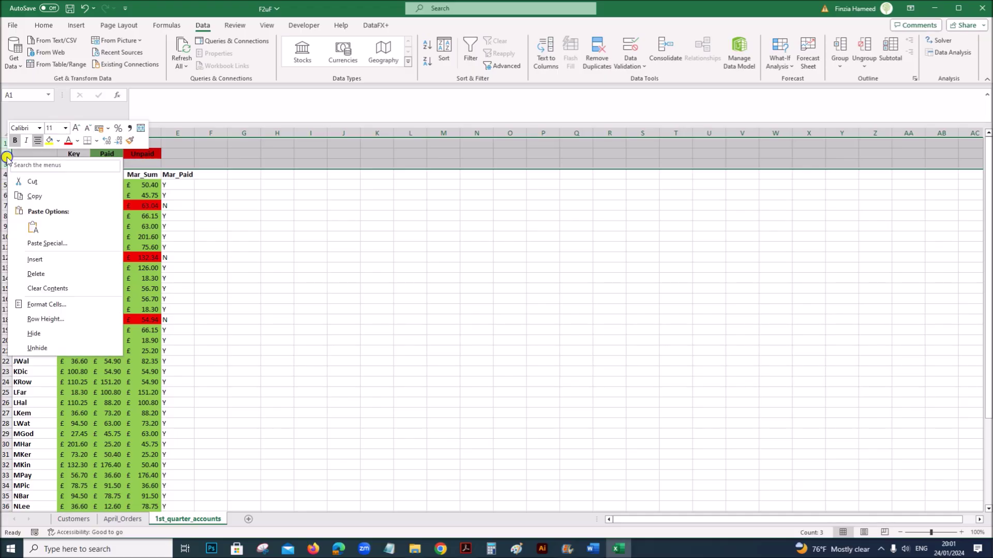
pyautogui.click(51, 274)
pyautogui.click(221, 286)
pyautogui.click(220, 266)
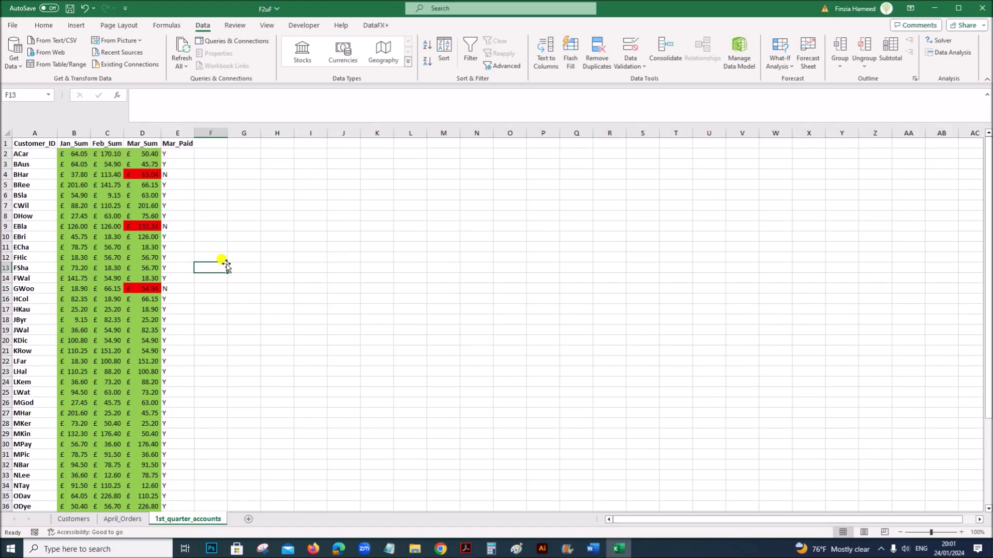
# Review the Task 2 mail merge and database instructions in the exam paper in Acrobat, and return to the workbook in Excel
pyautogui.click(243, 351)
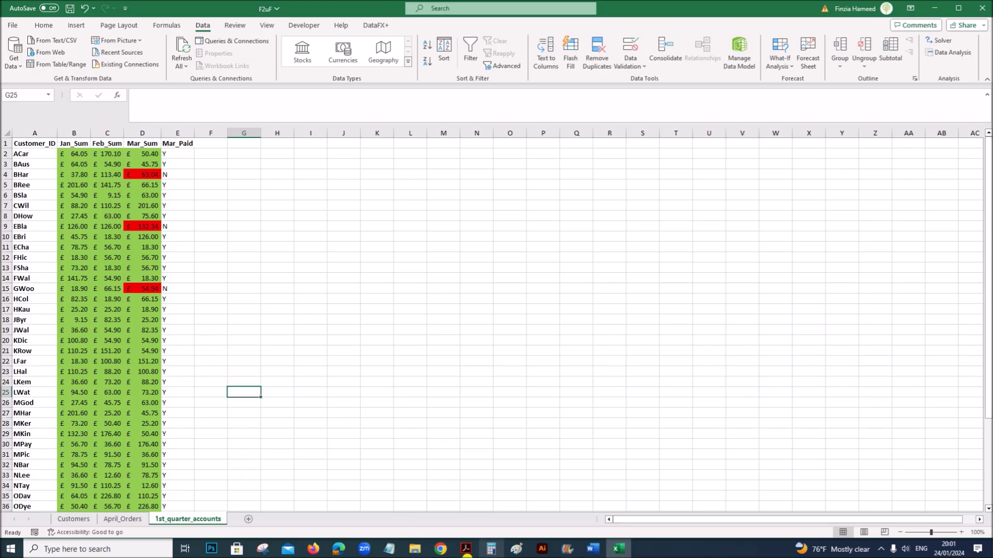
pyautogui.click(466, 549)
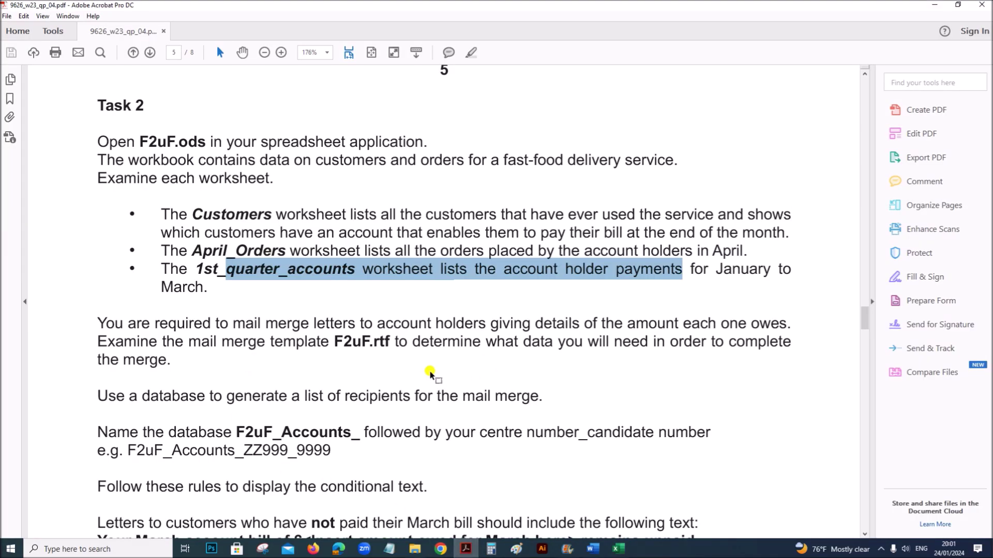
pyautogui.click(618, 549)
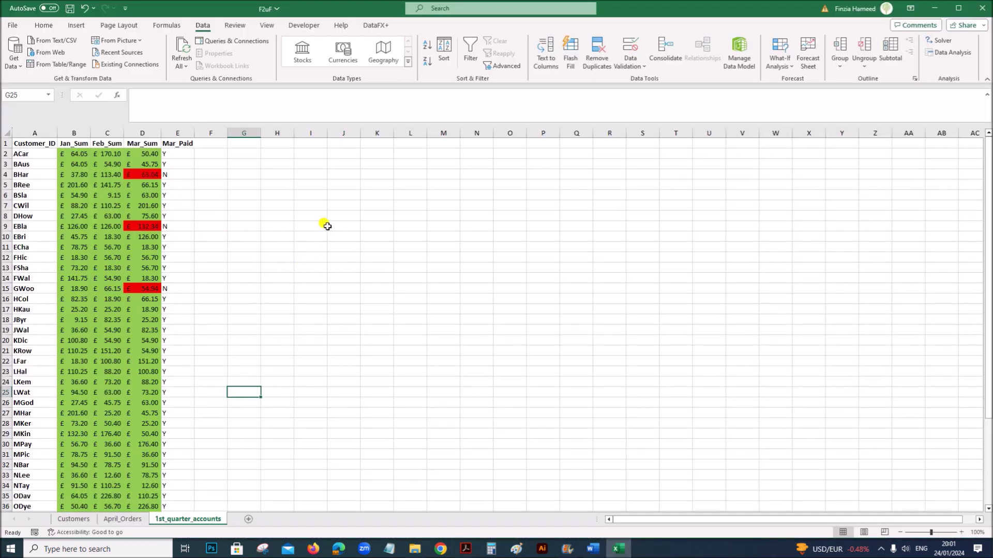
# Save the workbook as F2uF_ZZ123_1234 in the Excel Workbook format in the Examination folder
pyautogui.click(12, 25)
pyautogui.click(36, 188)
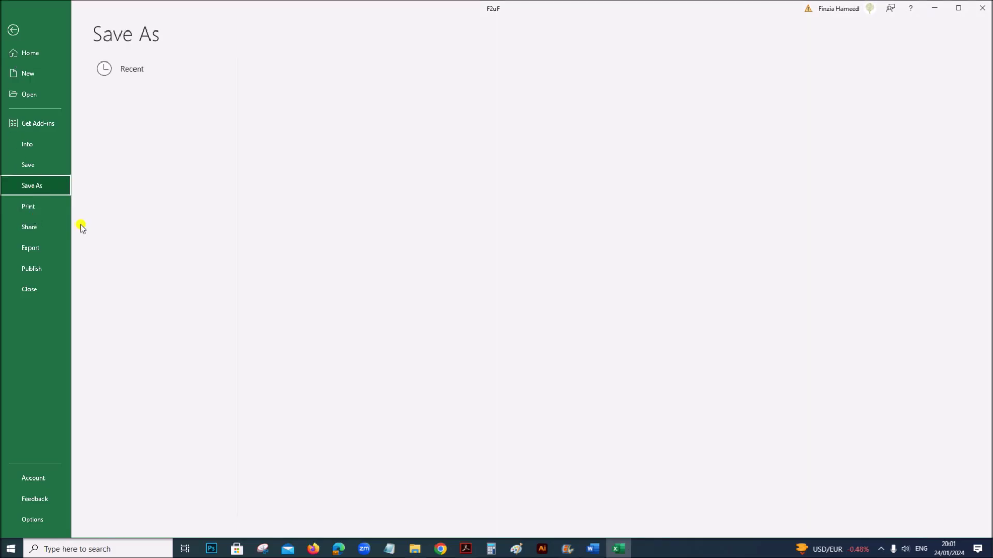
pyautogui.click(136, 230)
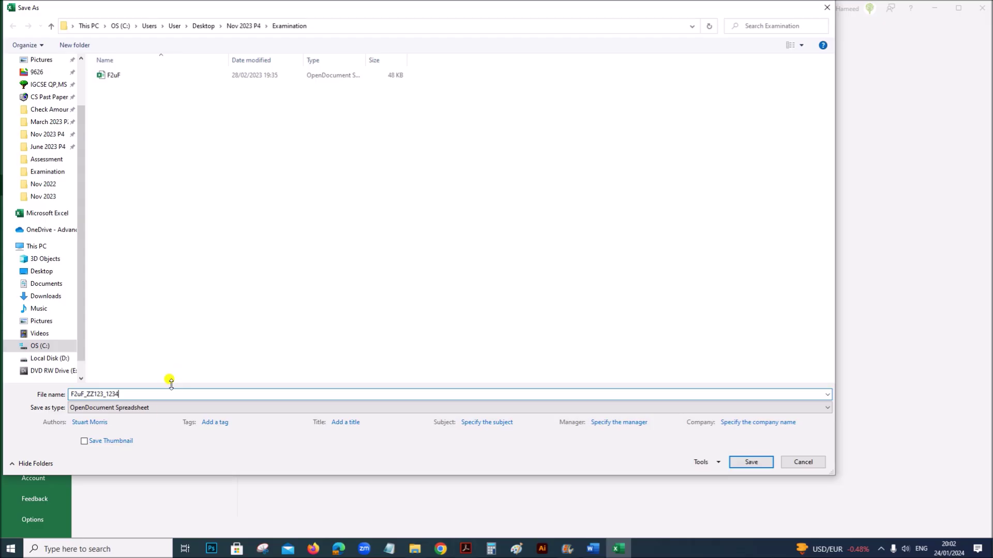
pyautogui.click(147, 408)
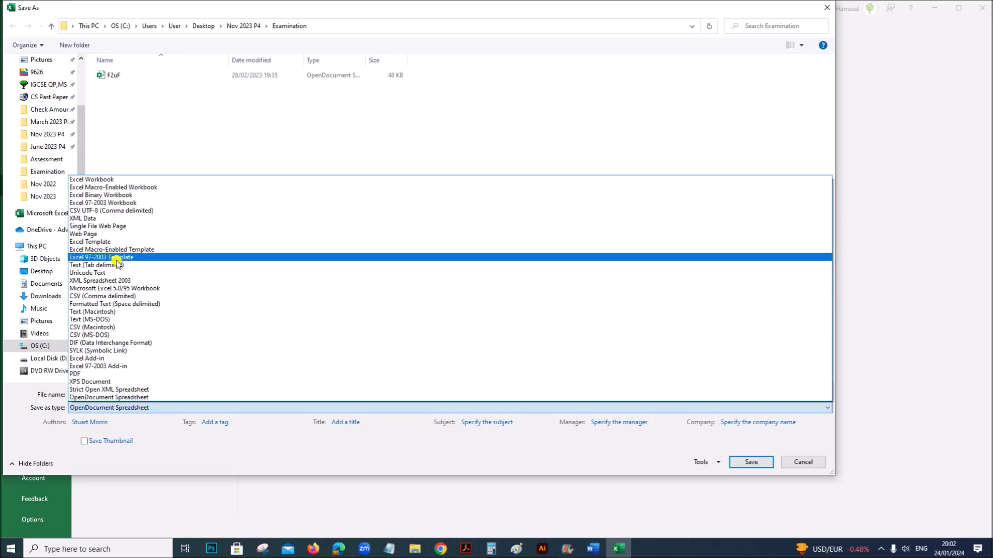
pyautogui.click(126, 179)
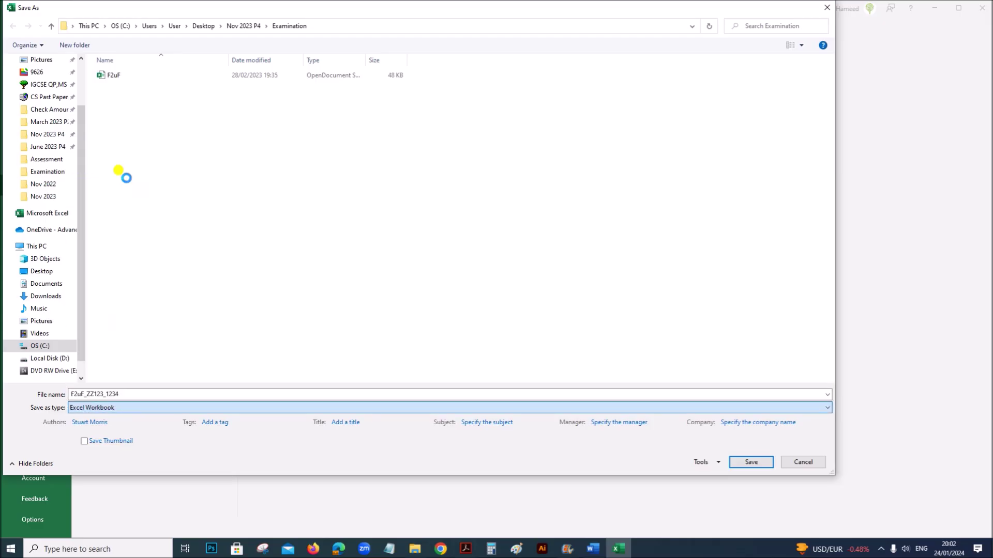
pyautogui.click(740, 461)
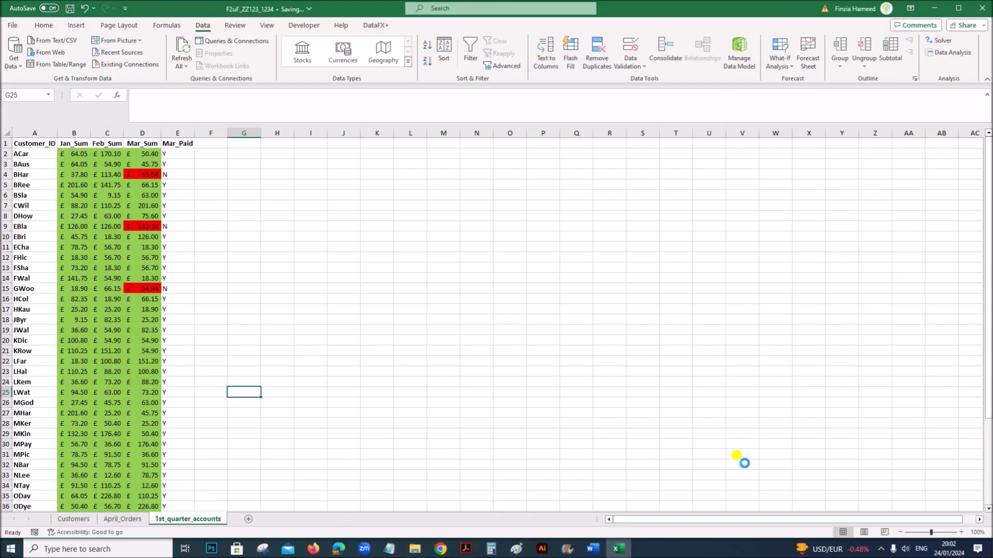
pyautogui.click(301, 475)
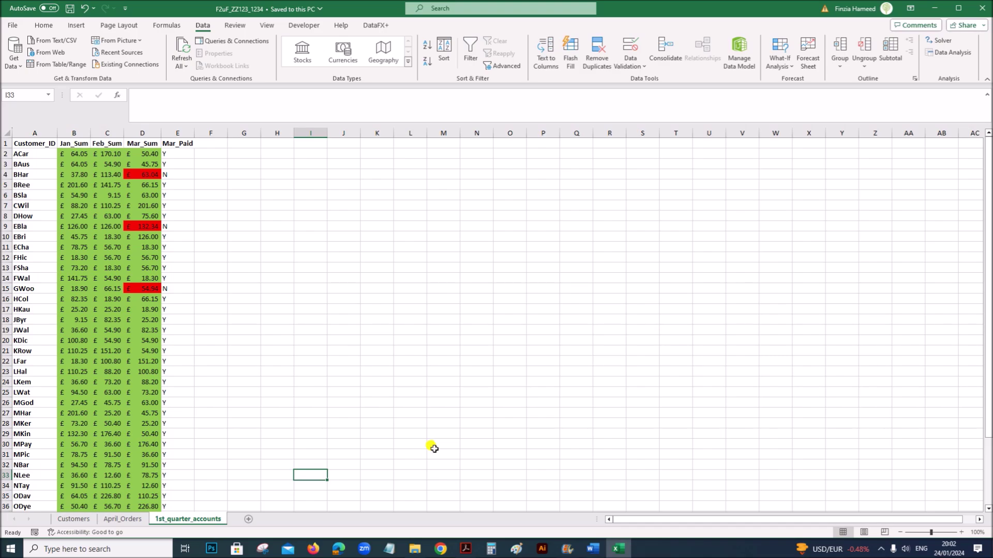
# Switch to the exam paper in Acrobat and read the instruction about using a database to generate the mail merge recipients
pyautogui.click(465, 549)
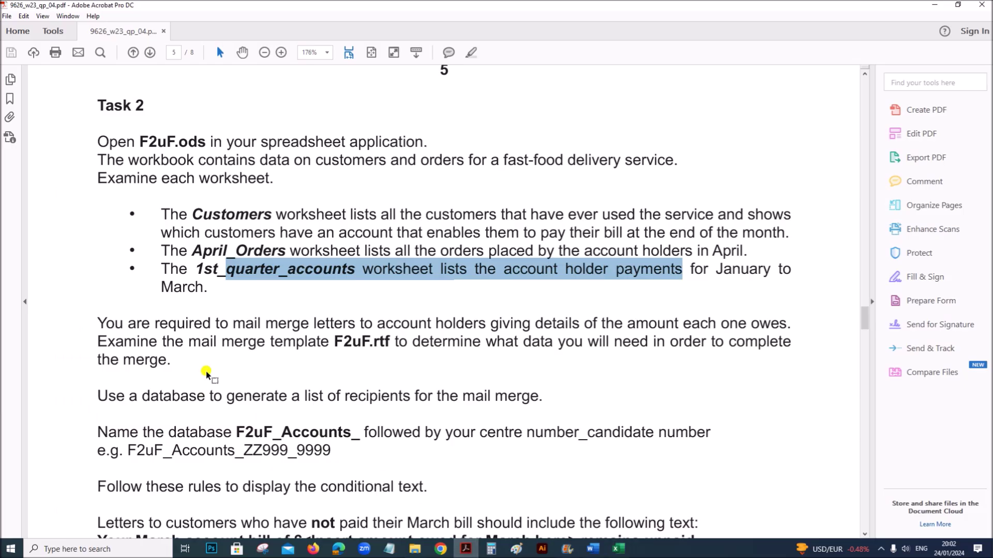
pyautogui.scroll(-2, 209, 370)
pyautogui.scroll(-2, 209, 368)
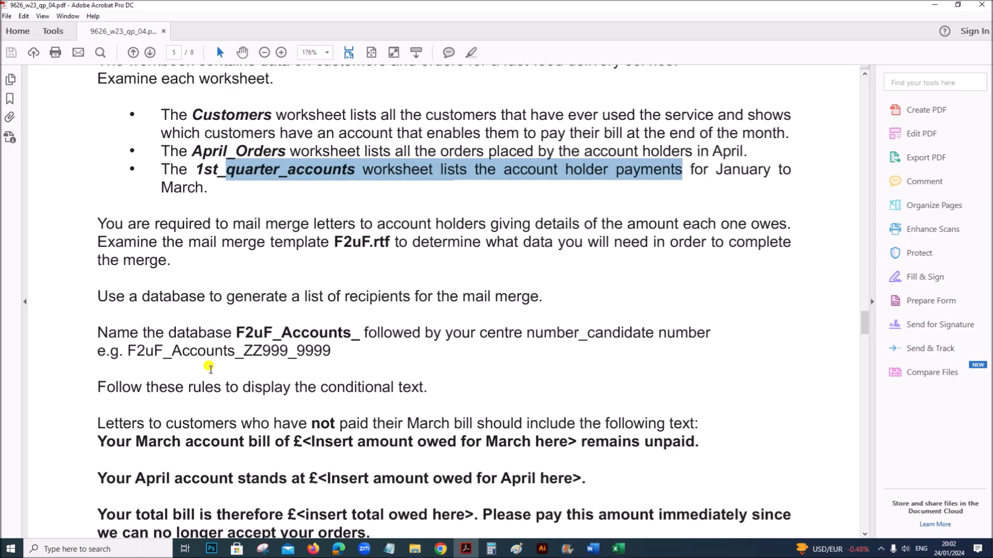
pyautogui.moveTo(144, 296); pyautogui.dragTo(544, 304)
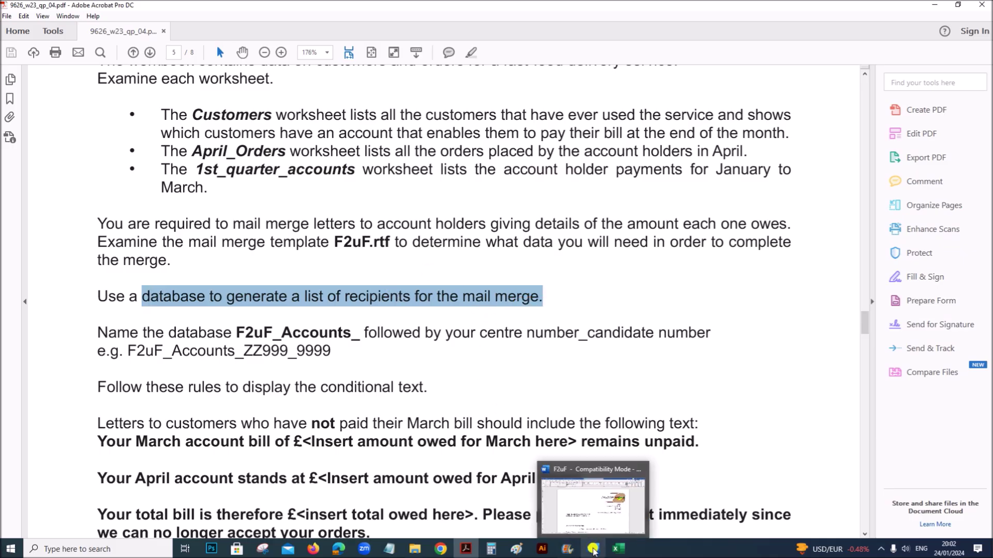
# Switch to the F2uF letter template in Word and examine the name, address, Forename and Customer ID placeholders
pyautogui.click(592, 549)
pyautogui.scroll(-3, 549, 414)
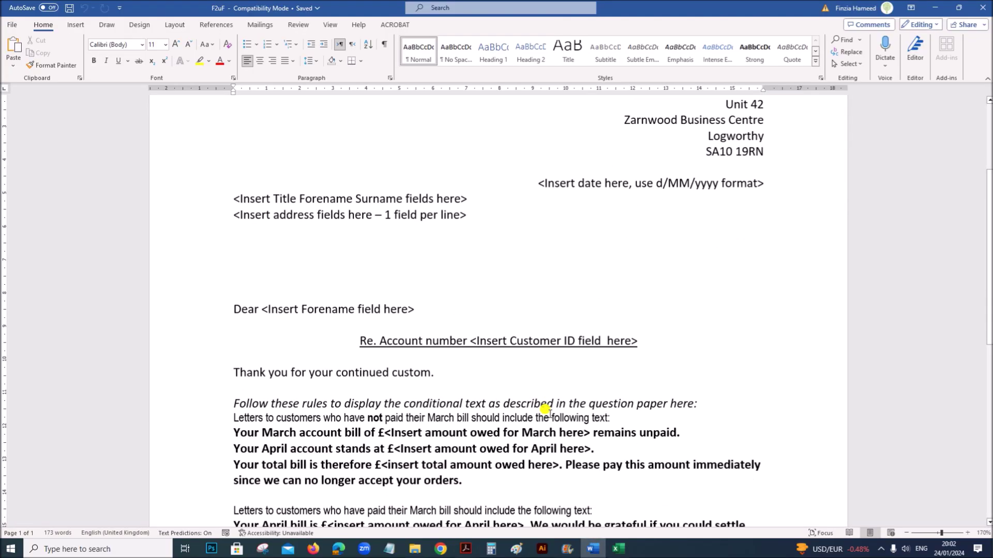
pyautogui.scroll(2, 549, 411)
pyautogui.scroll(1, 549, 412)
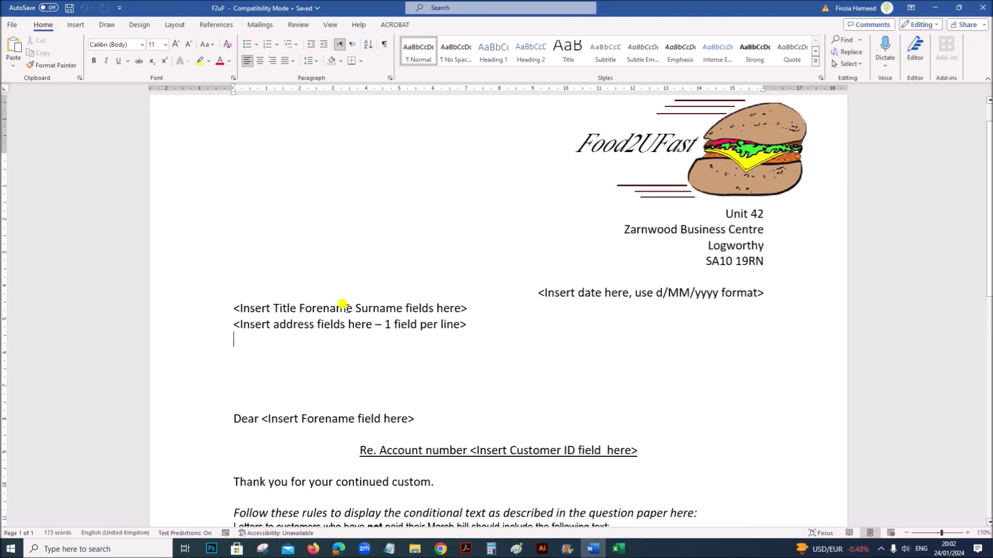
pyautogui.moveTo(232, 309); pyautogui.dragTo(467, 308)
pyautogui.scroll(-4, 497, 377)
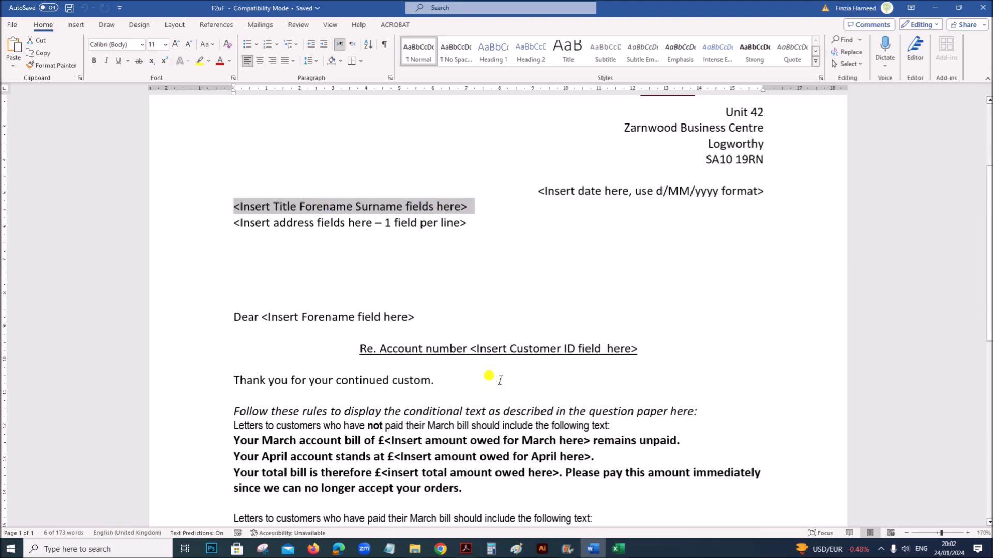
pyautogui.moveTo(274, 199); pyautogui.dragTo(467, 200)
pyautogui.scroll(-5, 355, 376)
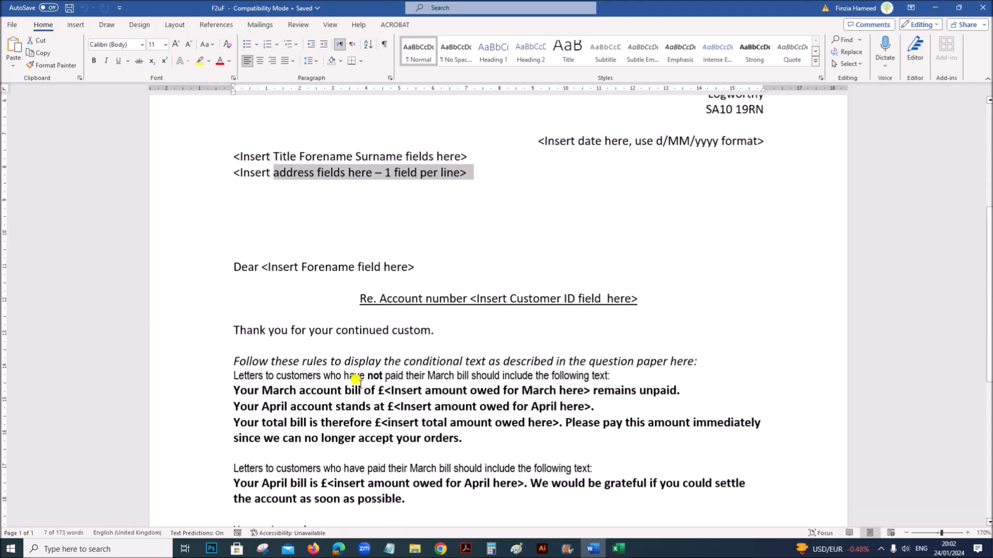
pyautogui.moveTo(270, 128); pyautogui.dragTo(405, 124)
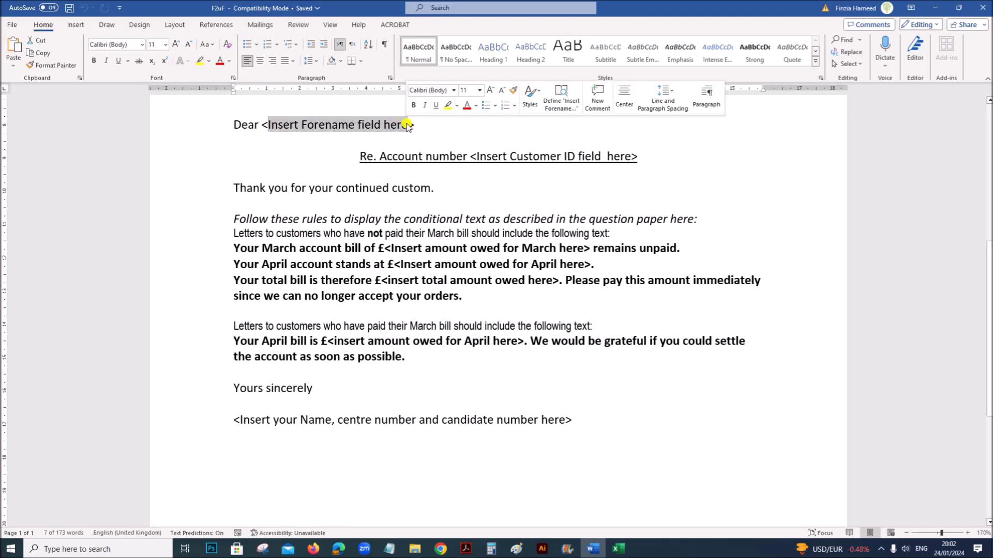
pyautogui.click(406, 299)
pyautogui.moveTo(471, 156); pyautogui.dragTo(636, 161)
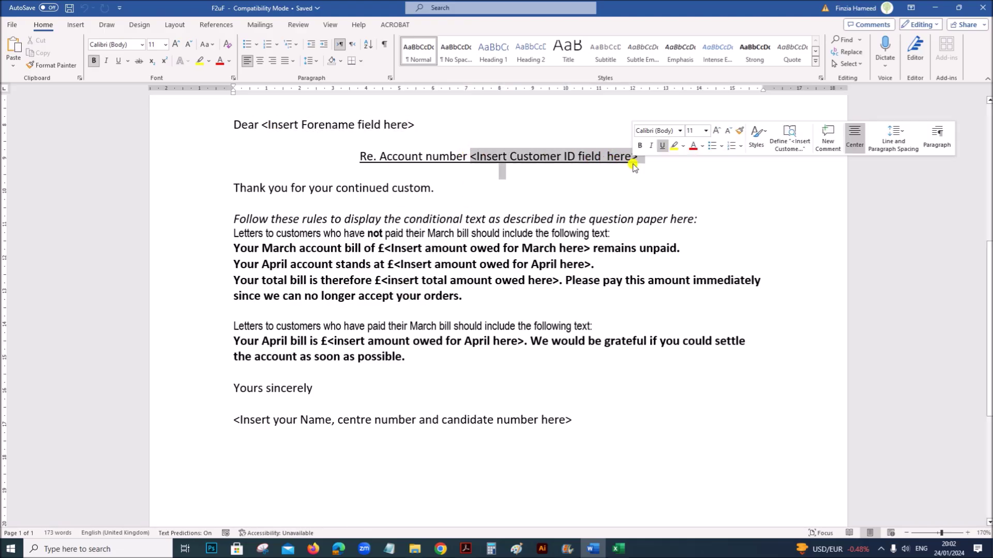
pyautogui.click(392, 322)
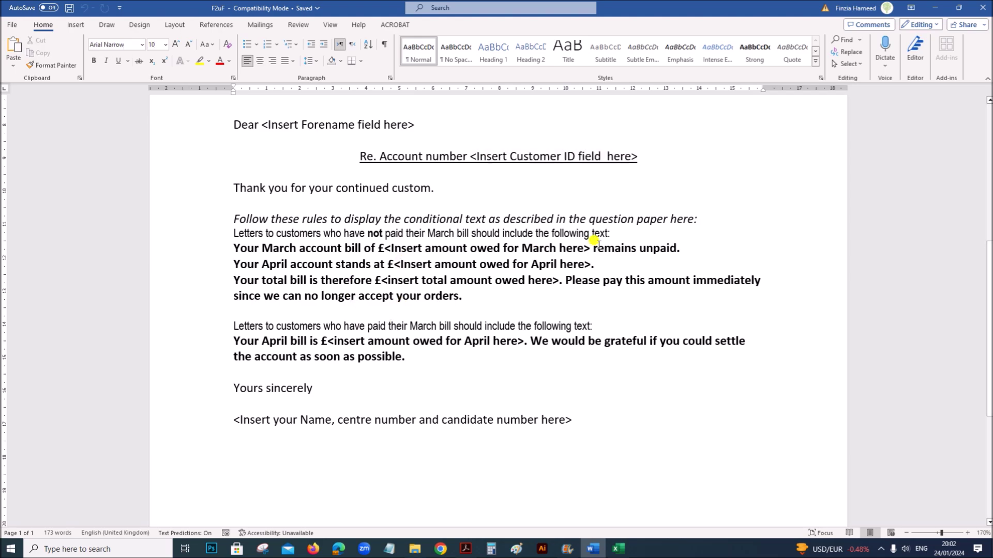
# Examine the template's conditional text for unpaid and paid March bills, noting the March, April and total amount placeholders
pyautogui.moveTo(380, 244); pyautogui.dragTo(592, 248)
pyautogui.moveTo(391, 259); pyautogui.dragTo(575, 260)
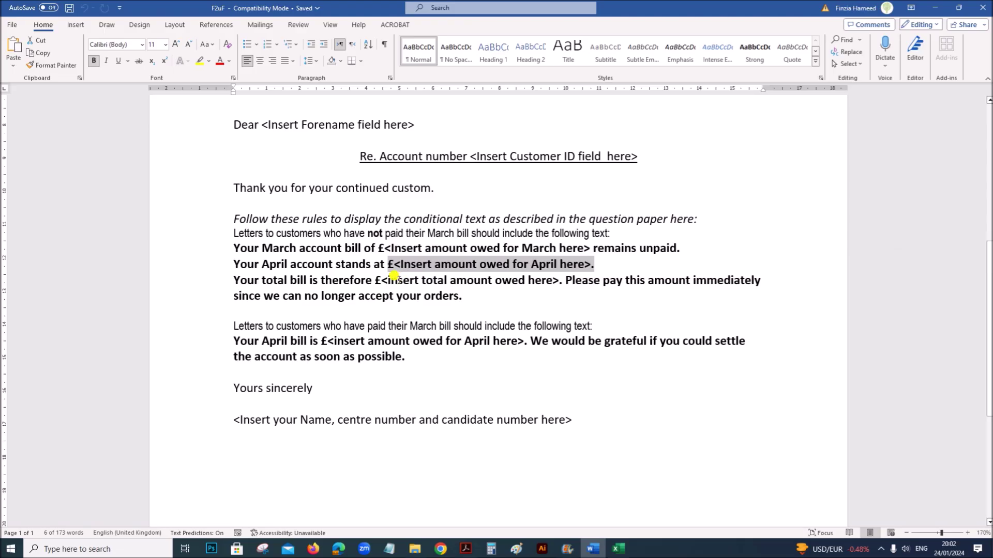
pyautogui.click(393, 276)
pyautogui.click(422, 264)
pyautogui.moveTo(334, 228); pyautogui.dragTo(454, 234)
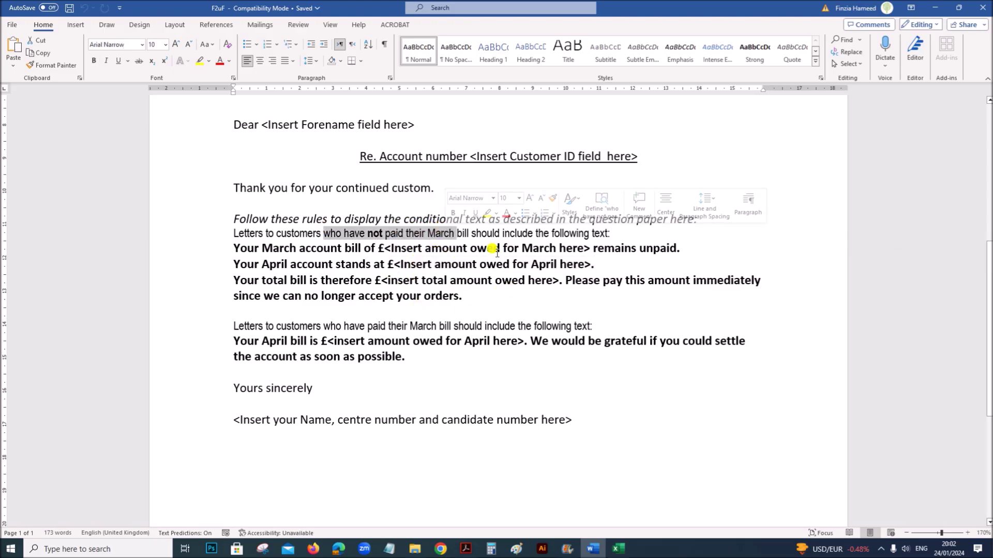
pyautogui.click(519, 250)
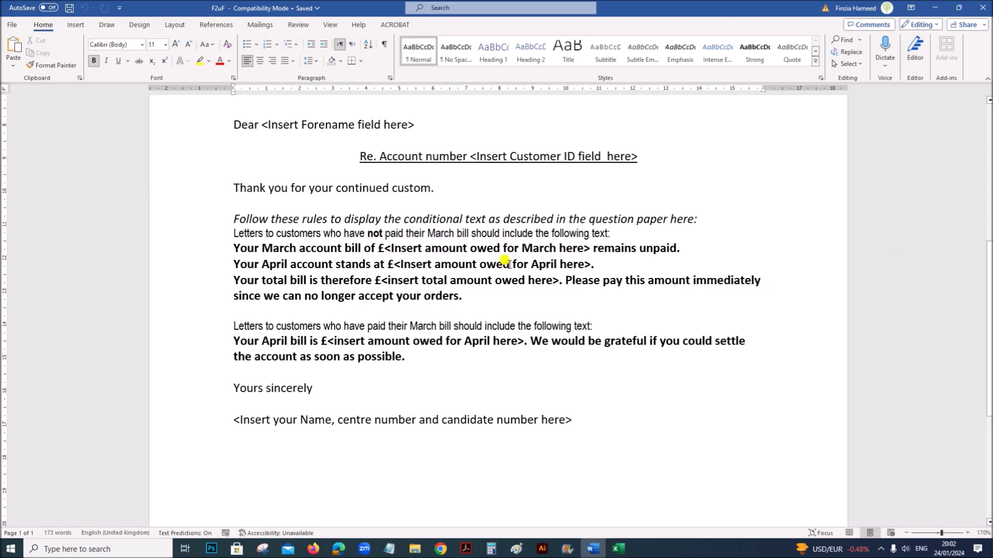
pyautogui.click(451, 281)
pyautogui.scroll(-1, 458, 320)
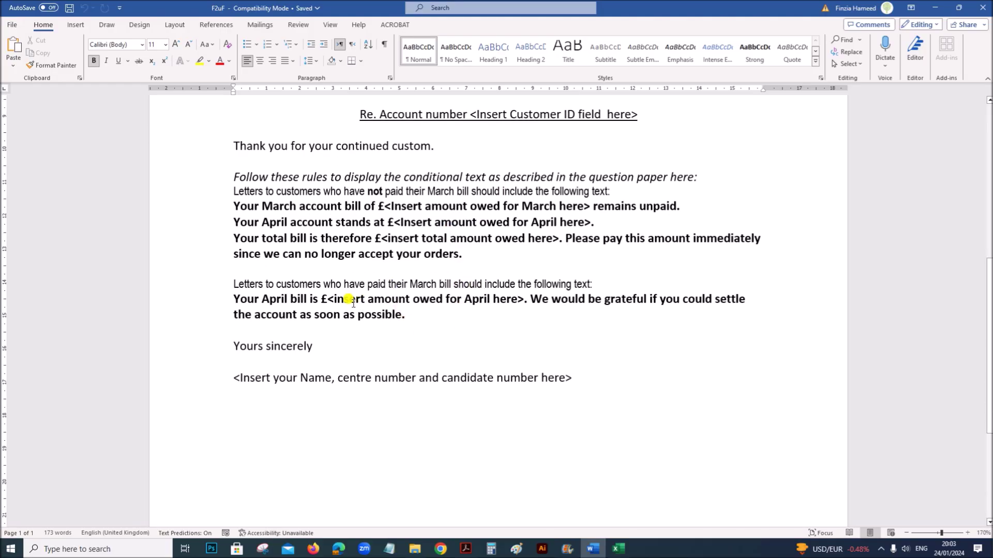
pyautogui.moveTo(325, 299); pyautogui.dragTo(521, 300)
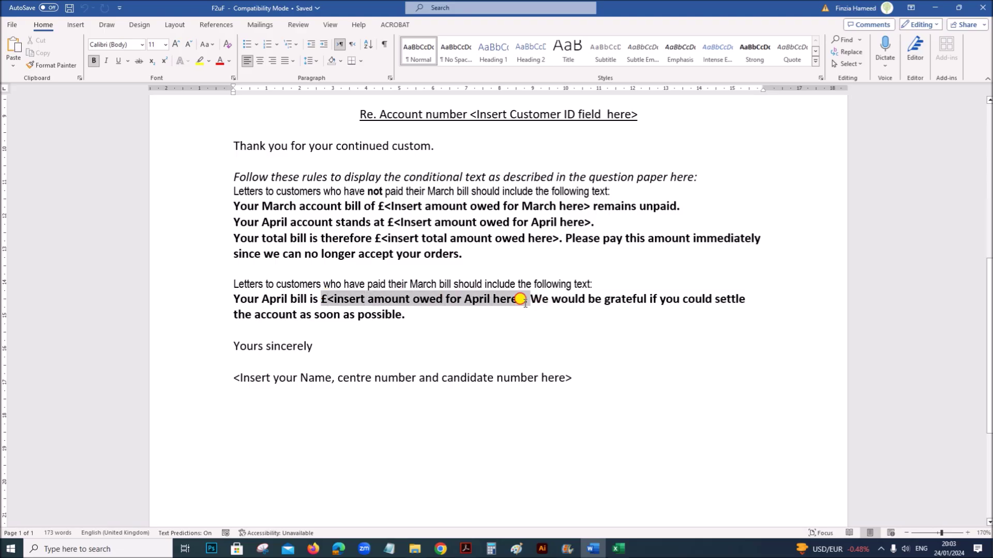
pyautogui.scroll(4, 454, 343)
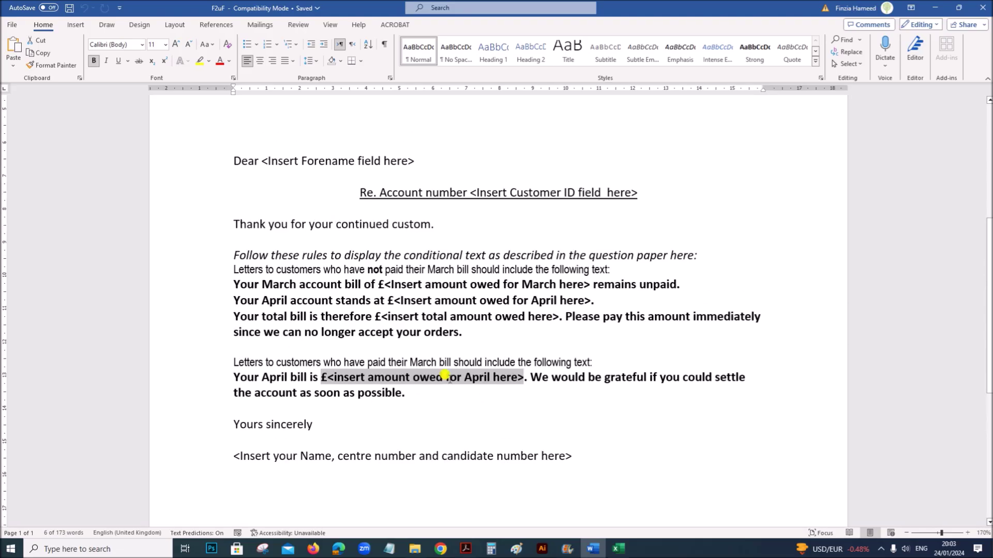
pyautogui.scroll(4, 446, 375)
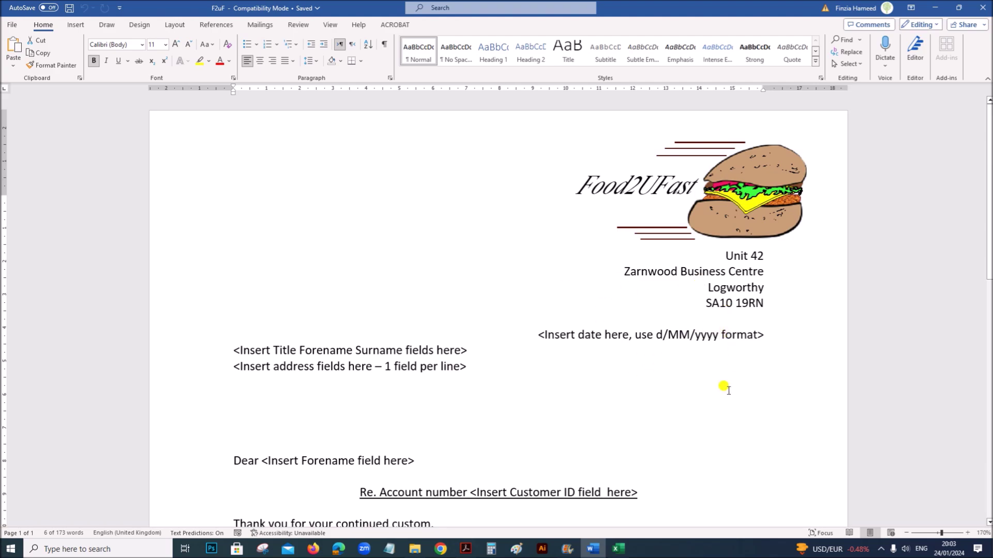
pyautogui.scroll(-3, 505, 348)
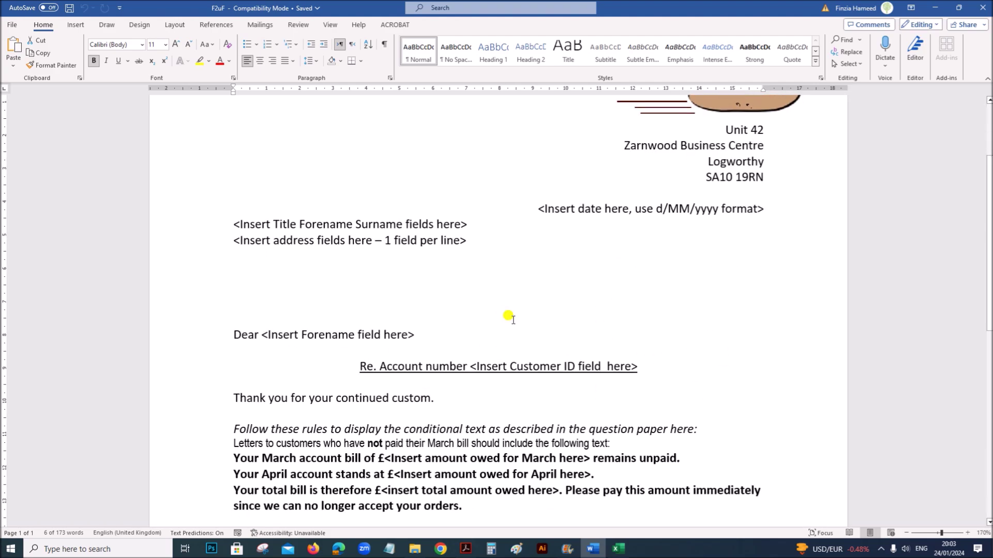
# Close the saved workbook in Excel and launch Microsoft Access
pyautogui.click(617, 550)
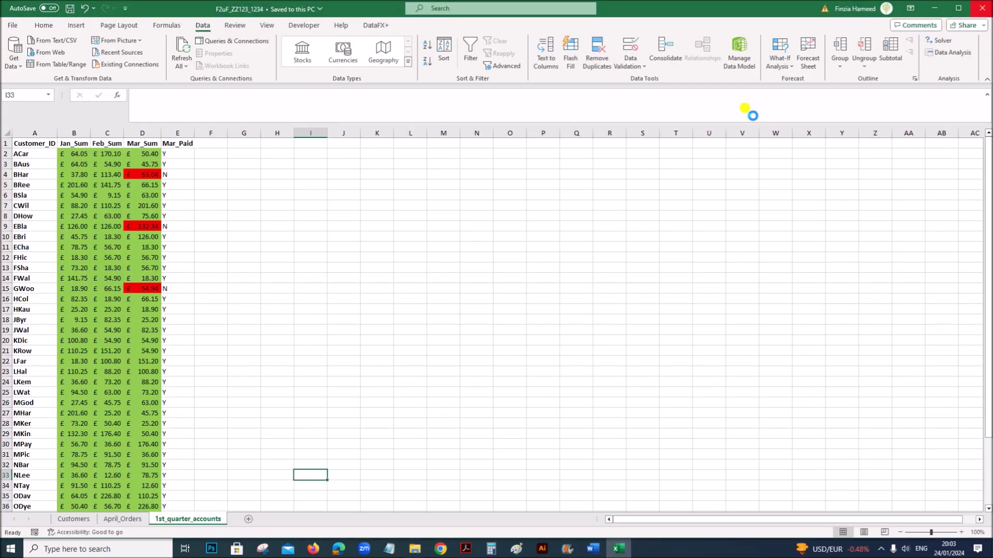
pyautogui.hotkey('alt', 'Tab')
pyautogui.click(128, 550)
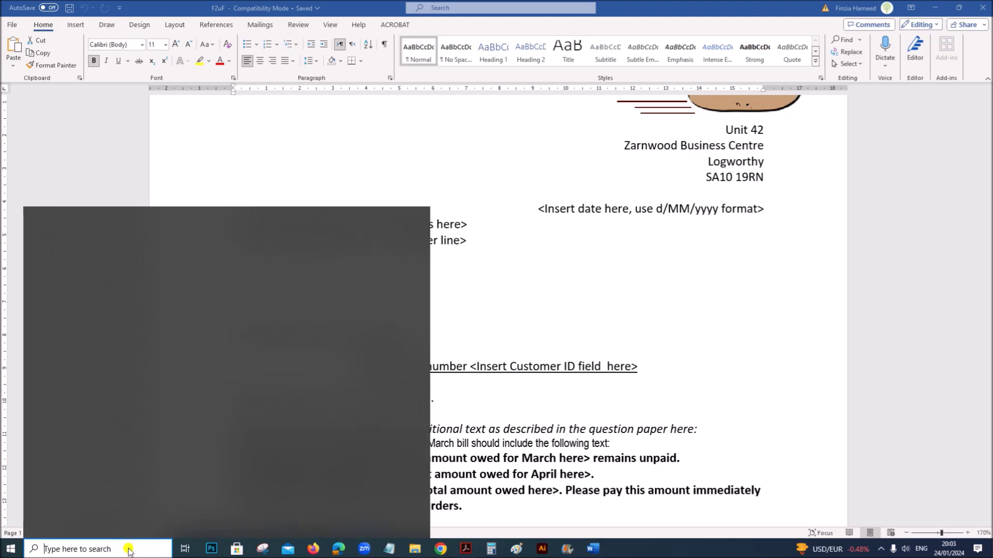
pyautogui.write('ac')
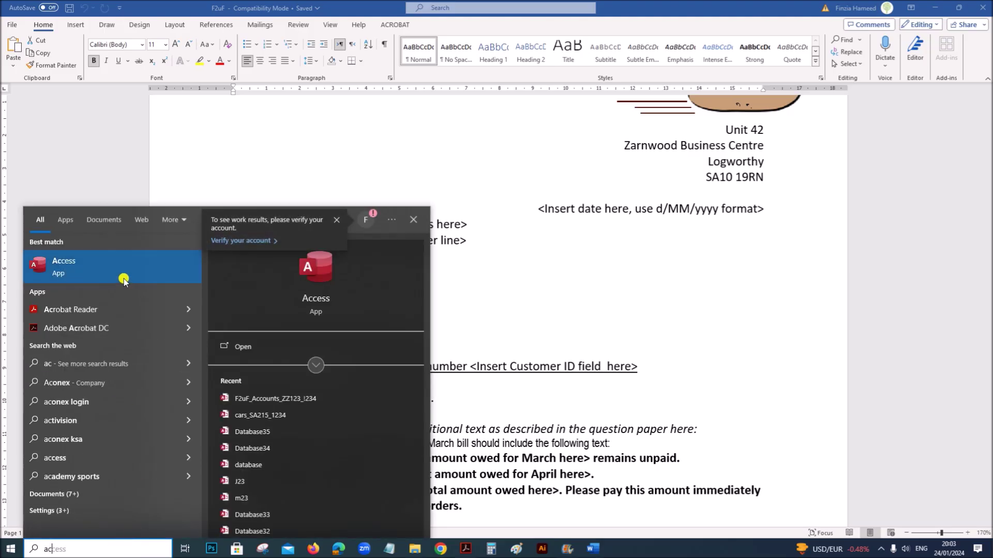
pyautogui.click(124, 280)
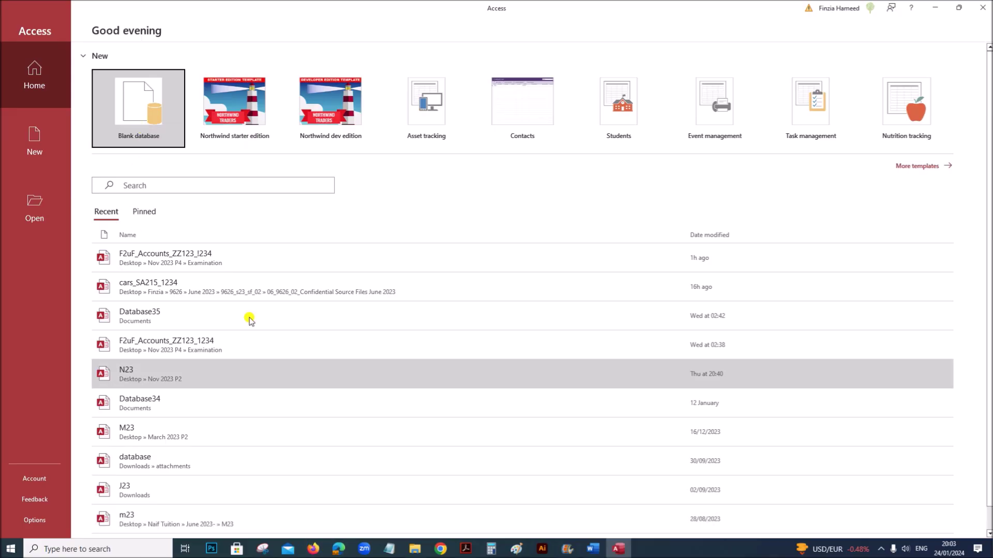
# Start a blank database and name it F2uF_Accounts_ZZ123_1234, copying the F2uF_Accounts part from the exam paper
pyautogui.click(127, 100)
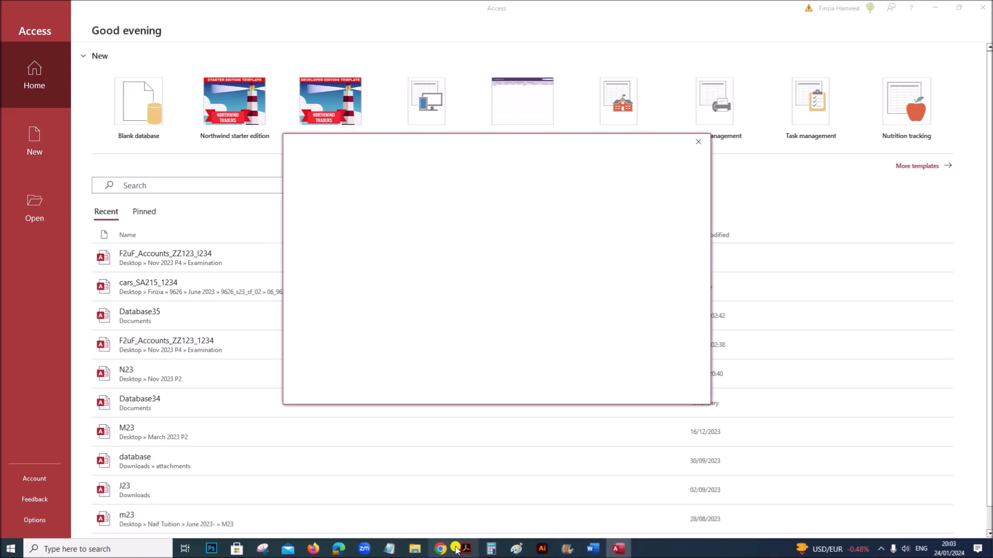
pyautogui.hotkey('alt', 'Tab')
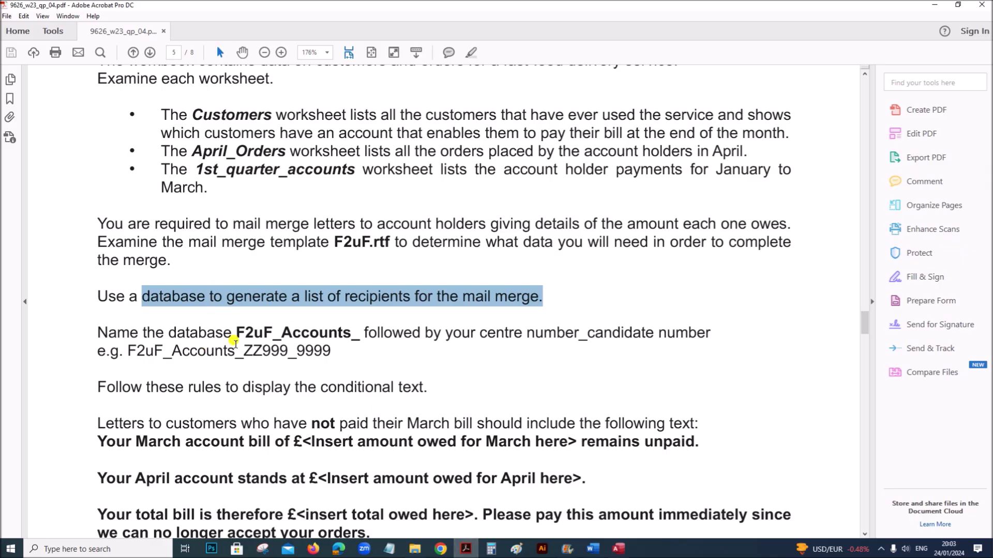
pyautogui.scroll(-1, 260, 335)
pyautogui.moveTo(235, 305); pyautogui.dragTo(360, 321)
pyautogui.hotkey('ctrl', 'c')
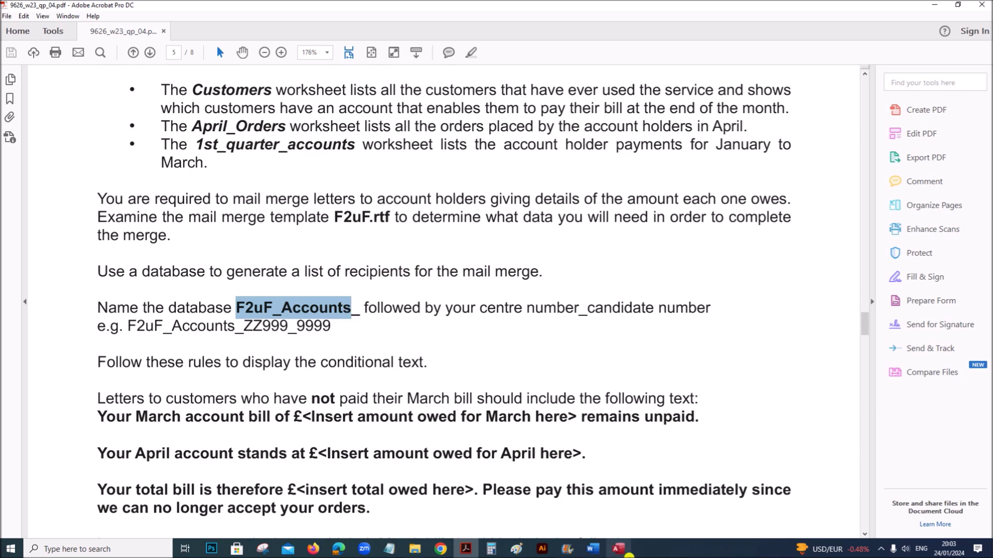
pyautogui.click(618, 550)
pyautogui.moveTo(575, 212)
pyautogui.mouseDown()
pyautogui.moveTo(517, 212)
pyautogui.moveTo(583, 211)
pyautogui.mouseUp()
pyautogui.hotkey('ctrl', 'v')
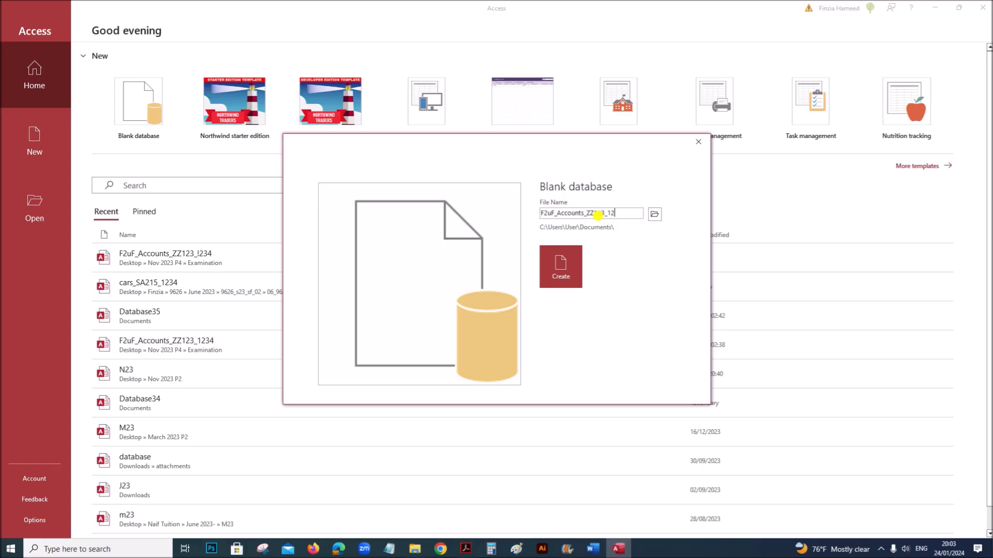
# Create the database in the Nov 2023 P4 Examination folder and close its empty default table
pyautogui.click(654, 213)
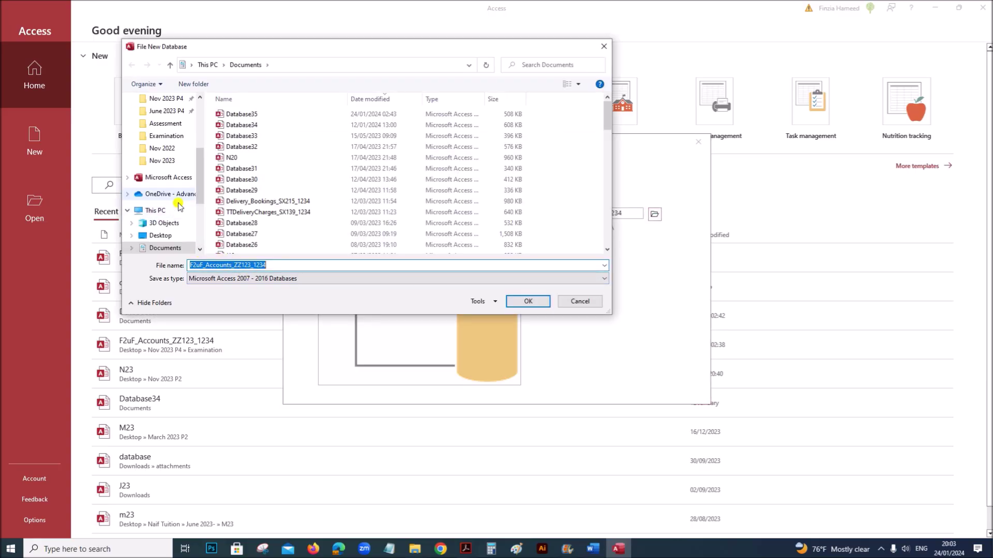
pyautogui.click(167, 99)
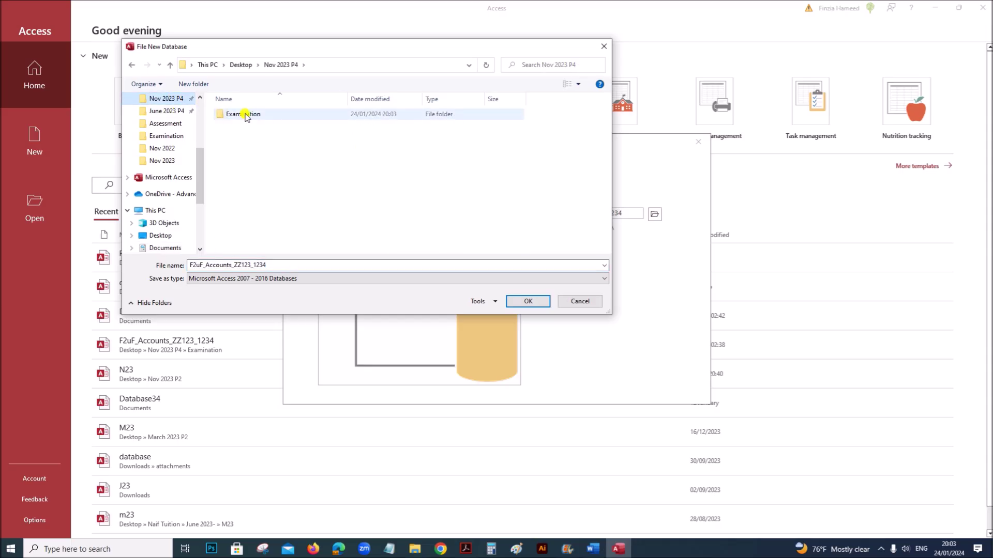
pyautogui.doubleClick(245, 115)
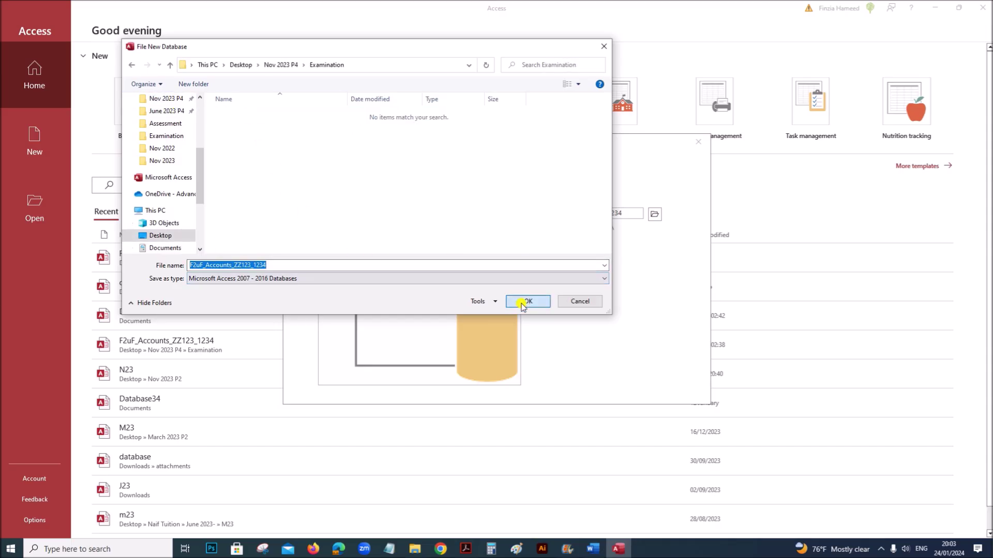
pyautogui.click(522, 304)
pyautogui.click(628, 330)
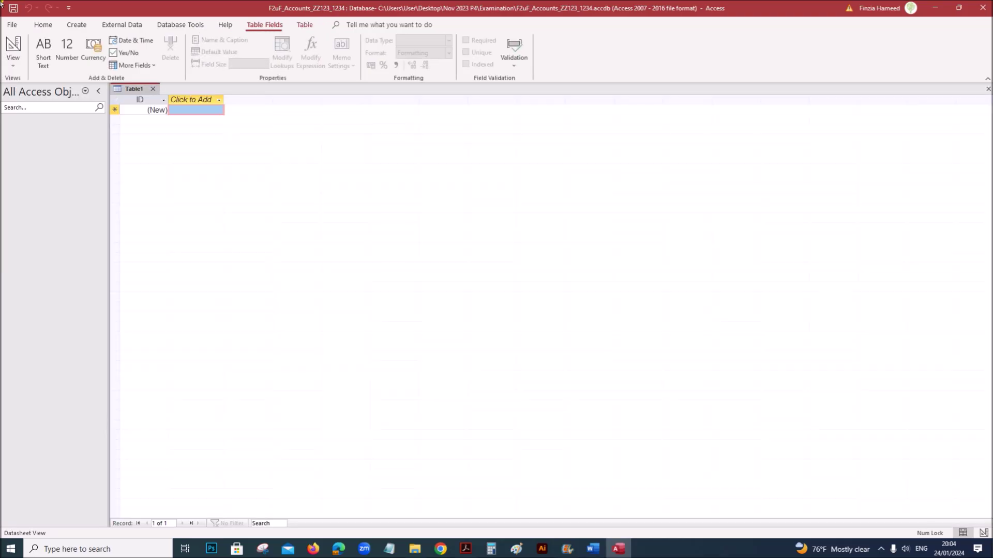
pyautogui.rightClick(141, 89)
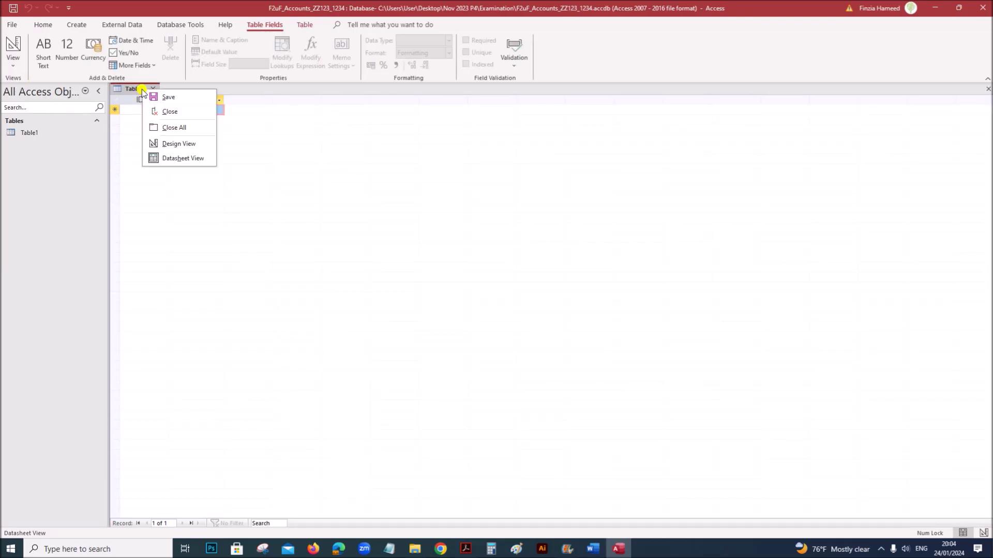
pyautogui.click(173, 111)
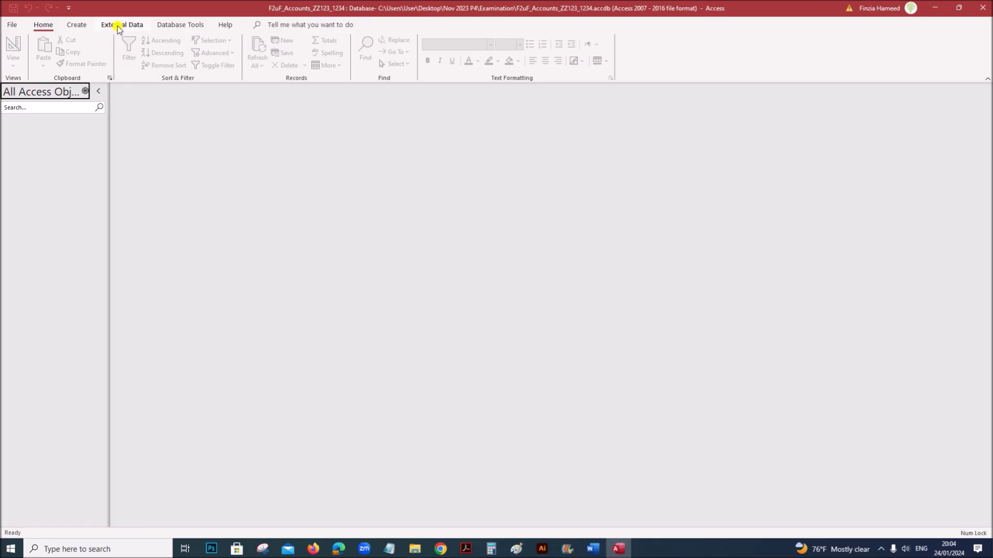
# Start an Excel import into a new table, using the F2uF_ZZ123_1234 workbook from the Nov 2023 P4 Examination folder
pyautogui.click(117, 26)
pyautogui.click(17, 68)
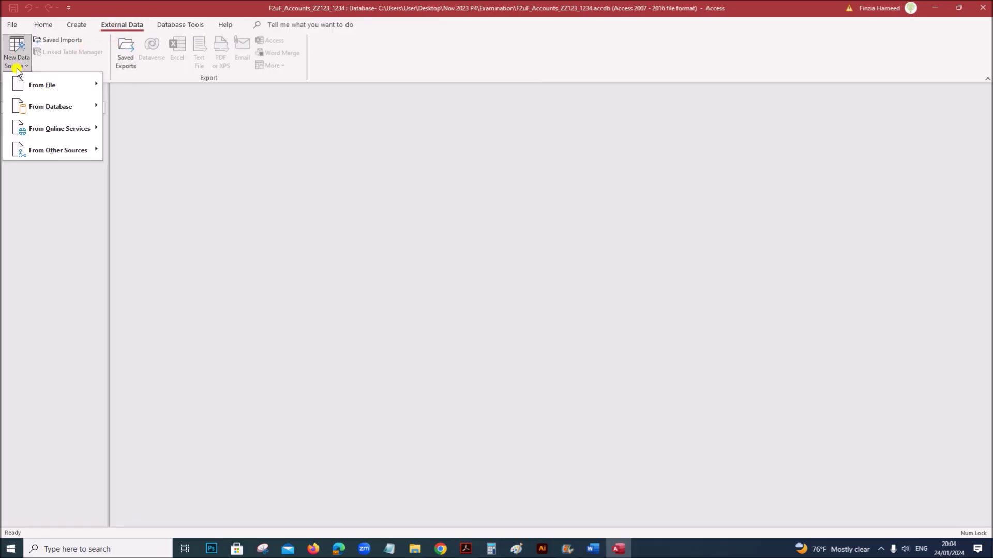
pyautogui.moveTo(93, 85)
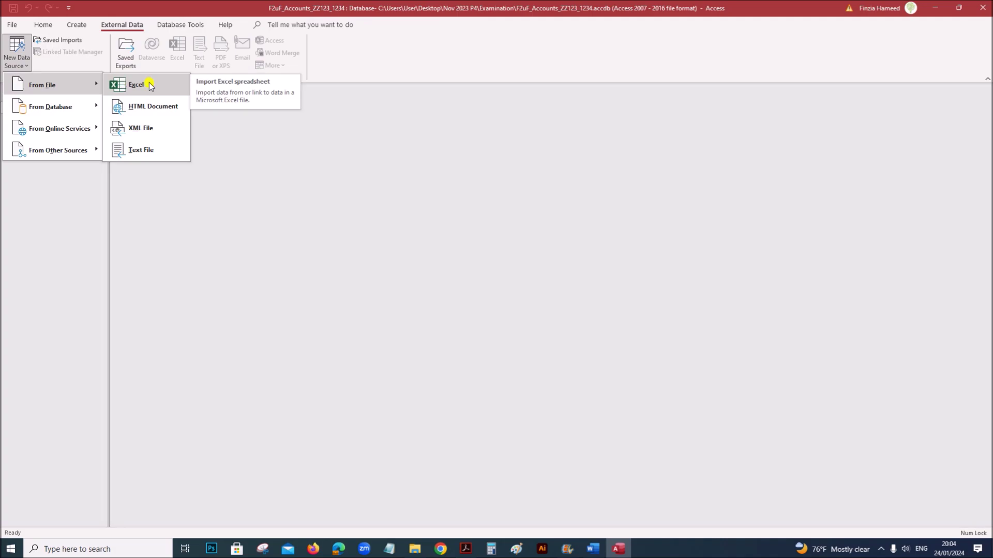
pyautogui.click(126, 87)
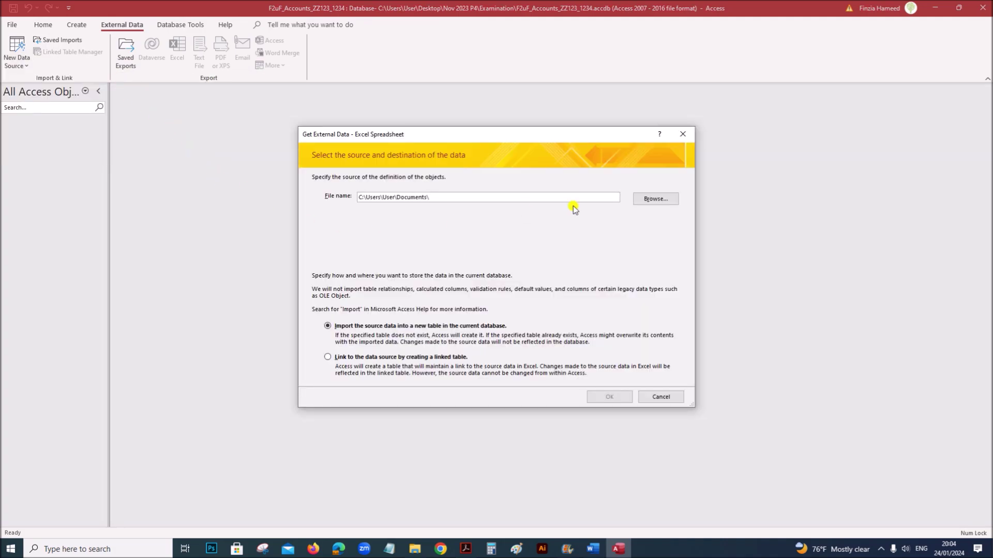
pyautogui.click(646, 199)
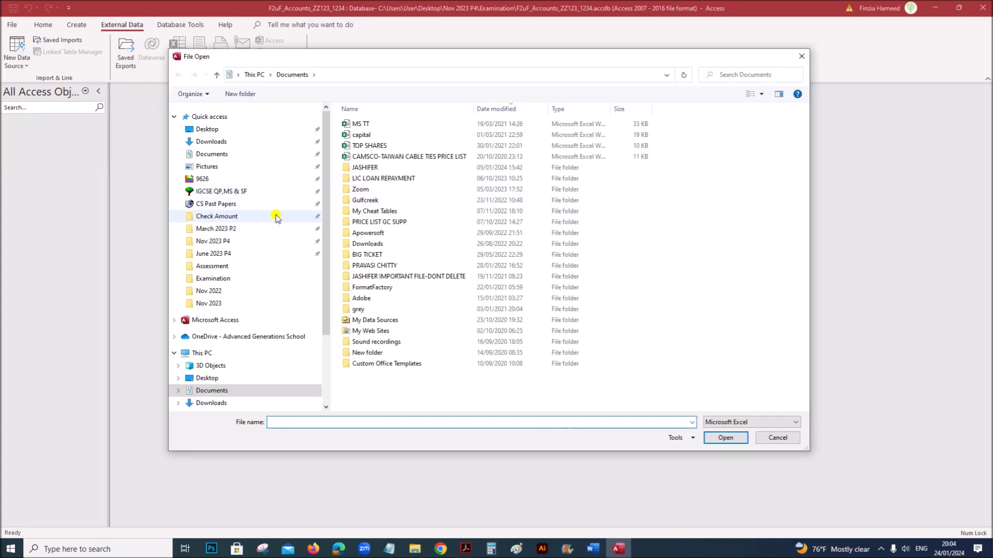
pyautogui.click(236, 242)
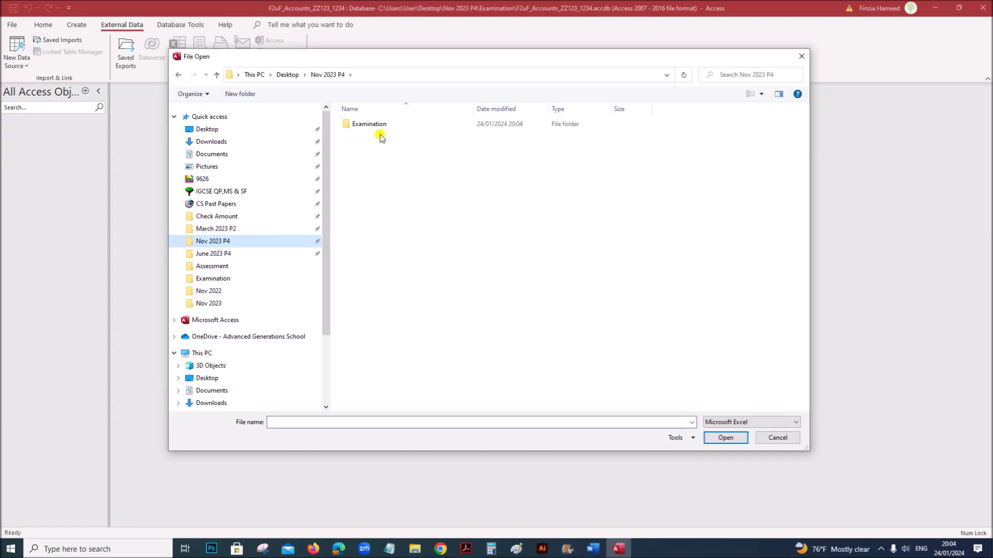
pyautogui.doubleClick(381, 126)
pyautogui.click(380, 125)
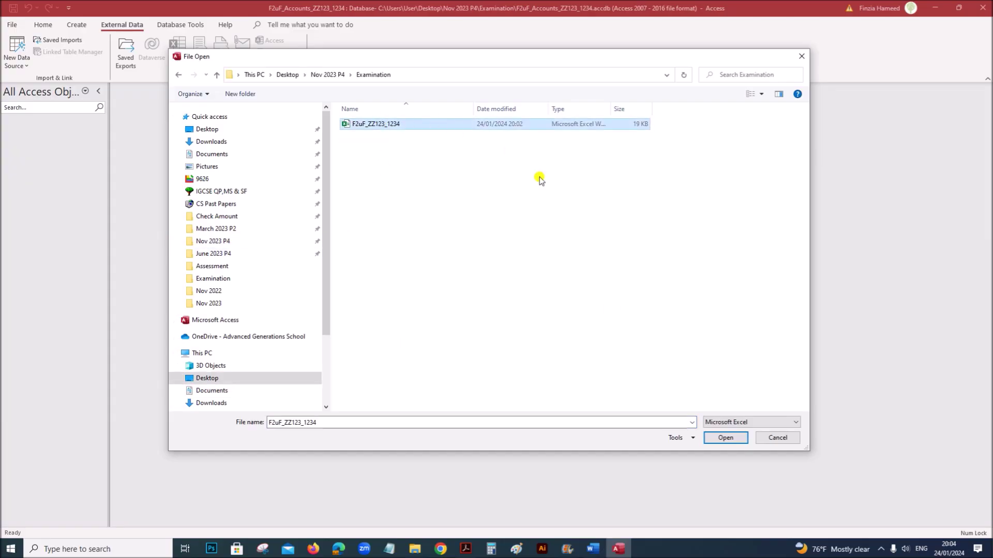
pyautogui.click(719, 438)
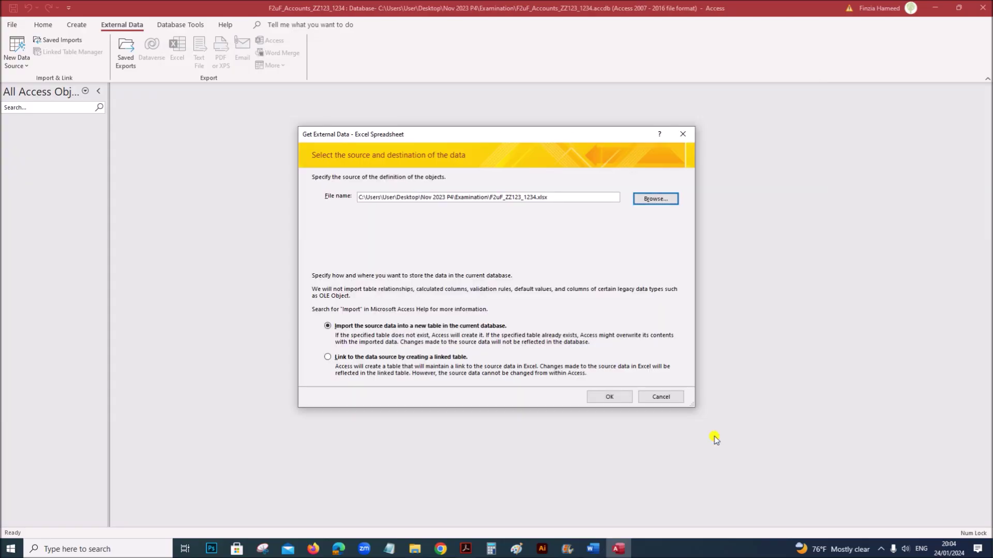
pyautogui.click(614, 397)
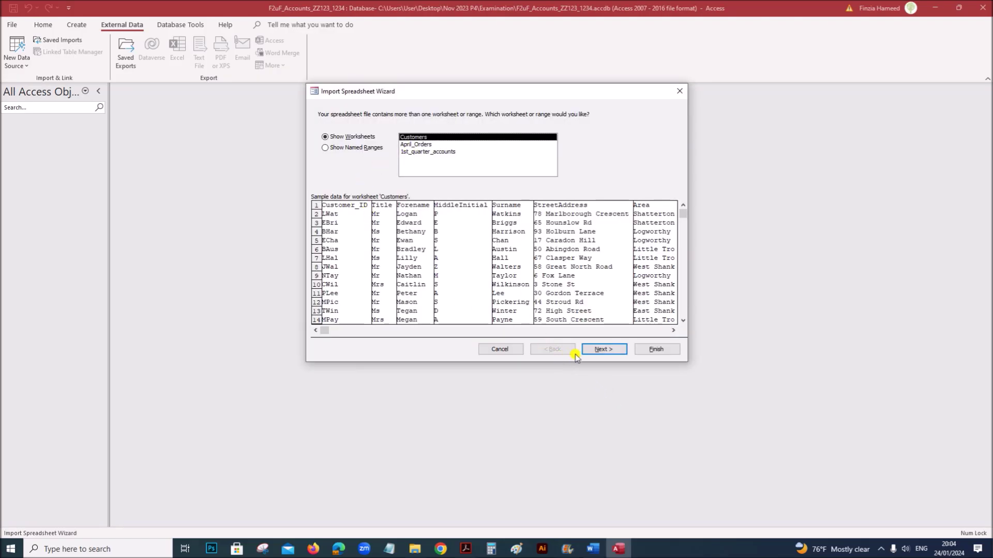
# Import the Customers worksheet with first-row column headings and Customer_ID as primary key, without saving the import steps
pyautogui.click(595, 349)
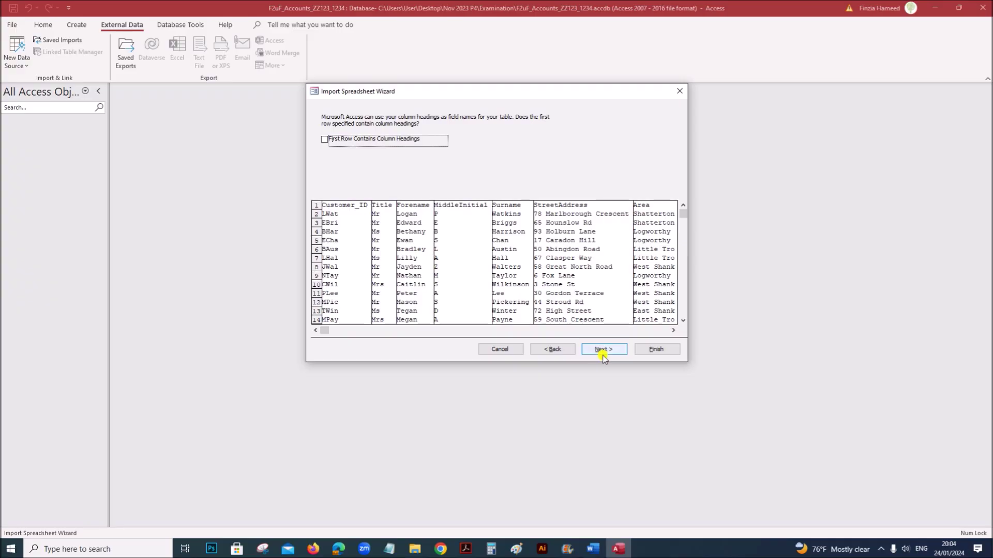
pyautogui.click(375, 141)
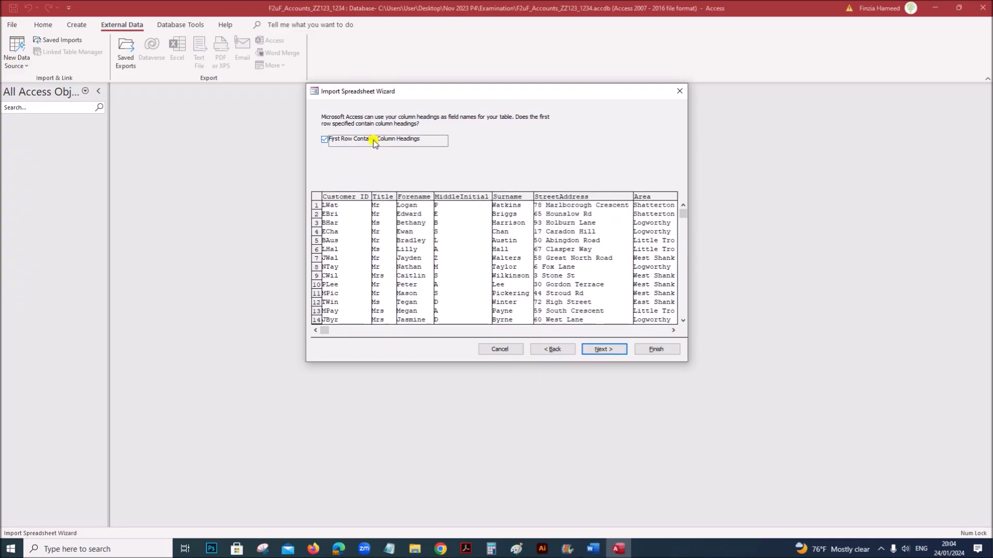
pyautogui.click(597, 350)
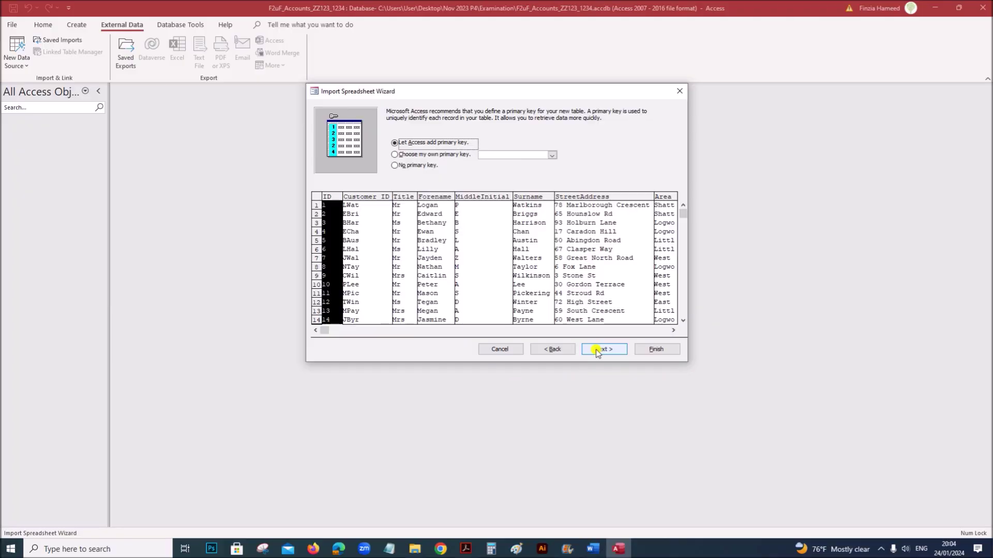
pyautogui.click(421, 154)
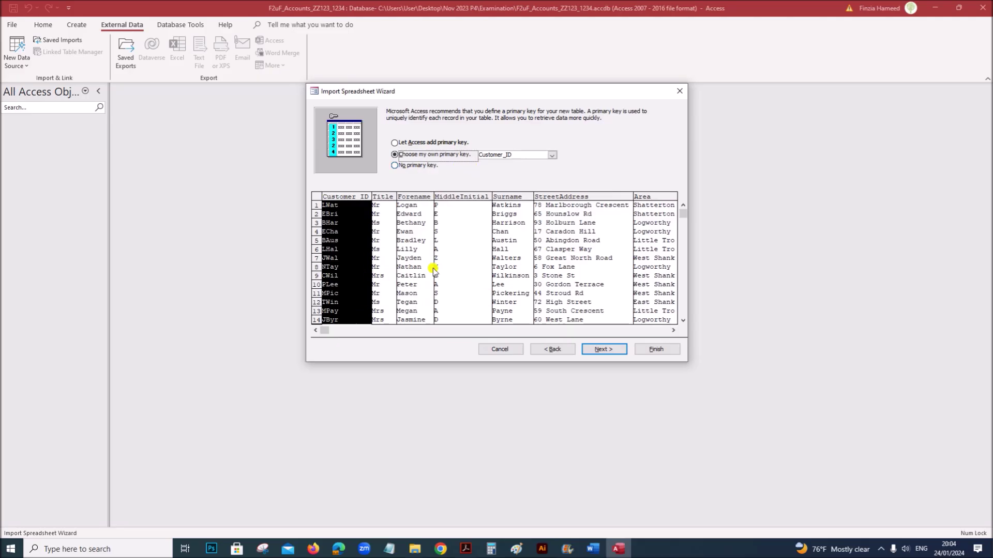
pyautogui.click(607, 348)
pyautogui.click(650, 350)
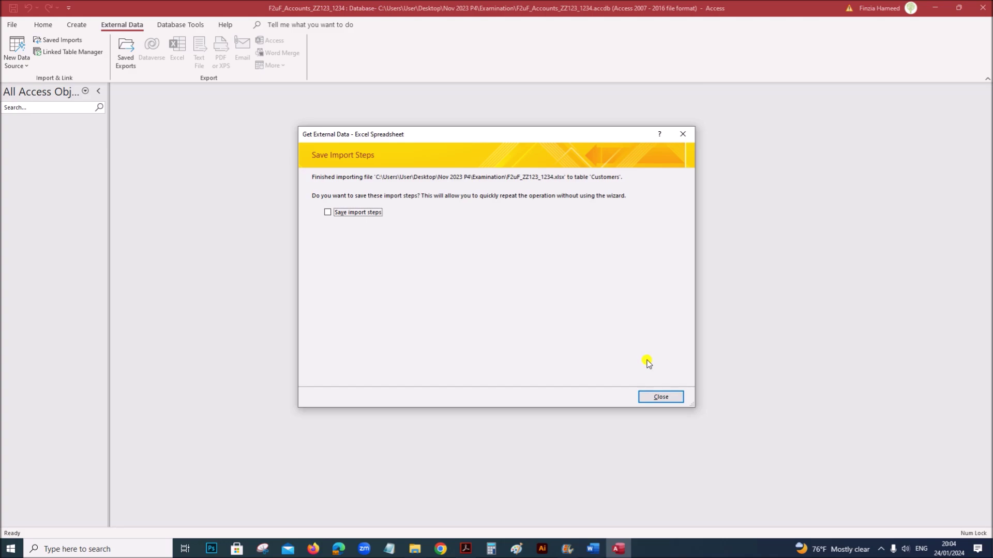
pyautogui.click(660, 396)
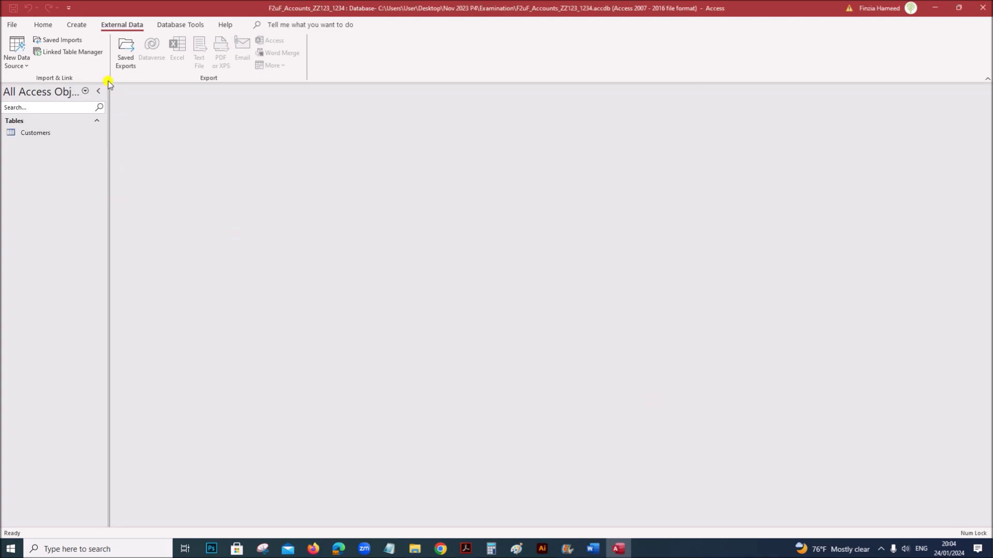
# Start a second Excel import into a new table from the same F2uF_ZZ123_1234 workbook
pyautogui.click(17, 51)
pyautogui.moveTo(39, 82)
pyautogui.click(127, 84)
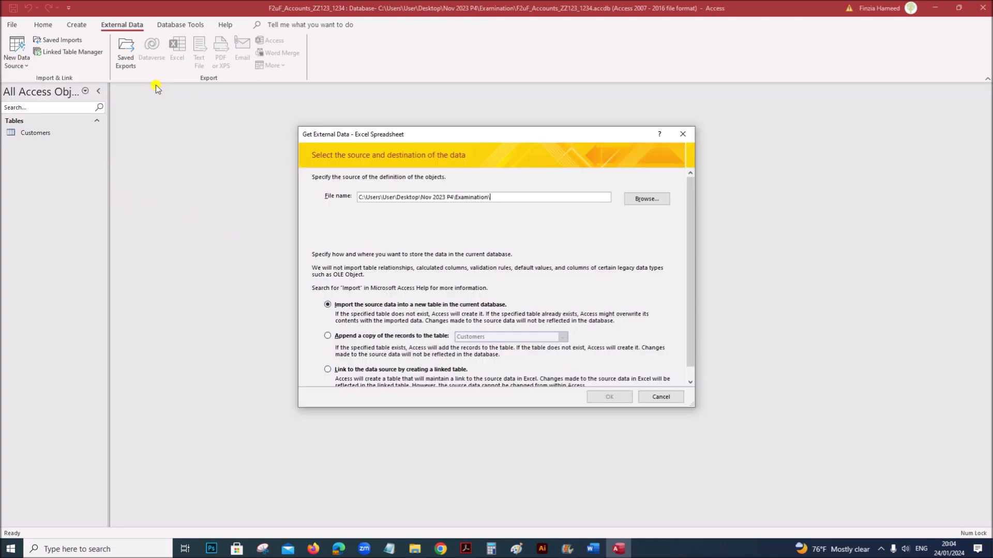
pyautogui.click(633, 198)
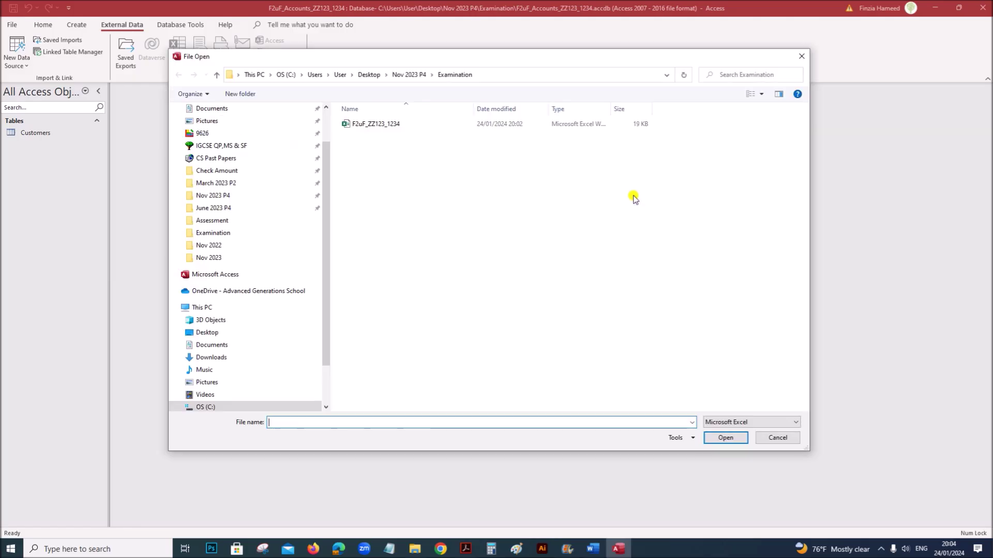
pyautogui.doubleClick(399, 127)
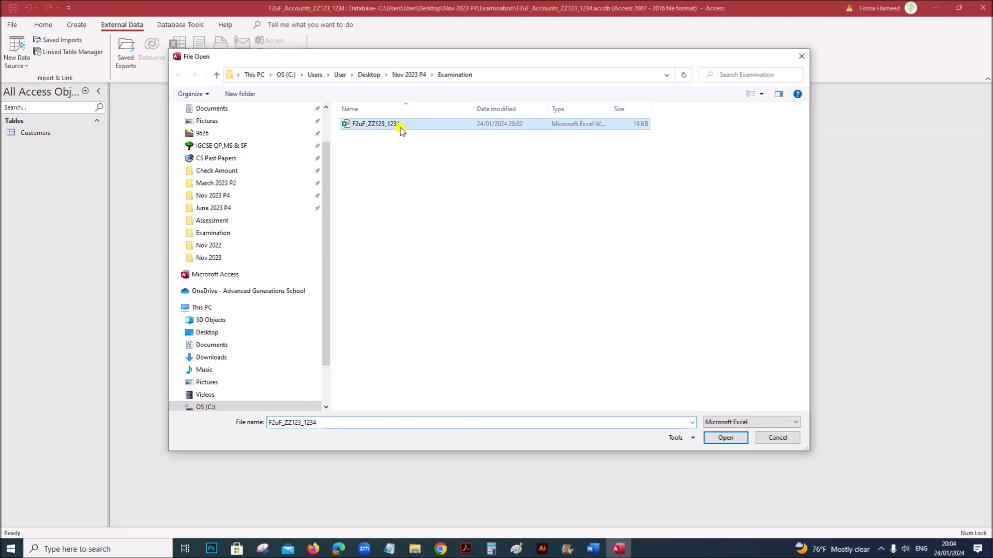
pyautogui.click(610, 396)
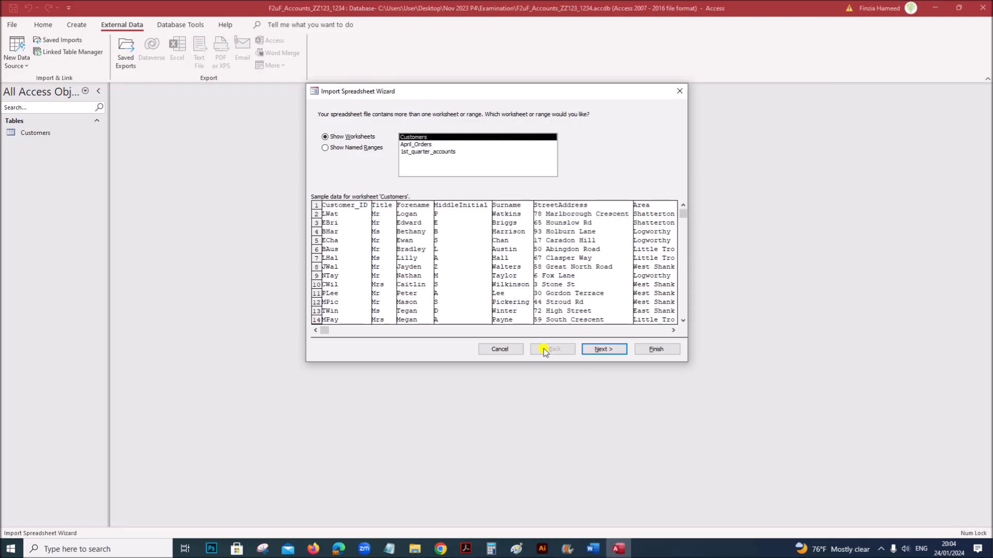
# Import the April_Orders worksheet as its own table with first-row column headings and no primary key, without saving the import steps
pyautogui.click(416, 145)
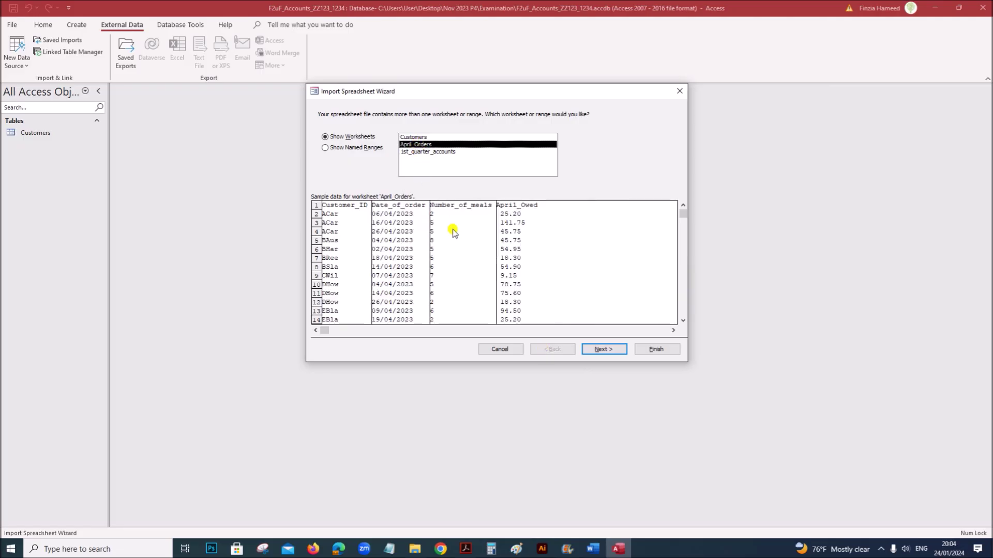
pyautogui.click(593, 350)
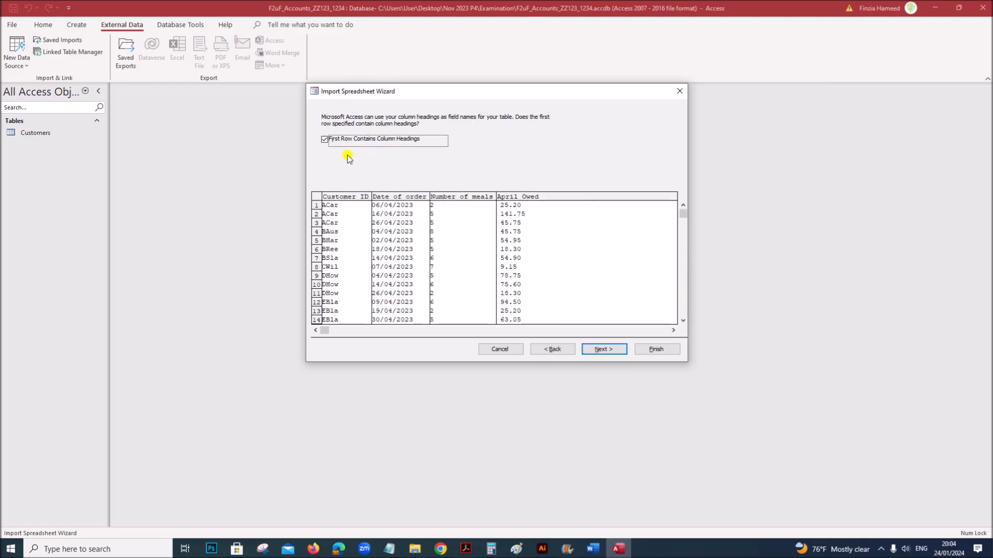
pyautogui.click(605, 350)
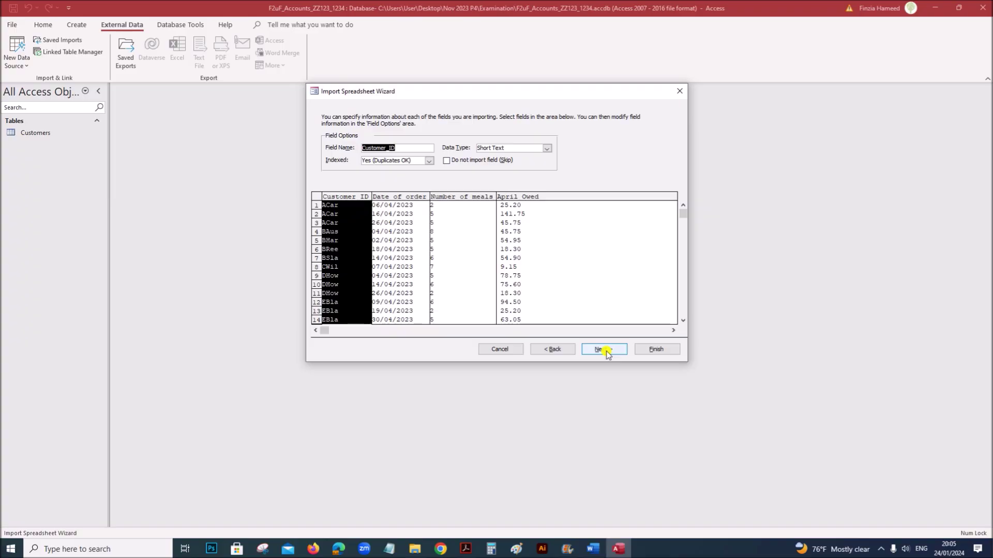
pyautogui.click(605, 350)
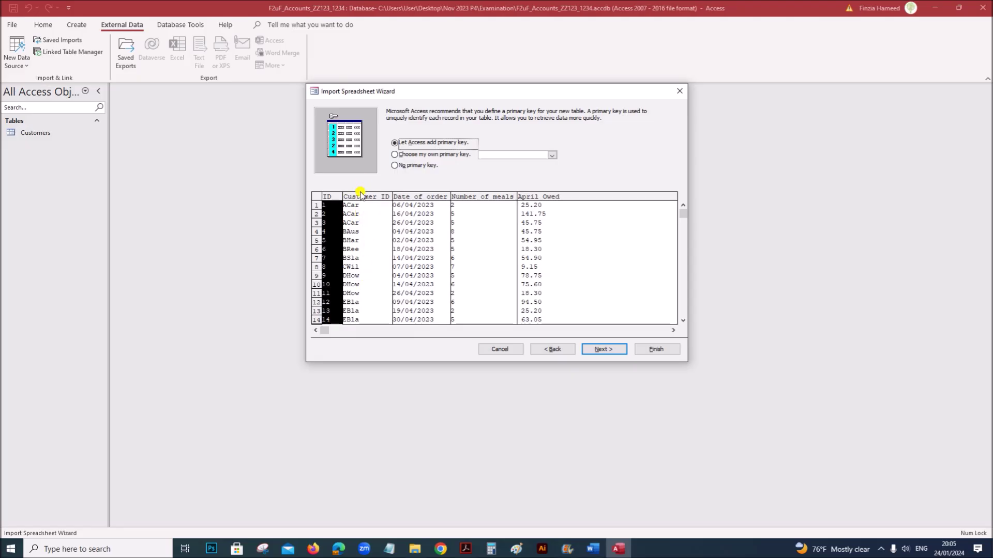
pyautogui.click(429, 166)
pyautogui.click(594, 352)
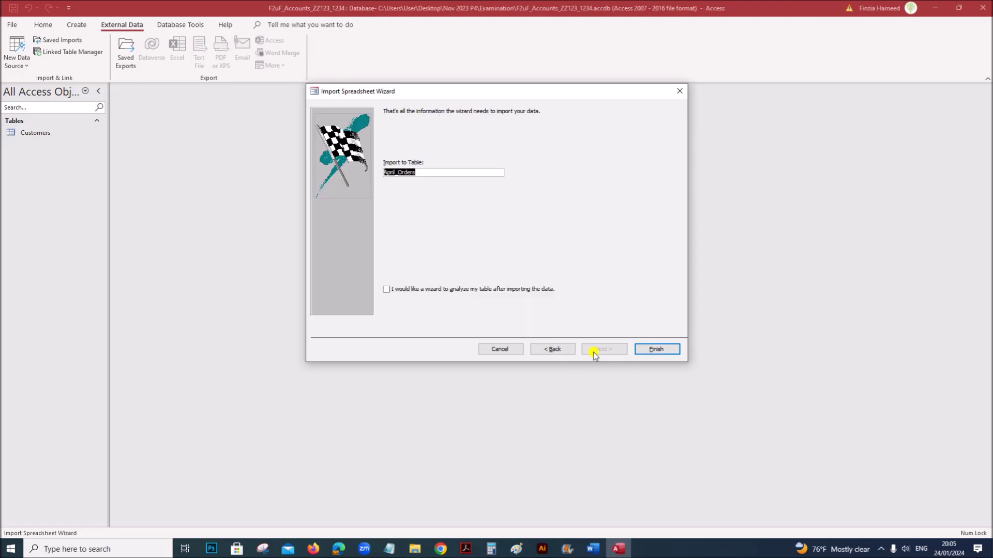
pyautogui.click(647, 356)
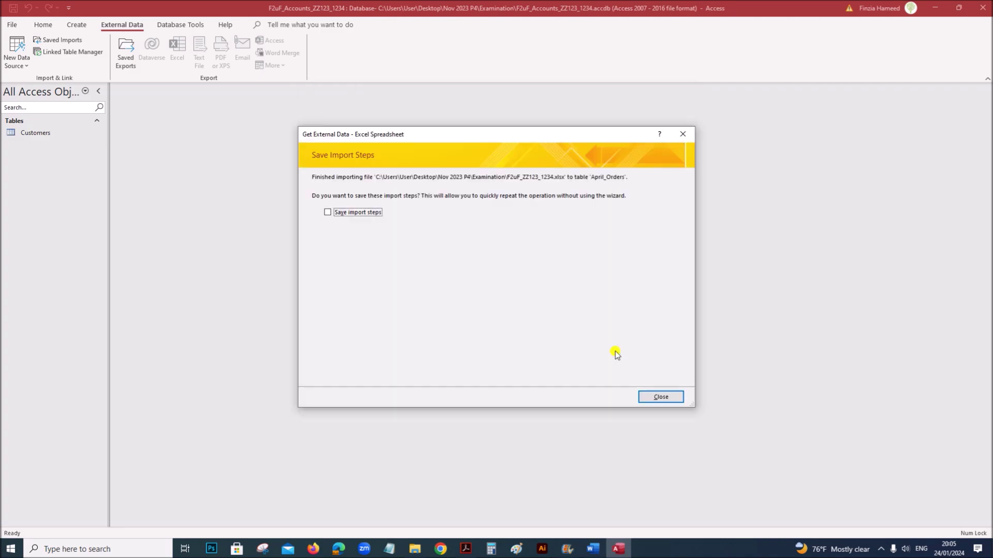
pyautogui.click(680, 402)
# Start a third Excel import into a new table, using the F2uF_ZZ123_1234 workbook from the Examination folder
pyautogui.click(17, 56)
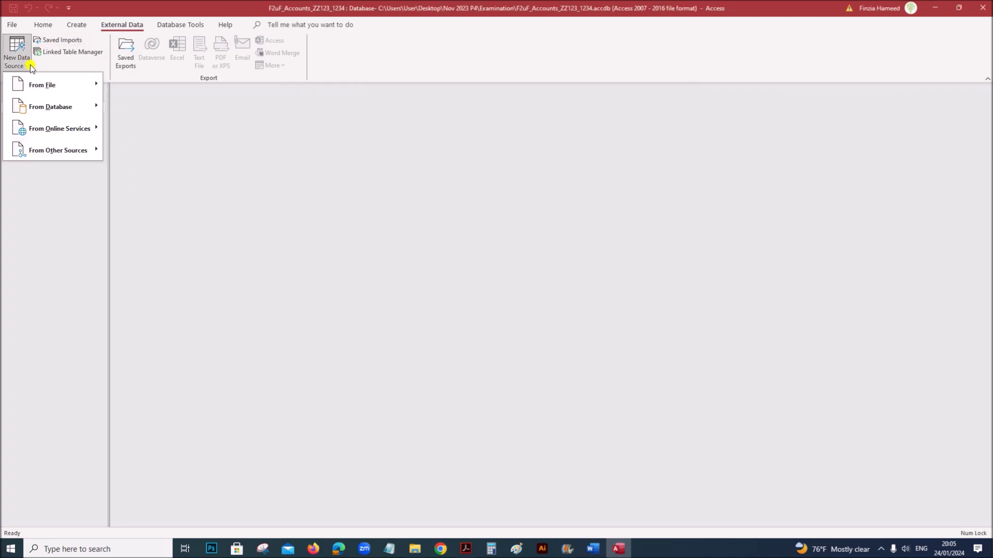
pyautogui.moveTo(41, 84)
pyautogui.click(133, 87)
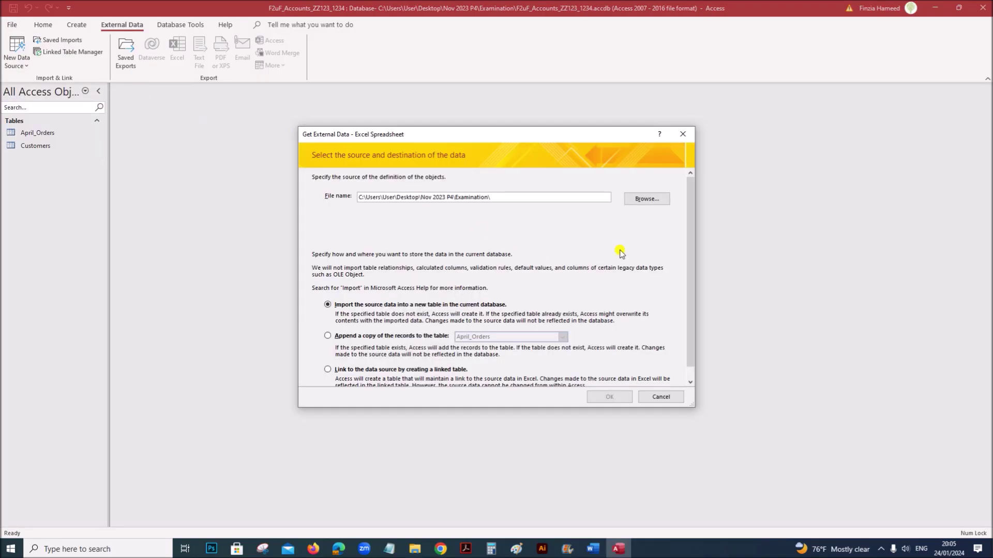
pyautogui.click(641, 201)
pyautogui.doubleClick(370, 126)
pyautogui.click(599, 397)
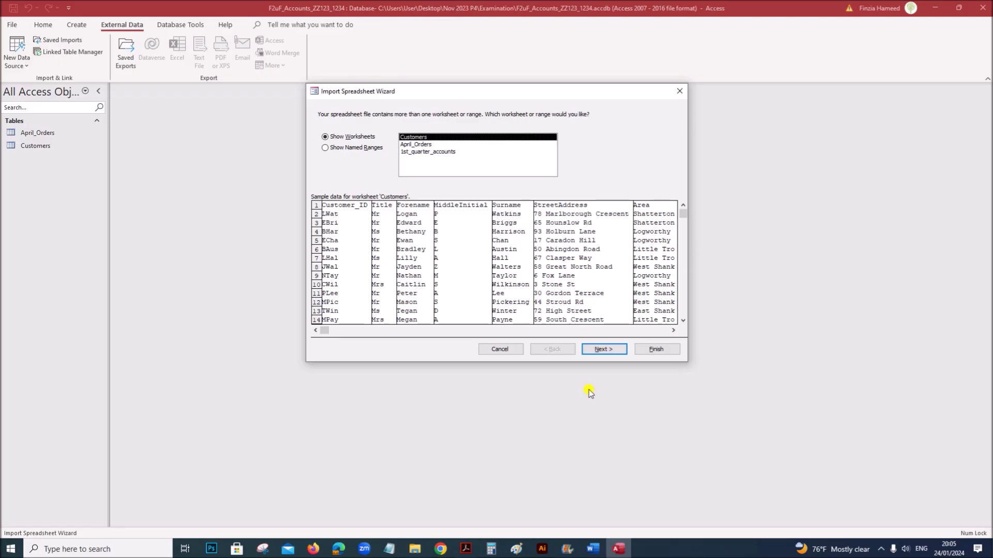
# Import the 1st_quarter_accounts worksheet with first-row column headings and Customer_ID as primary key, without saving the import steps
pyautogui.click(423, 153)
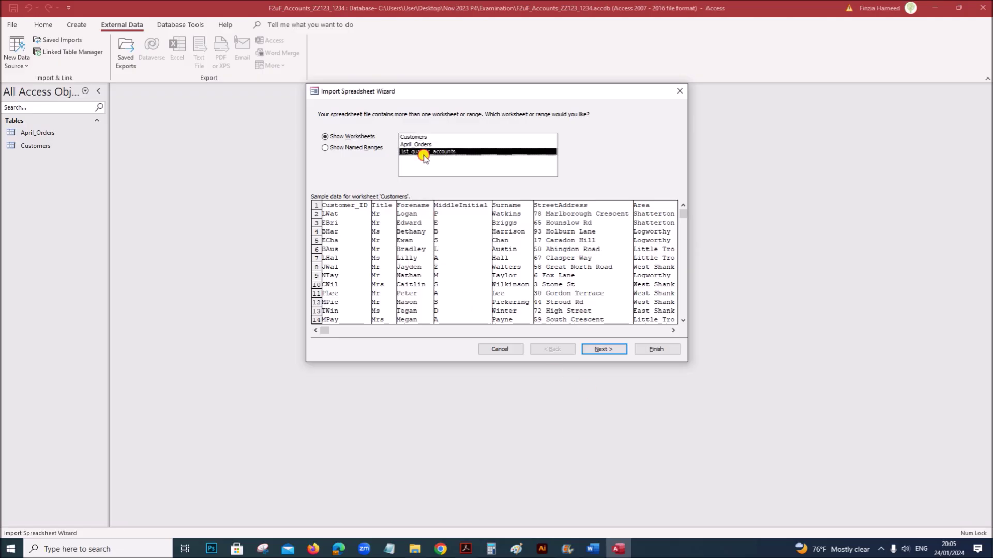
pyautogui.click(592, 351)
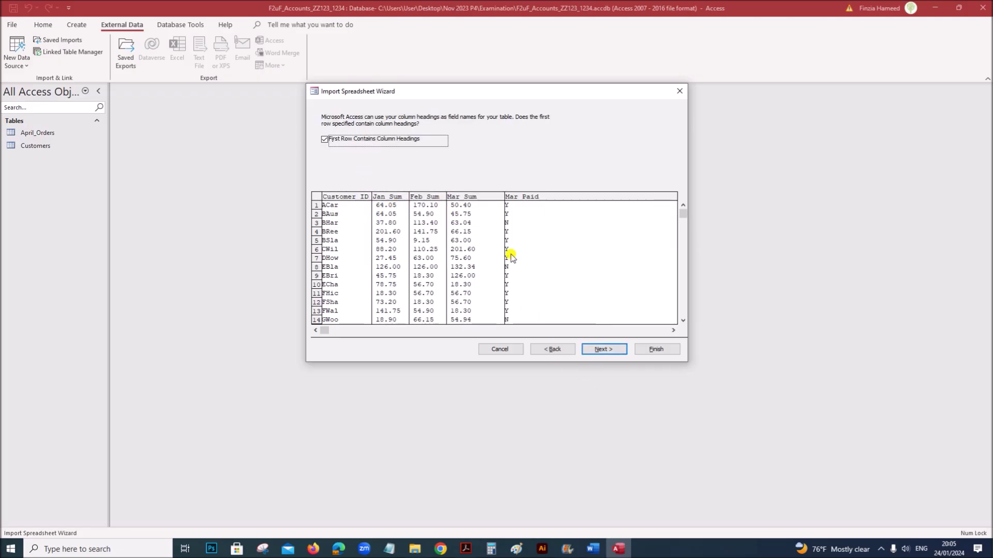
pyautogui.click(610, 350)
pyautogui.click(611, 350)
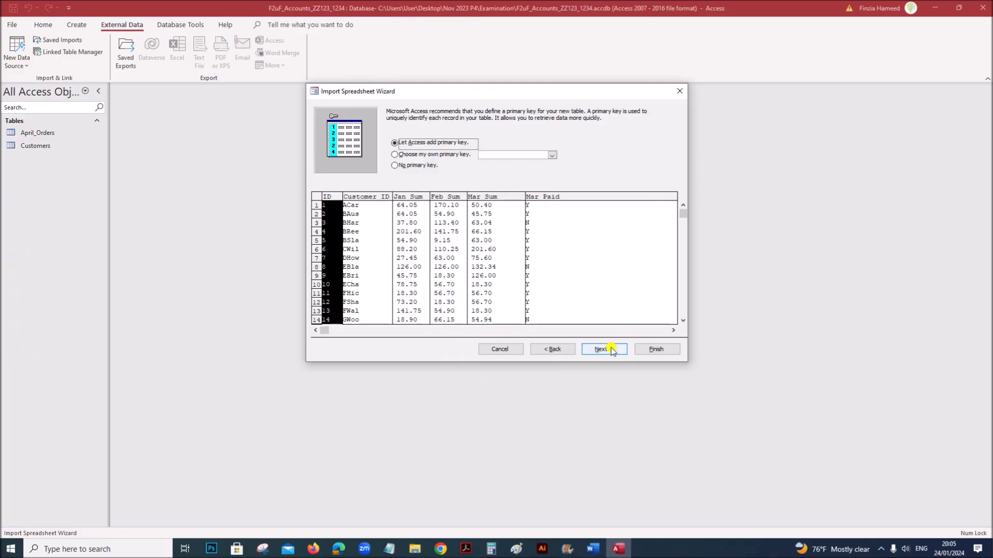
pyautogui.click(442, 155)
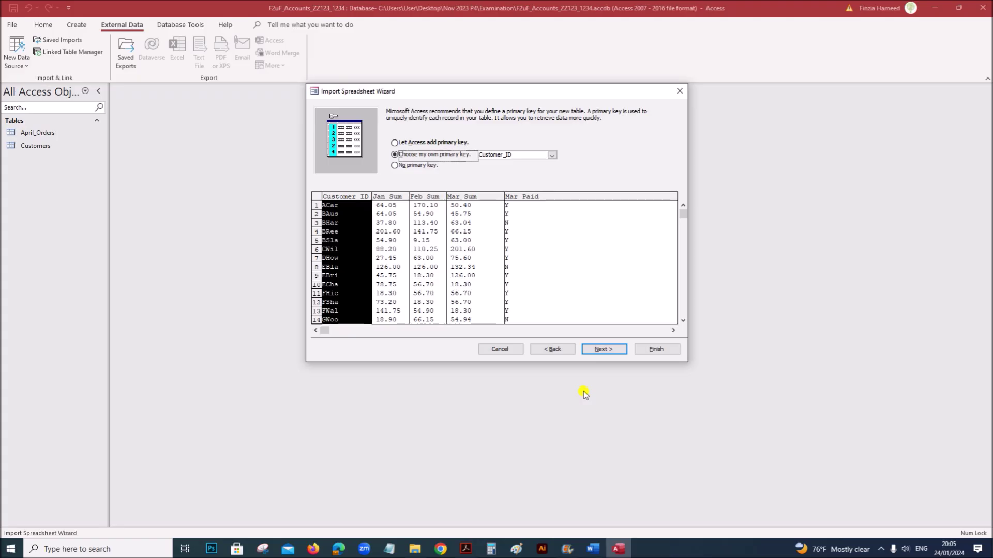
pyautogui.click(614, 350)
pyautogui.click(656, 350)
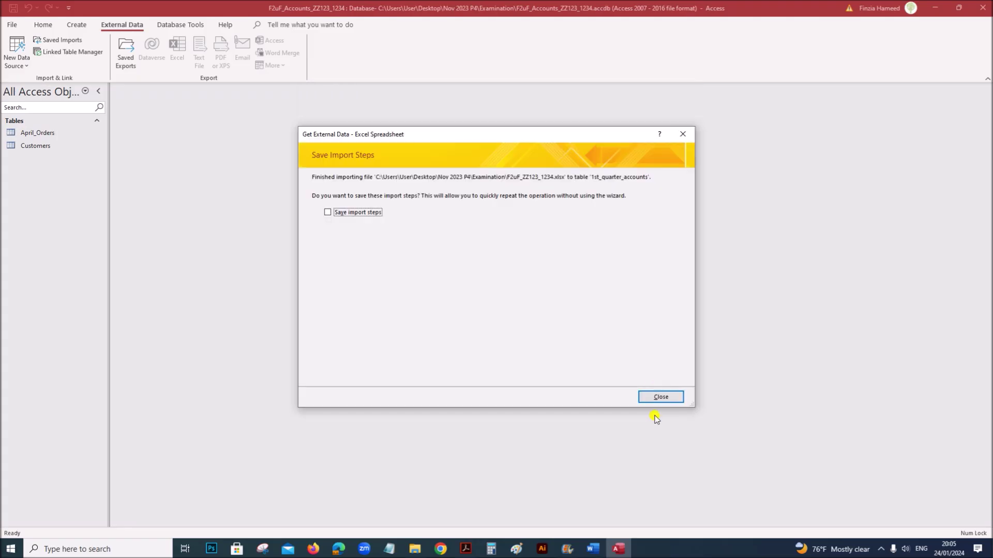
pyautogui.click(654, 399)
# Open the April_Orders table, examine its Customer_ID and April_Owed entries for repeat orders, and close it
pyautogui.moveTo(466, 549)
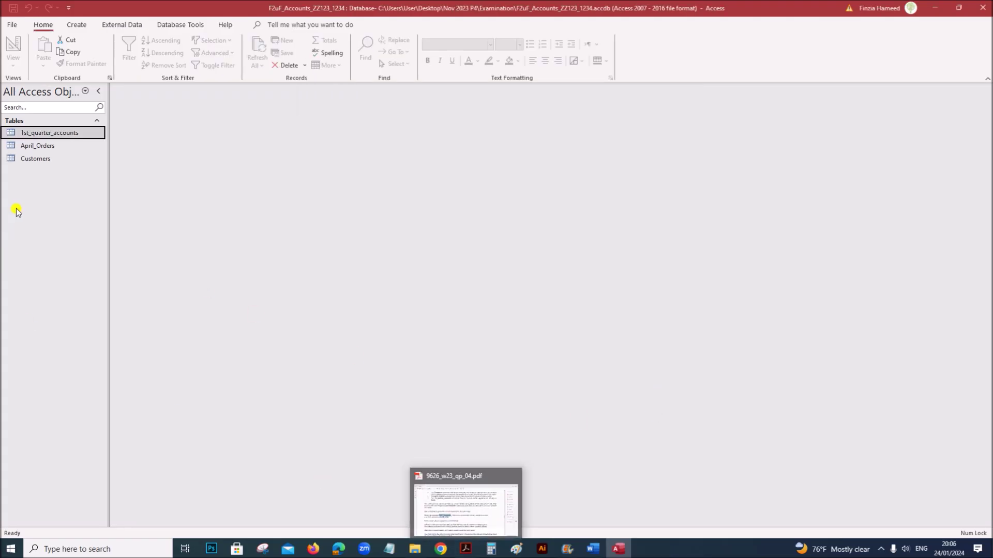
pyautogui.doubleClick(44, 147)
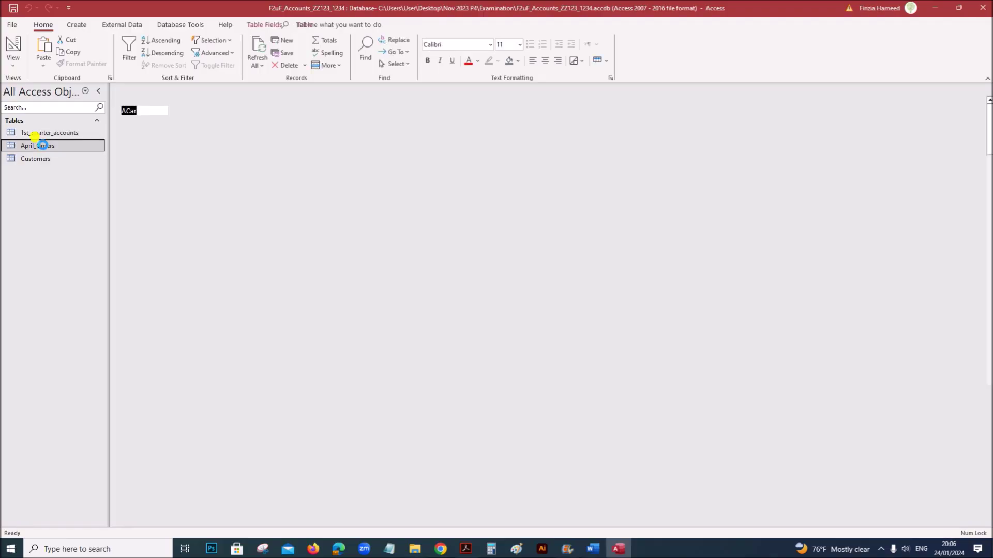
pyautogui.click(140, 115)
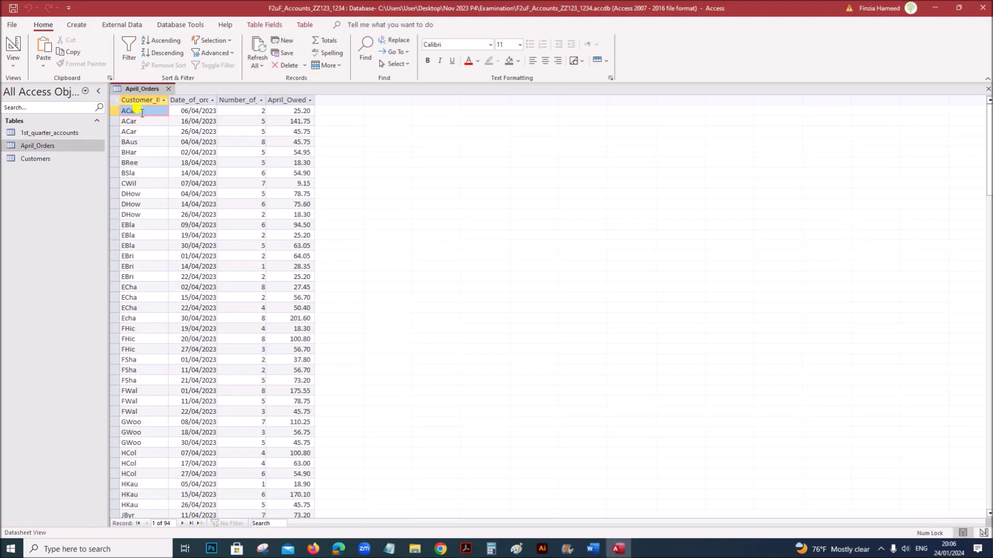
pyautogui.click(138, 111)
pyautogui.click(138, 120)
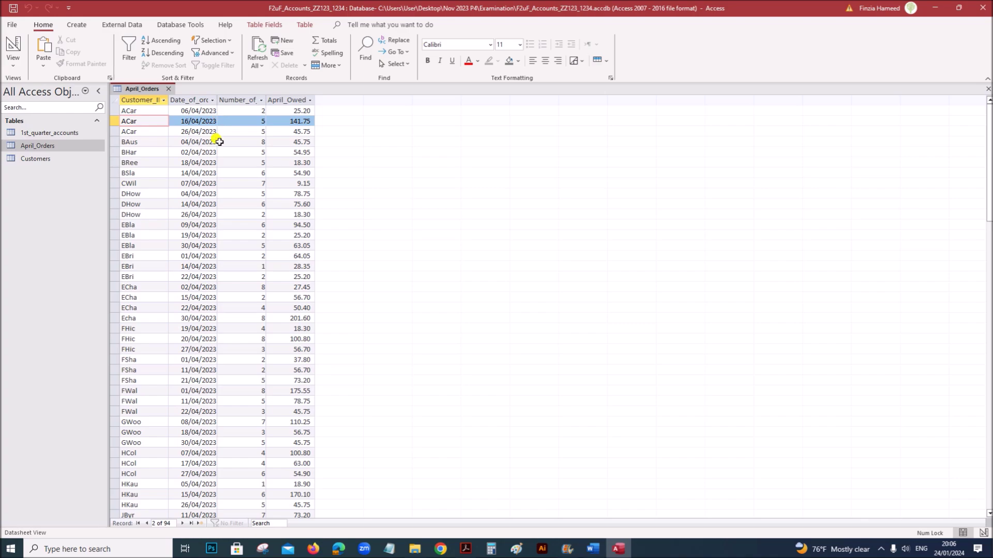
pyautogui.click(301, 111)
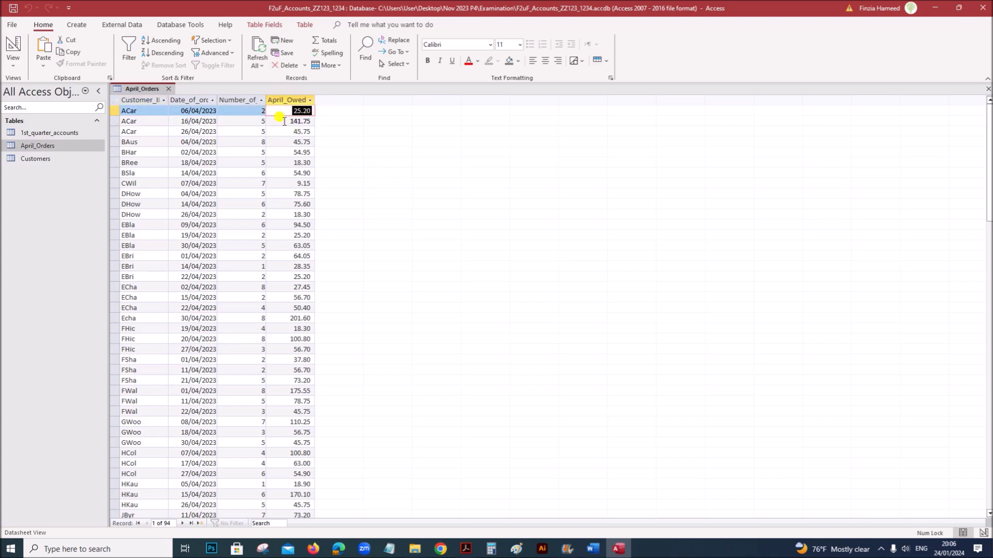
pyautogui.click(129, 121)
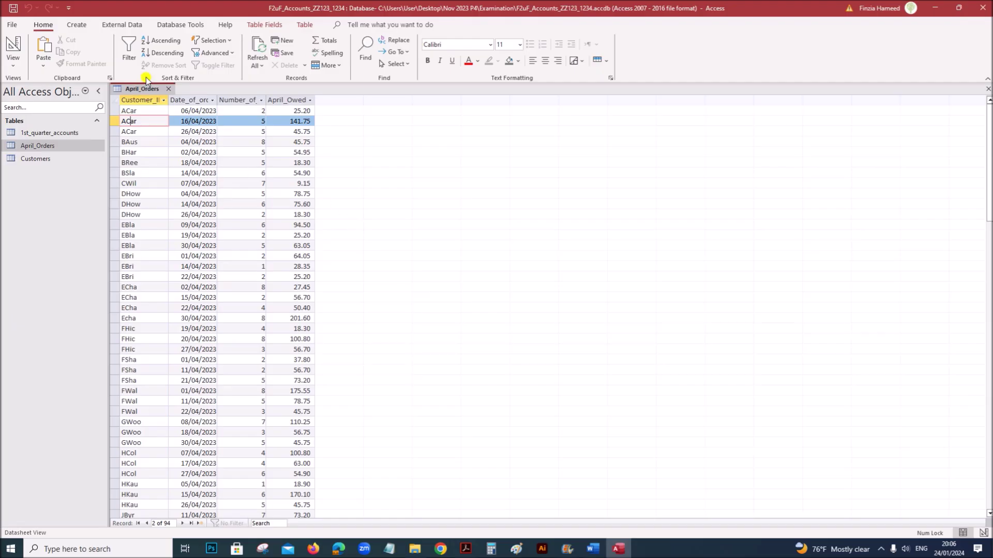
pyautogui.click(167, 91)
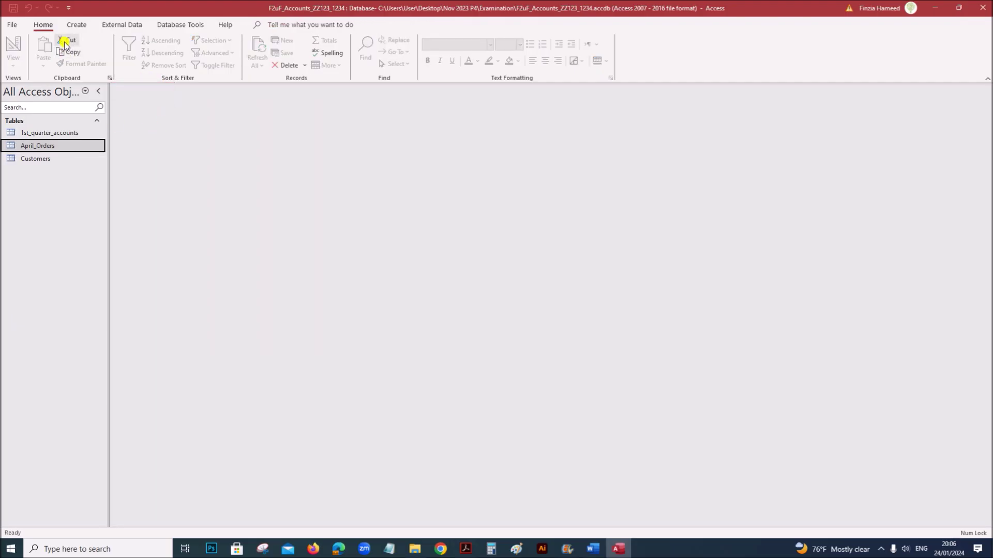
# Create a select query in design view on the April_Orders table with the Customer_ID and April_Owed fields
pyautogui.click(76, 24)
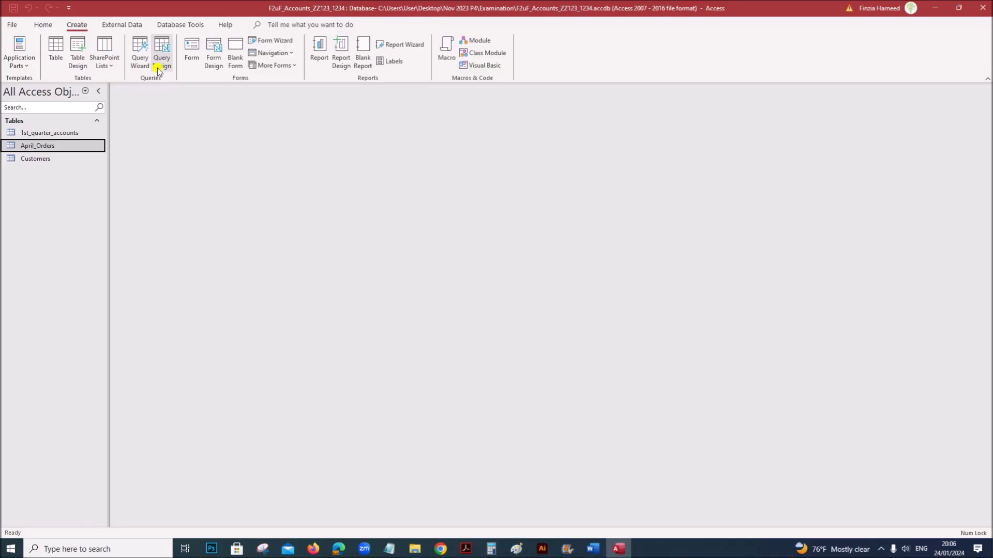
pyautogui.click(158, 69)
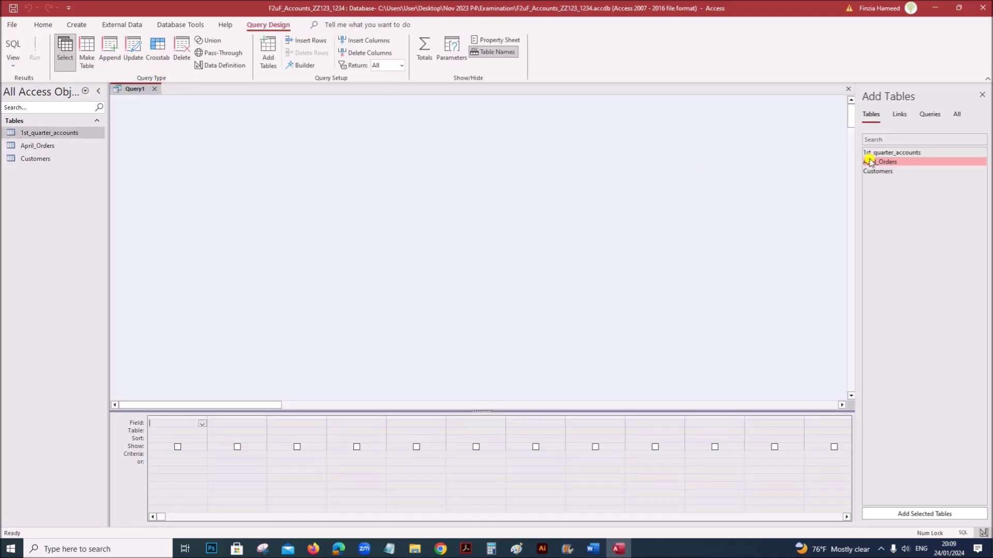
pyautogui.moveTo(869, 164); pyautogui.dragTo(302, 173)
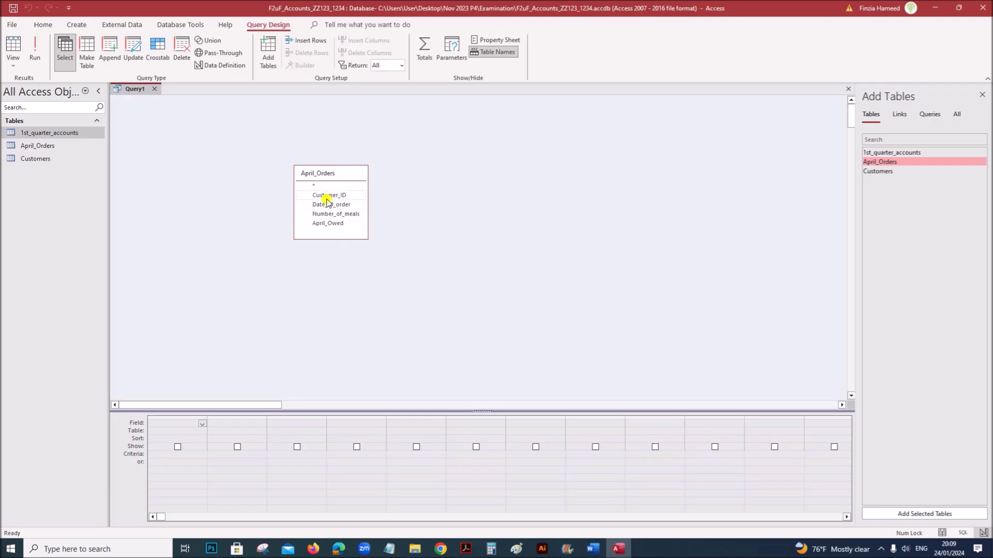
pyautogui.doubleClick(327, 196)
pyautogui.doubleClick(327, 222)
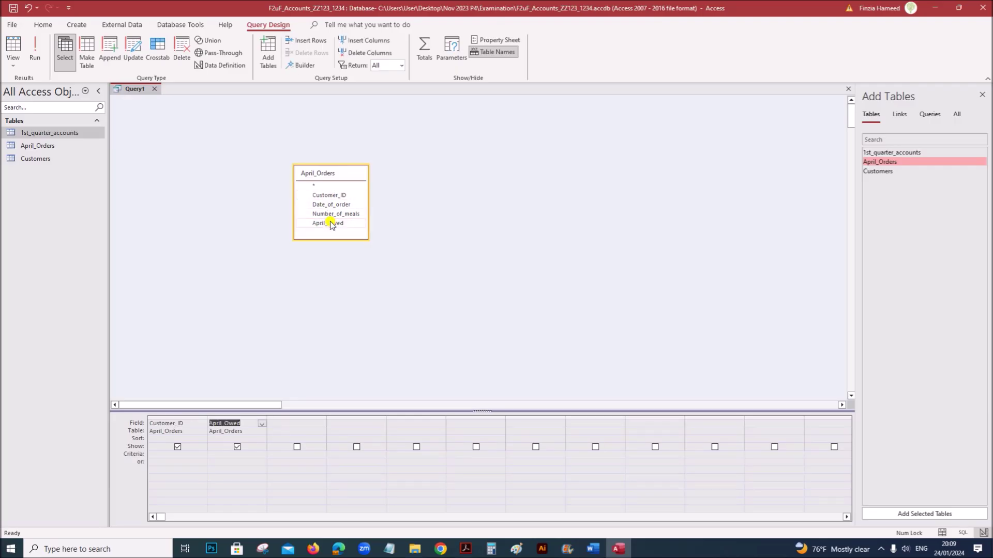
# Run the query and check the April_Owed rows listed for each Customer_ID
pyautogui.click(35, 50)
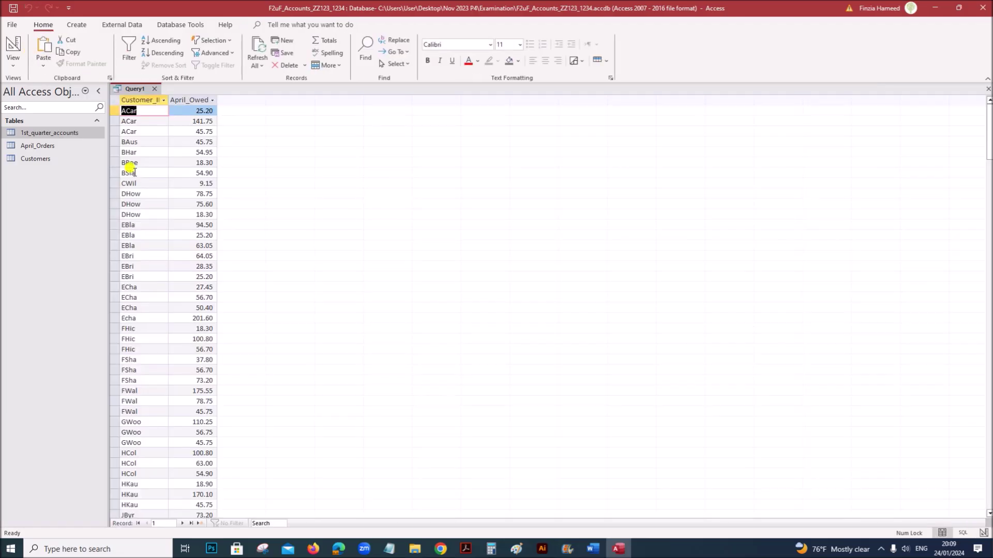
pyautogui.click(143, 119)
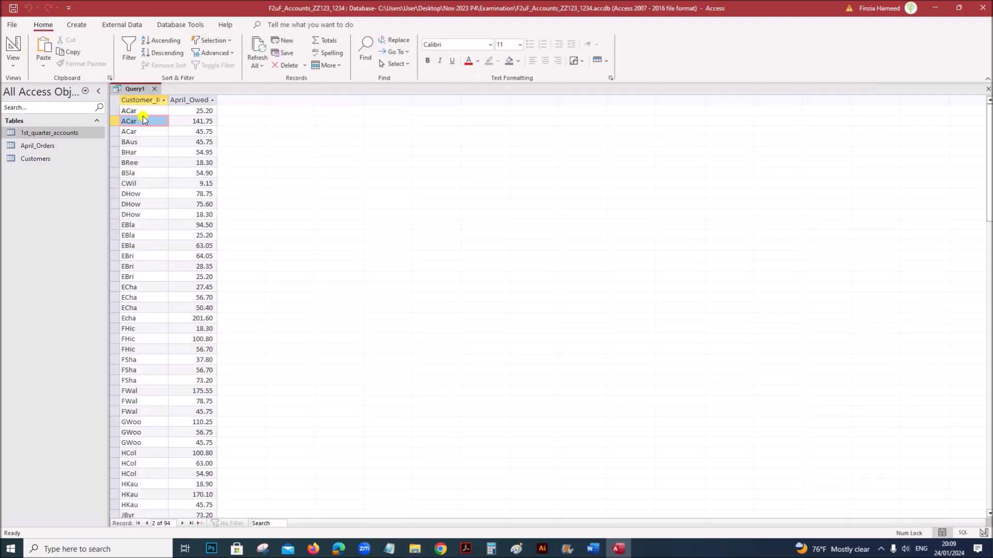
pyautogui.click(201, 121)
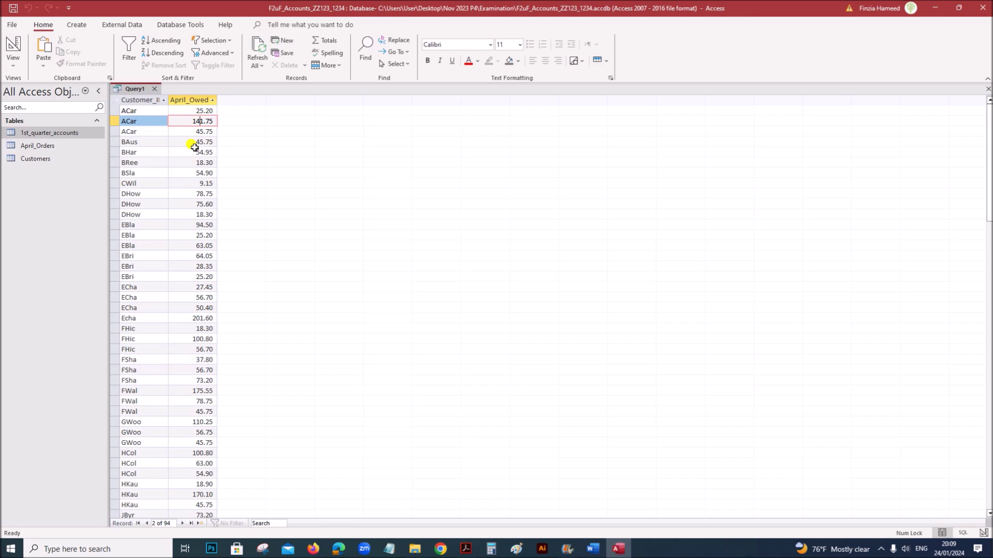
# Add totals to the query design, grouping by Customer_ID and summing April_Owed, and run it
pyautogui.rightClick(141, 93)
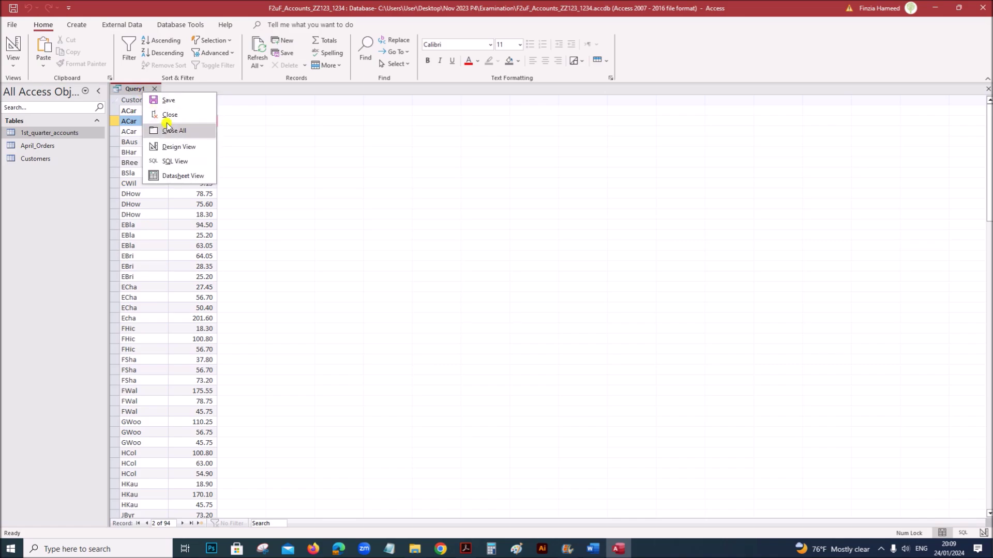
pyautogui.click(162, 146)
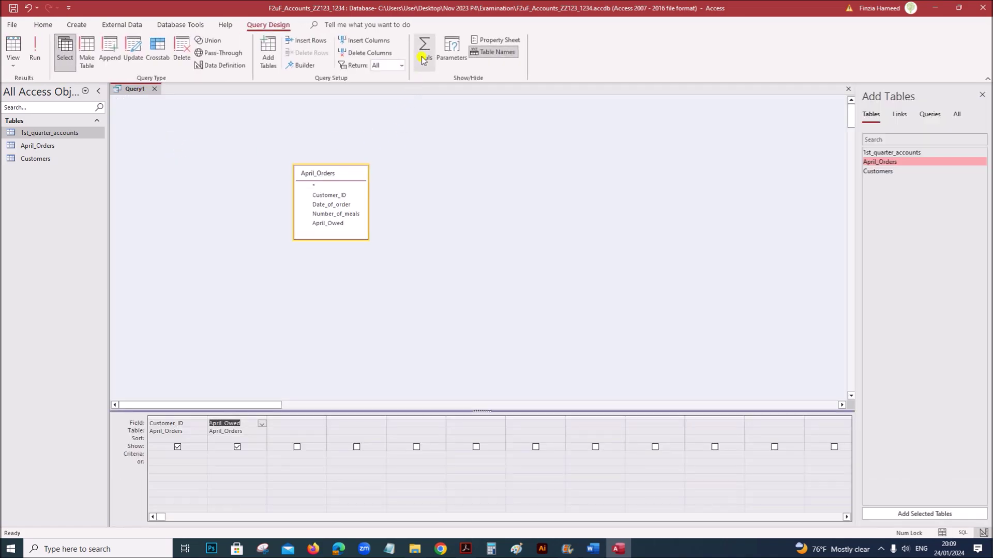
pyautogui.click(423, 58)
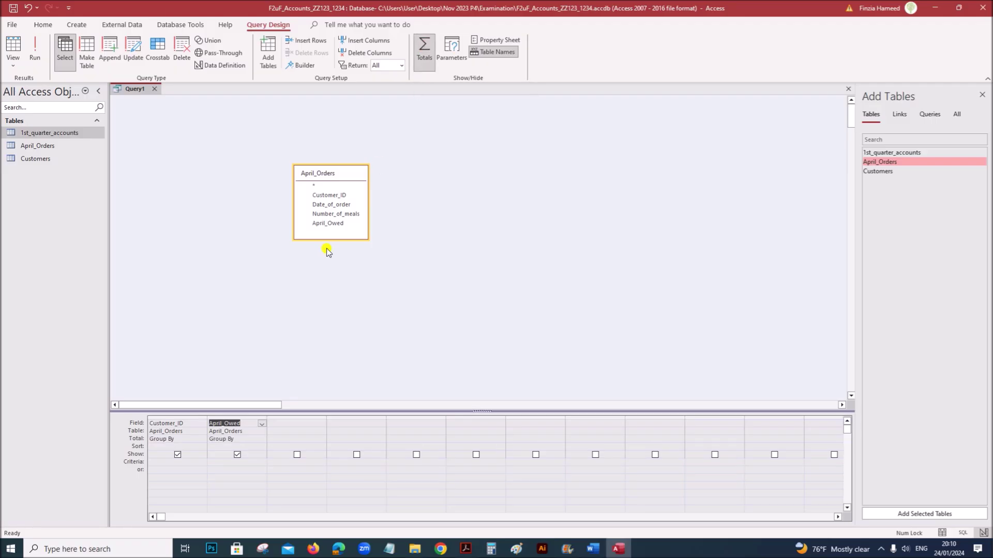
pyautogui.click(239, 442)
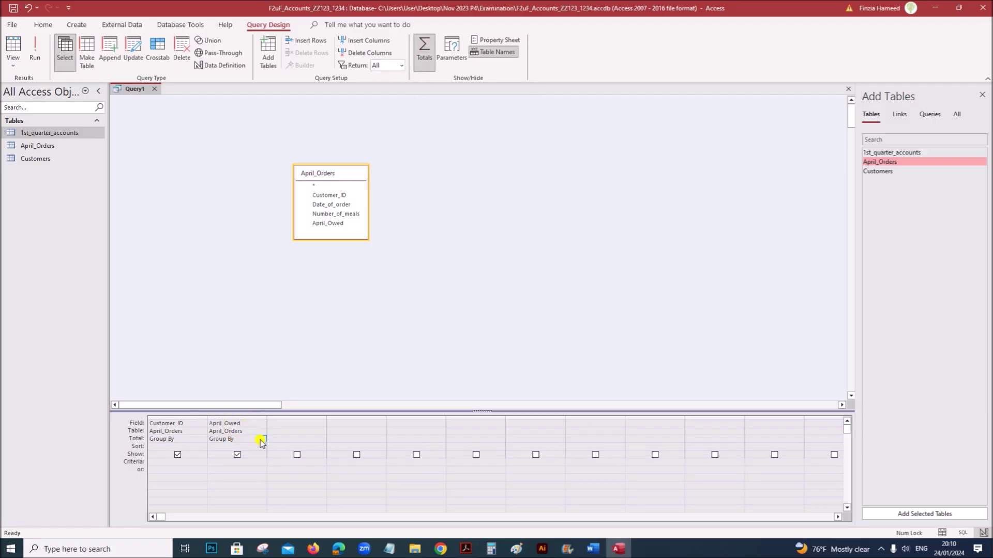
pyautogui.click(262, 440)
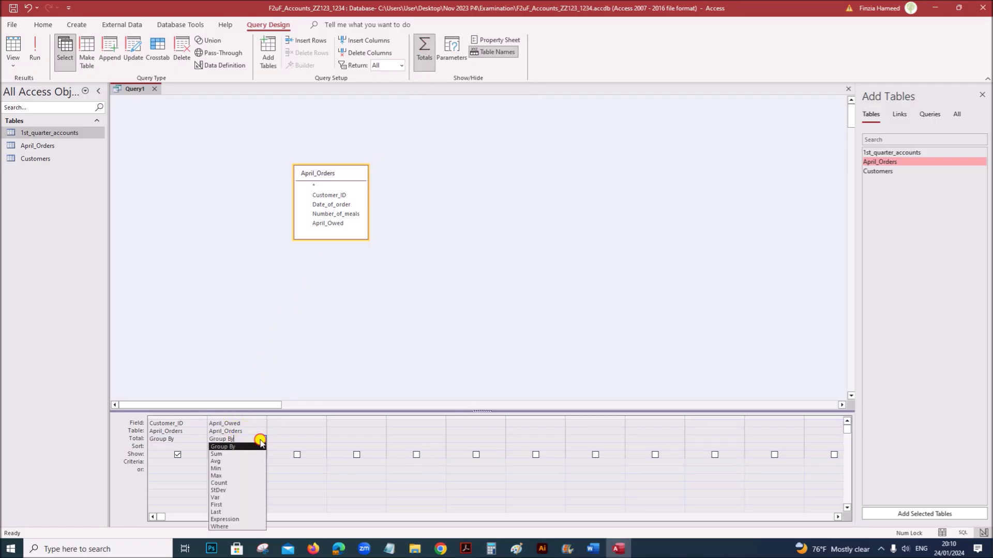
pyautogui.click(229, 455)
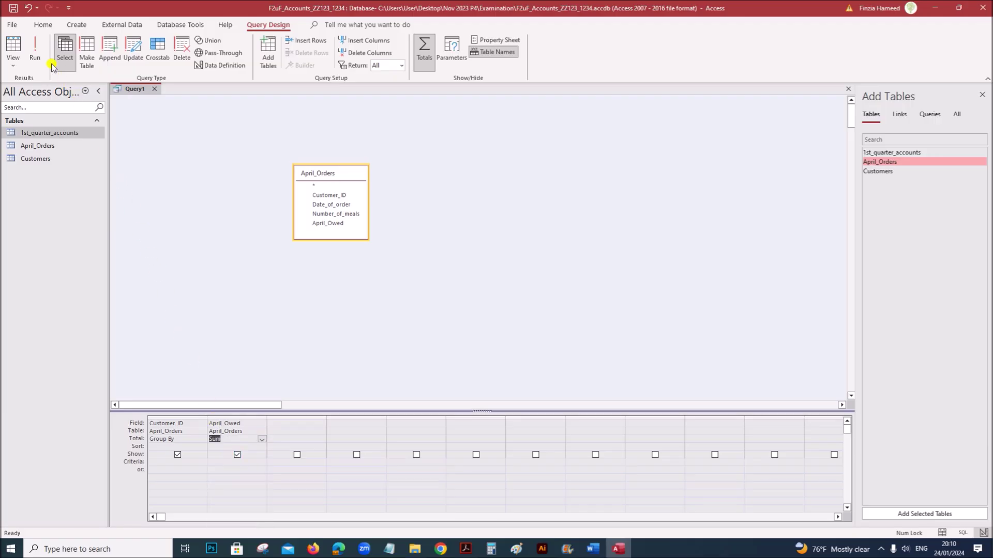
pyautogui.click(36, 52)
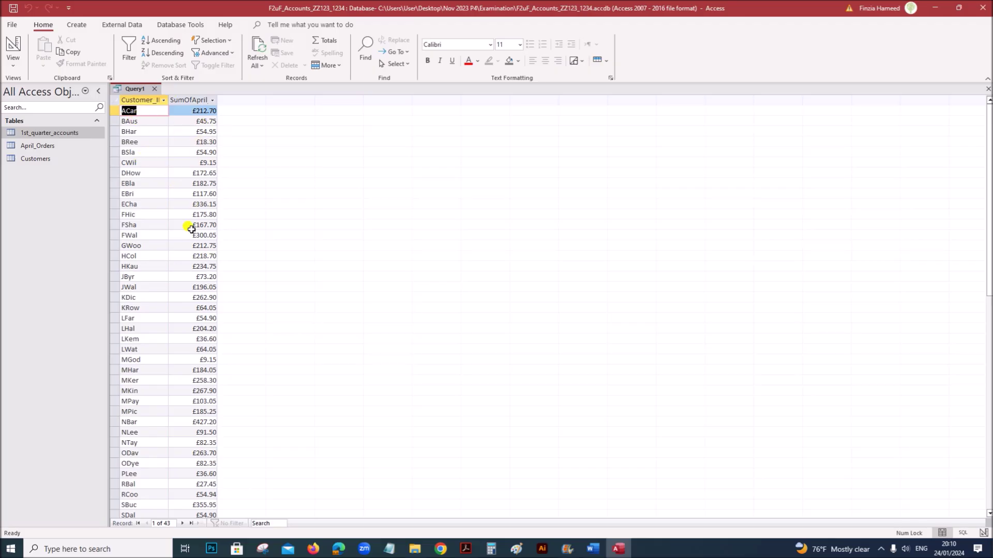
# Save the totals query as April_Sum Query
pyautogui.rightClick(134, 89)
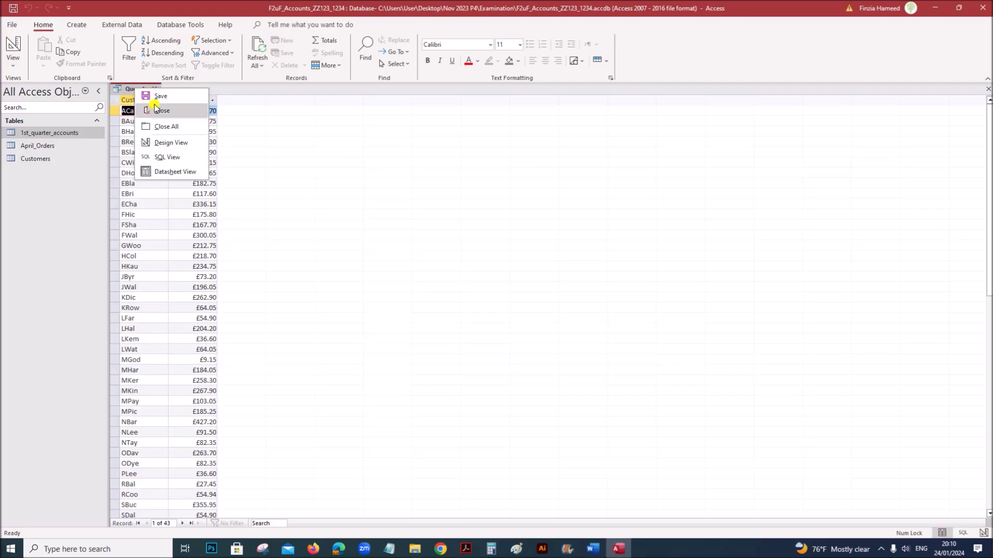
pyautogui.click(160, 97)
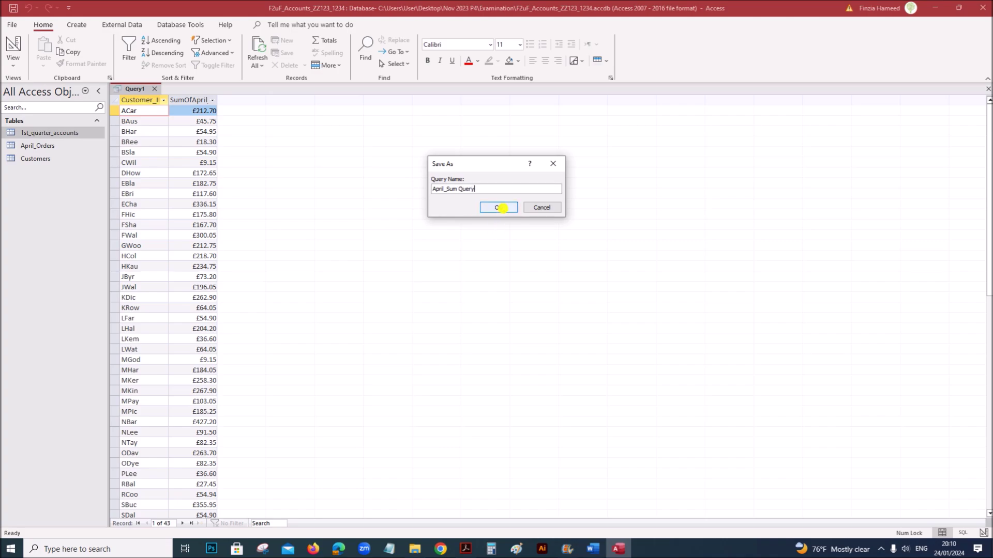
pyautogui.click(510, 206)
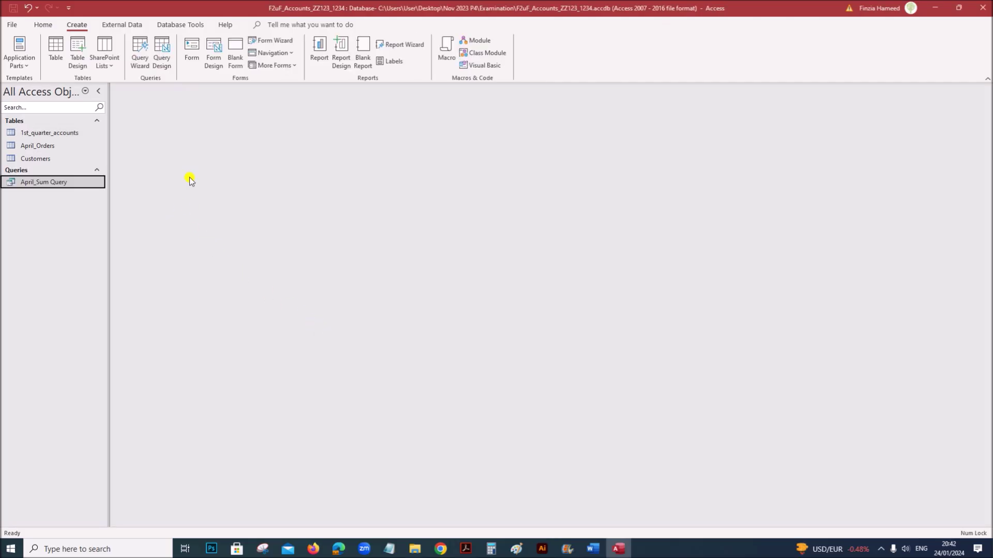
# Open the database relationships layout and add the Customers table, 1st_quarter_accounts table and April_Sum Query
pyautogui.click(175, 24)
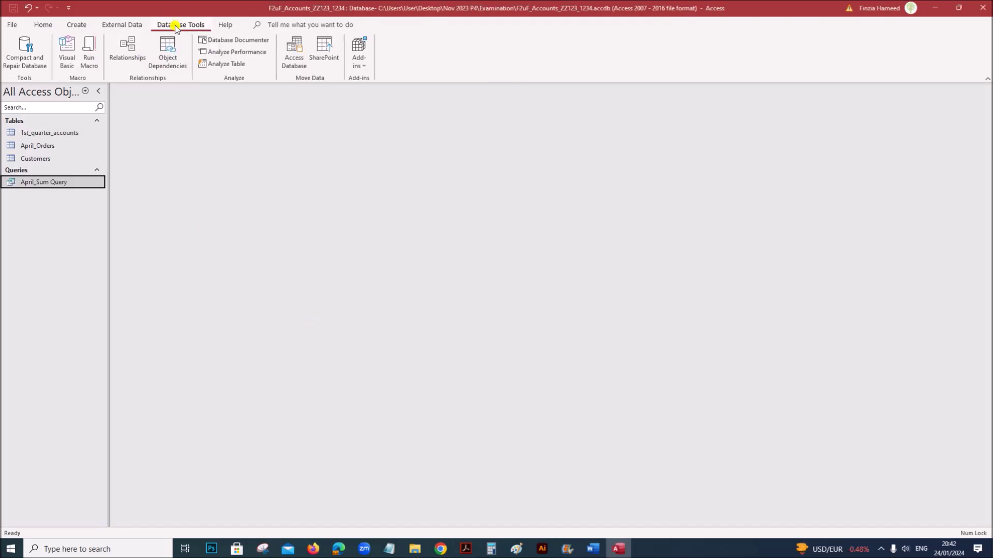
pyautogui.click(142, 61)
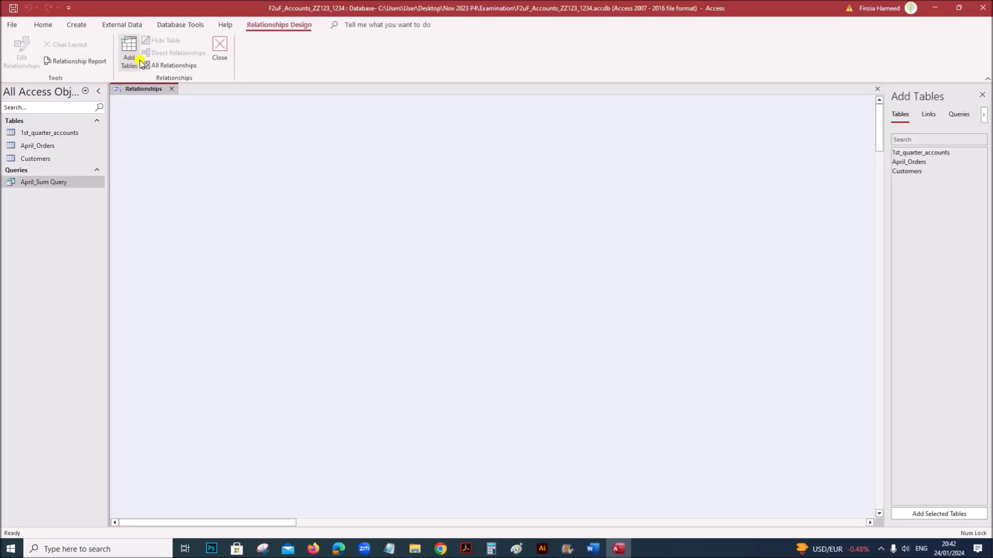
pyautogui.doubleClick(918, 171)
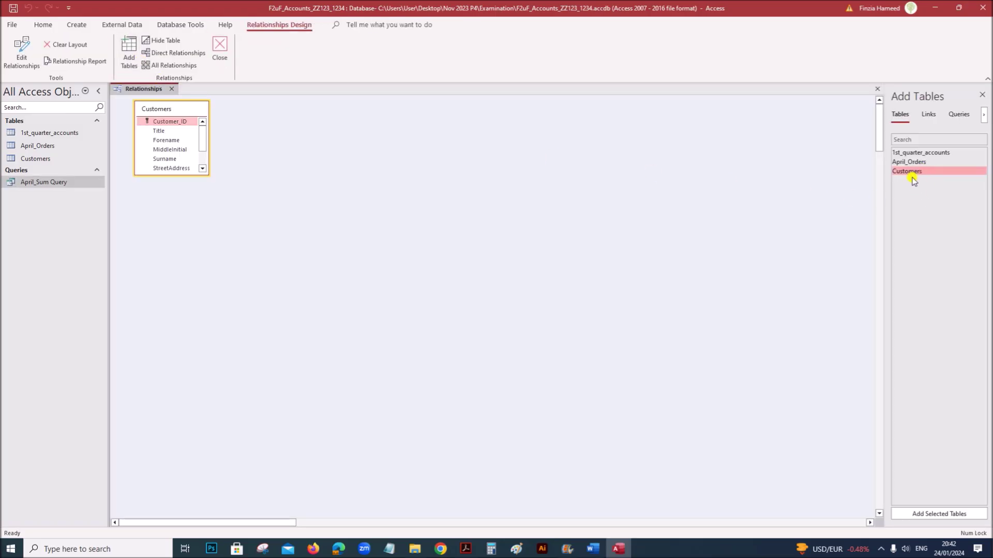
pyautogui.doubleClick(908, 154)
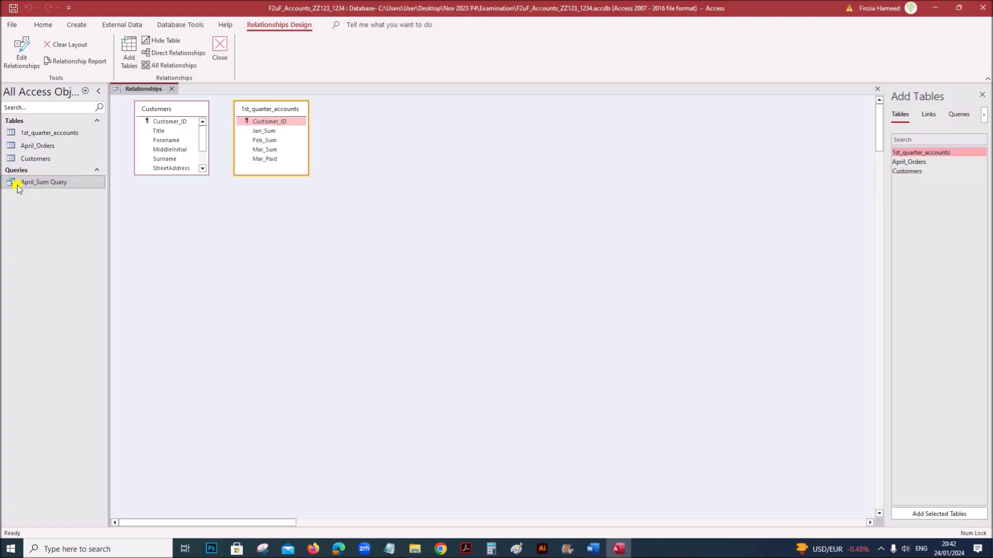
pyautogui.click(959, 115)
pyautogui.doubleClick(924, 154)
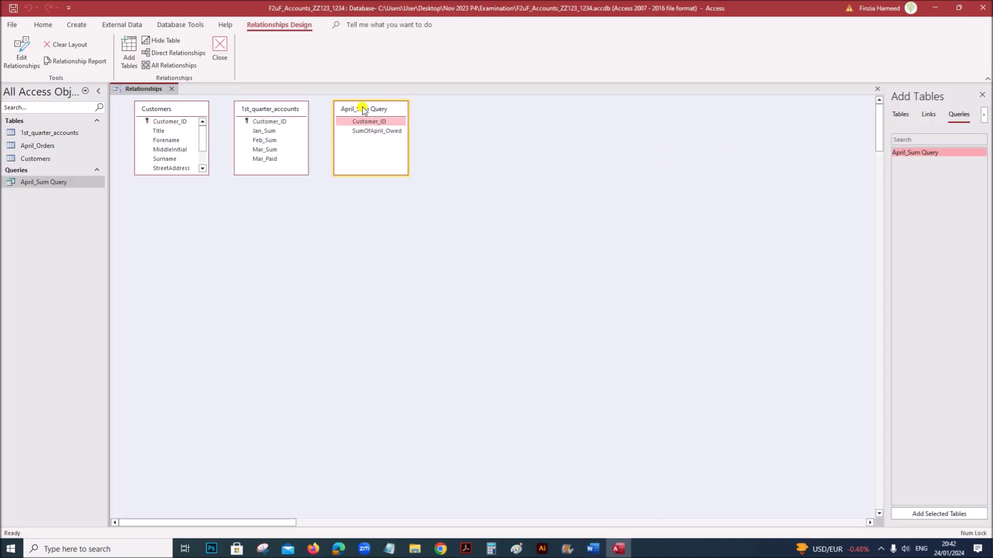
# Arrange the relationships layout with April_Sum Query between Customers and 1st_quarter_accounts, and enlarge Customers to show all its fields
pyautogui.moveTo(363, 111); pyautogui.dragTo(445, 120)
pyautogui.moveTo(283, 107); pyautogui.dragTo(582, 112)
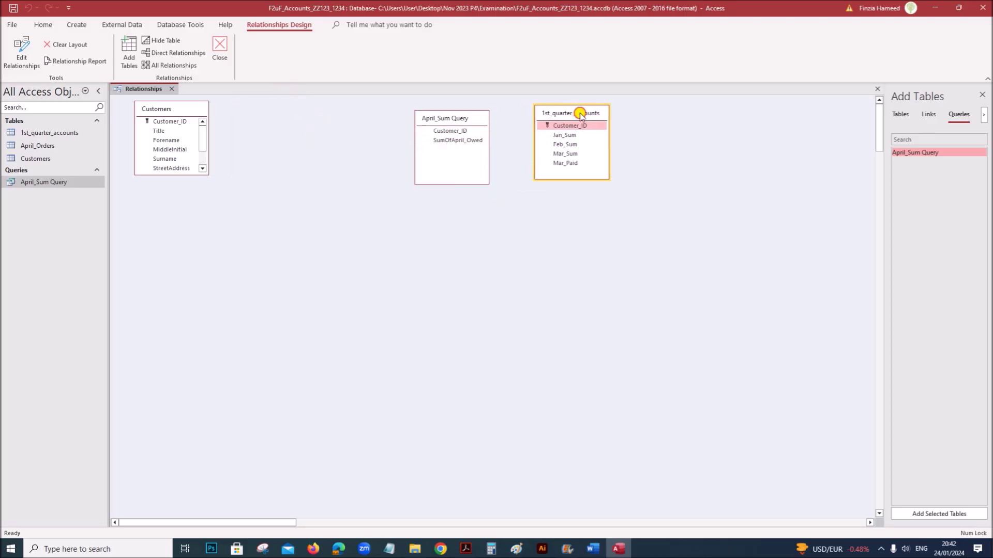
pyautogui.moveTo(198, 112); pyautogui.dragTo(348, 120)
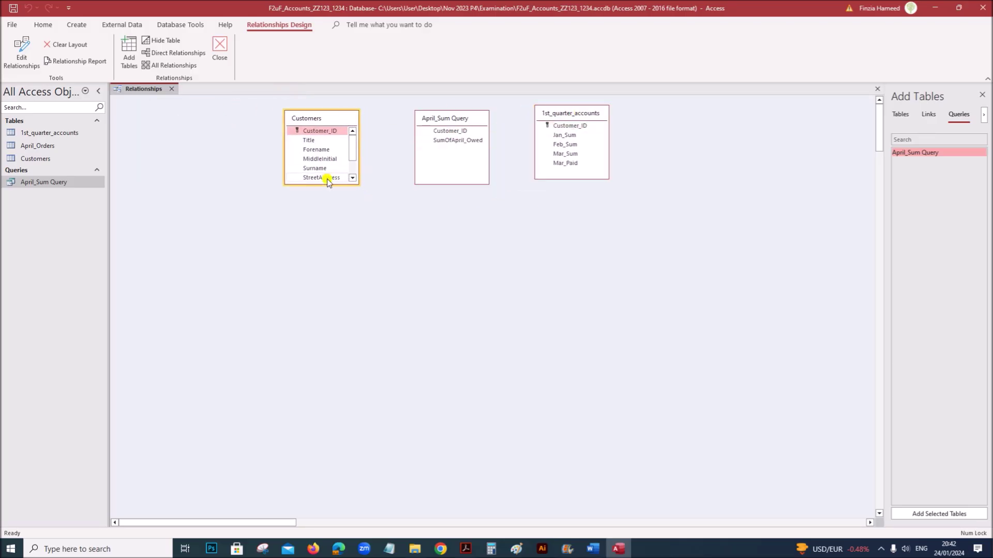
pyautogui.moveTo(325, 184); pyautogui.dragTo(341, 248)
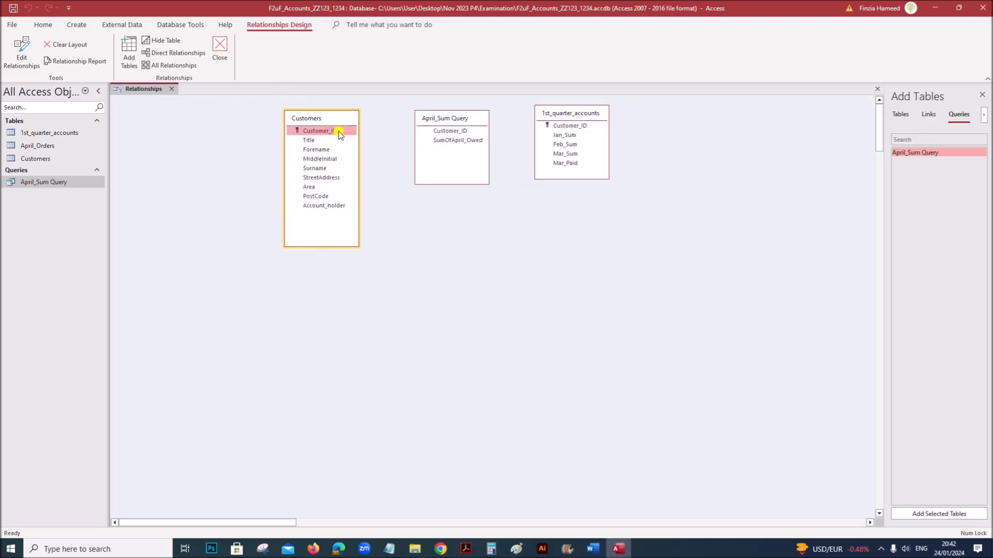
# Relate Customer_ID in both Customers and 1st_quarter_accounts to Customer_ID in April_Sum Query, then save and close the relationships layout
pyautogui.moveTo(327, 134); pyautogui.dragTo(441, 133)
pyautogui.click(576, 161)
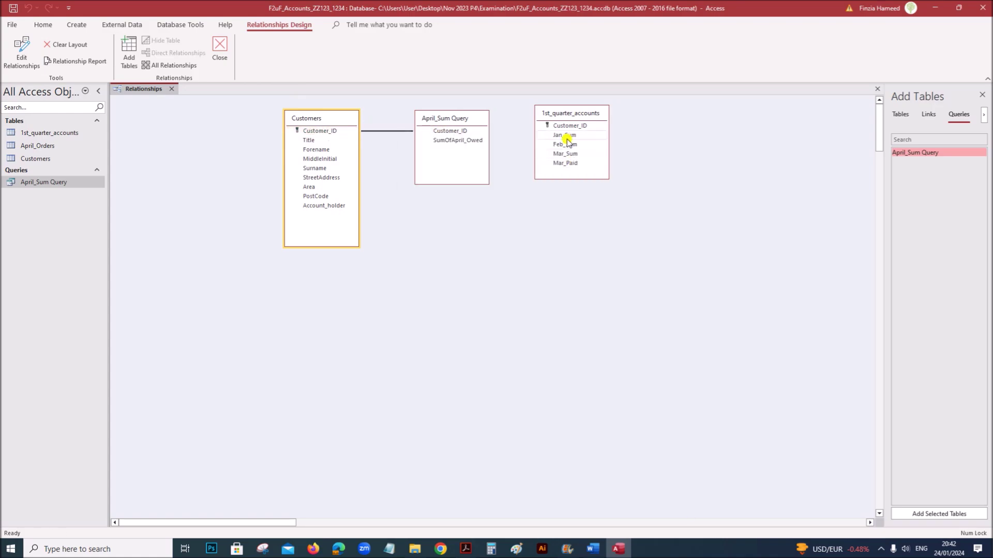
pyautogui.moveTo(557, 127); pyautogui.dragTo(469, 133)
pyautogui.click(571, 161)
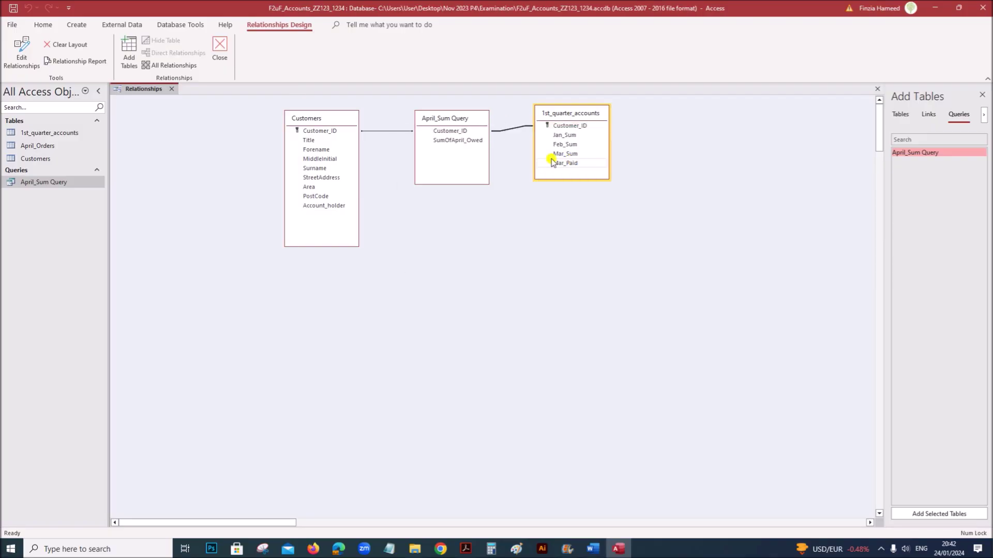
pyautogui.rightClick(161, 91)
pyautogui.click(184, 95)
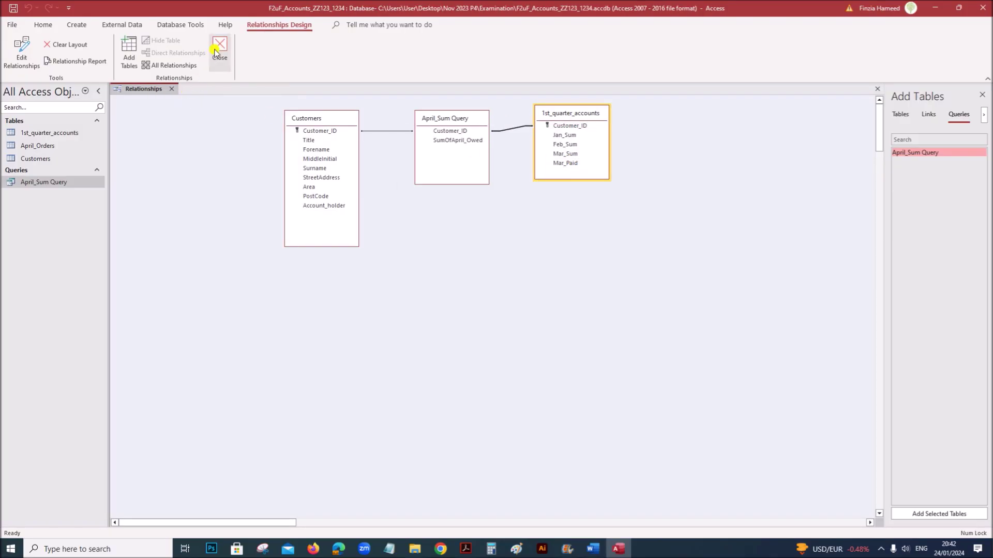
pyautogui.click(217, 51)
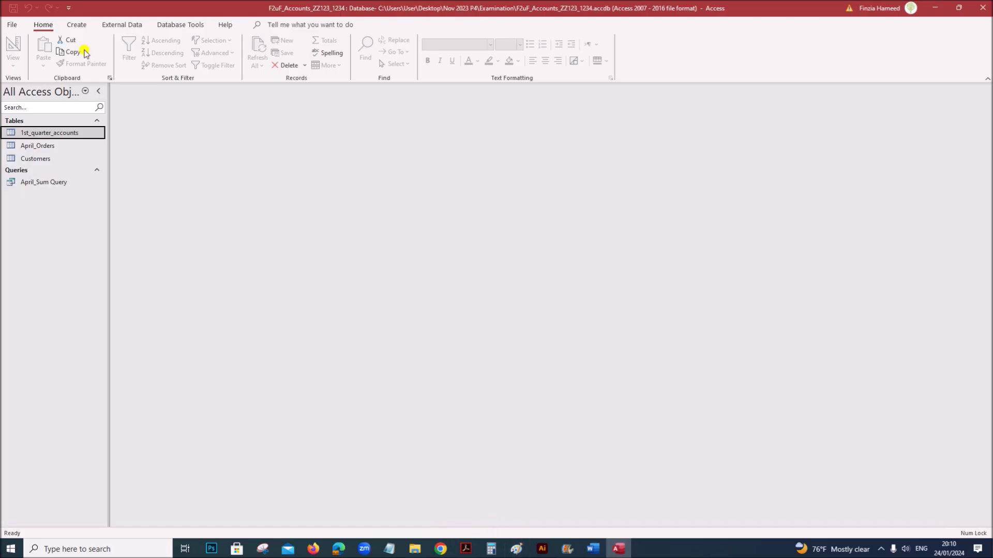
# Create a new query in design view with the 1st_quarter_accounts and Customers tables and April_Sum Query
pyautogui.click(77, 25)
pyautogui.click(158, 66)
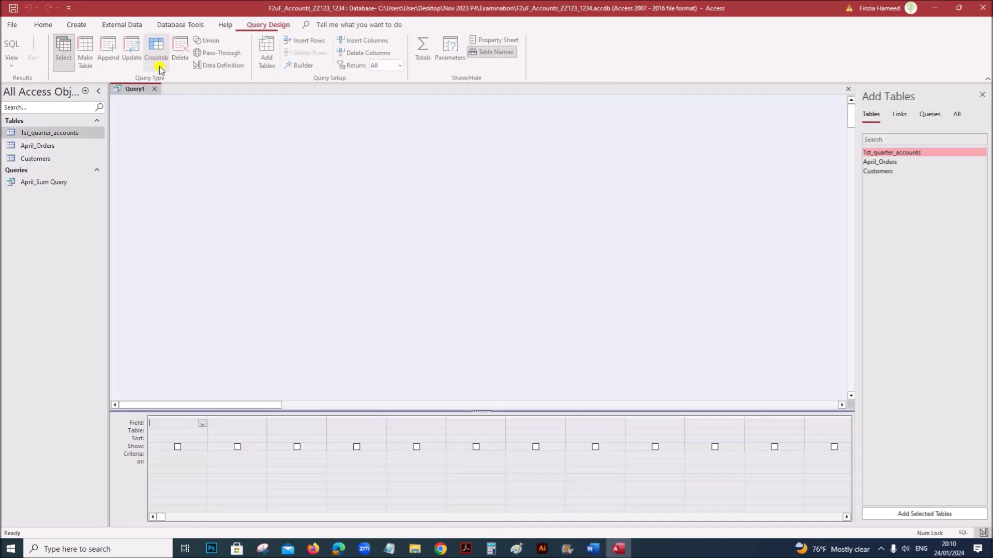
pyautogui.doubleClick(871, 153)
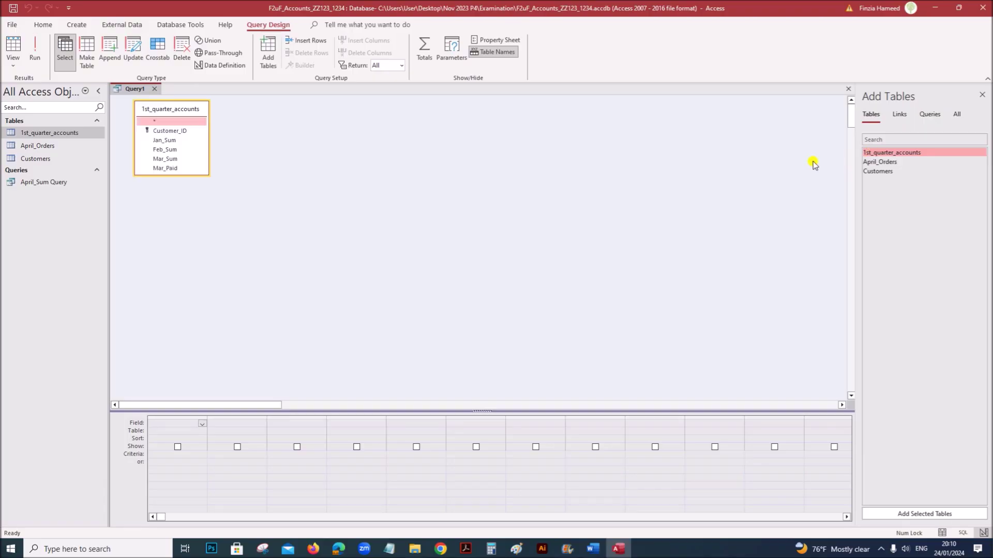
pyautogui.doubleClick(869, 172)
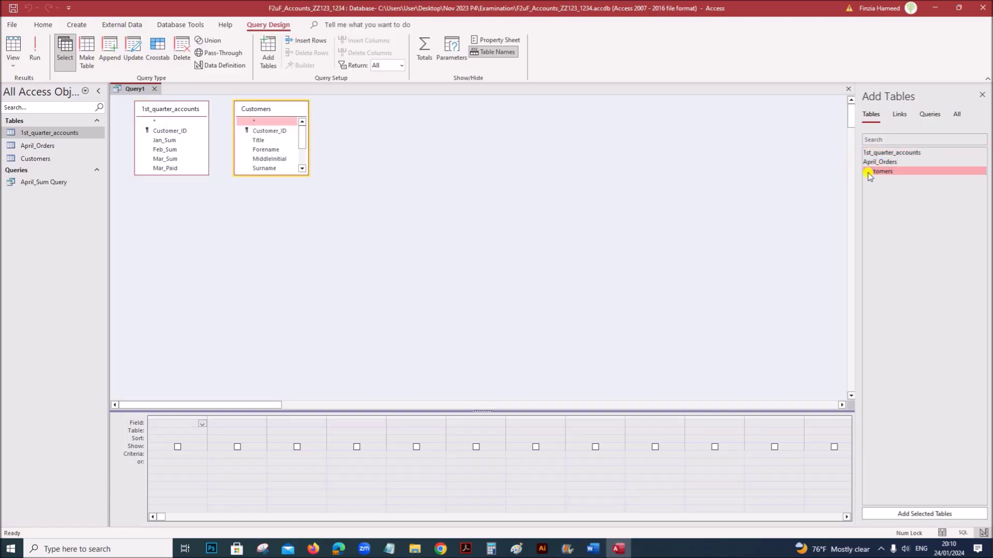
pyautogui.click(930, 117)
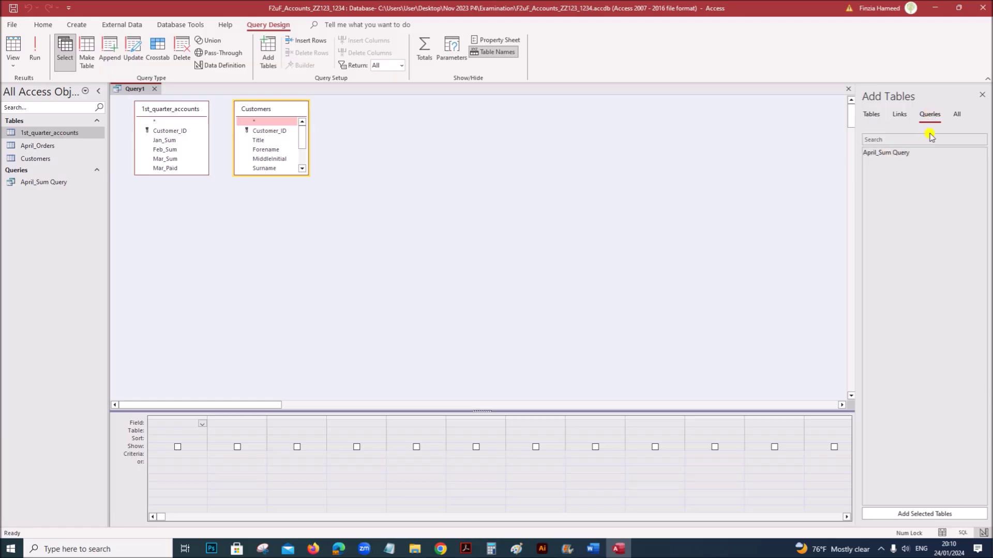
pyautogui.doubleClick(892, 152)
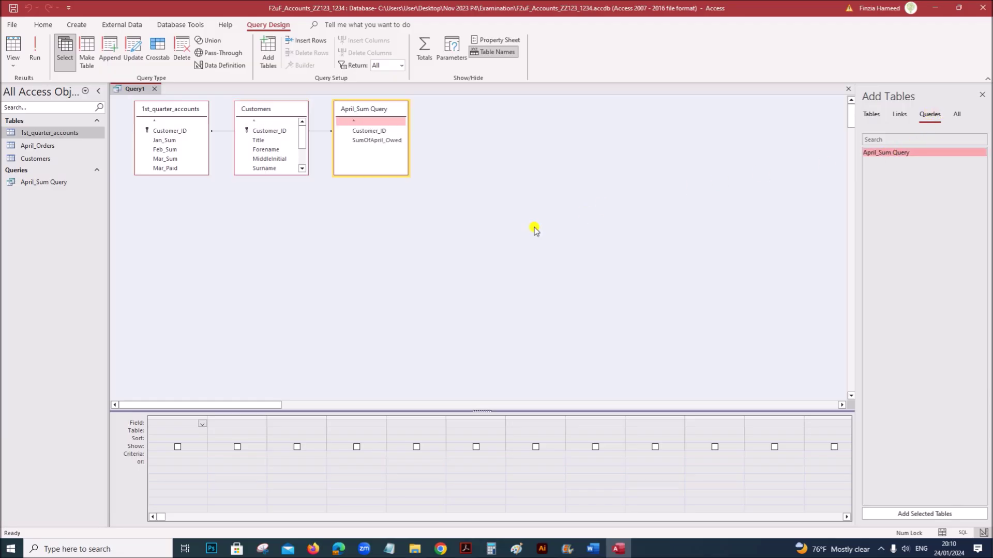
# Lengthen the three field lists in the query design so all of their fields can be seen
pyautogui.moveTo(161, 174); pyautogui.dragTo(160, 236)
pyautogui.moveTo(283, 173); pyautogui.dragTo(279, 255)
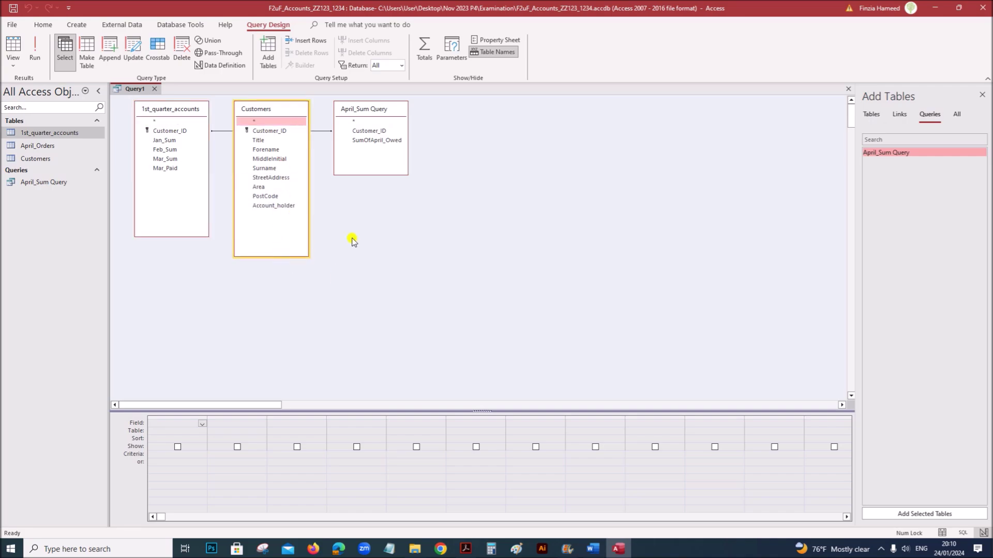
pyautogui.moveTo(379, 172); pyautogui.dragTo(378, 255)
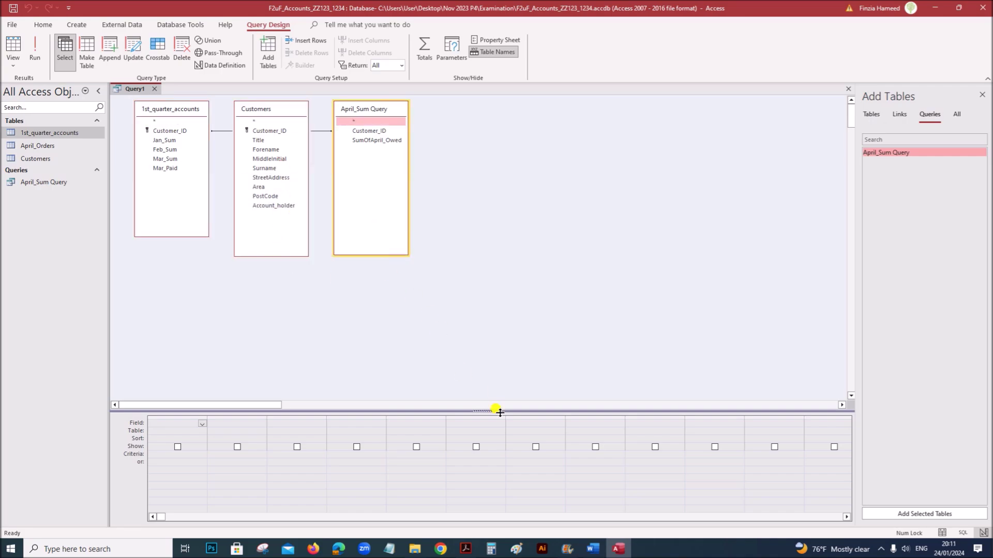
# Check the F2uF letter in Word for its name fields and add Title, Forename and Surname from Customers to the Access query
pyautogui.moveTo(593, 548)
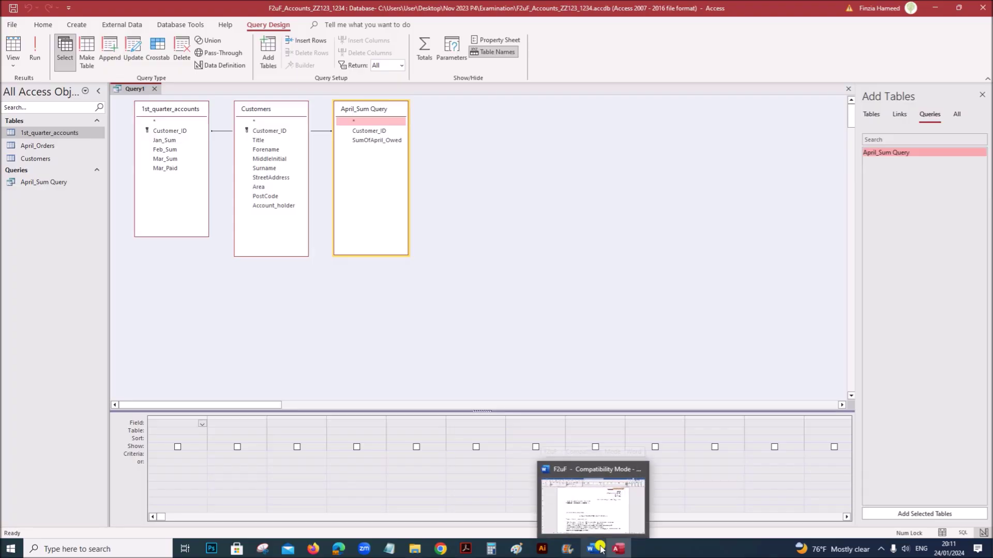
pyautogui.click(597, 520)
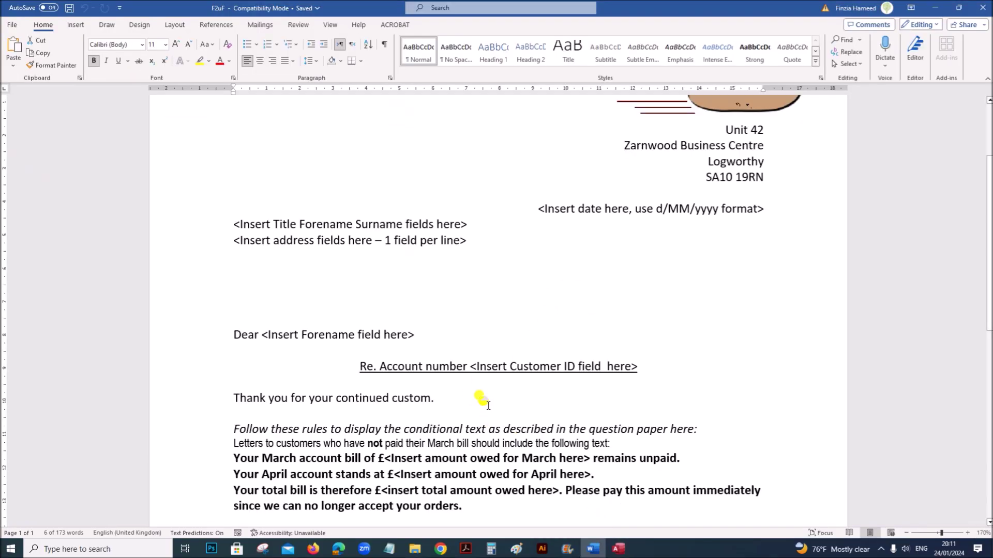
pyautogui.scroll(1, 450, 362)
pyautogui.scroll(2, 449, 362)
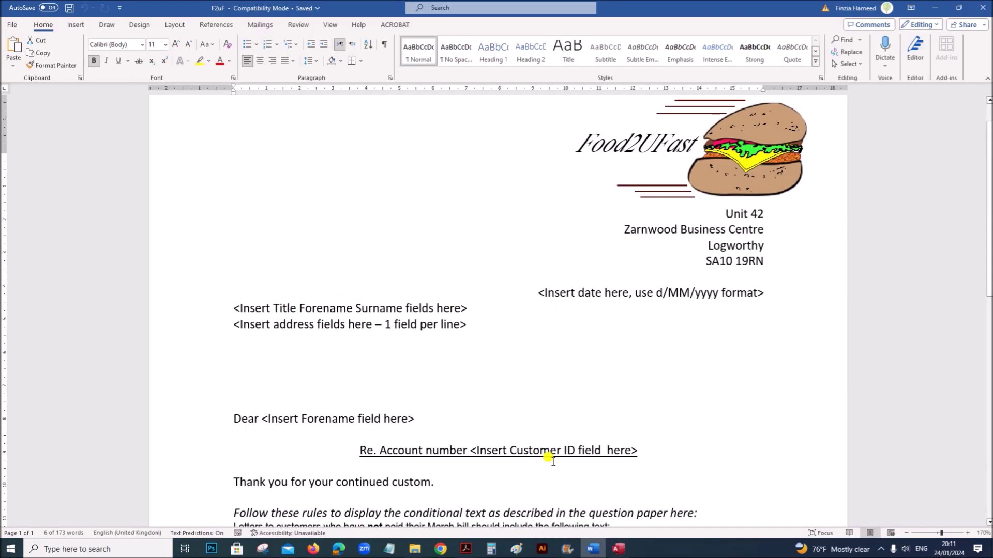
pyautogui.click(619, 549)
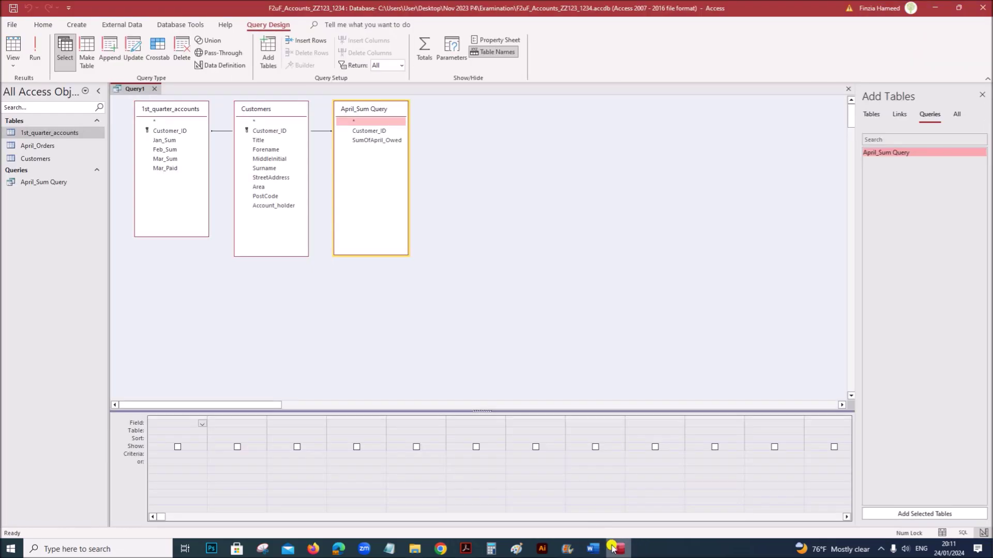
pyautogui.doubleClick(256, 140)
pyautogui.click(258, 149)
pyautogui.doubleClick(257, 149)
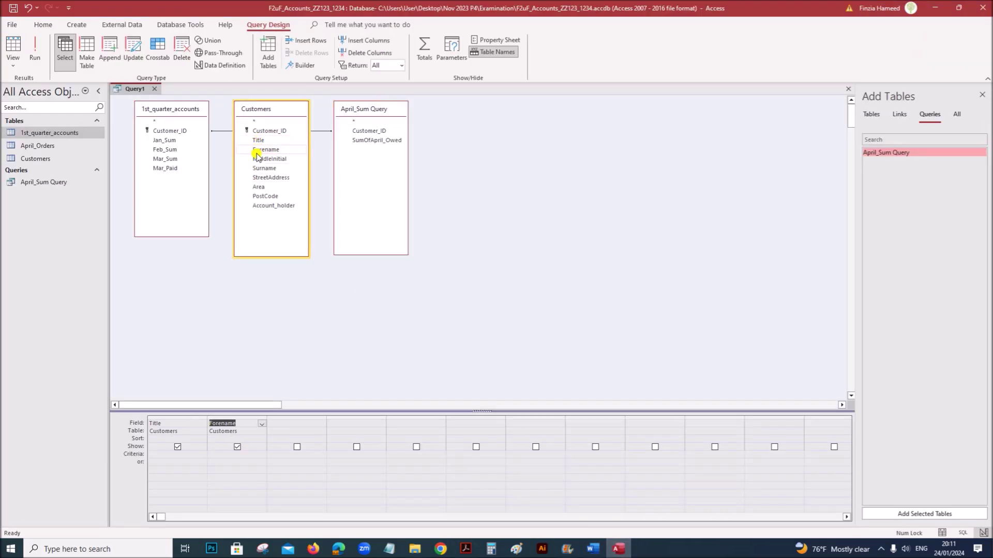
pyautogui.doubleClick(259, 169)
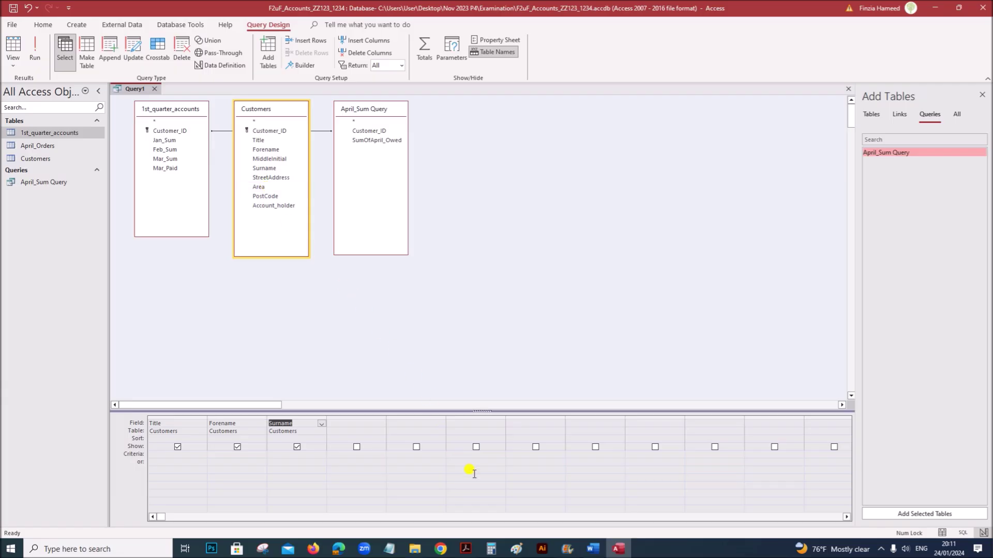
# Check the address placeholder in the F2uF letter and add StreetAddress, Area and PostCode from Customers to the query
pyautogui.click(465, 549)
pyautogui.click(589, 547)
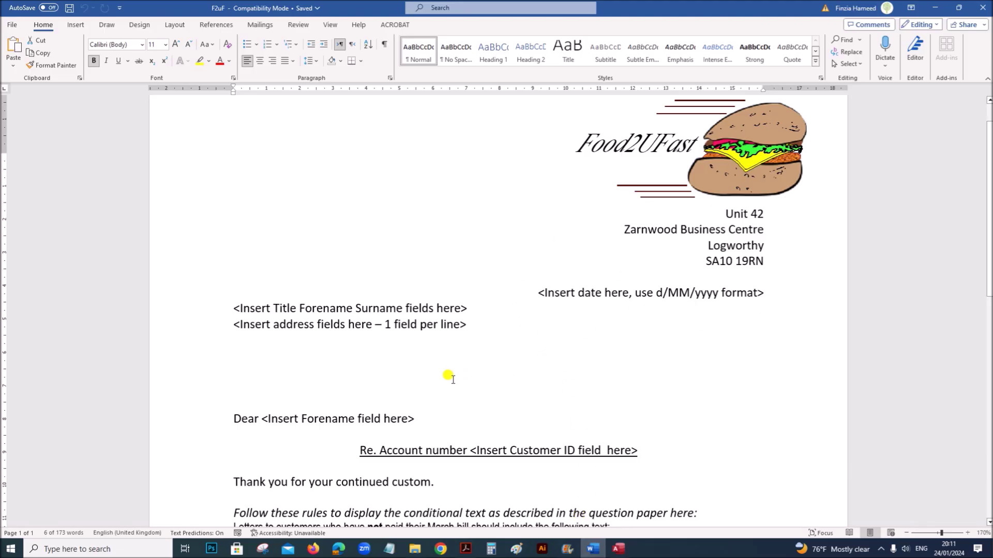
pyautogui.click(619, 548)
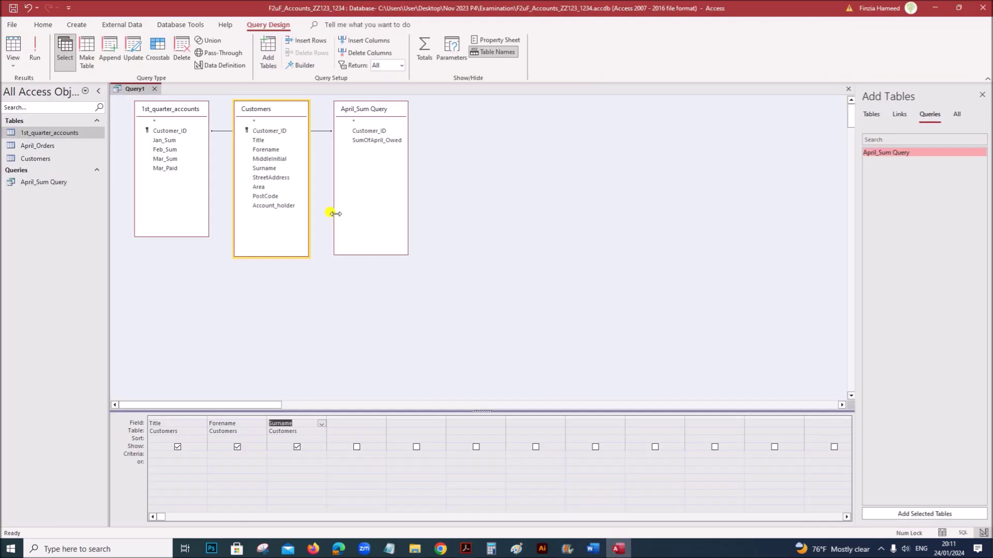
pyautogui.doubleClick(273, 178)
pyautogui.doubleClick(266, 188)
pyautogui.doubleClick(268, 197)
pyautogui.doubleClick(271, 207)
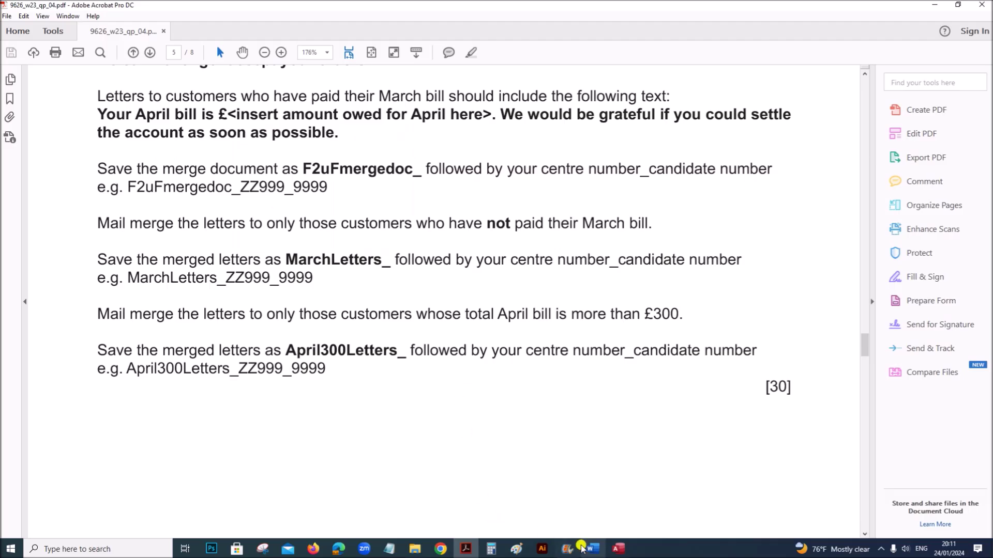
# Check the account number placeholder in the F2uF letter and add Customer_ID from Customers to the query
pyautogui.click(581, 548)
pyautogui.scroll(-3, 485, 377)
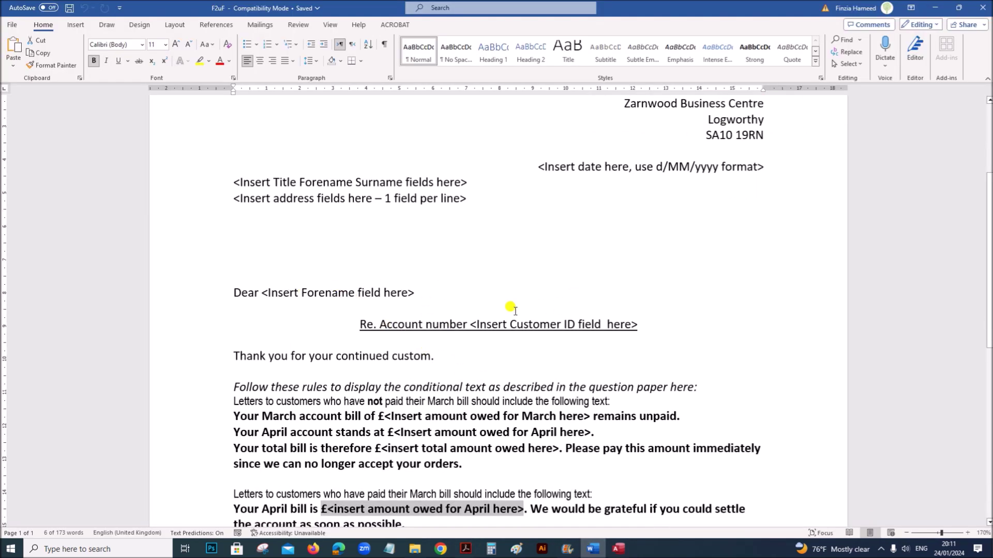
pyautogui.moveTo(469, 324); pyautogui.dragTo(632, 325)
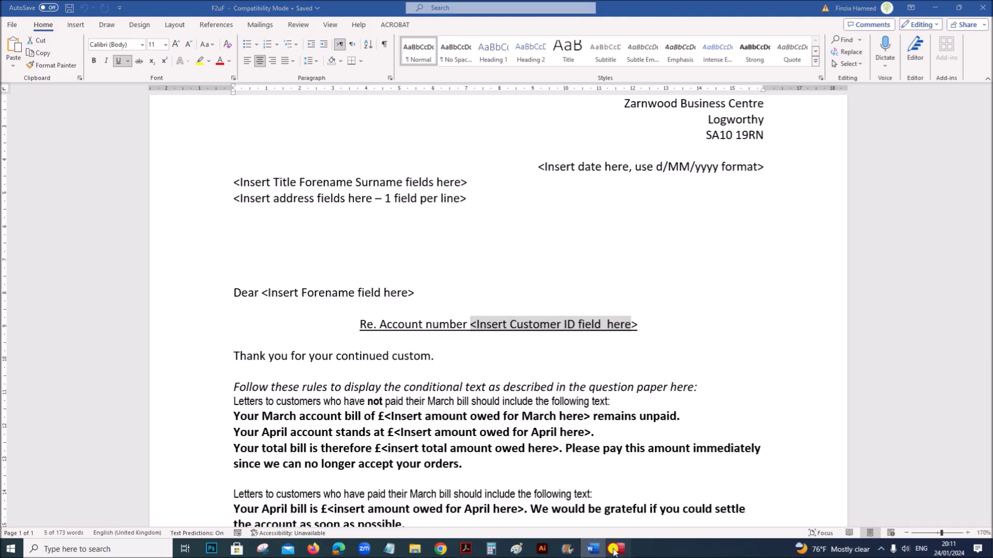
pyautogui.click(616, 550)
pyautogui.doubleClick(253, 131)
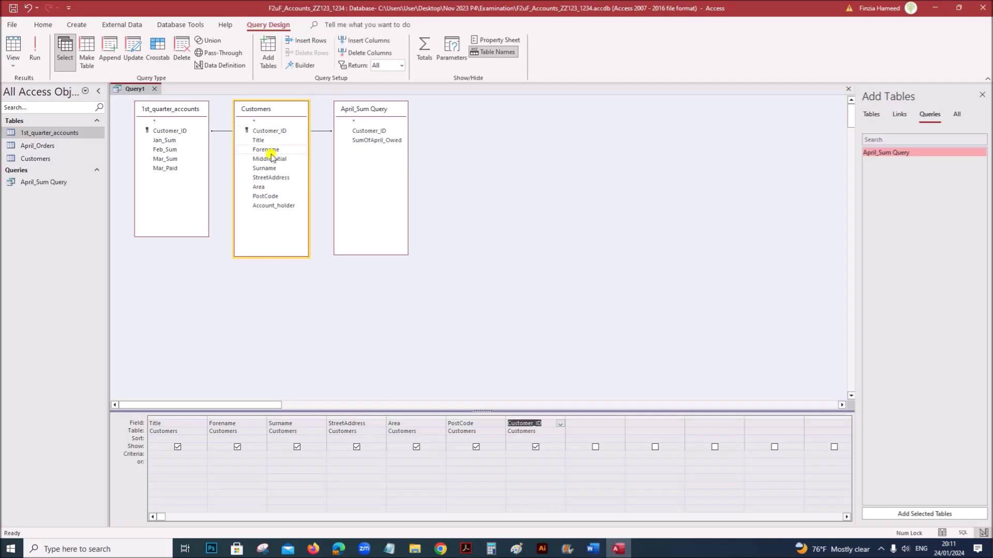
# Check the March and April amounts in the letter's conditional text and add Mar_Sum from 1st_quarter_accounts to the query
pyautogui.hotkey('alt', 'Tab')
pyautogui.moveTo(261, 289); pyautogui.dragTo(363, 290)
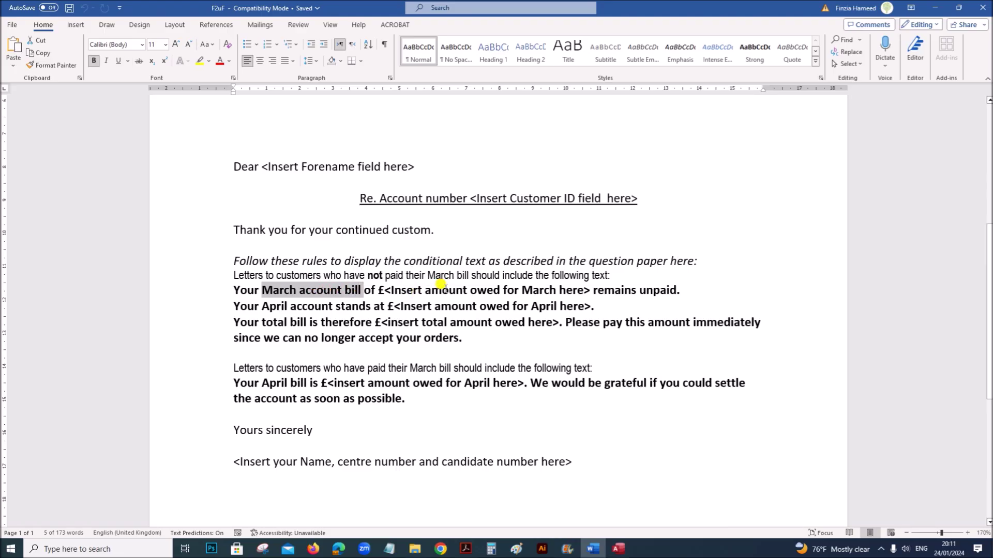
pyautogui.click(442, 290)
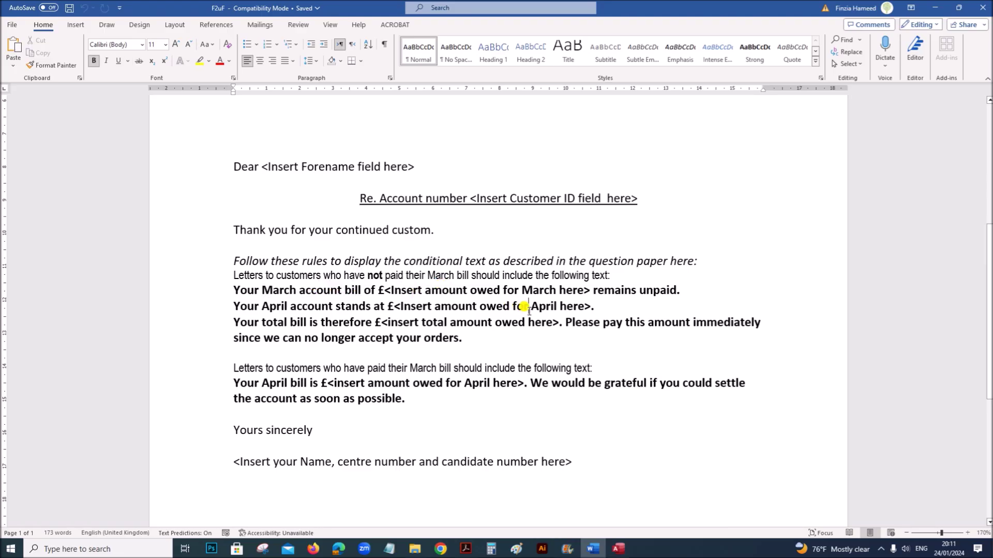
pyautogui.click(618, 549)
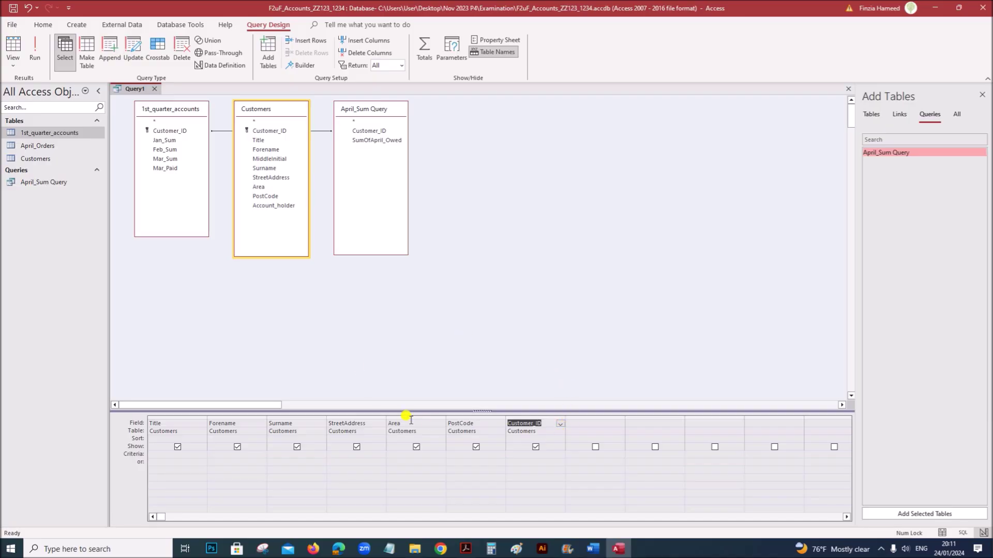
pyautogui.doubleClick(176, 159)
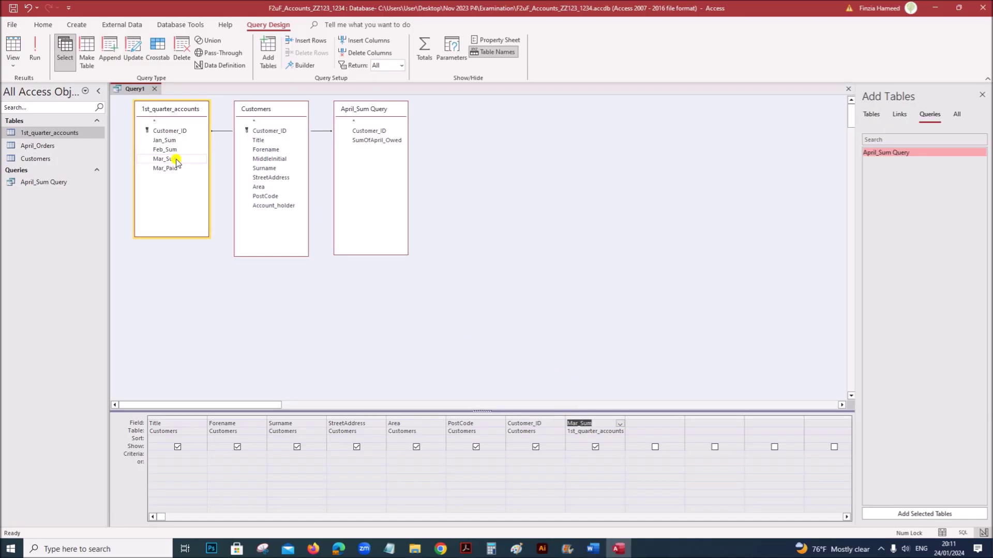
# Add SumOfApril_Owed from April_Sum Query to the query and check the total and April amounts in the F2uF letter's conditional text
pyautogui.doubleClick(371, 141)
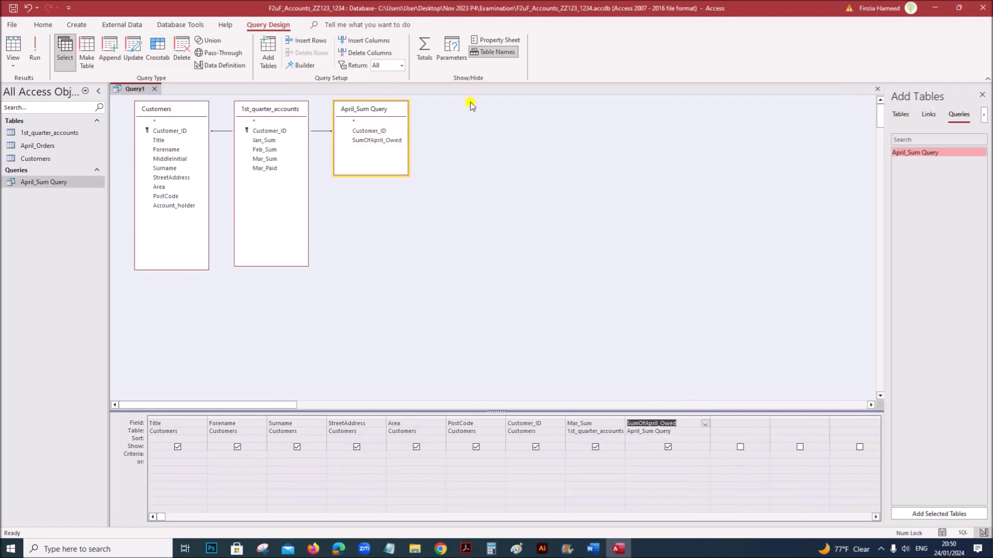
pyautogui.click(593, 550)
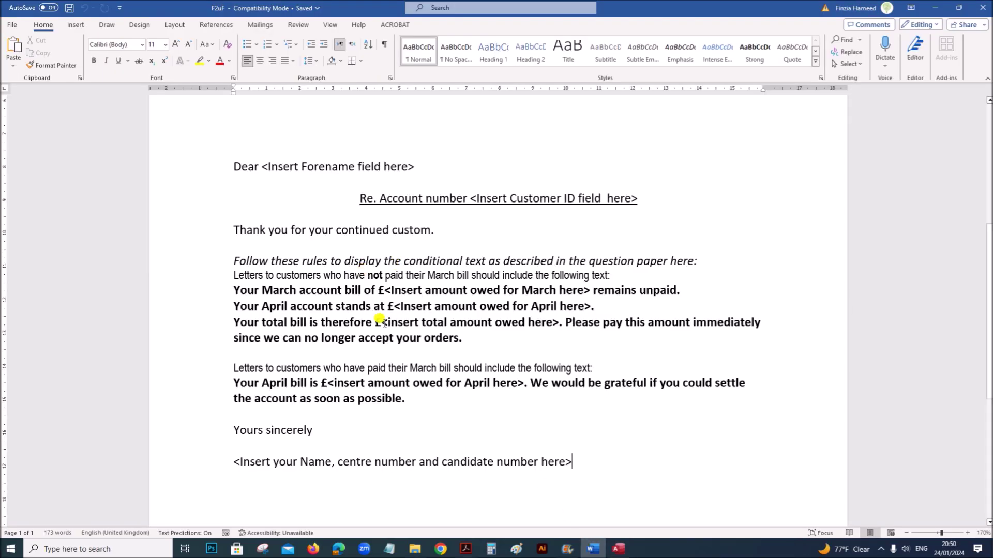
pyautogui.moveTo(380, 322); pyautogui.dragTo(553, 314)
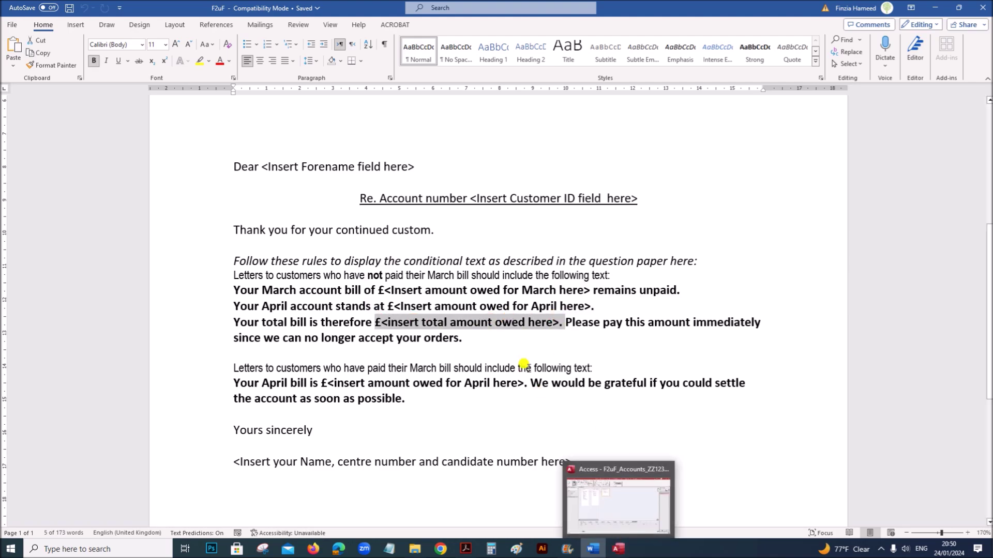
pyautogui.click(511, 331)
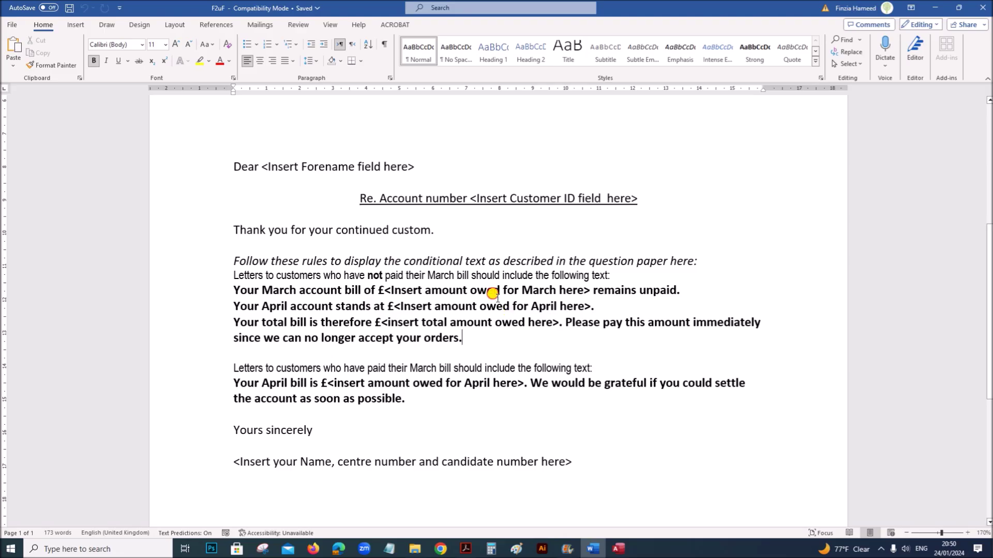
pyautogui.moveTo(522, 290); pyautogui.dragTo(512, 306)
pyautogui.click(531, 306)
pyautogui.moveTo(419, 274); pyautogui.dragTo(448, 270)
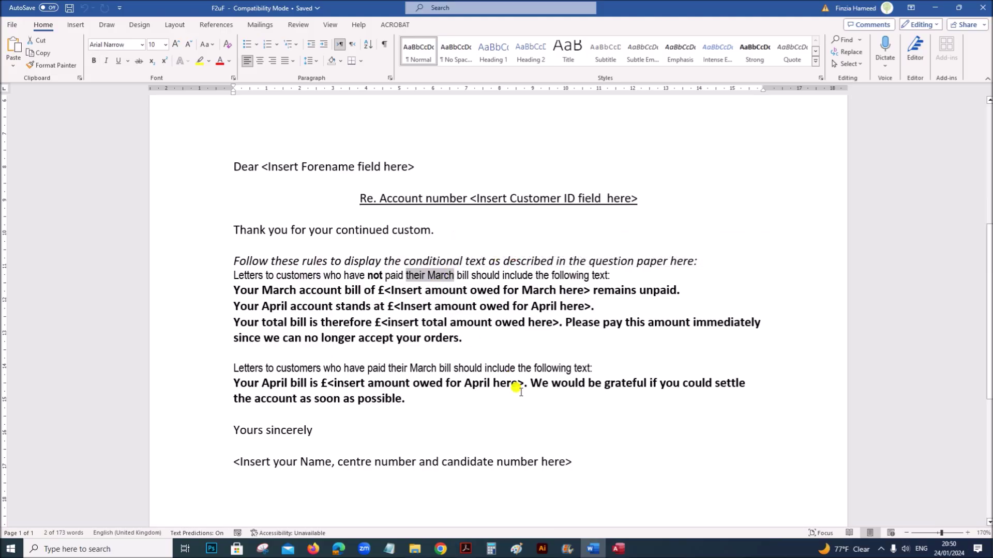
pyautogui.moveTo(368, 383); pyautogui.dragTo(517, 386)
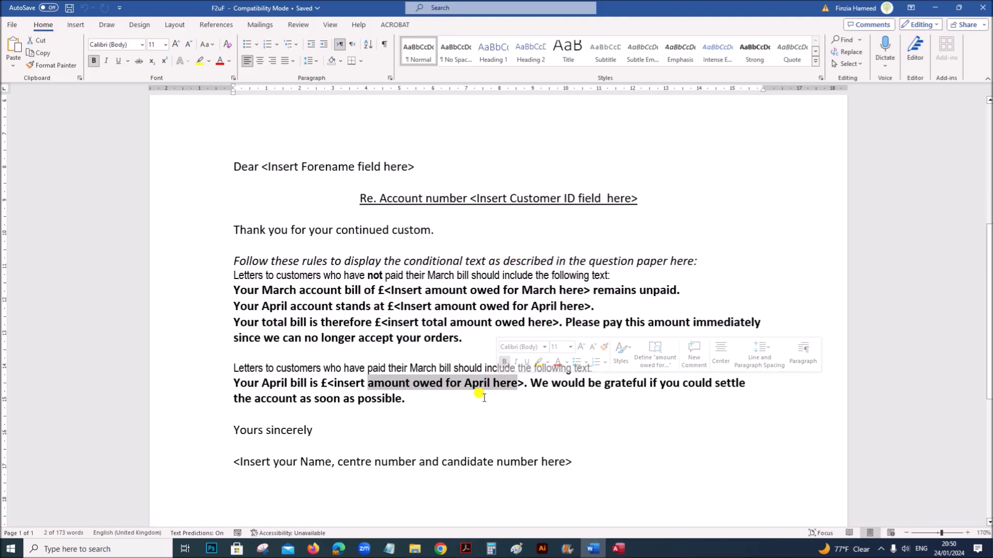
# Switch back to Access and start a calculated field named Total_Owed in the query's next empty column, using the Expression Builder
pyautogui.click(619, 548)
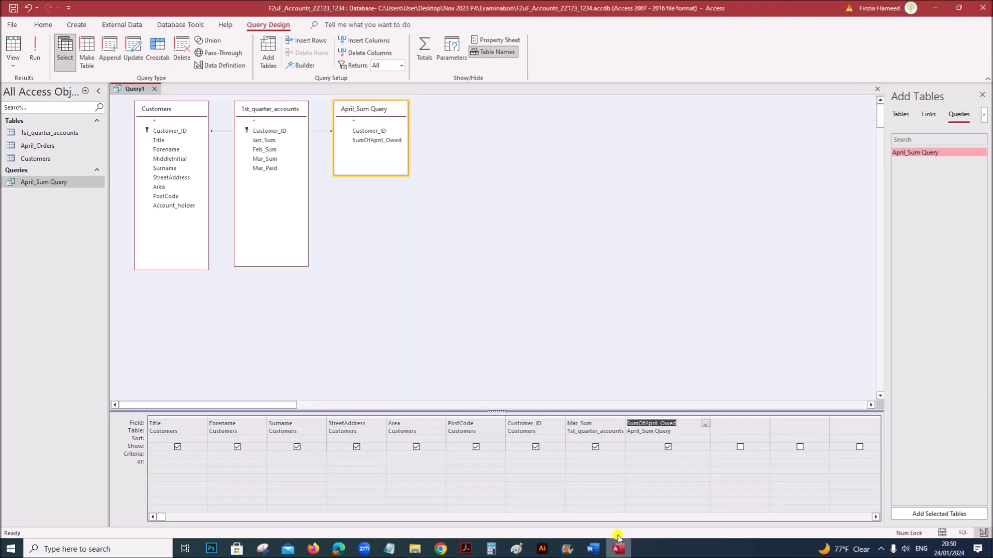
pyautogui.click(725, 425)
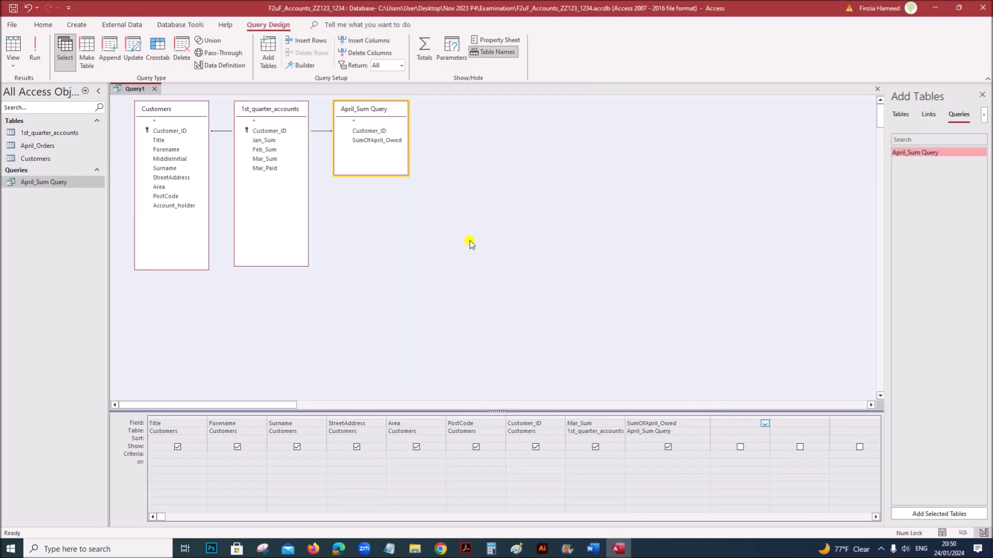
pyautogui.click(305, 67)
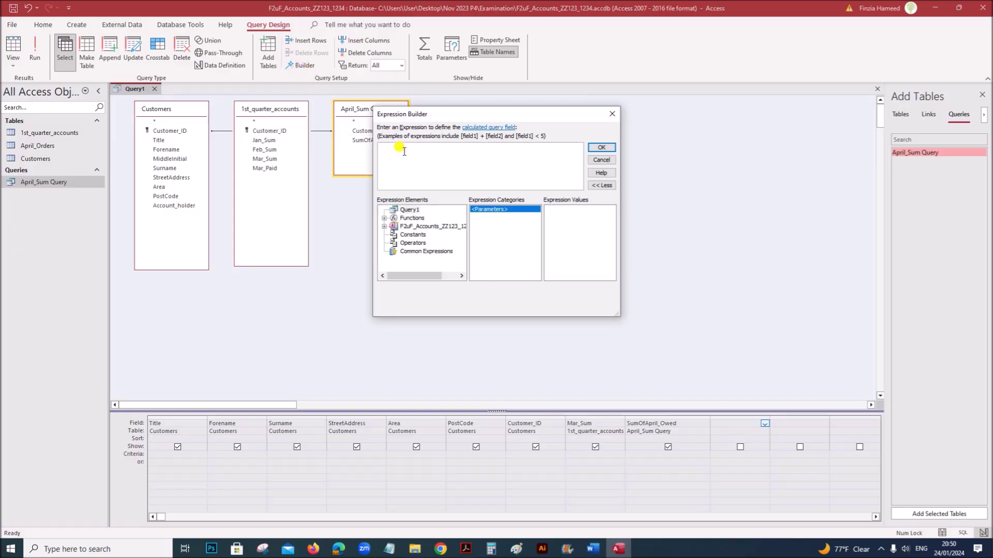
pyautogui.write('Total_')
pyautogui.click(465, 549)
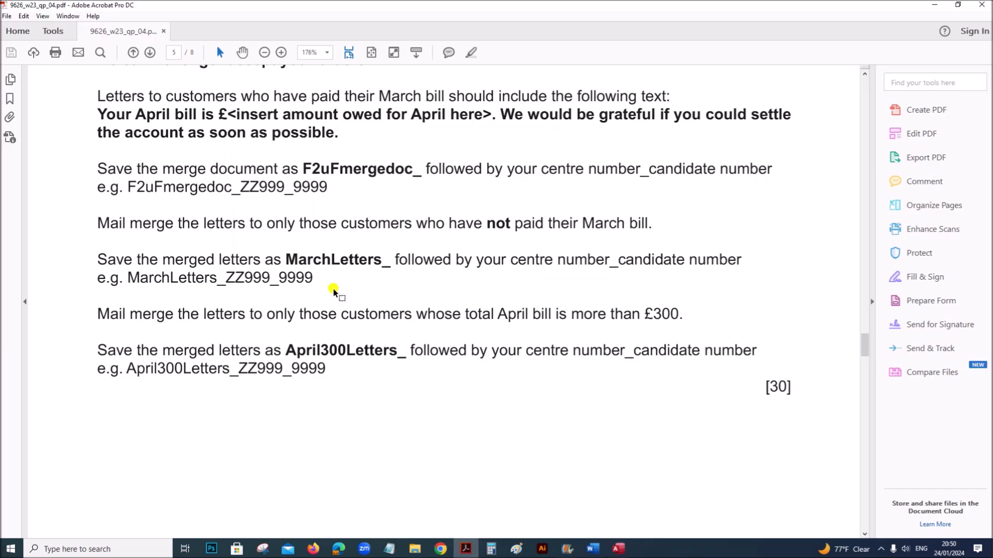
pyautogui.click(592, 549)
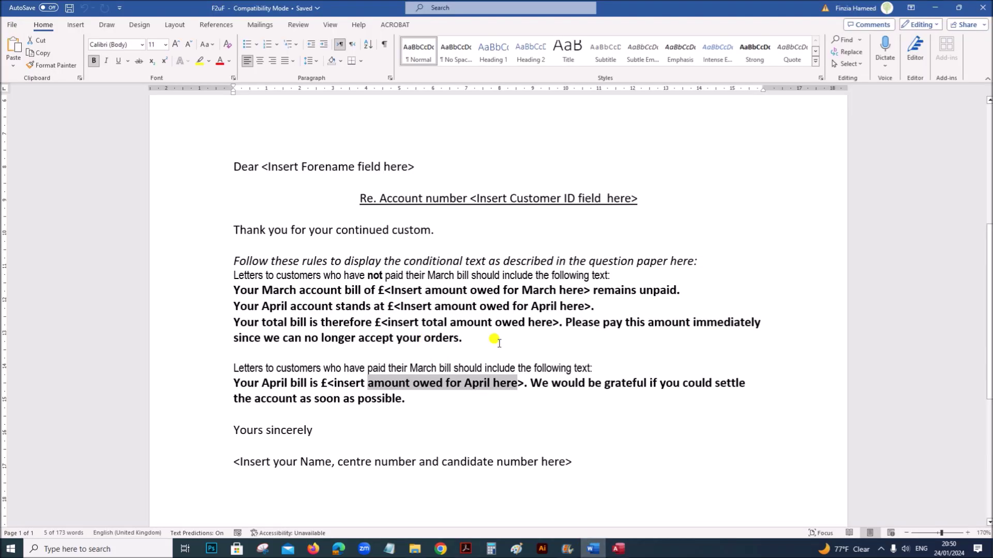
pyautogui.click(619, 548)
pyautogui.click(423, 160)
pyautogui.write('Owed:')
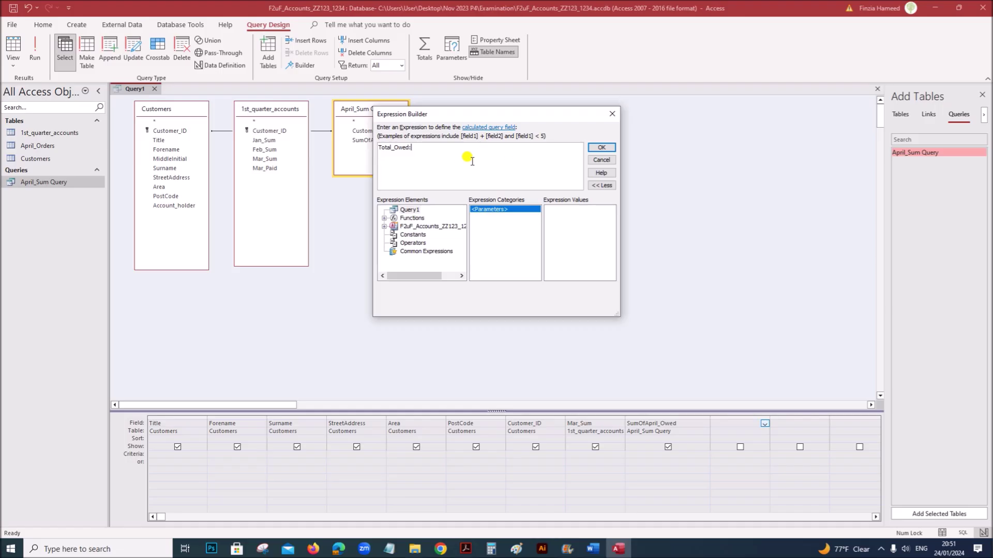
# Begin the Total_Owed expression with IIF(Mar_Paid="N",Mar_Sum+SumOfApril_Owed to add both months for customers with an unpaid March bill
pyautogui.write('[')
pyautogui.write('Mar_Paid="N",')
pyautogui.write('Mar_')
pyautogui.write('Sum+Sum')
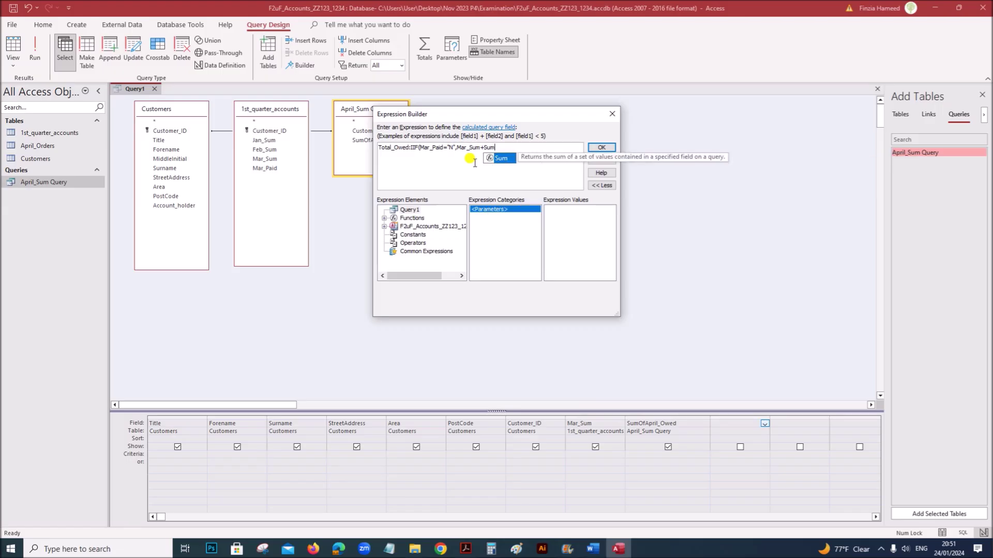
pyautogui.write('OfApril_Owed')
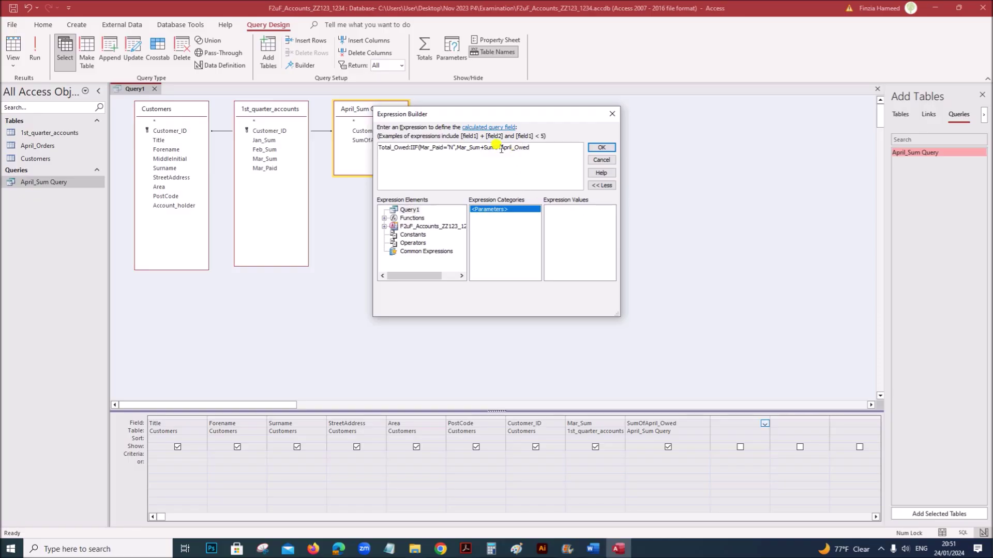
# Complete the Total_Owed IIF expression with SumOfApril_Owed as its false value and apply it to the query
pyautogui.moveTo(458, 148); pyautogui.dragTo(537, 149)
pyautogui.click(537, 149)
pyautogui.moveTo(484, 149); pyautogui.dragTo(523, 146)
pyautogui.click(541, 149)
pyautogui.write(',')
pyautogui.write('SumOfApril_Owed')
pyautogui.click(601, 148)
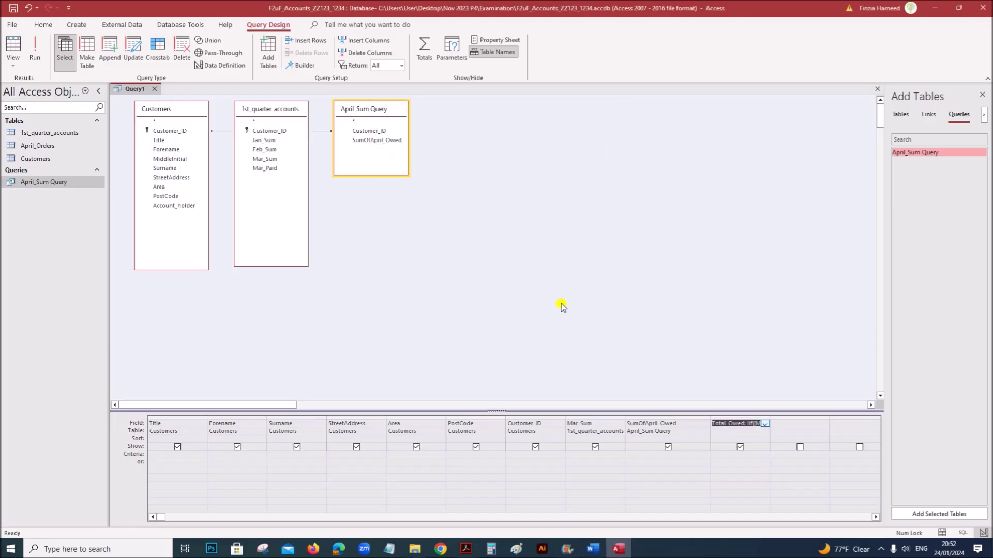
# Widen the Total_Owed column in the design grid, run the query and widen the same column in the results
pyautogui.doubleClick(770, 416)
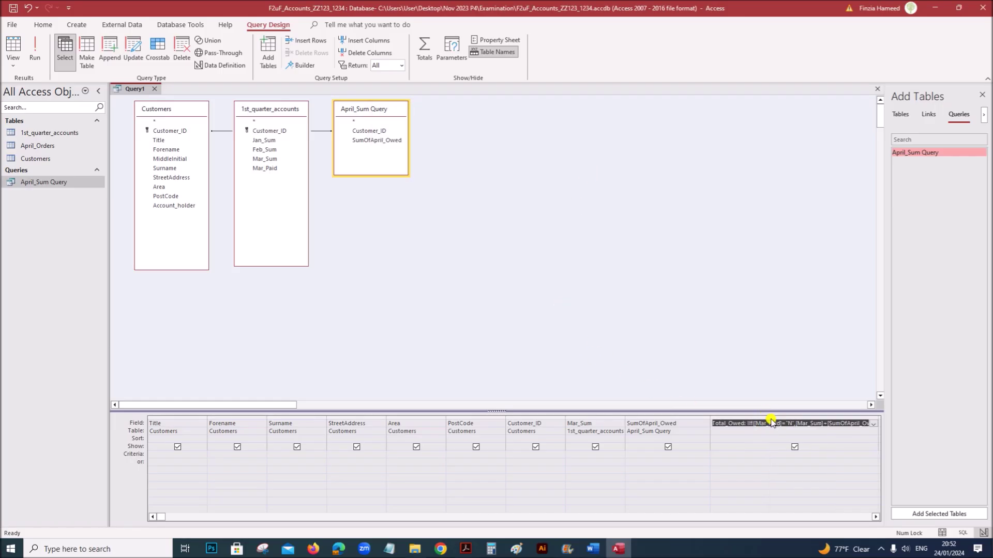
pyautogui.click(743, 462)
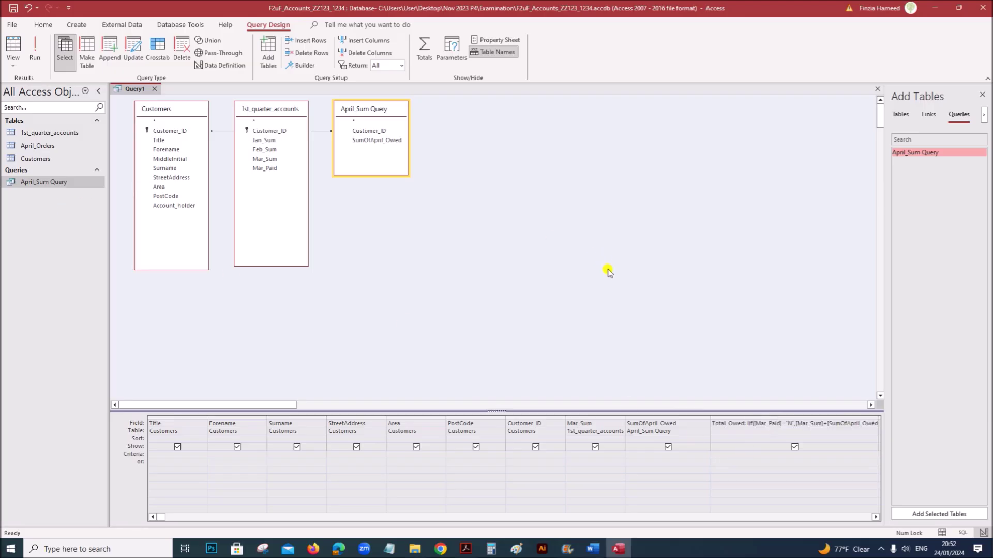
pyautogui.click(34, 52)
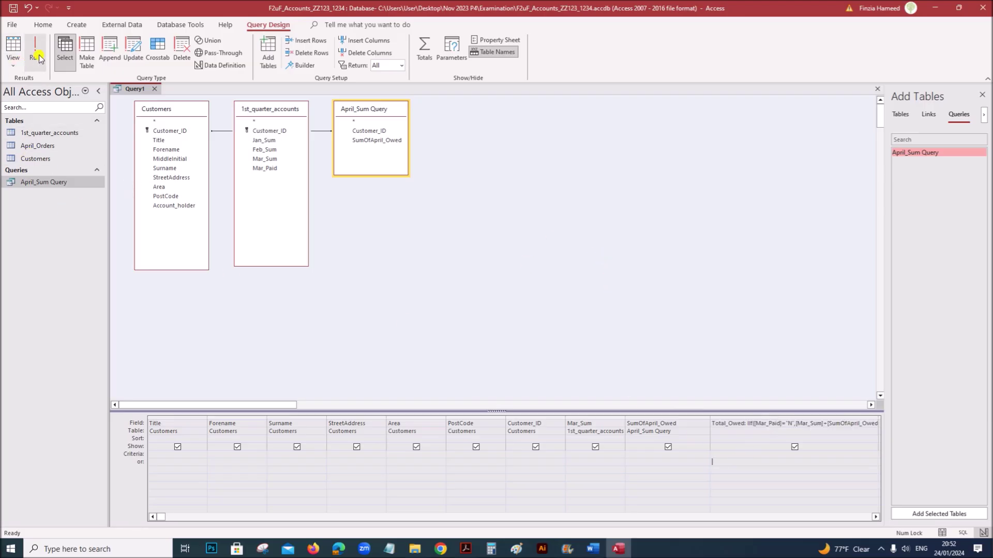
pyautogui.scroll(-4, 395, 341)
pyautogui.scroll(4, 396, 341)
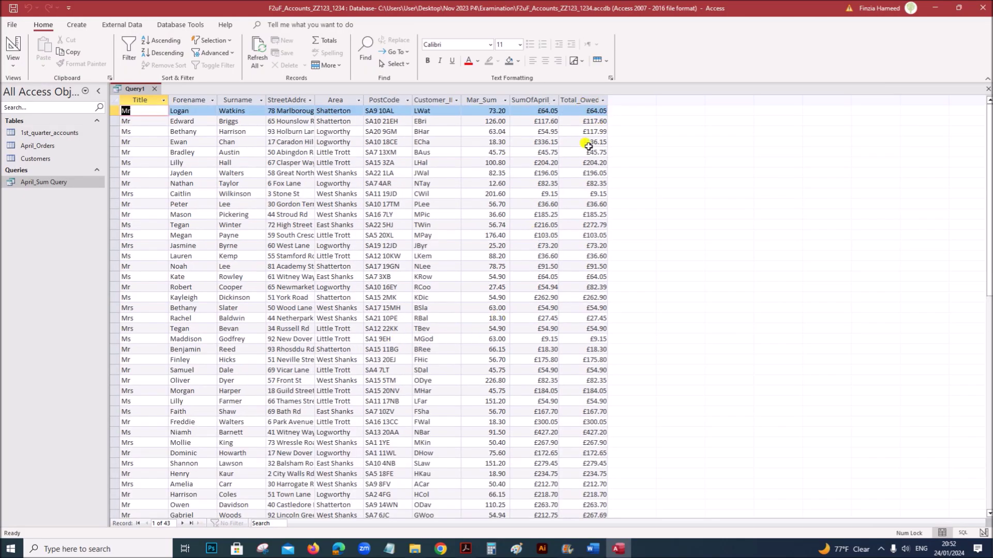
pyautogui.moveTo(608, 98); pyautogui.dragTo(636, 98)
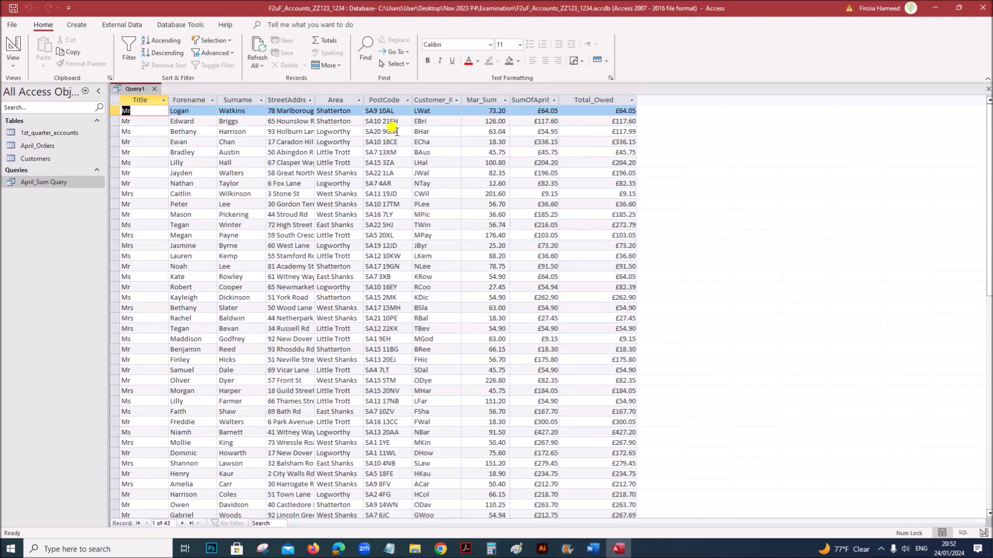
# Add Mar_Paid from 1st_quarter_accounts to the query and check Total_Owed in the results for paid and unpaid customers
pyautogui.rightClick(137, 89)
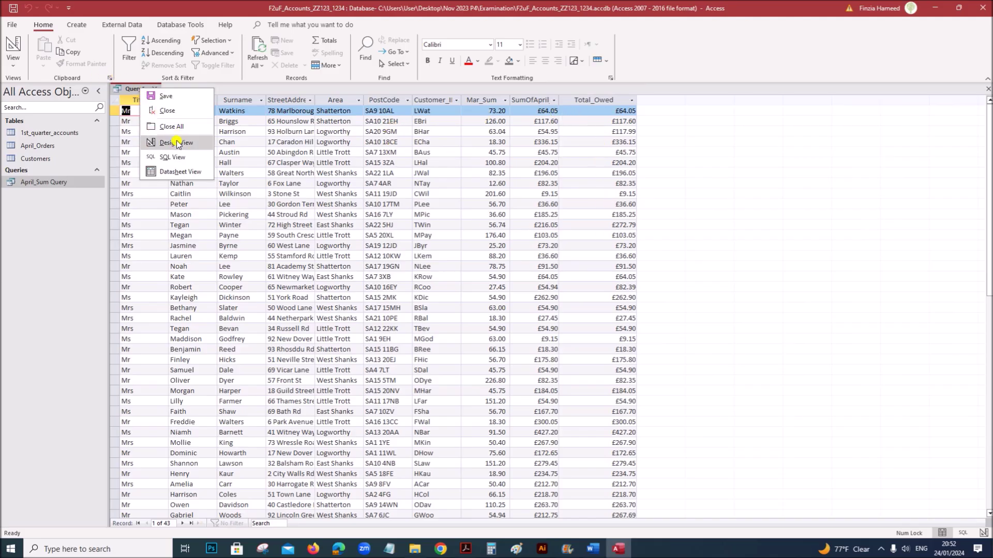
pyautogui.click(156, 141)
pyautogui.click(264, 170)
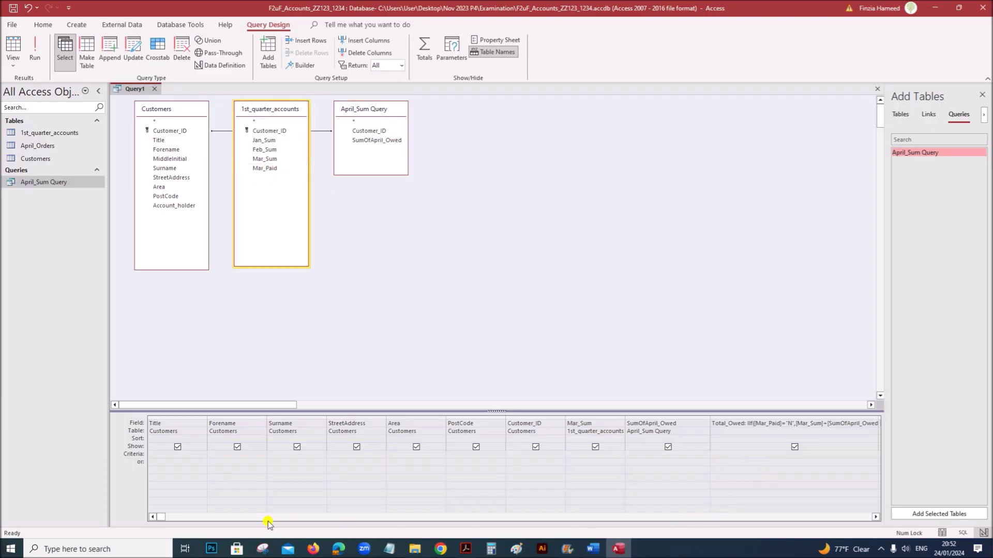
pyautogui.click(875, 519)
pyautogui.click(874, 519)
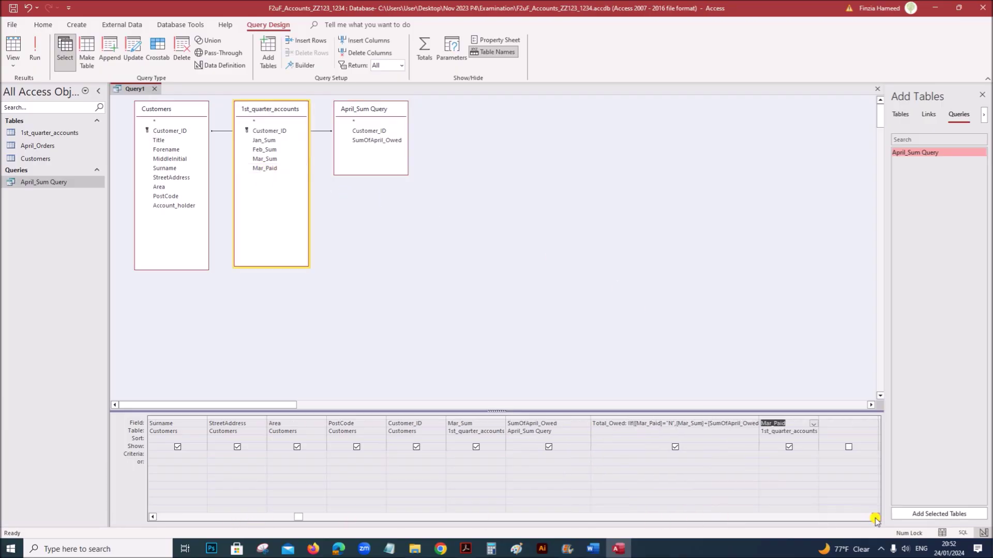
pyautogui.click(875, 519)
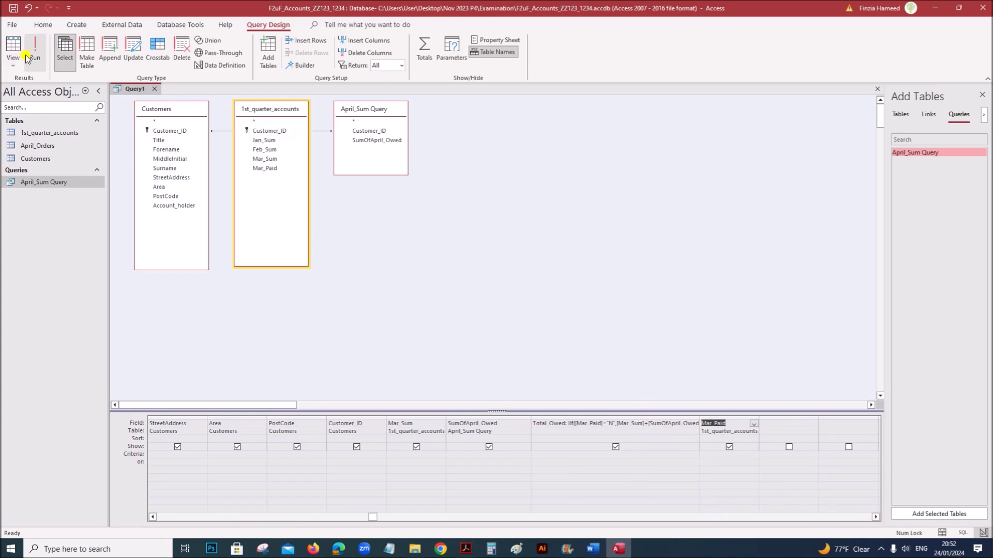
pyautogui.click(13, 47)
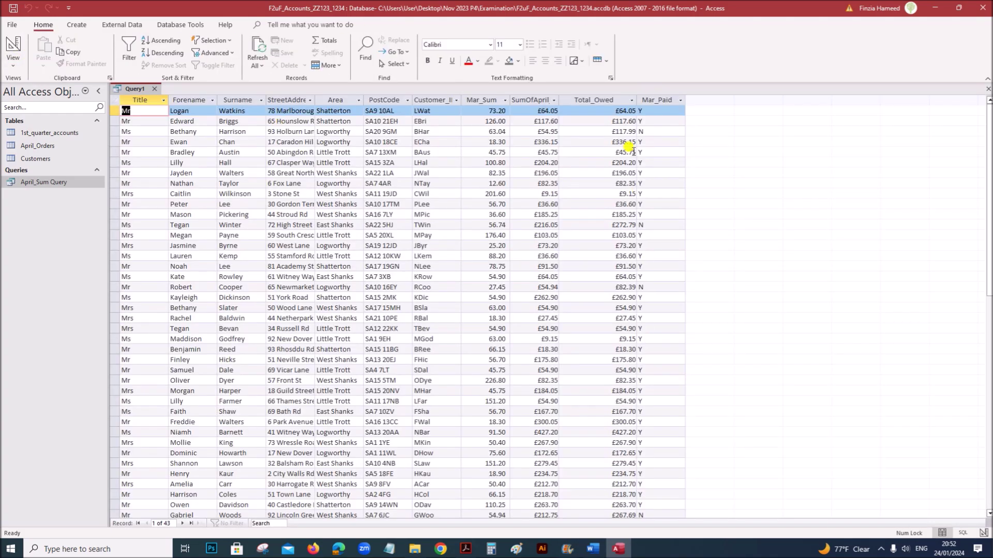
pyautogui.click(639, 110)
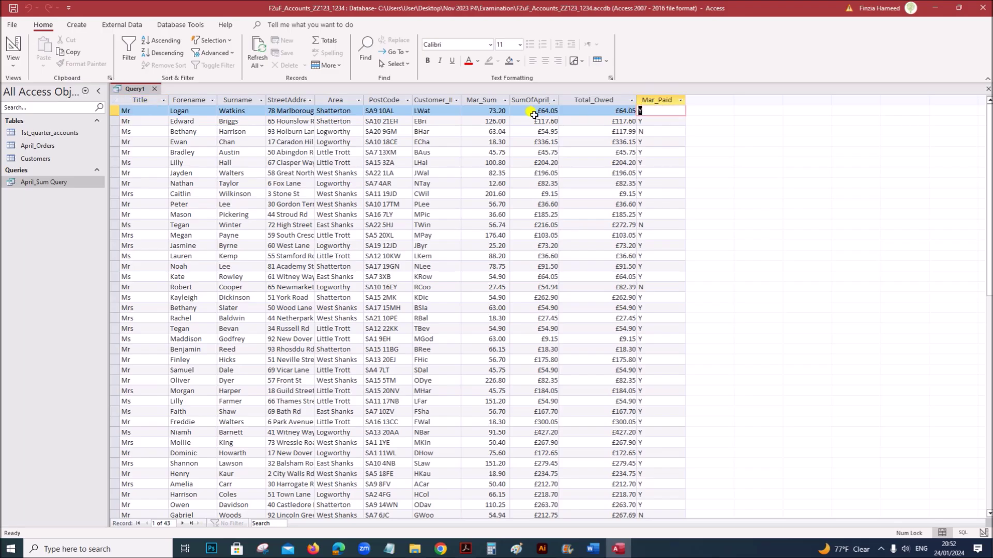
pyautogui.click(641, 131)
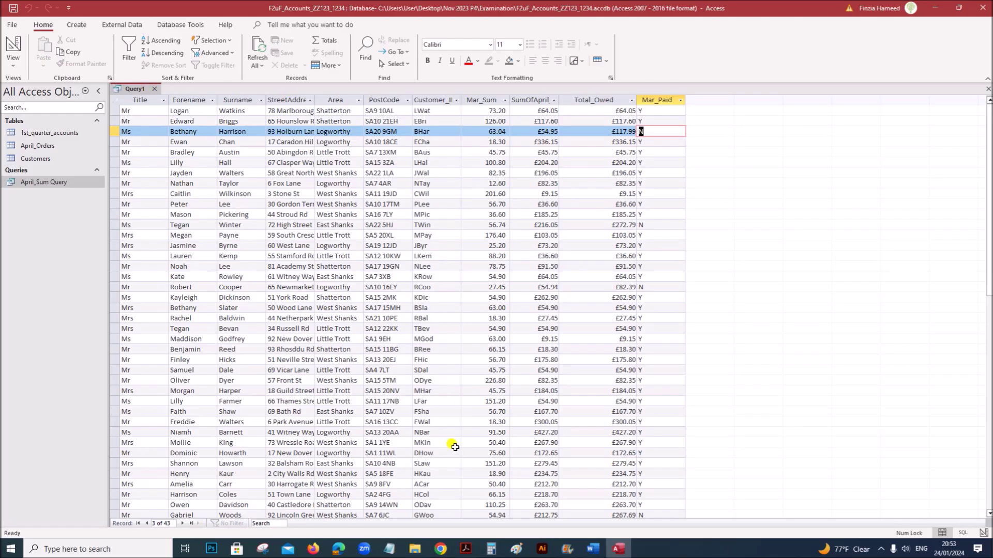
# Review the F2uF letter's placeholders in Word against the query fields and return to the query in Access
pyautogui.click(593, 549)
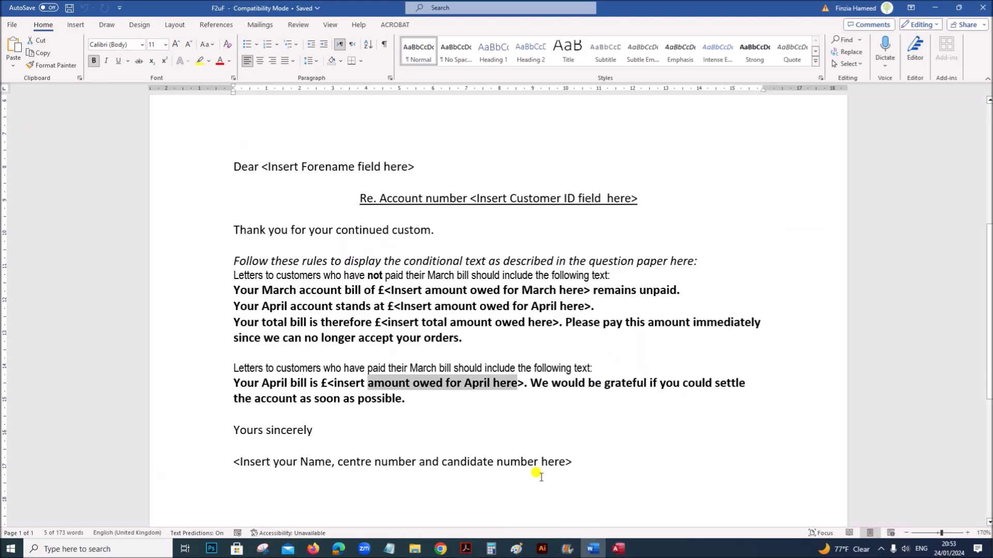
pyautogui.scroll(-4, 541, 372)
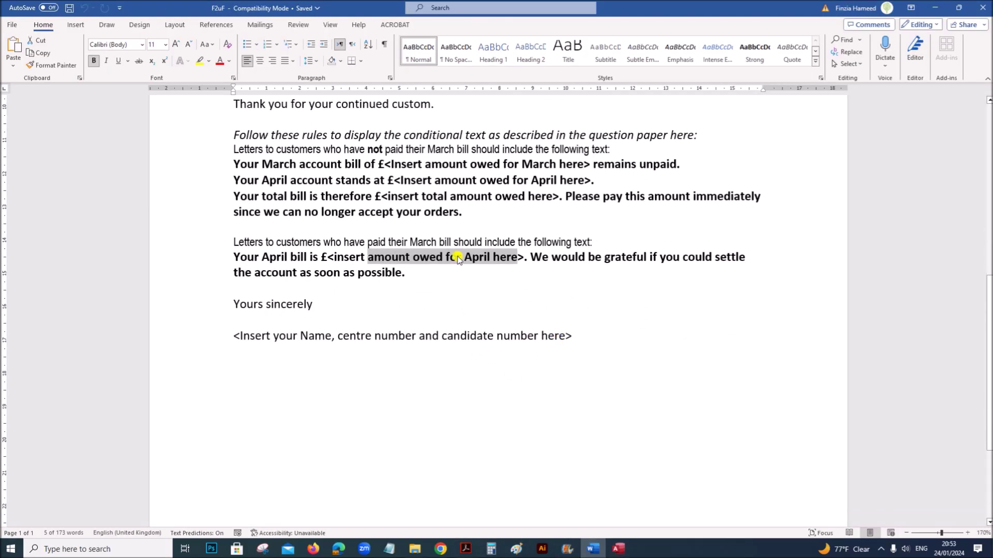
pyautogui.scroll(7, 457, 259)
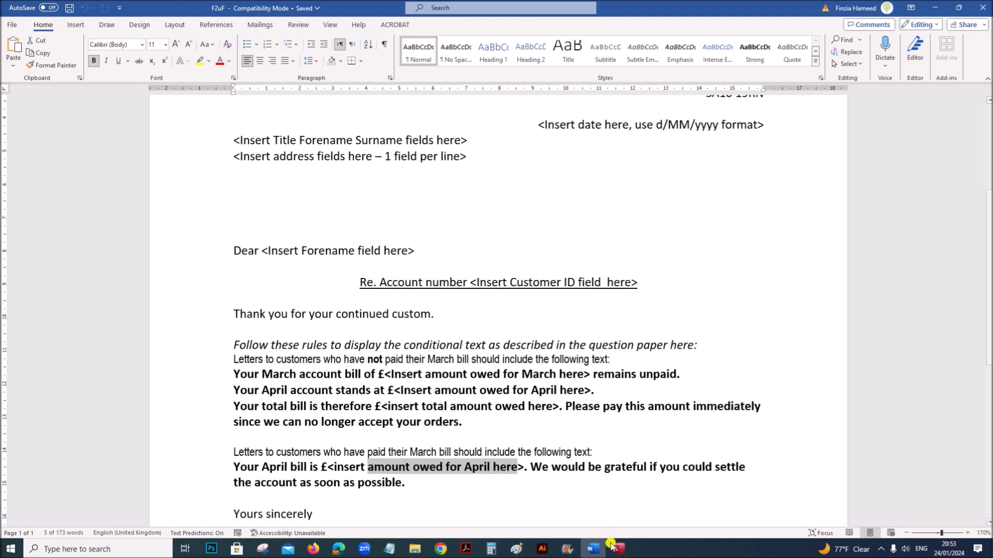
pyautogui.click(617, 549)
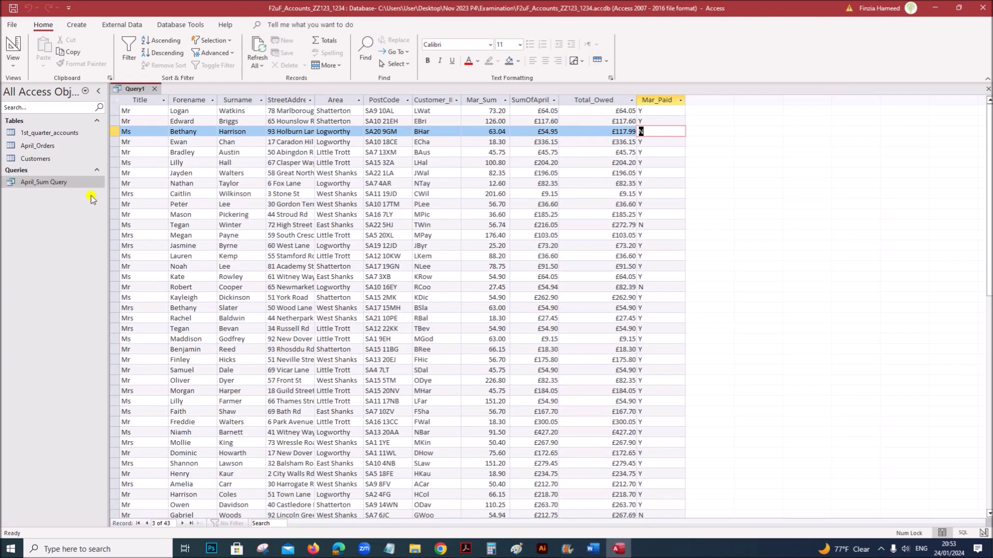
pyautogui.rightClick(131, 90)
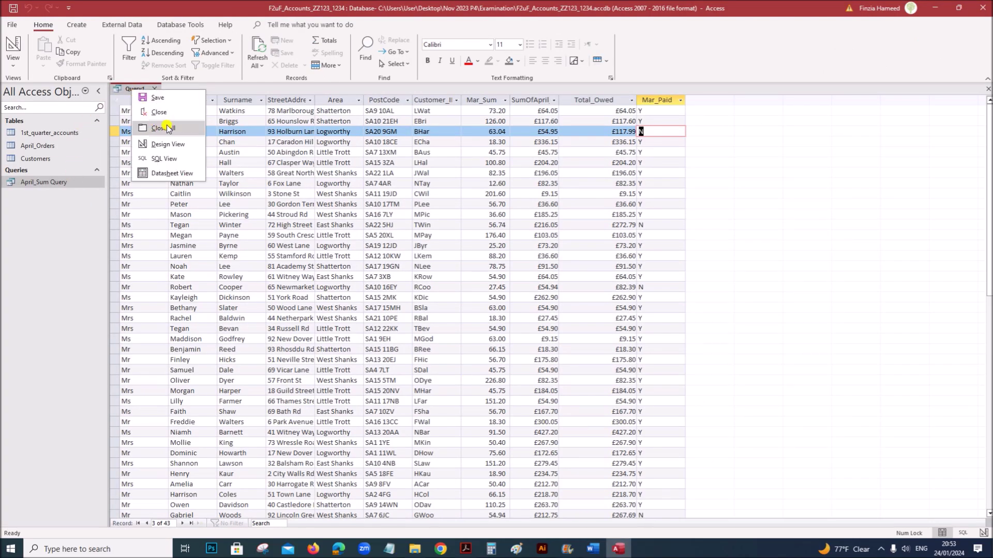
# Save the query as MergeData_Query and close the accounts database
pyautogui.click(158, 98)
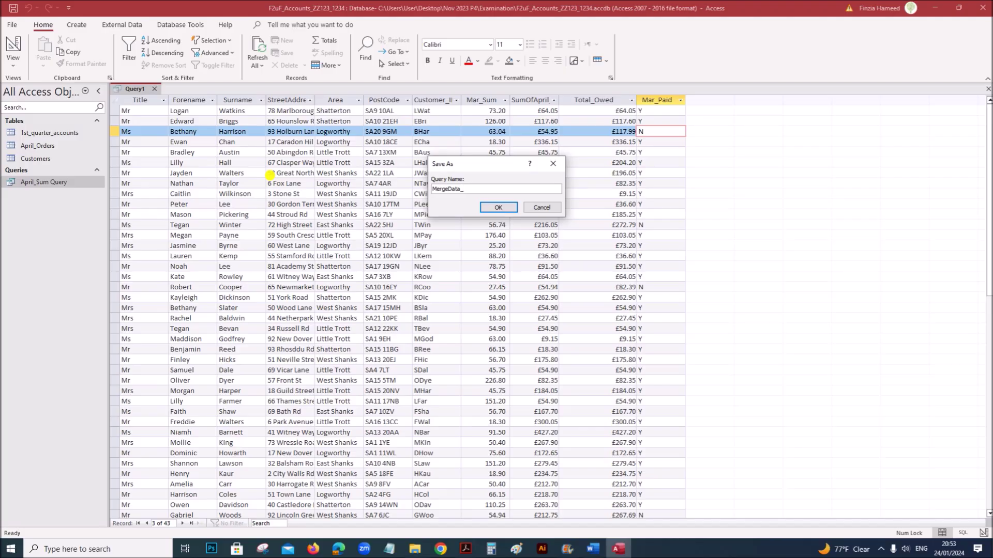
pyautogui.write('MergeData_Query')
pyautogui.click(497, 207)
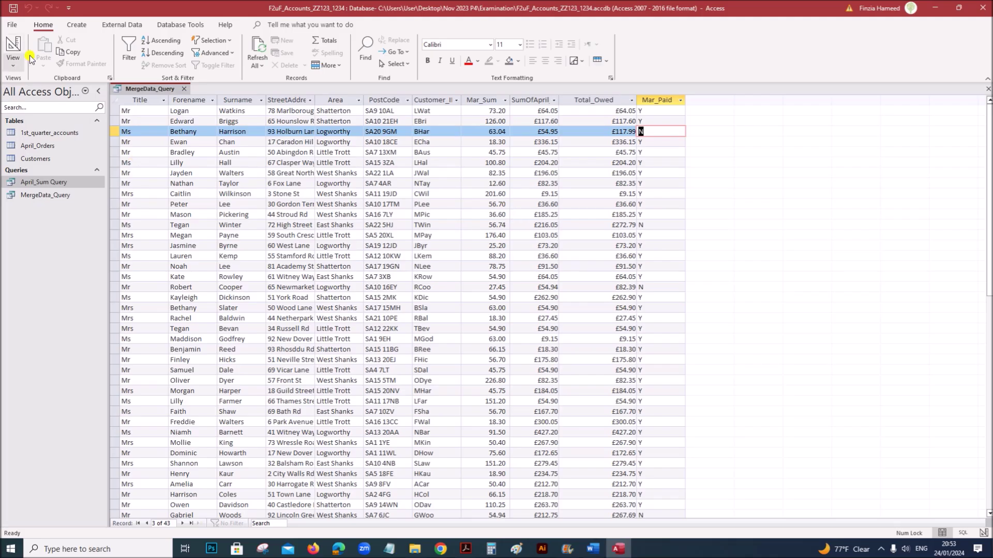
pyautogui.click(185, 91)
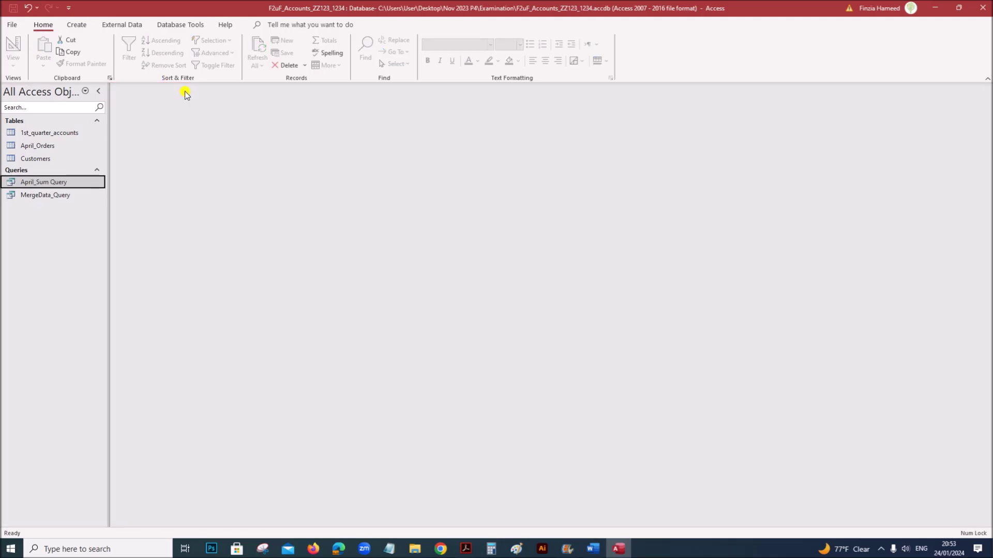
pyautogui.click(987, 5)
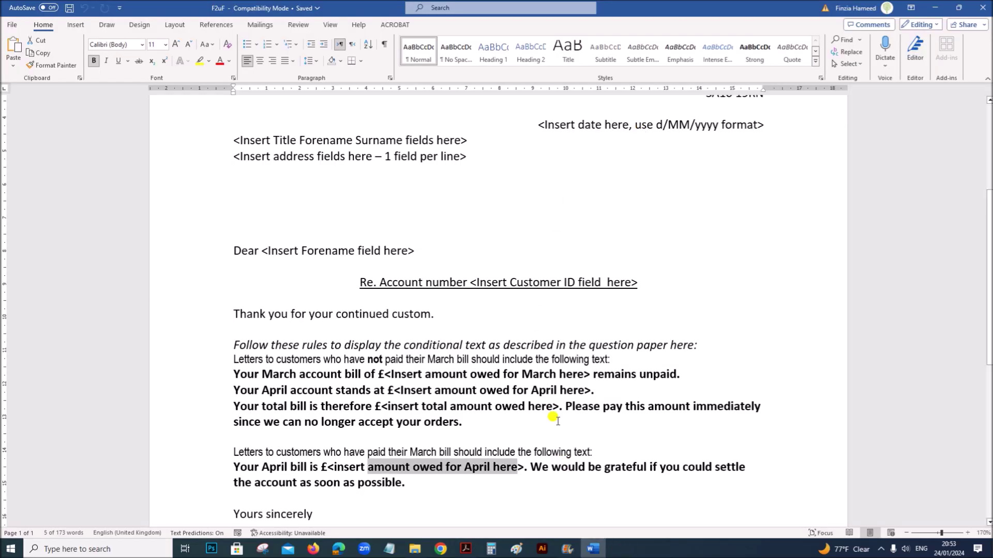
# Open F2uF_Accounts_ZZ123_1234 from the Nov 2023 P4 Examination folder as the letter's existing recipient list in Word
pyautogui.scroll(5, 527, 391)
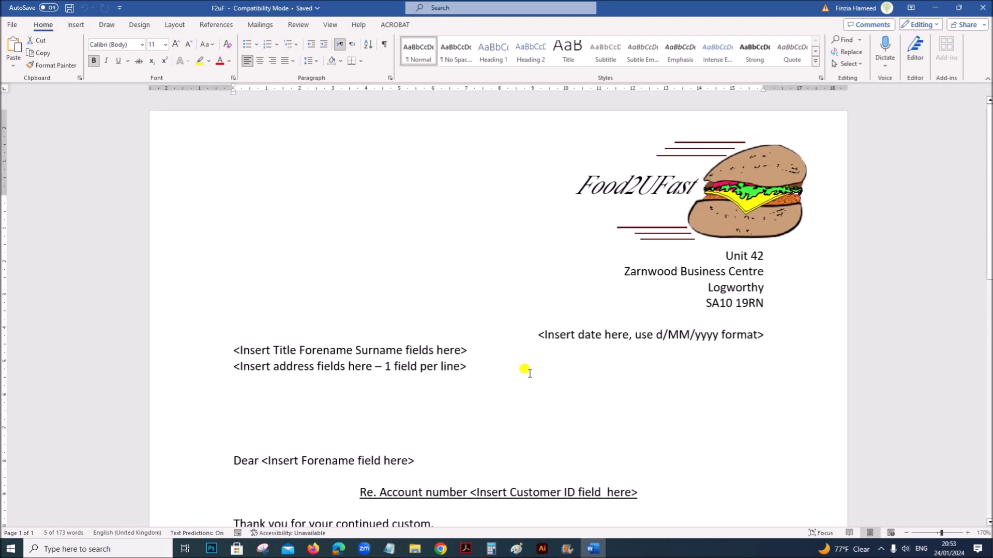
pyautogui.scroll(-3, 505, 380)
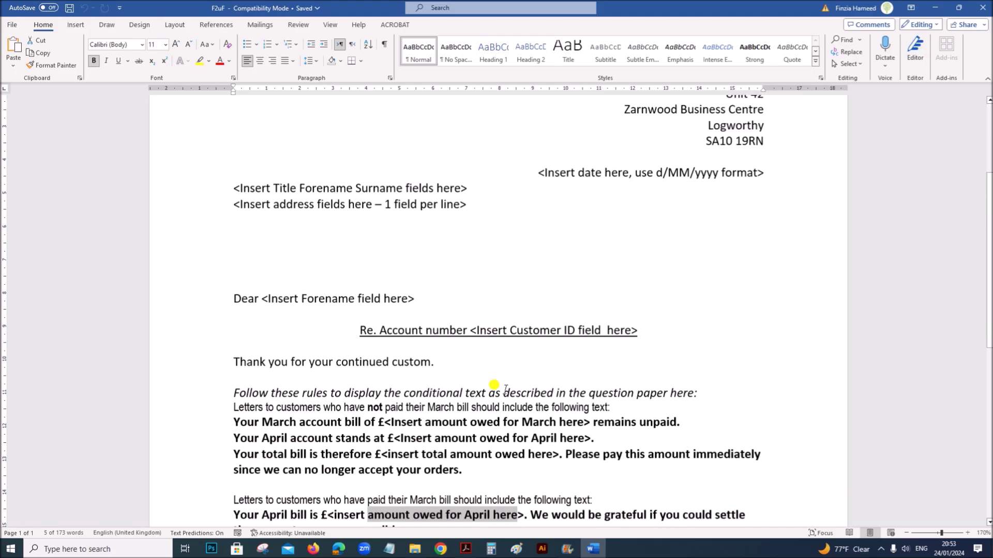
pyautogui.scroll(3, 454, 351)
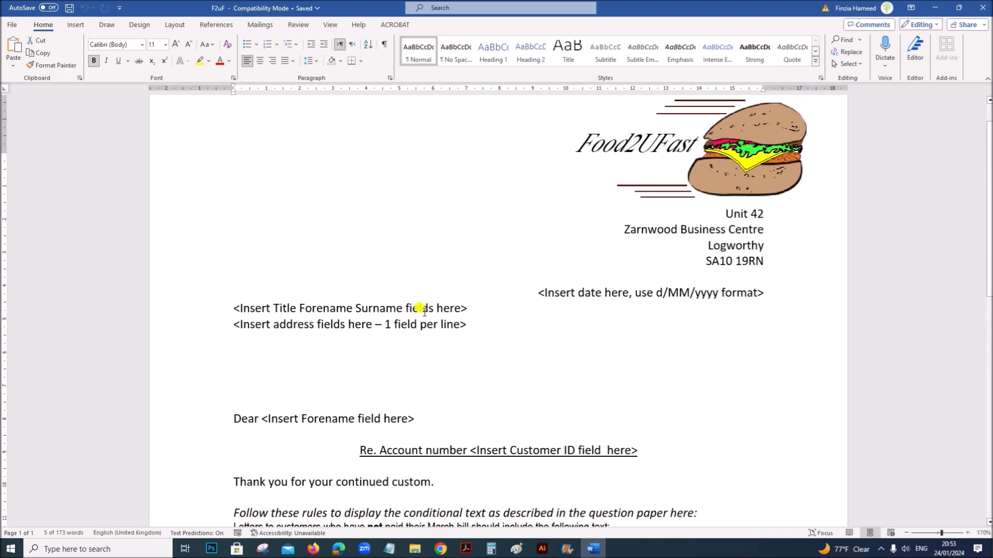
pyautogui.click(255, 26)
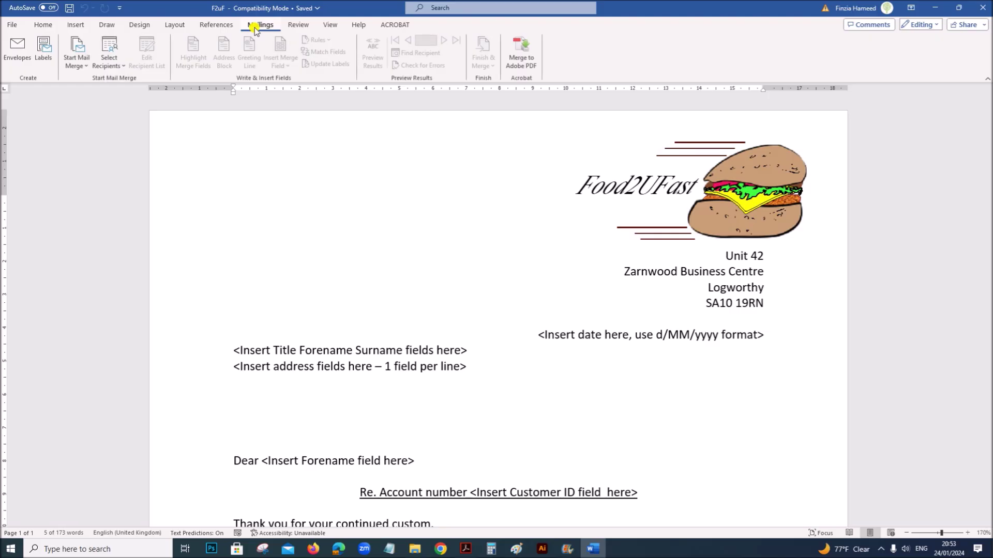
pyautogui.click(118, 68)
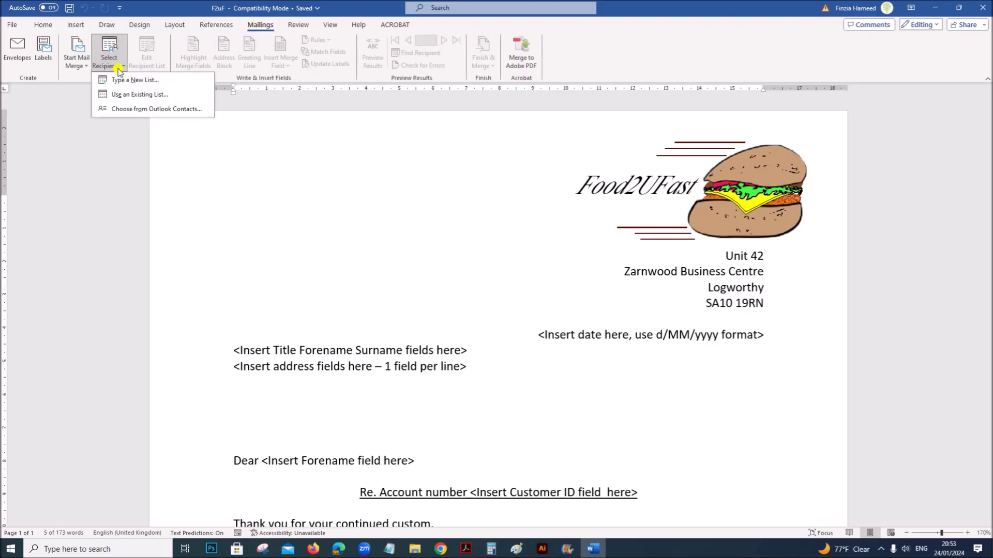
pyautogui.click(120, 96)
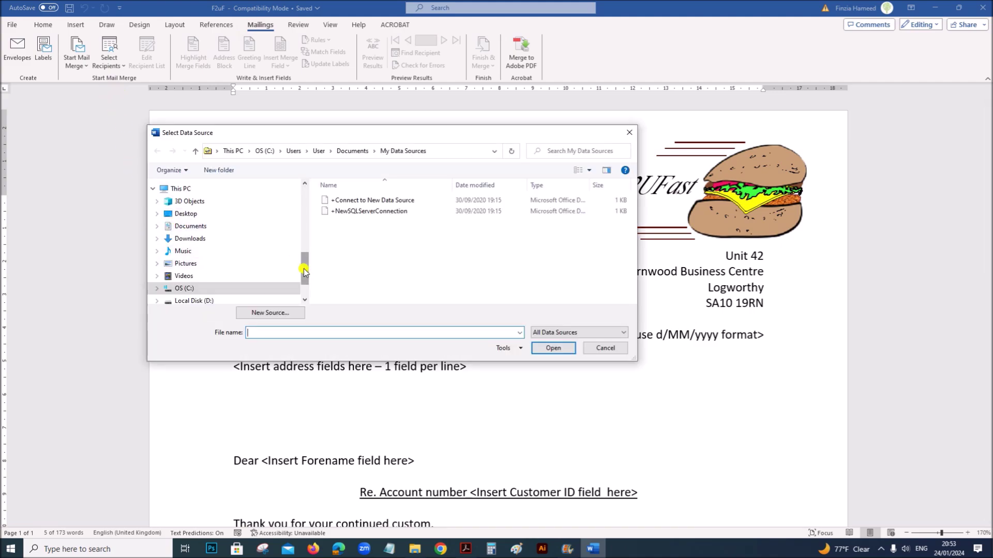
pyautogui.moveTo(303, 269); pyautogui.dragTo(306, 199)
pyautogui.scroll(-1, 228, 281)
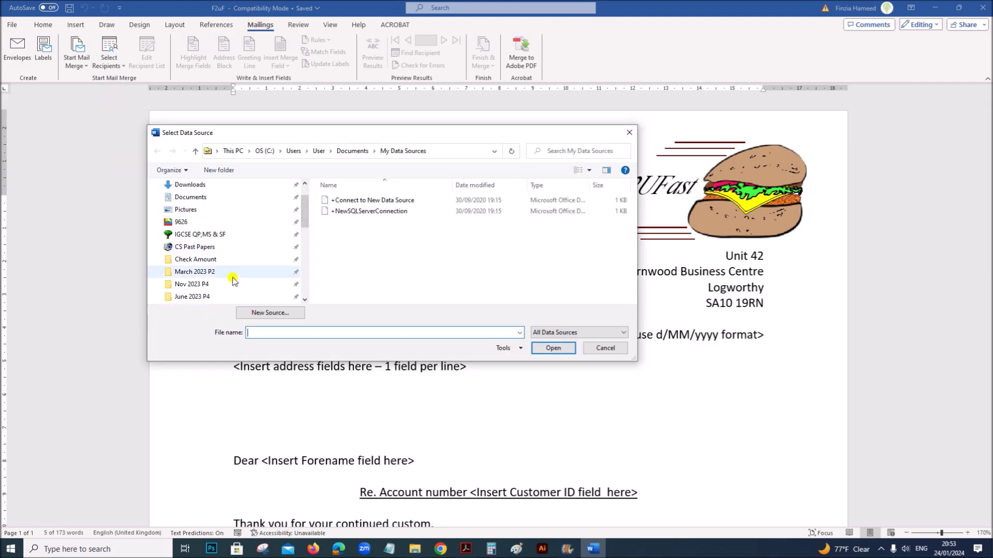
pyautogui.click(207, 284)
pyautogui.click(352, 203)
pyautogui.doubleClick(352, 203)
pyautogui.click(379, 213)
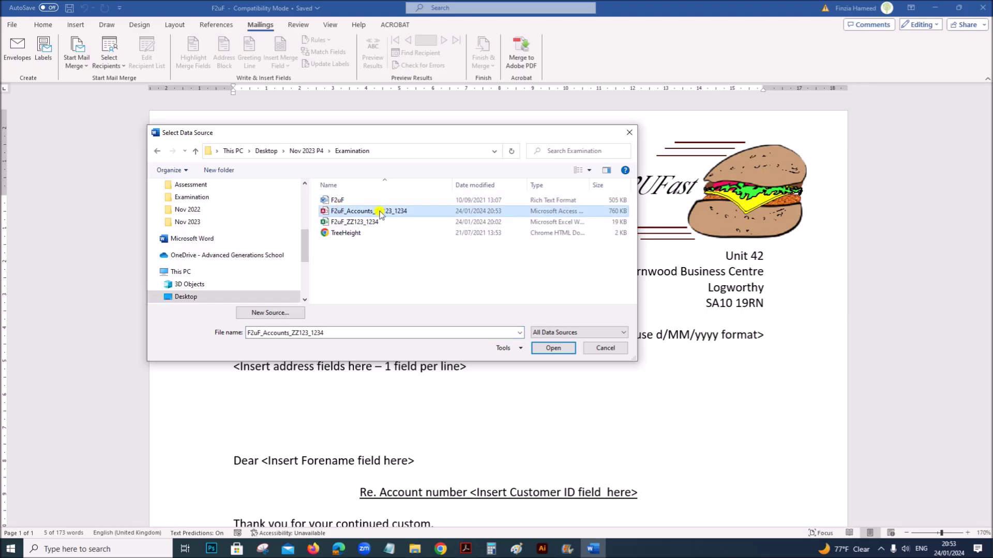
pyautogui.click(553, 347)
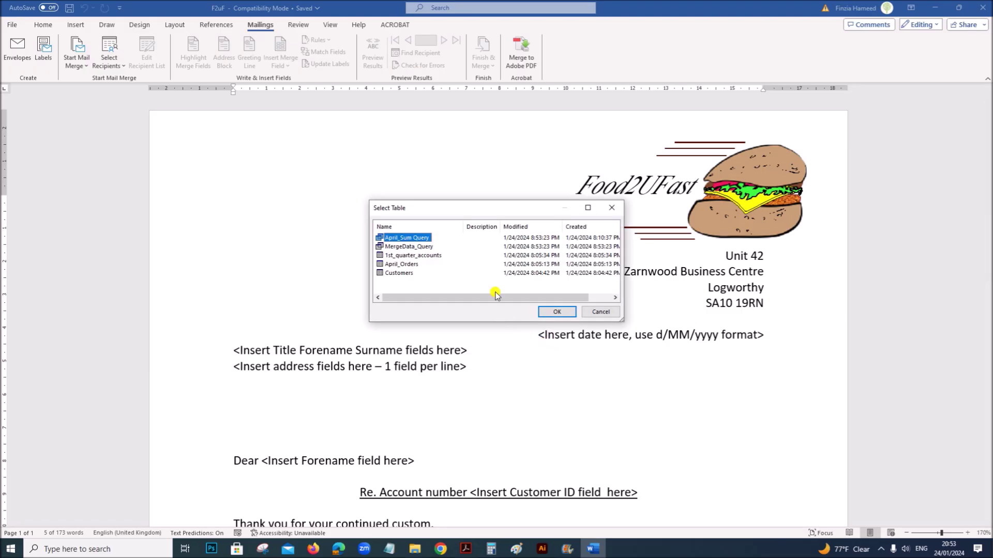
# Choose MergeData_Query as the recipient table for the mail merge
pyautogui.moveTo(449, 209); pyautogui.dragTo(281, 141)
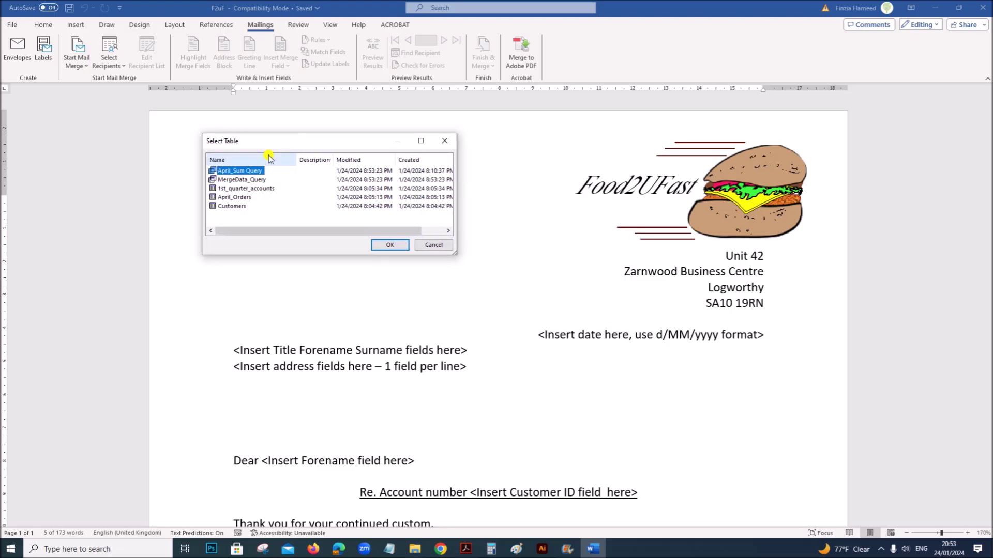
pyautogui.click(227, 180)
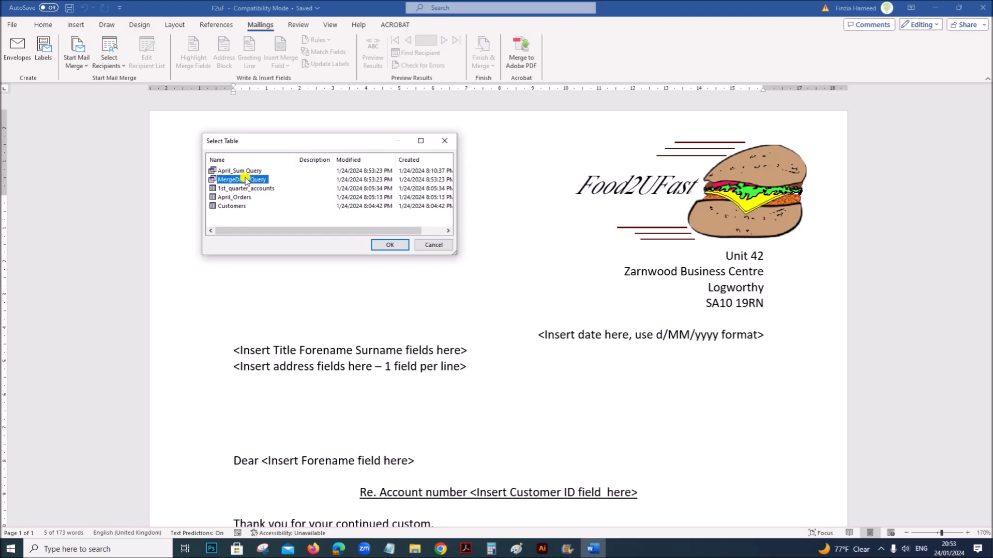
pyautogui.click(390, 245)
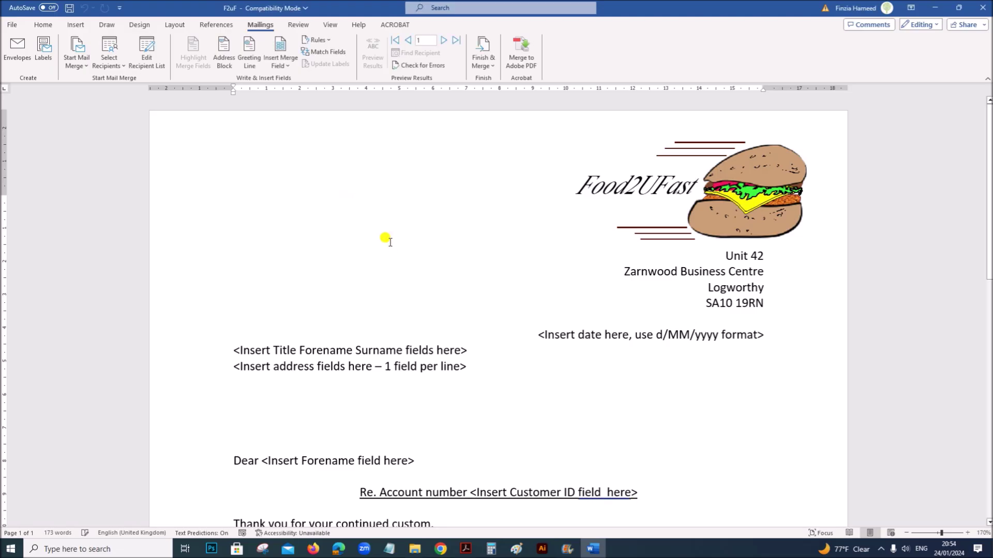
# Replace the letter's date placeholder with an automatically updating date in English (United Kingdom) dd/MM/yyyy format
pyautogui.scroll(-1, 388, 239)
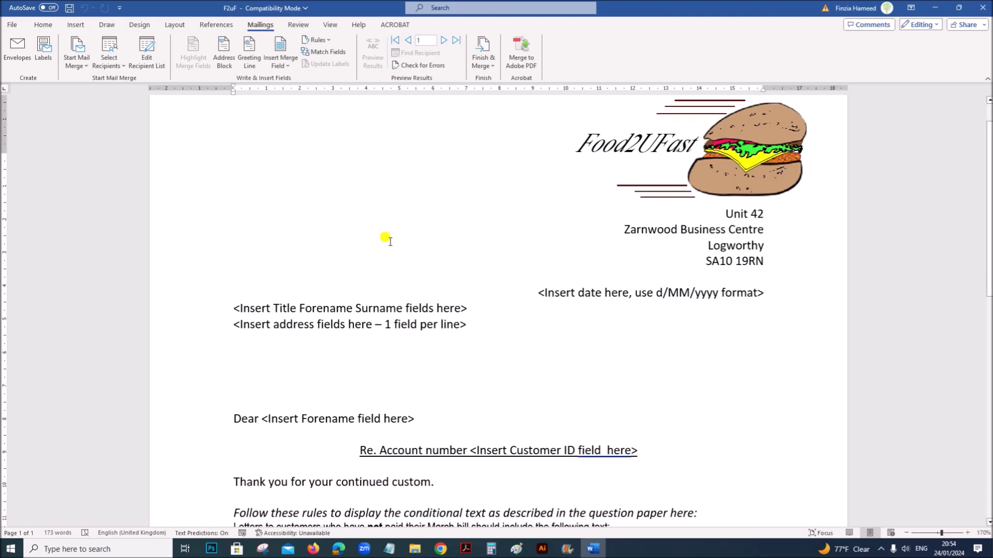
pyautogui.scroll(-2, 387, 239)
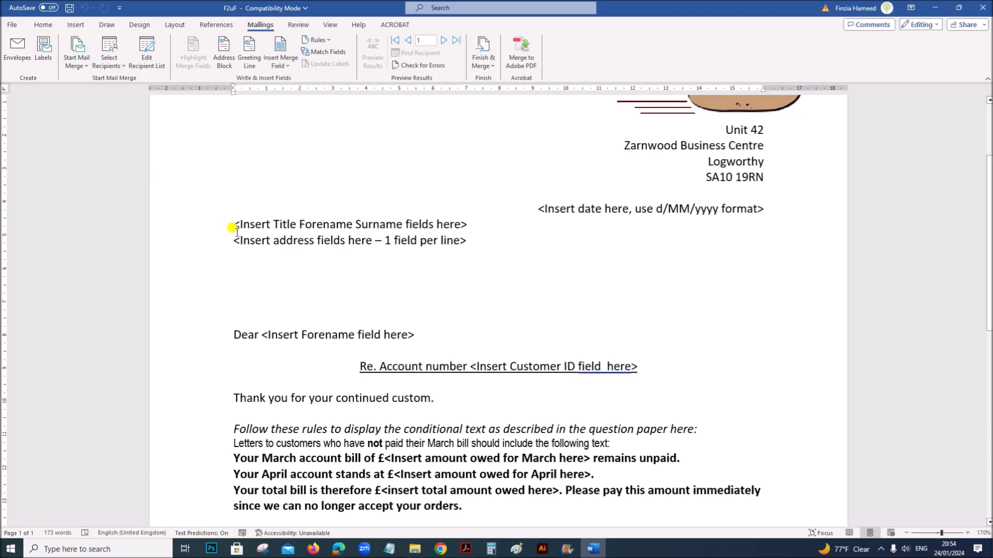
pyautogui.moveTo(535, 208); pyautogui.dragTo(766, 210)
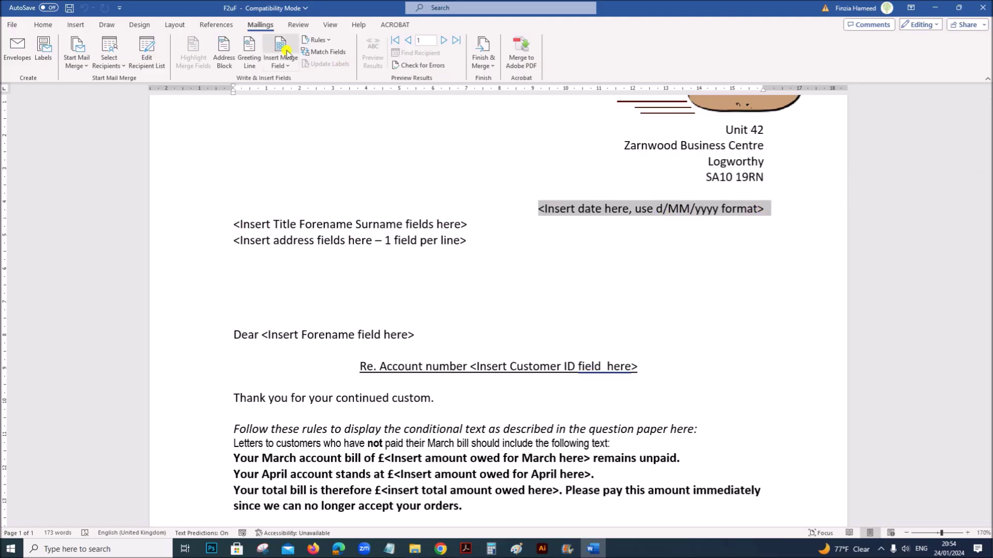
pyautogui.click(76, 24)
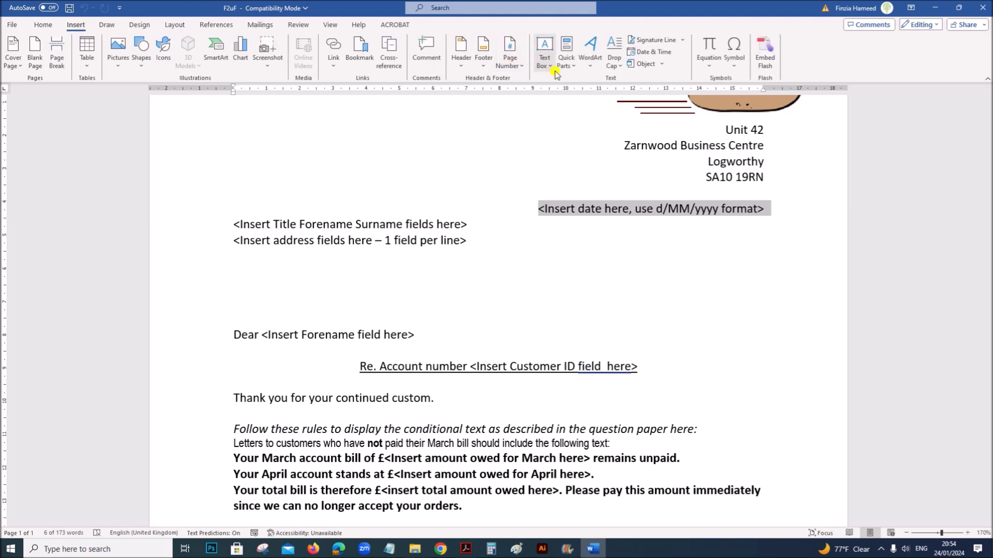
pyautogui.click(669, 53)
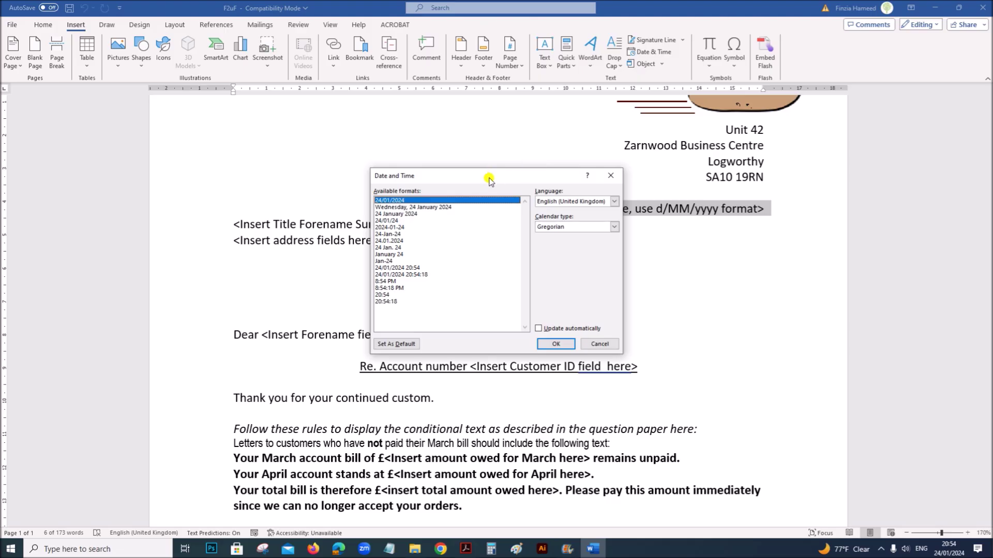
pyautogui.moveTo(485, 182); pyautogui.dragTo(431, 181)
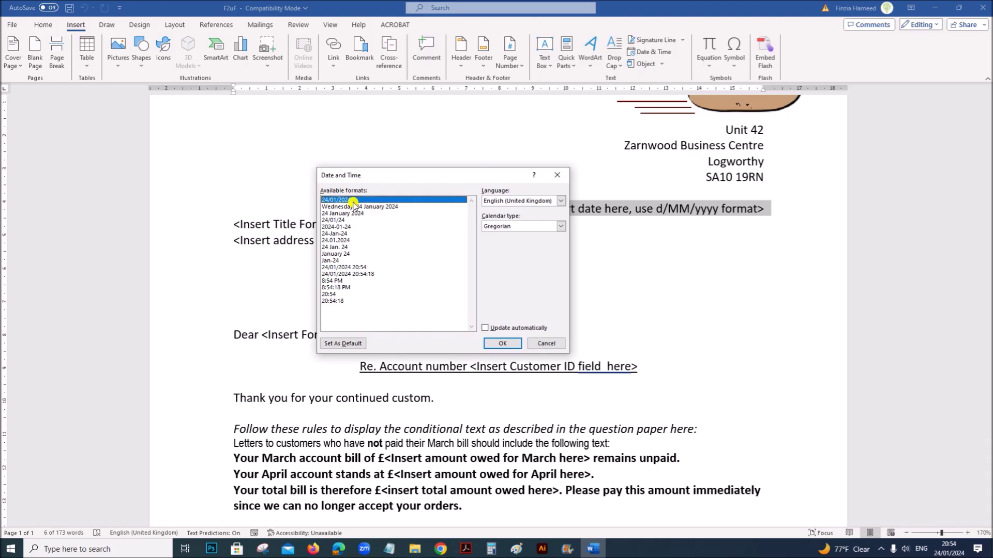
pyautogui.click(485, 328)
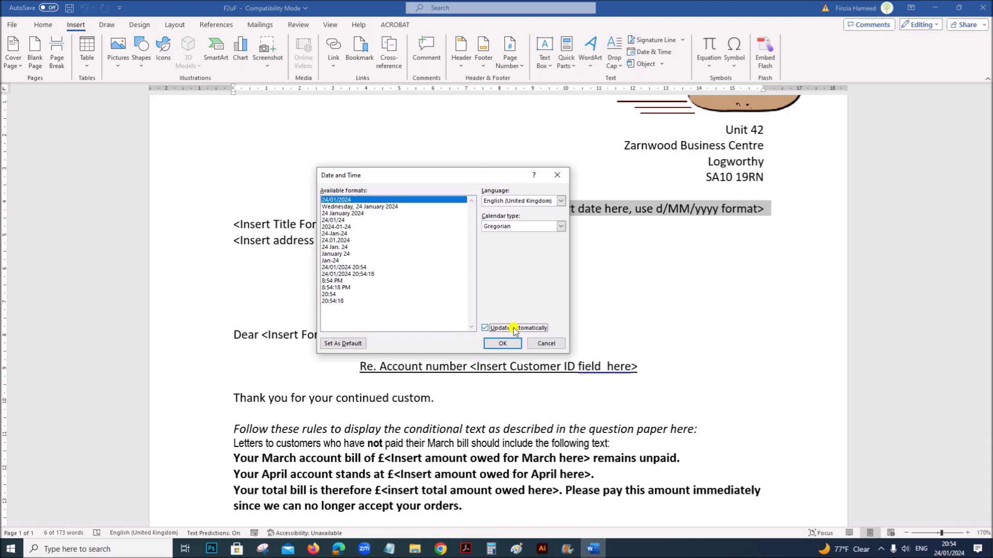
pyautogui.click(500, 344)
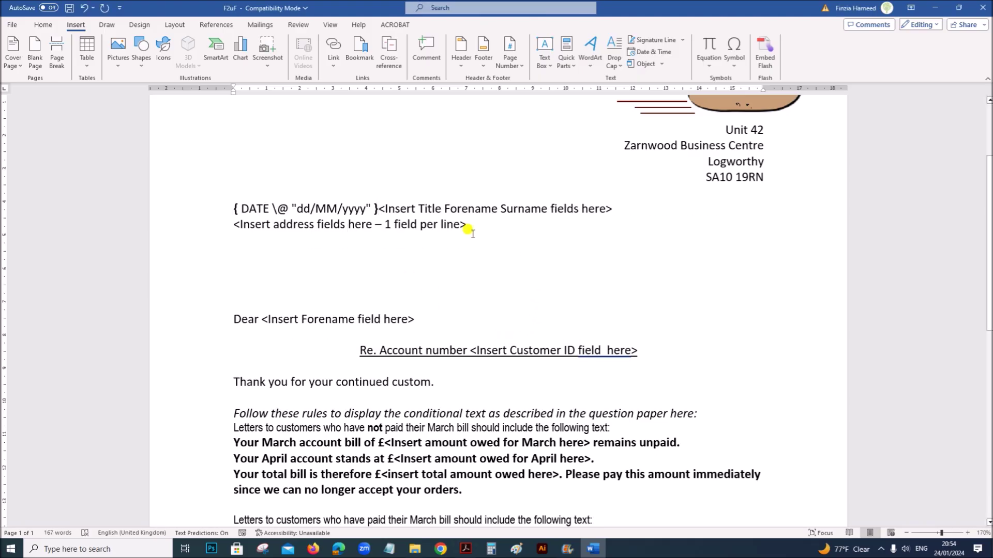
# Put the date field on its own line above the Title Forename Surname placeholder and right-align it
pyautogui.press('Return')
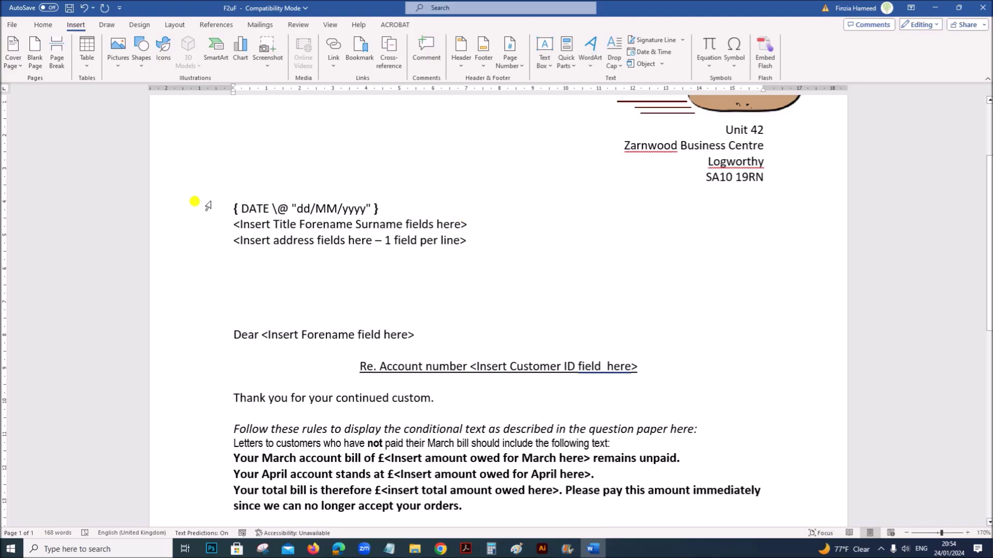
pyautogui.click(192, 212)
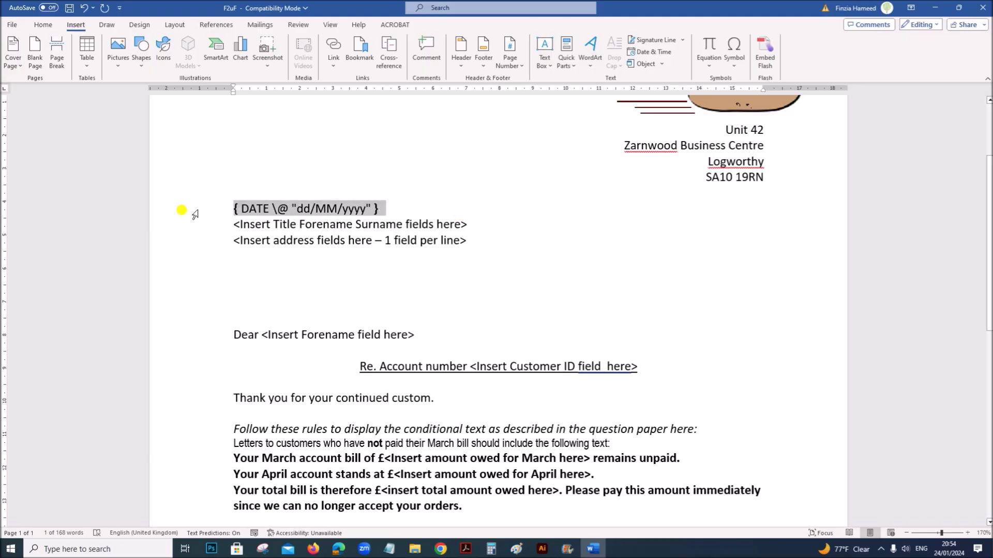
pyautogui.hotkey('ctrl', 'r')
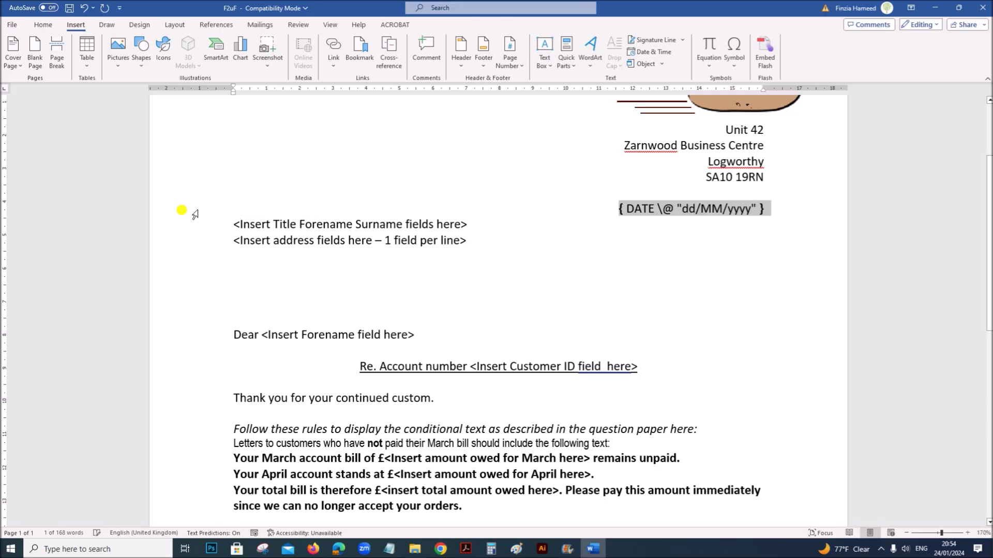
pyautogui.click(648, 209)
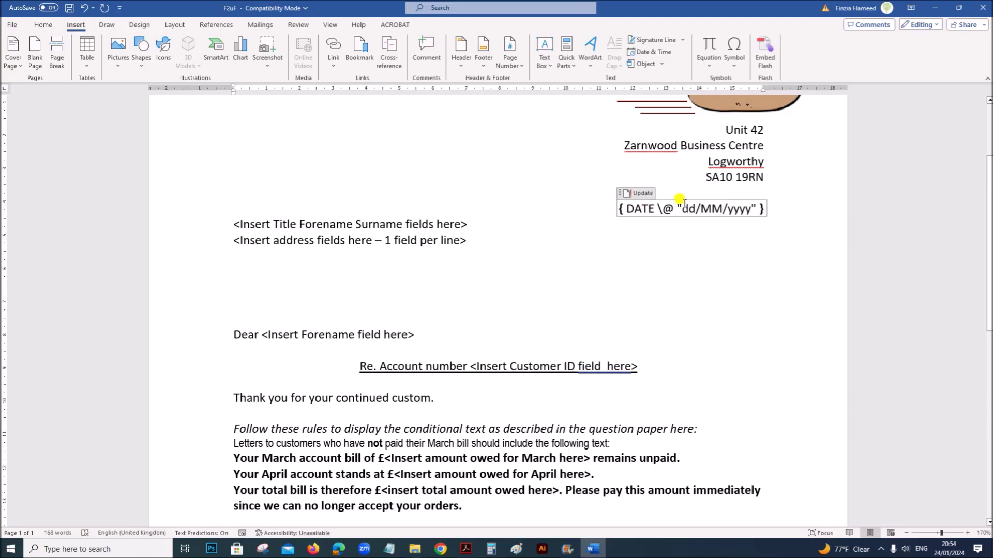
pyautogui.click(697, 217)
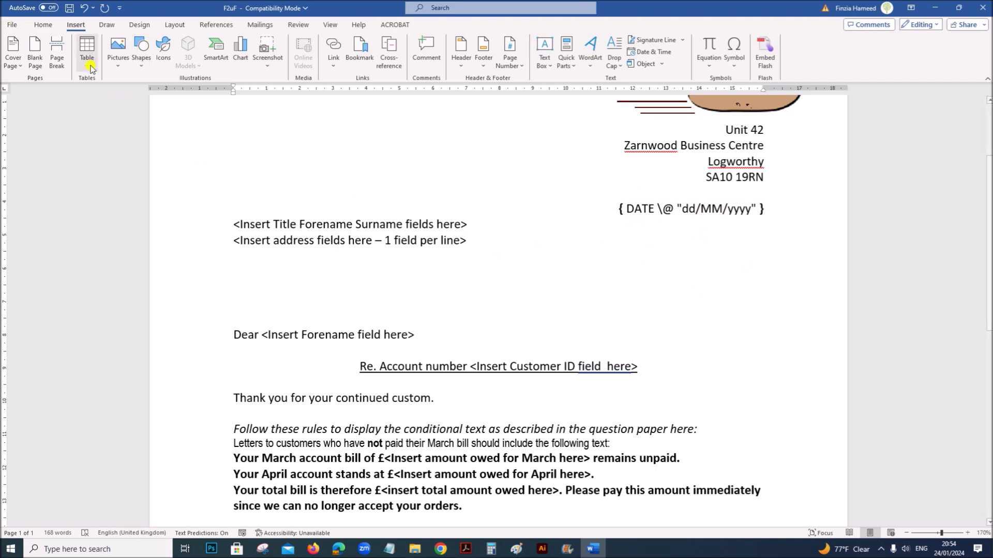
# Check in the advanced options that field codes are set to show instead of their values
pyautogui.click(11, 24)
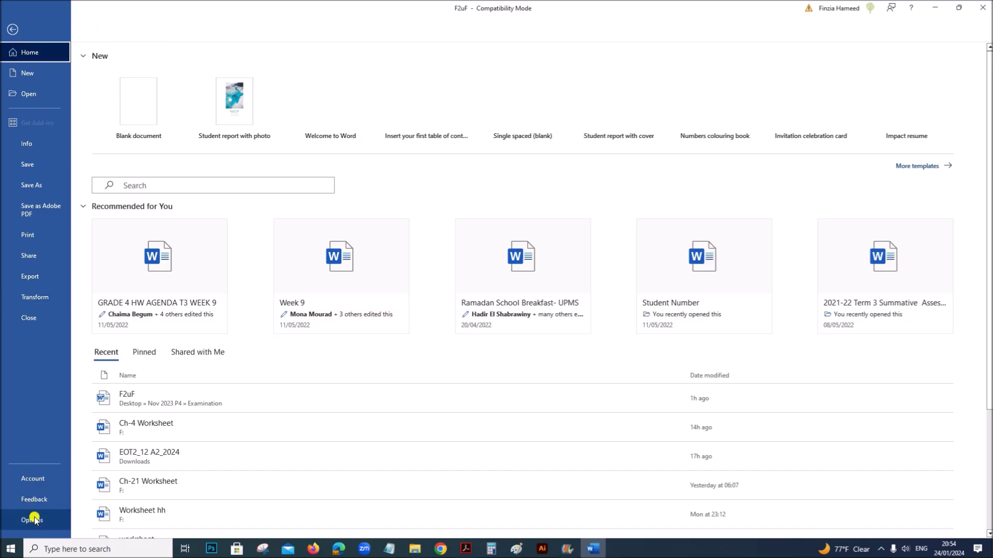
pyautogui.click(24, 520)
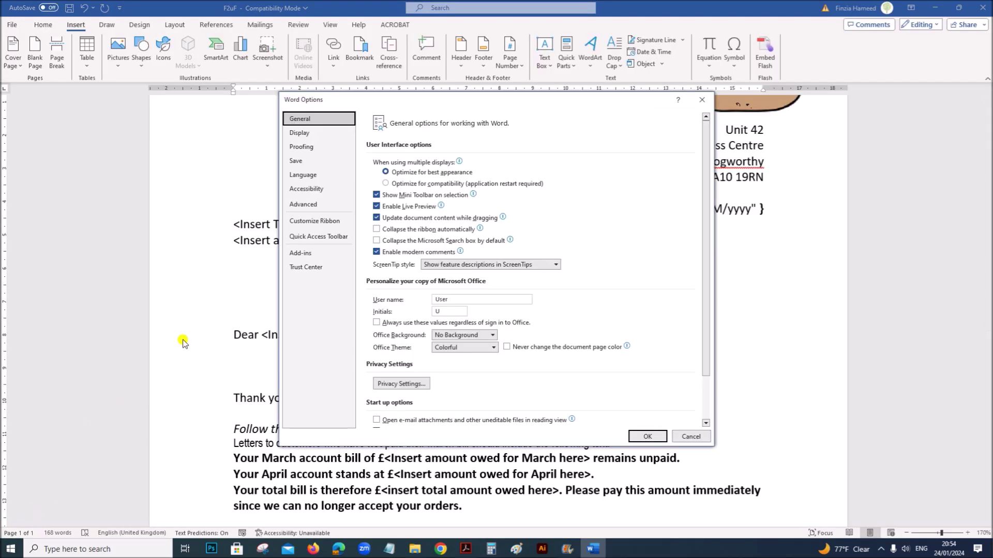
pyautogui.click(327, 209)
pyautogui.scroll(-6, 432, 290)
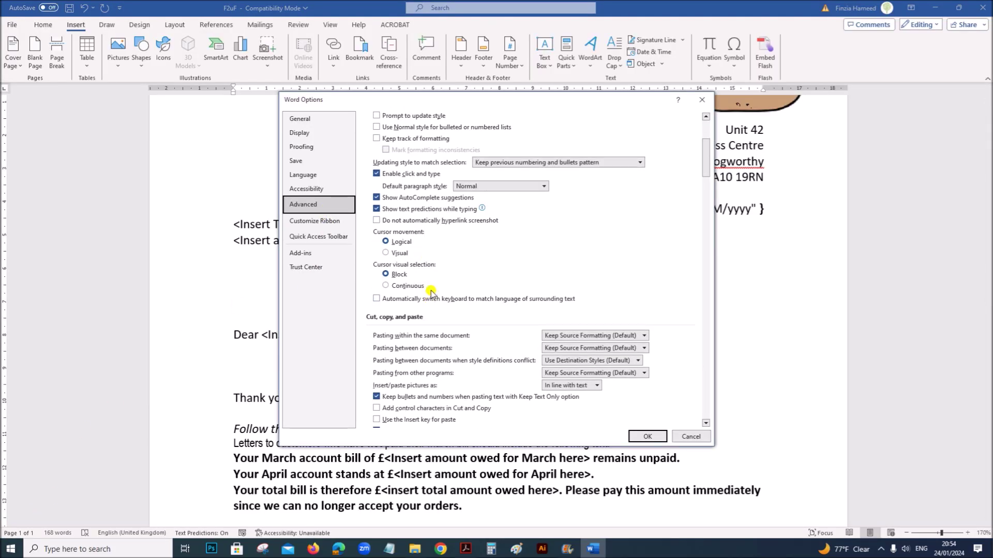
pyautogui.scroll(-9, 432, 289)
pyautogui.scroll(-5, 431, 289)
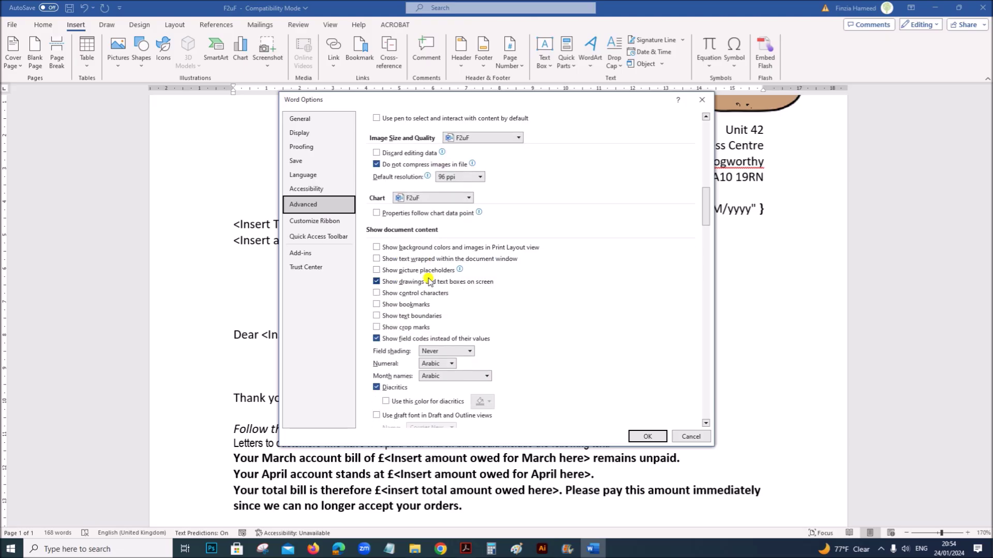
pyautogui.click(382, 340)
pyautogui.click(387, 339)
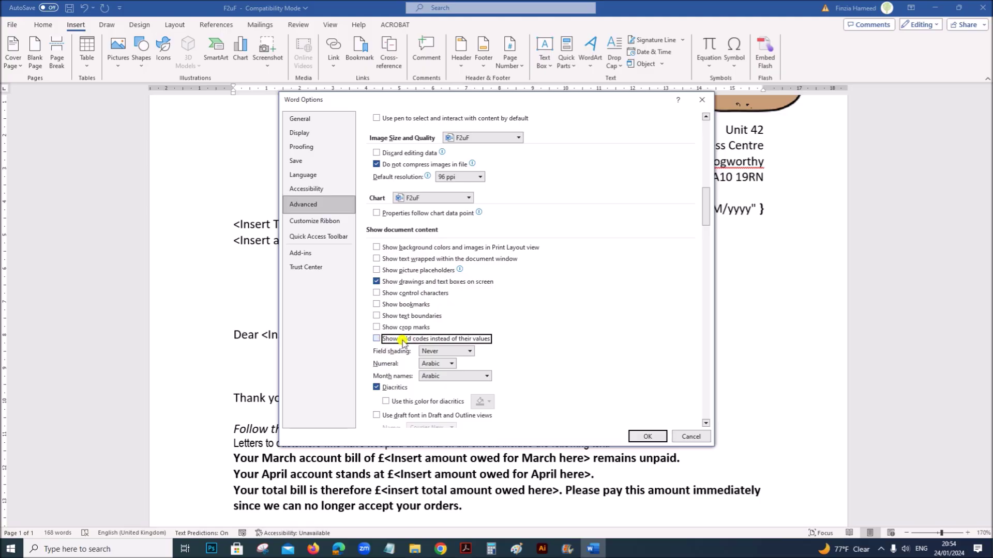
pyautogui.click(377, 340)
pyautogui.moveTo(463, 103); pyautogui.dragTo(335, 97)
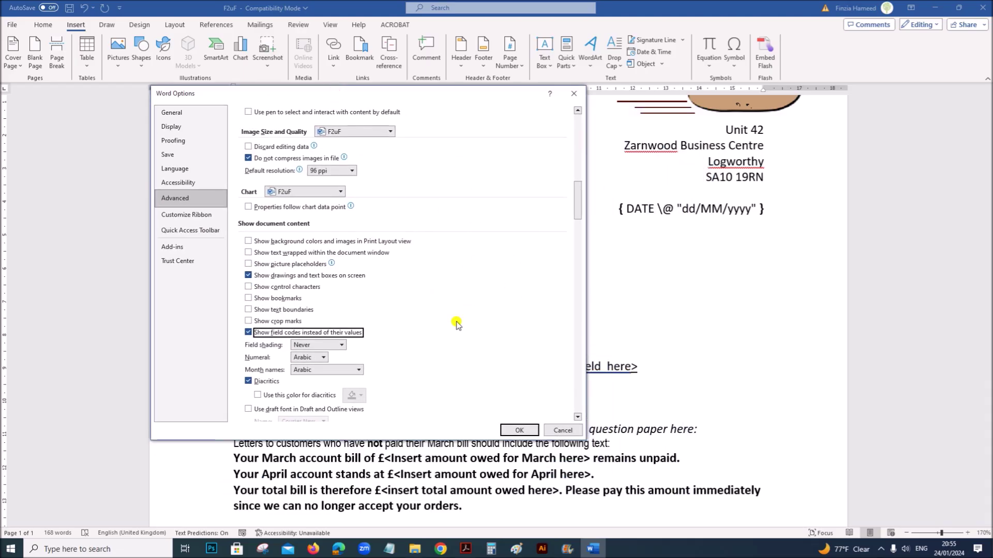
pyautogui.click(519, 429)
# Edit the date field's format code to d/MM/yyyy, with a single-digit day
pyautogui.click(659, 207)
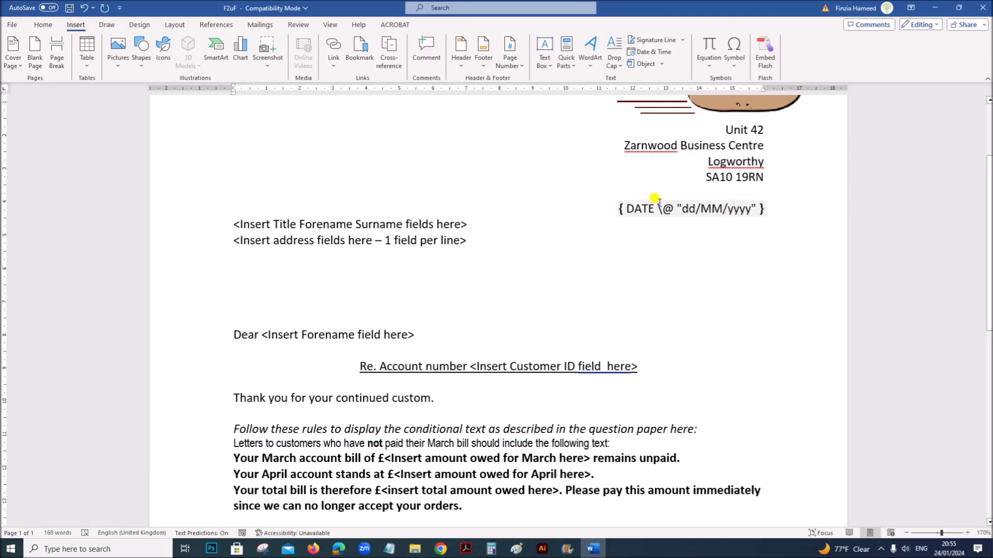
pyautogui.click(734, 207)
pyautogui.click(688, 208)
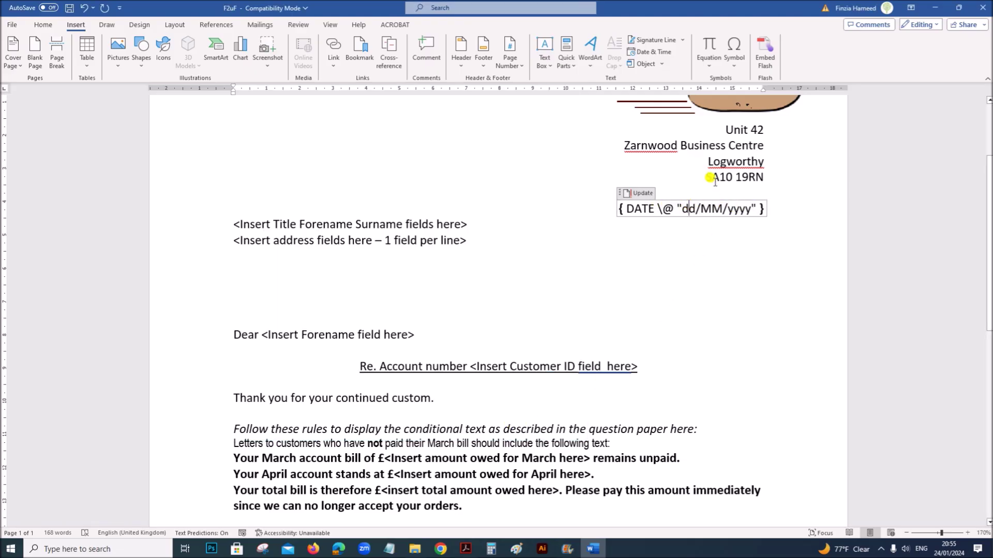
pyautogui.press('Delete')
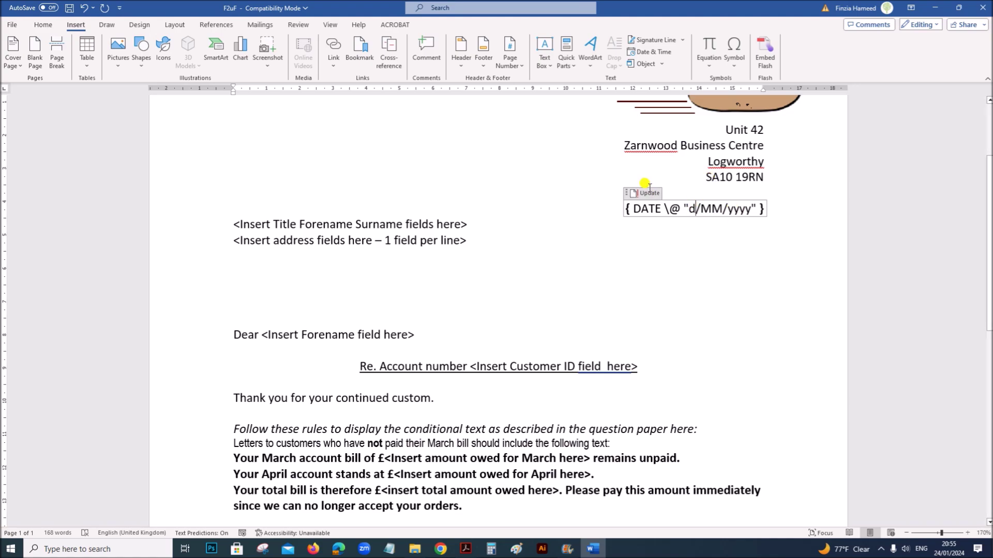
pyautogui.click(306, 257)
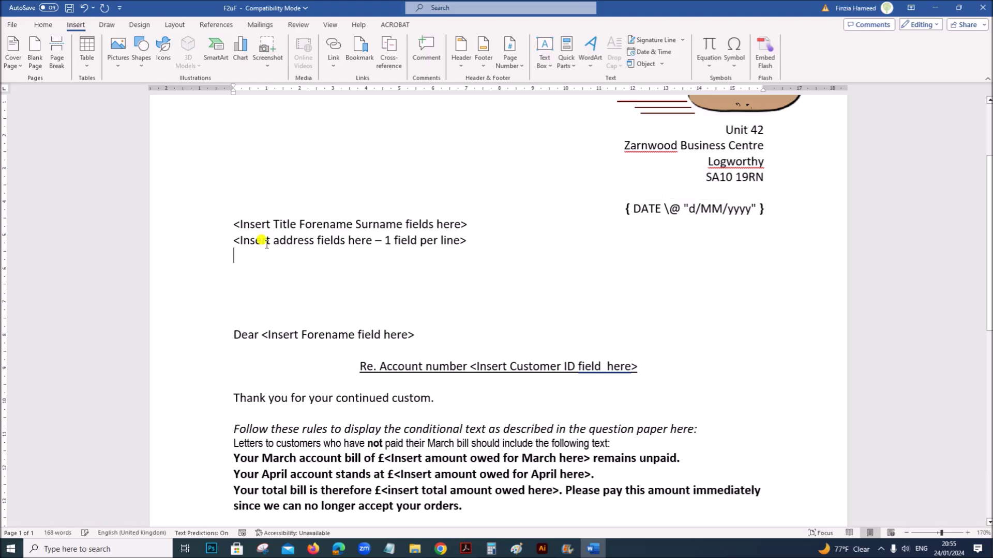
# Replace the Title Forename Surname placeholder with the Title, Forename and Surname merge fields on one line, separated by spaces
pyautogui.moveTo(230, 222); pyautogui.dragTo(468, 222)
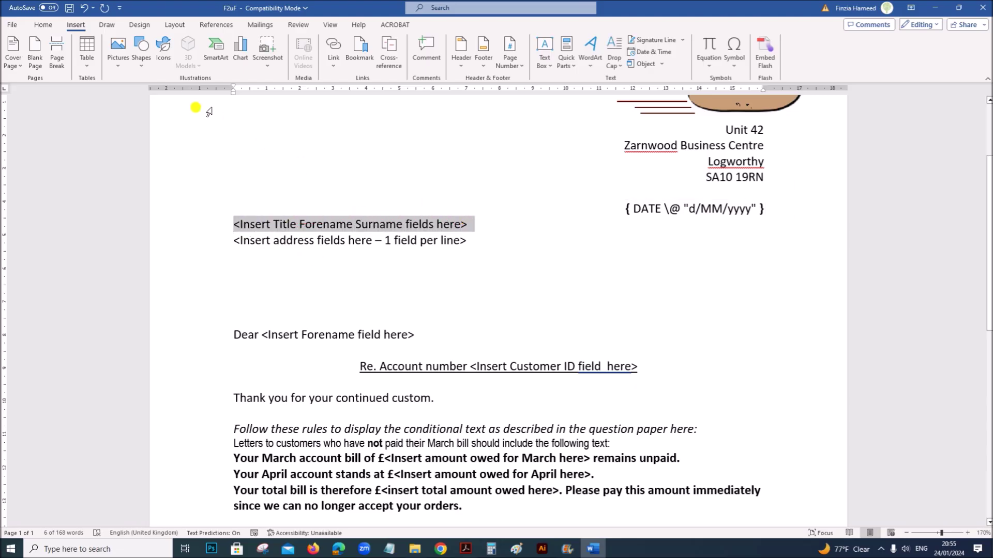
pyautogui.click(260, 24)
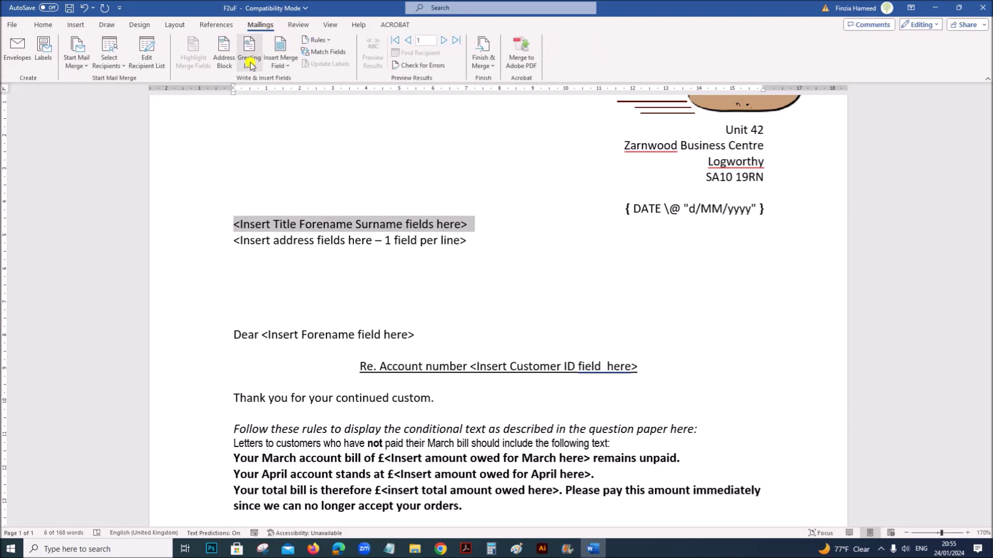
pyautogui.click(280, 61)
pyautogui.click(287, 80)
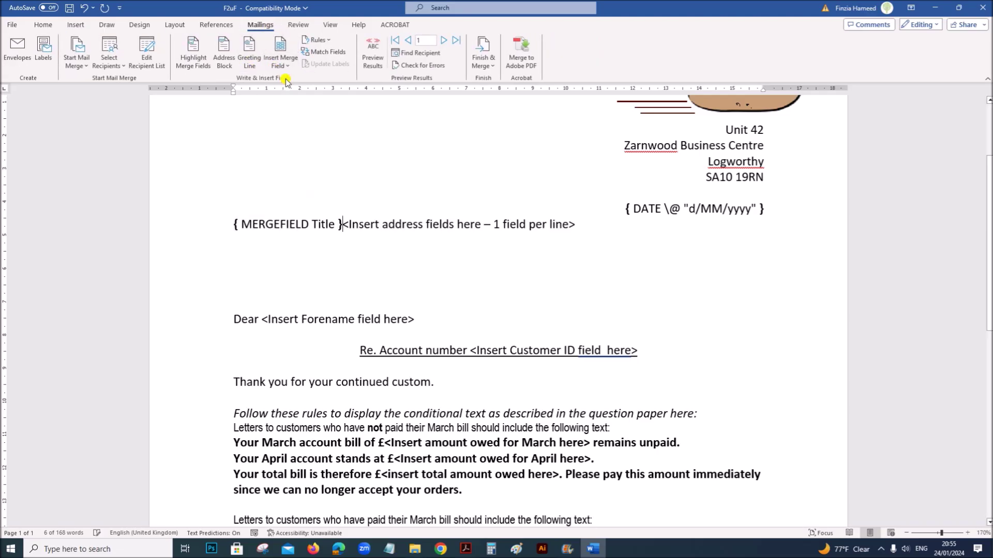
pyautogui.press('Return')
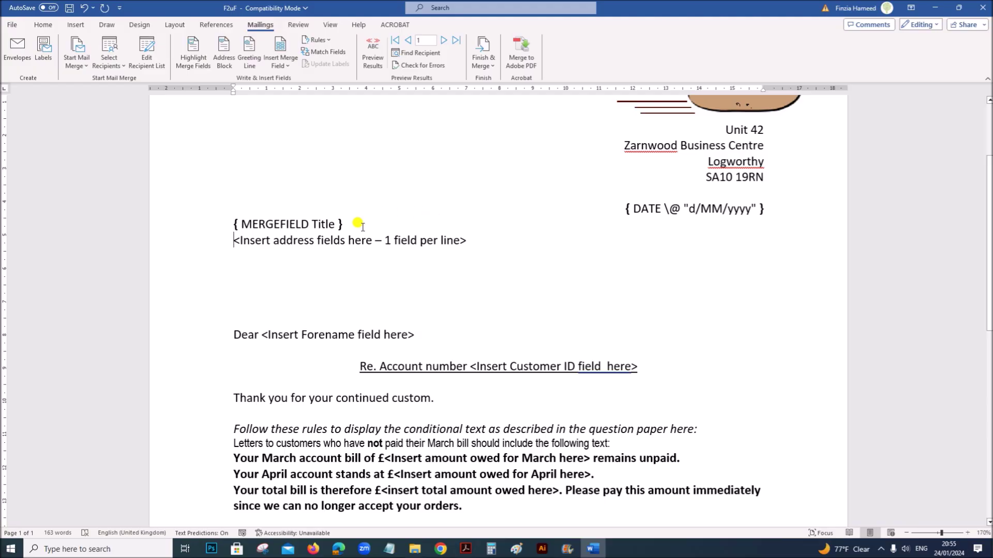
pyautogui.click(275, 65)
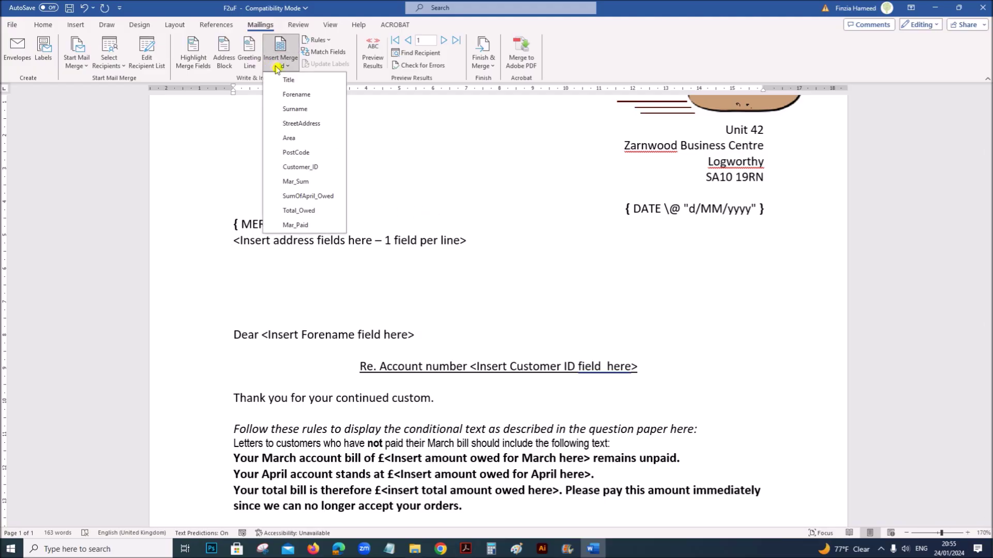
pyautogui.click(304, 95)
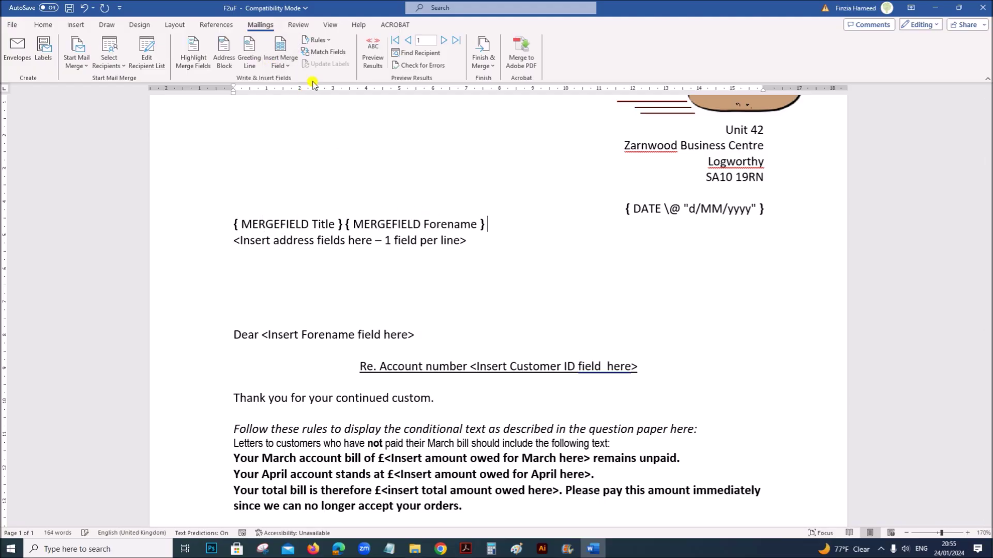
pyautogui.click(287, 65)
pyautogui.click(294, 109)
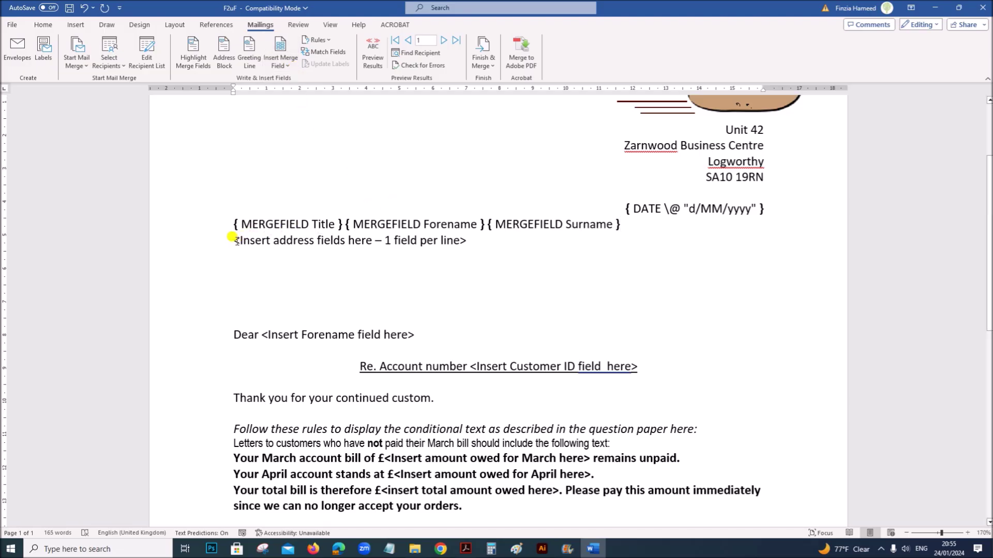
# Replace the address placeholder with the StreetAddress, Area and PostCode merge fields, each on its own line
pyautogui.moveTo(231, 239); pyautogui.dragTo(470, 244)
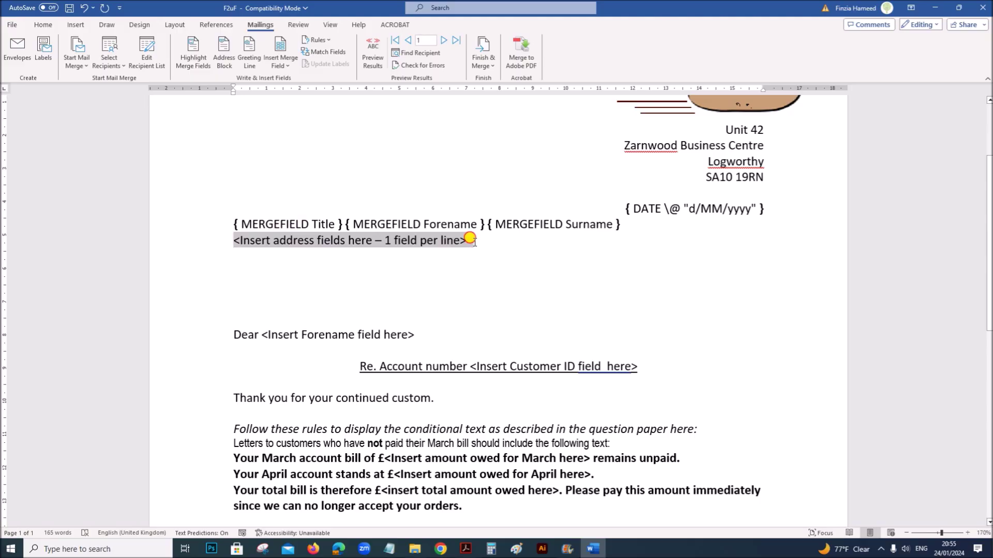
pyautogui.click(283, 65)
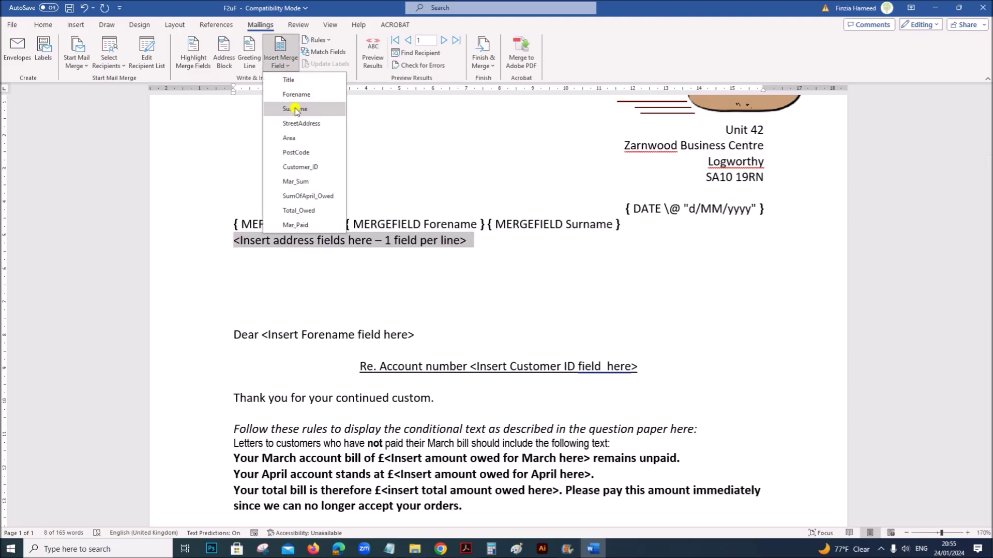
pyautogui.click(300, 123)
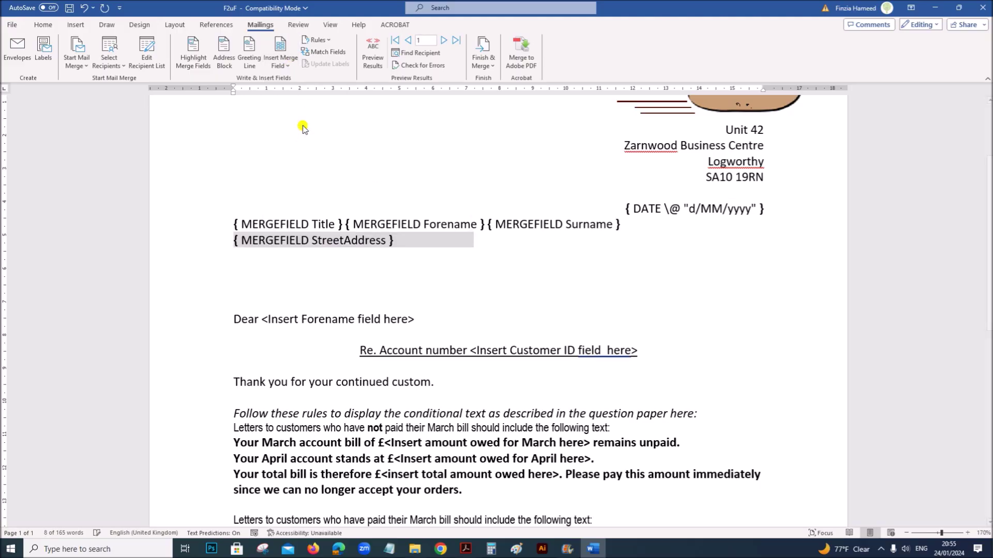
pyautogui.press('Return')
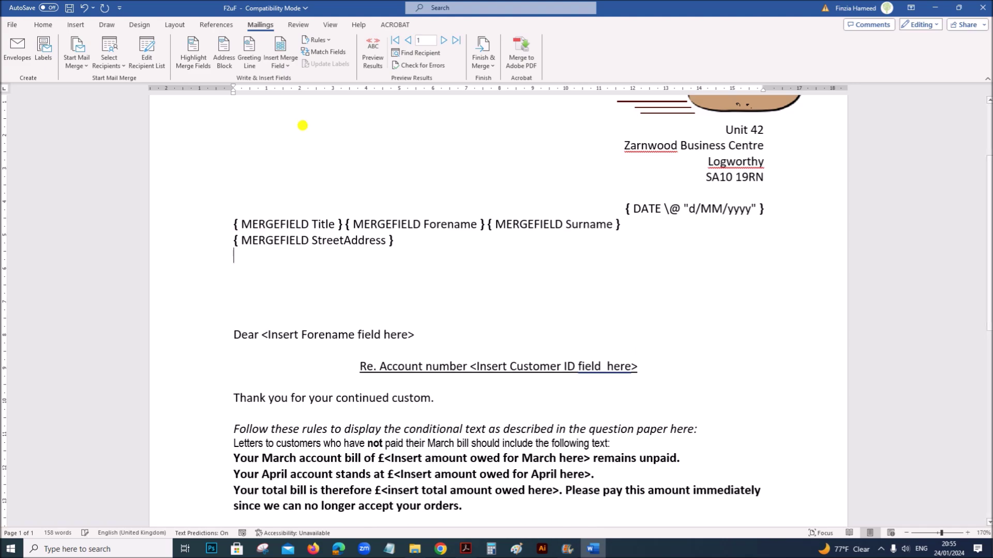
pyautogui.click(287, 66)
pyautogui.click(289, 137)
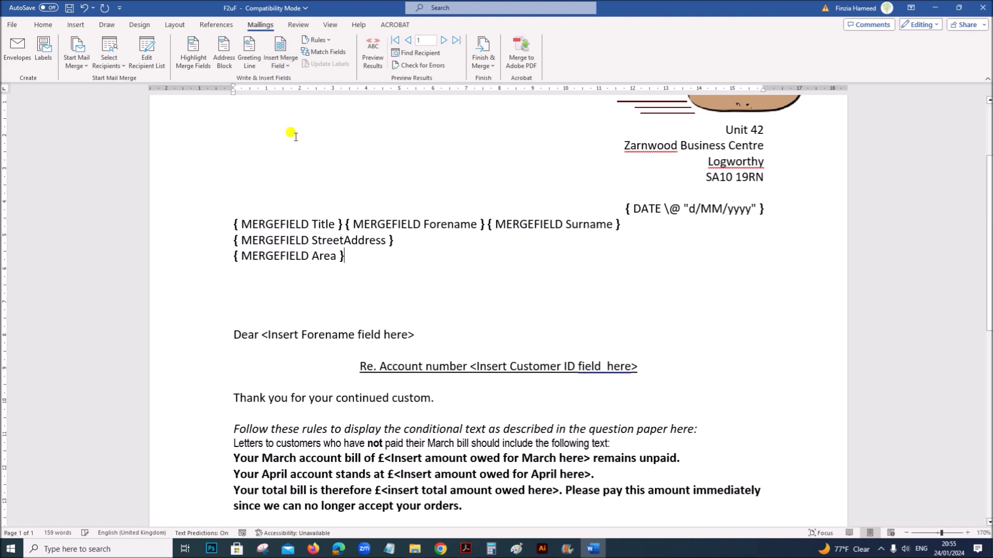
pyautogui.press('Return')
pyautogui.click(286, 63)
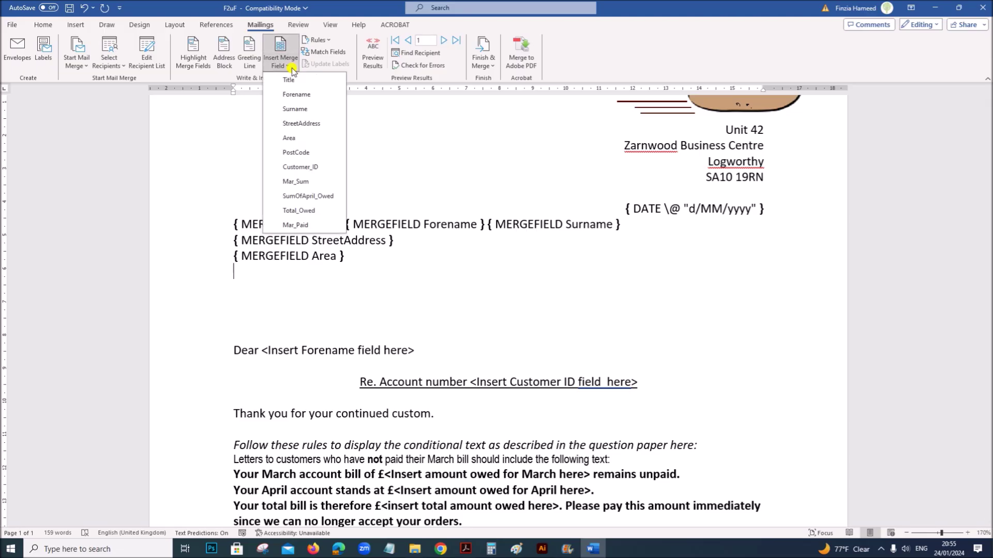
pyautogui.click(299, 152)
pyautogui.press('Return')
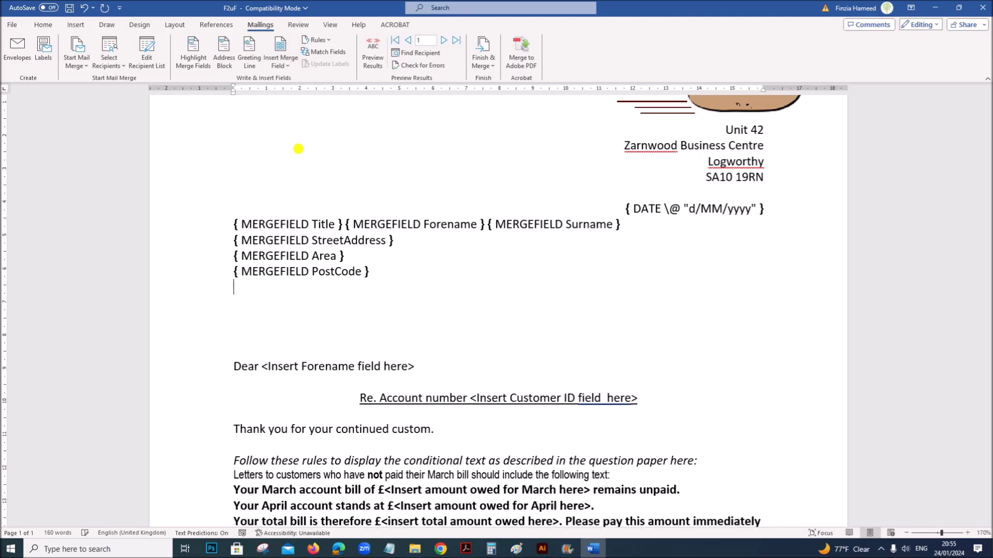
# Remove one surplus blank line between the PostCode field and the Dear line
pyautogui.click(286, 62)
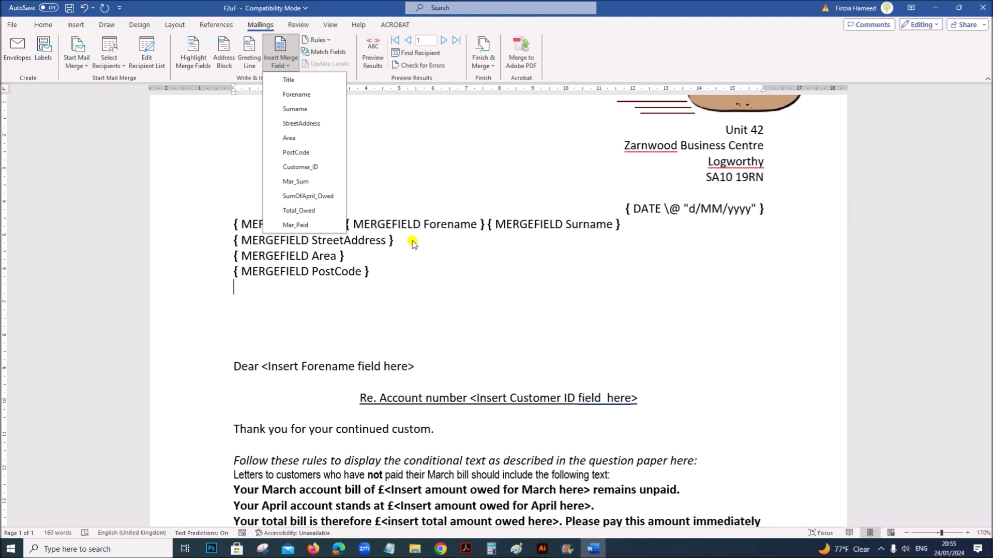
pyautogui.click(292, 302)
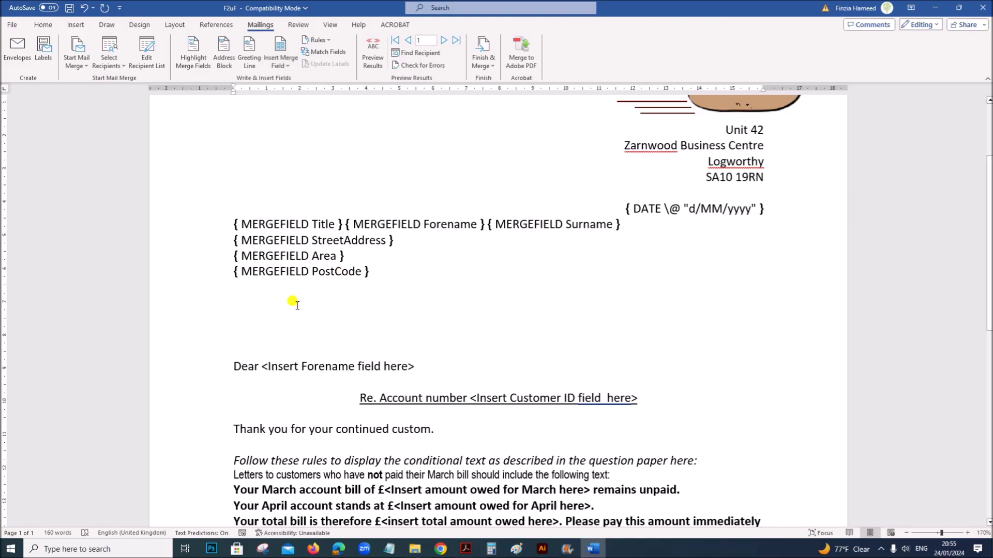
pyautogui.press('Delete')
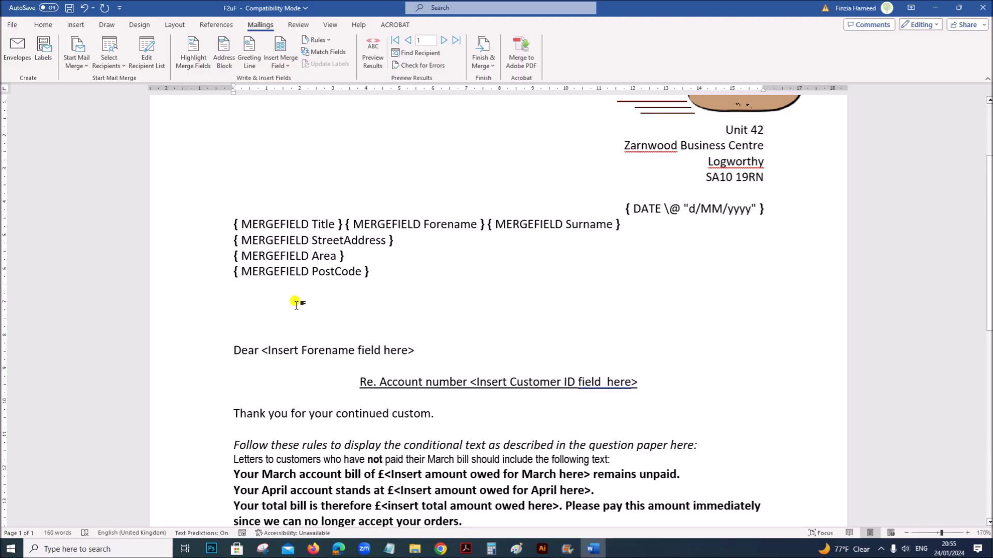
# Replace the forename placeholder after Dear with the Forename merge field
pyautogui.moveTo(264, 351); pyautogui.dragTo(400, 351)
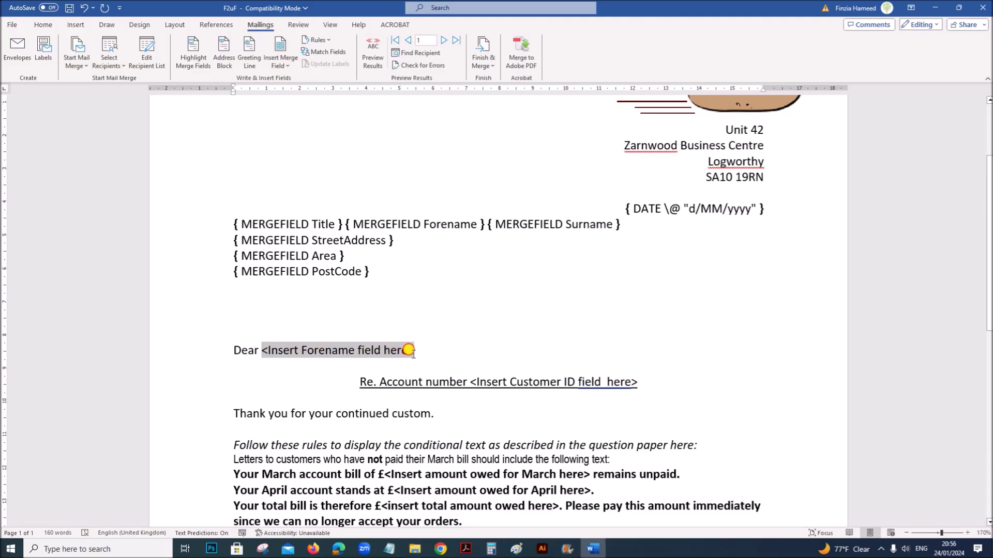
pyautogui.moveTo(408, 350); pyautogui.dragTo(414, 351)
pyautogui.click(287, 66)
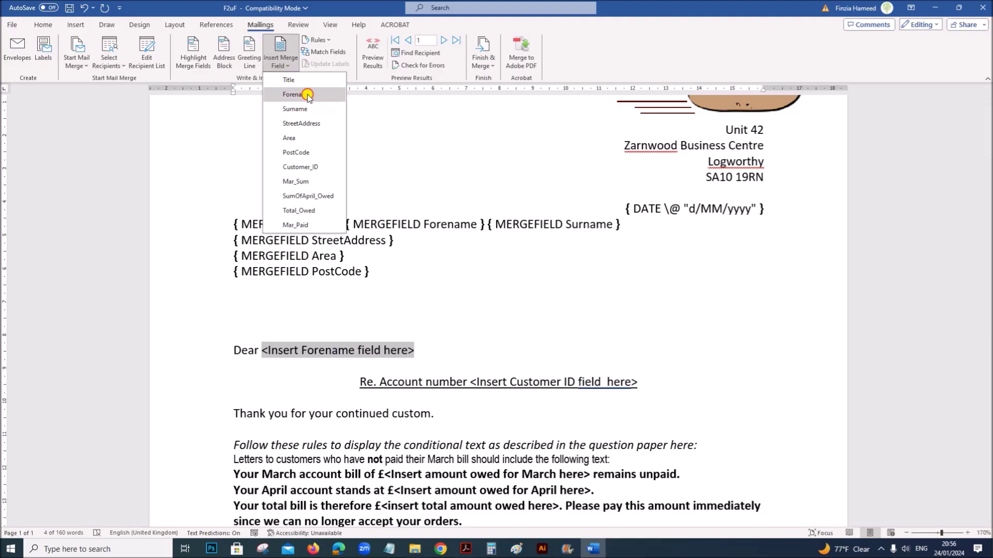
pyautogui.click(294, 95)
# Replace the Customer ID placeholder in the account number heading with the Customer_ID merge field
pyautogui.scroll(-3, 484, 372)
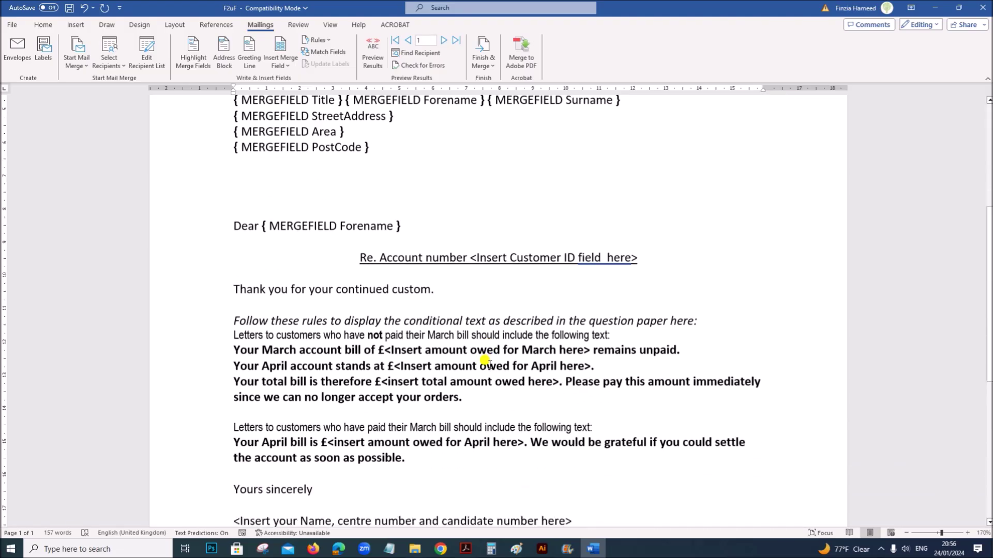
pyautogui.moveTo(471, 255); pyautogui.dragTo(636, 255)
pyautogui.click(281, 62)
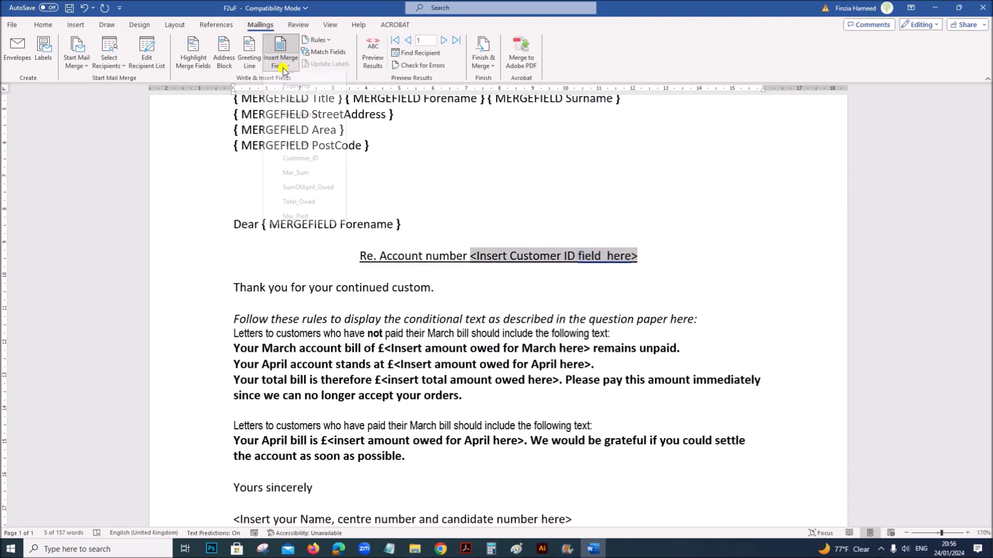
pyautogui.click(300, 166)
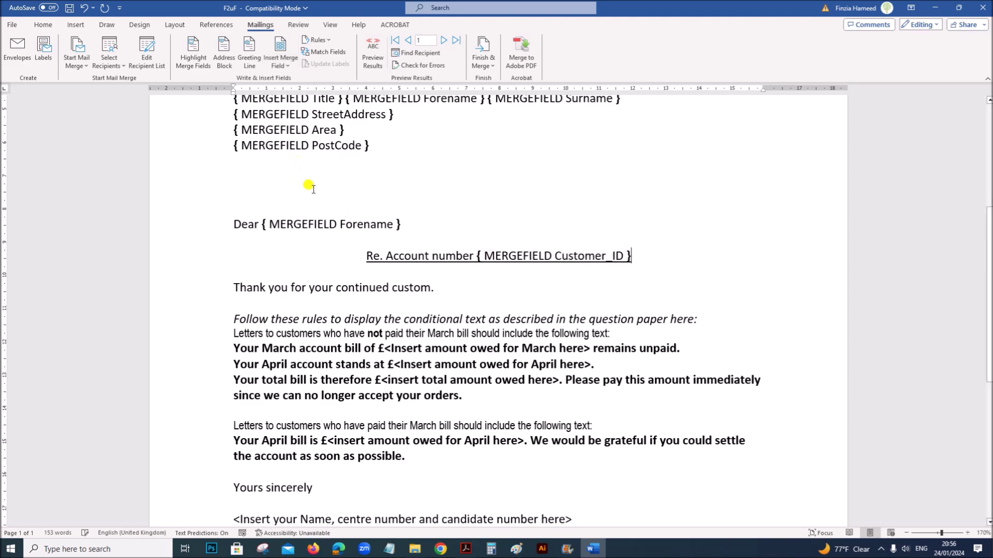
# Delete the italic instruction line about following the rules for conditional text from the letter
pyautogui.scroll(-5, 372, 253)
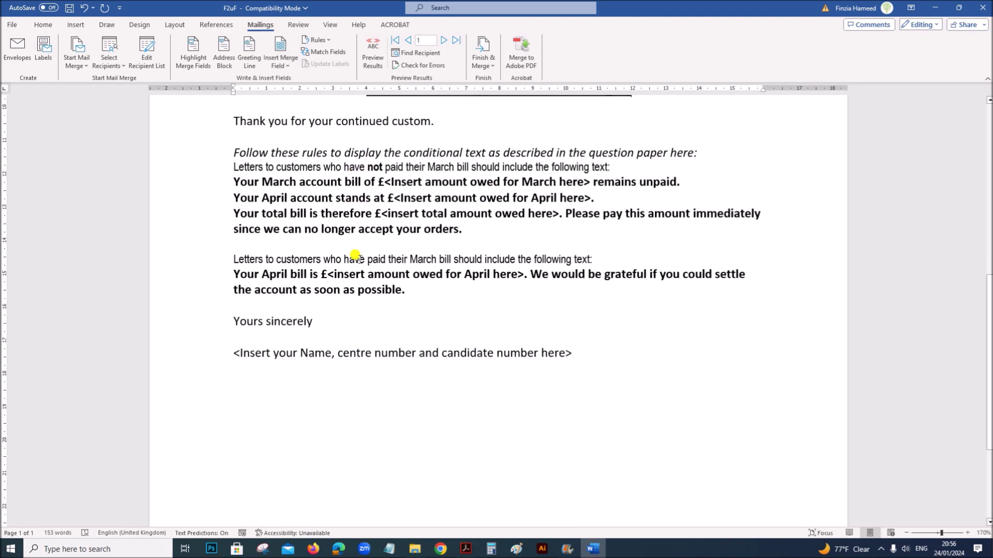
pyautogui.scroll(5, 357, 258)
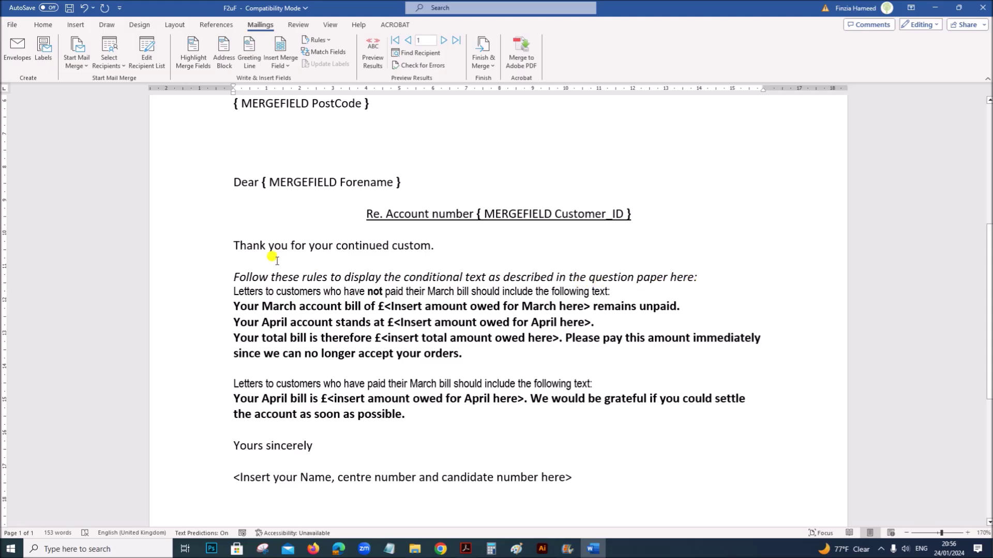
pyautogui.moveTo(224, 267); pyautogui.dragTo(706, 284)
pyautogui.press('Delete')
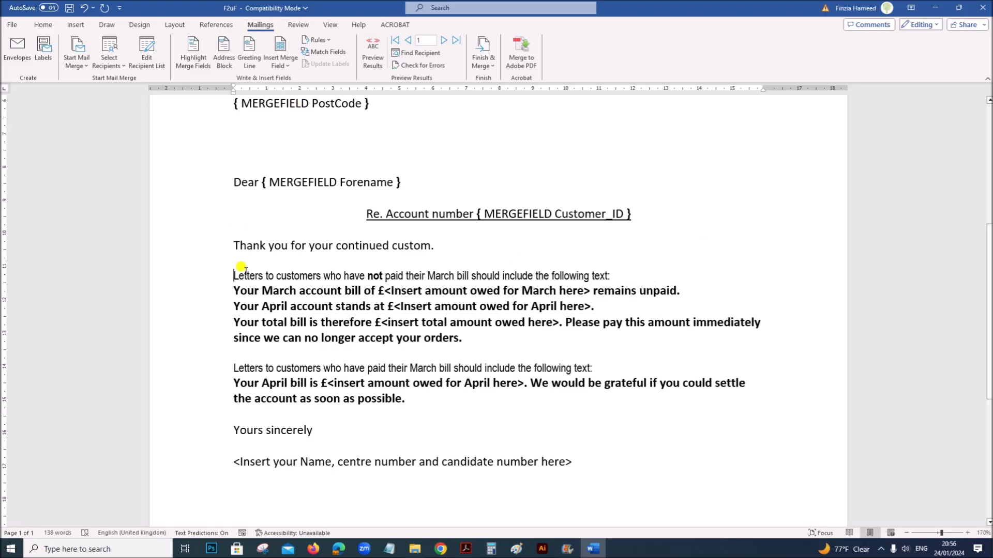
# Add a blank line above the not-paid instruction and copy the bold March, April and total bill text beneath that instruction
pyautogui.press('Return')
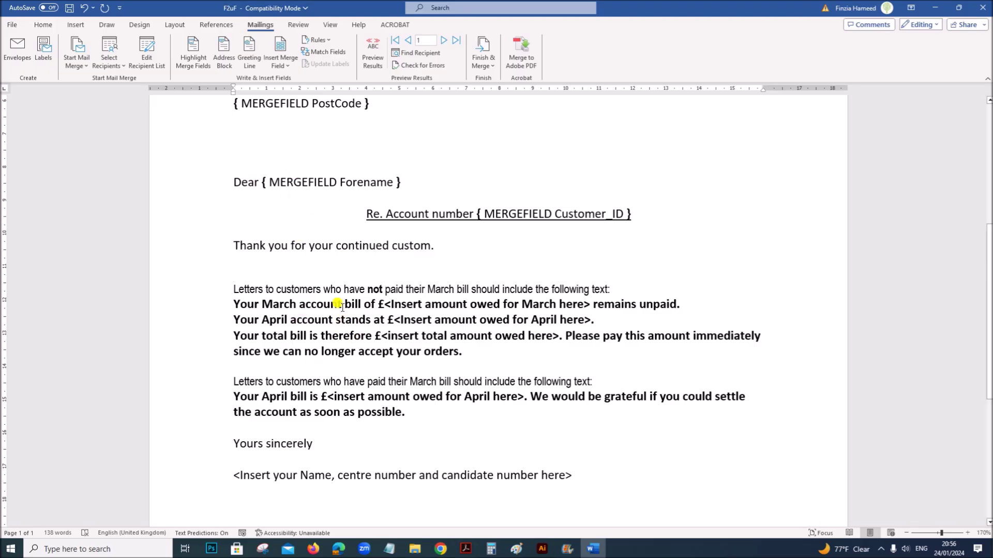
pyautogui.moveTo(323, 287); pyautogui.dragTo(437, 282)
pyautogui.click(366, 338)
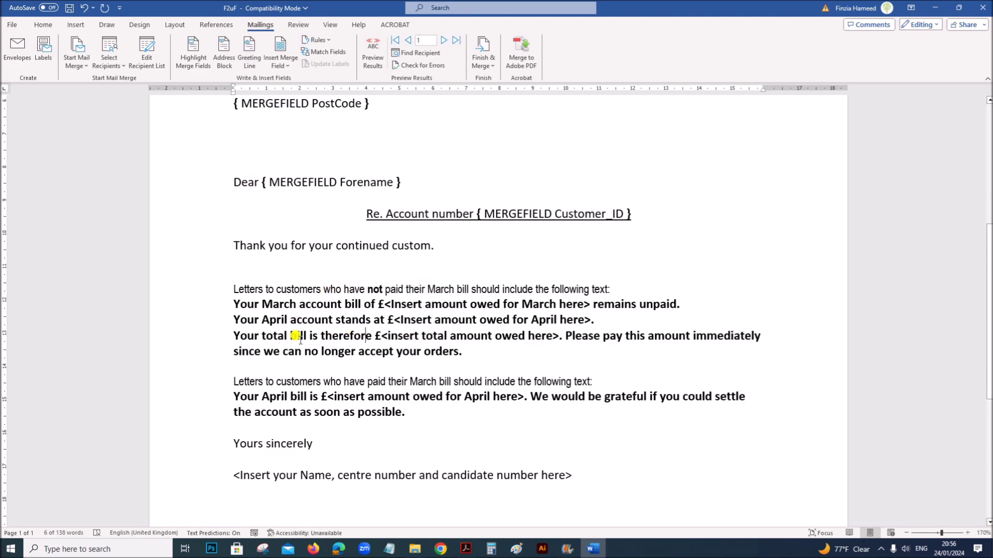
pyautogui.moveTo(232, 300); pyautogui.dragTo(464, 356)
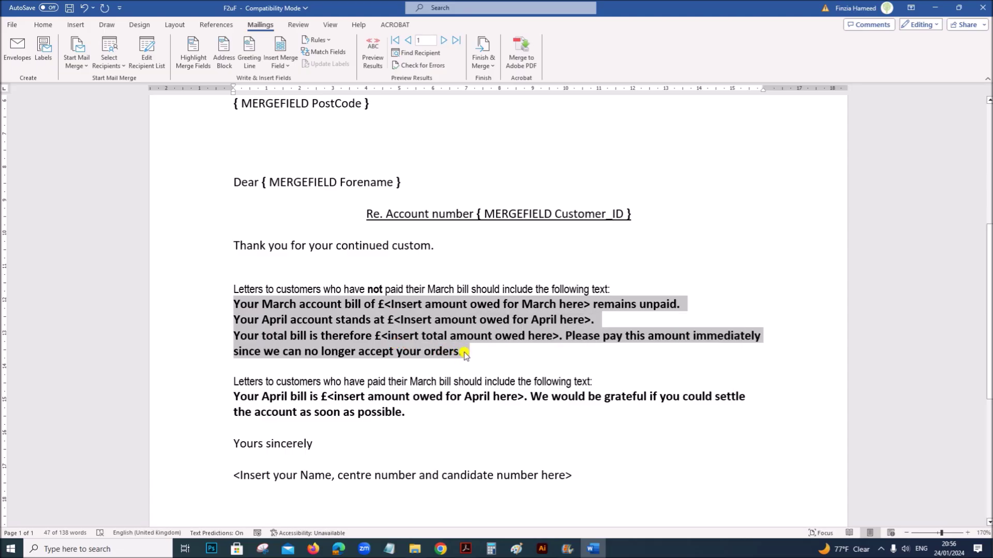
# Start an If...Then...Else rule on the blank line with the condition Mar_Paid equal to N
pyautogui.click(236, 266)
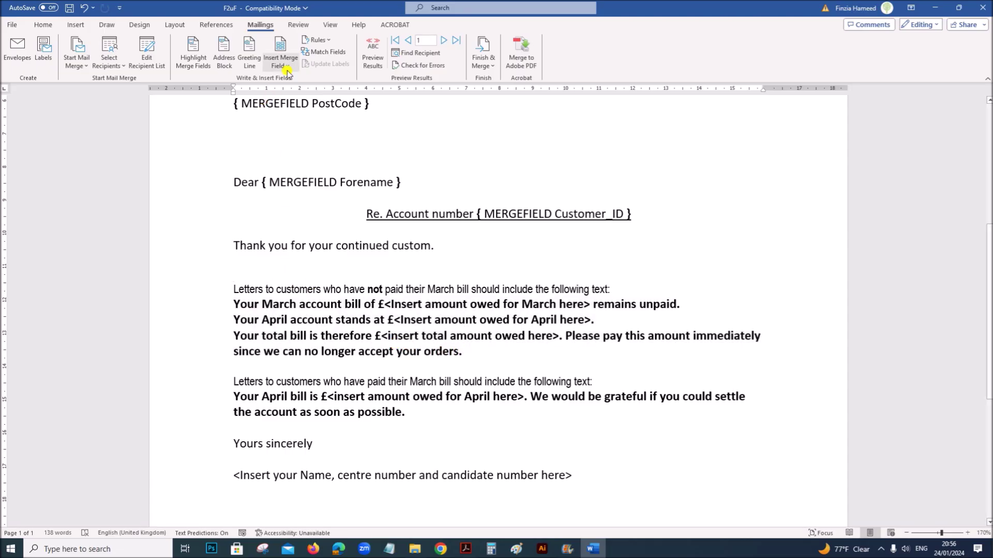
pyautogui.click(321, 43)
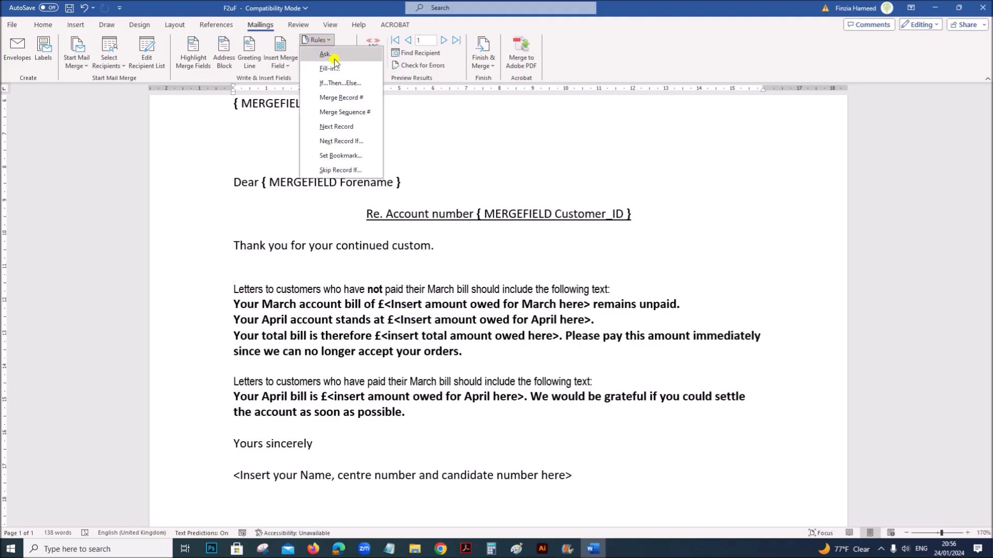
pyautogui.click(334, 82)
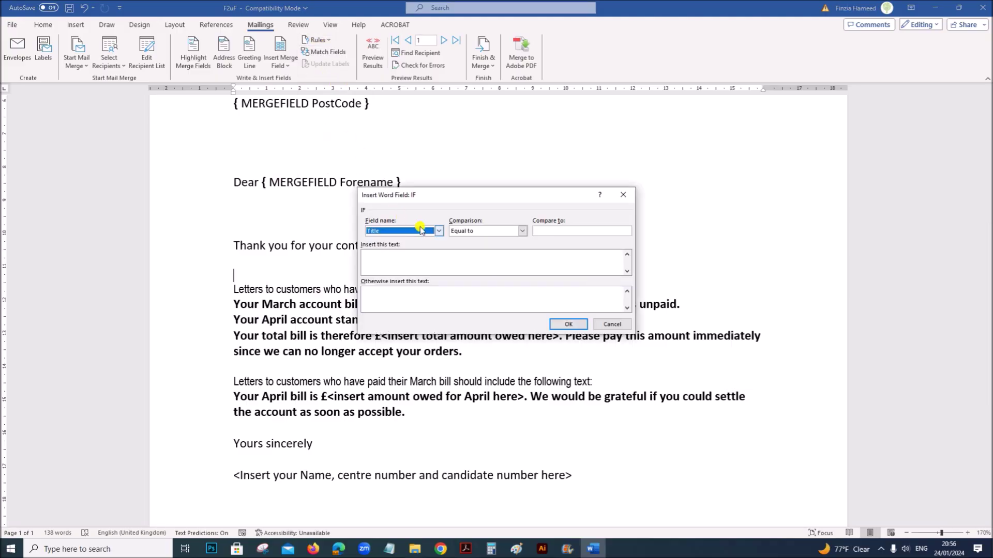
pyautogui.click(438, 230)
pyautogui.scroll(-3, 439, 262)
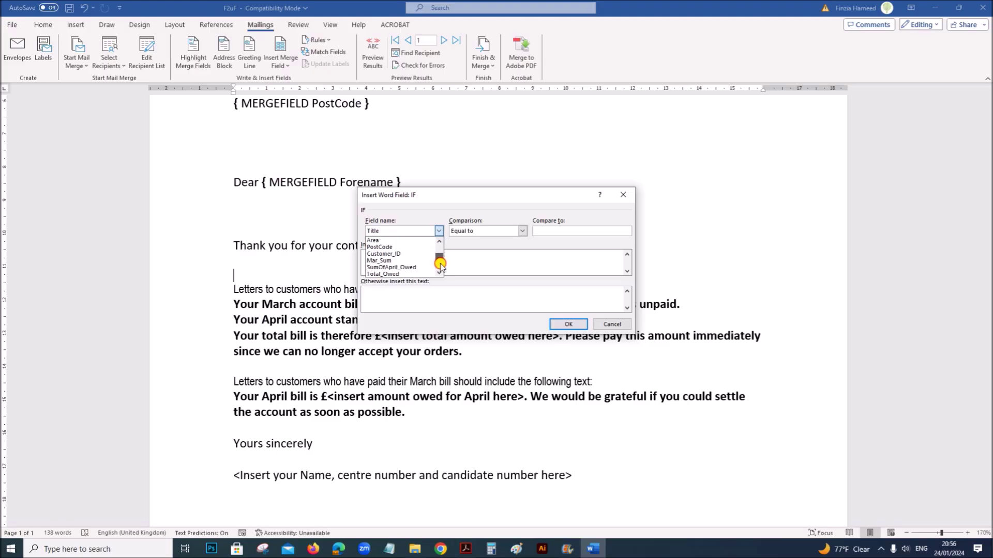
pyautogui.click(408, 274)
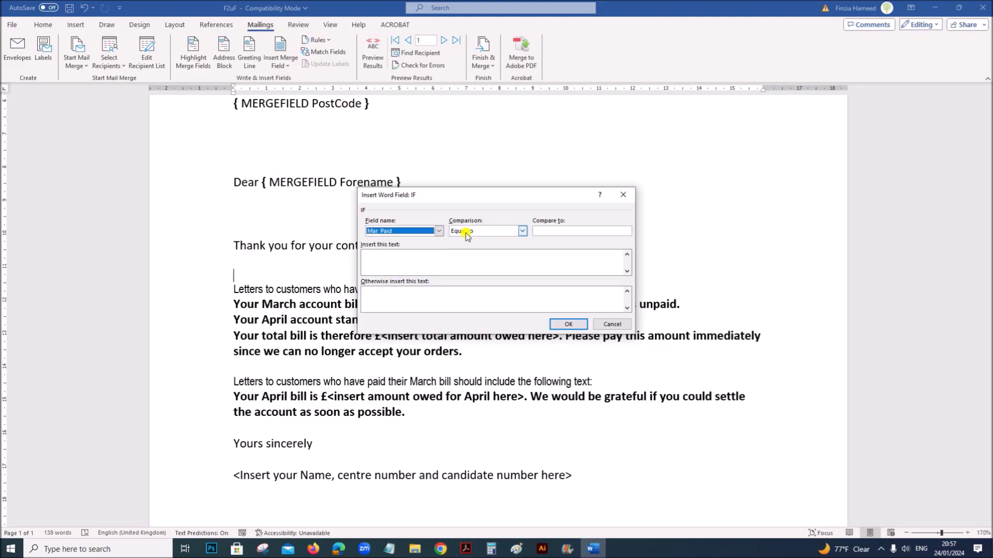
pyautogui.click(538, 230)
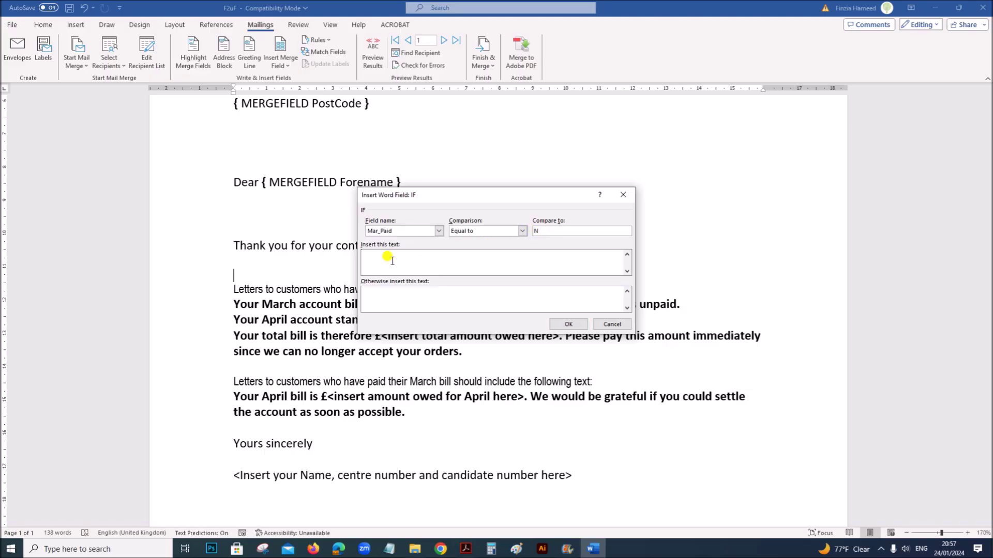
# Paste the copied March-unpaid text as the rule's text to insert, leave the otherwise text empty, and create the rule
pyautogui.press('Tab')
pyautogui.write('Your March account bill of £<Insert amount owed for March here> remains unpaid.  Your April account stands at £<Insert amount owed for April here>.')
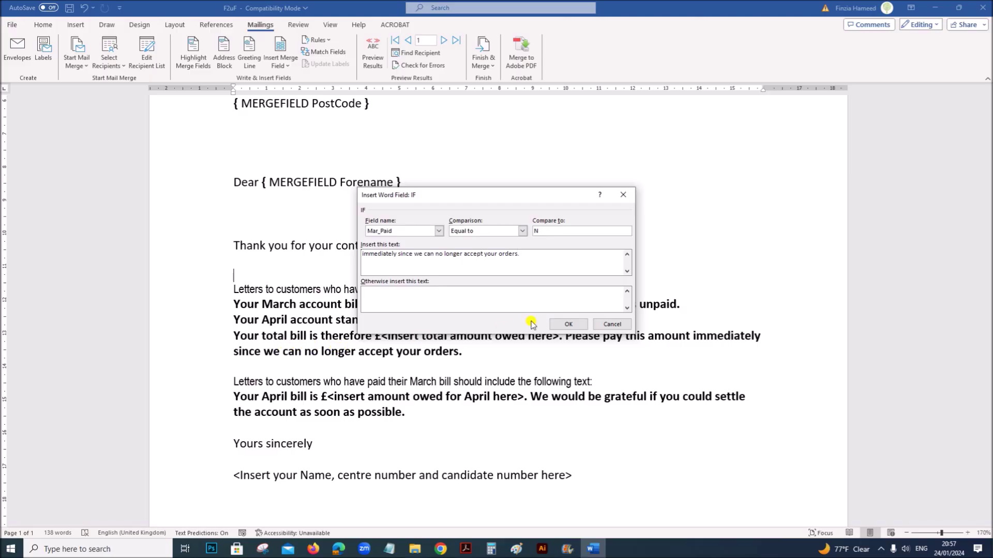
pyautogui.click(568, 324)
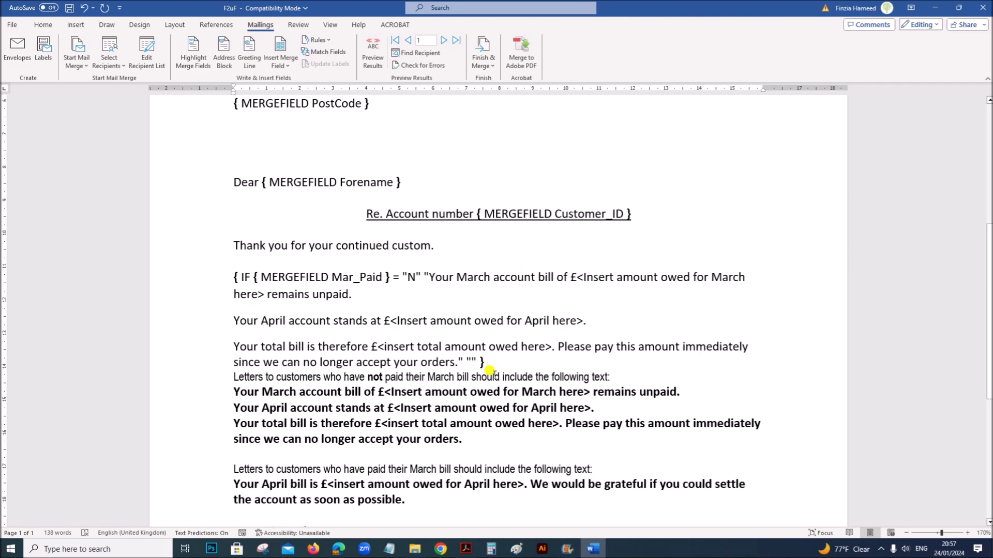
# Add a line break after the IF field and delete the original not-paid instruction with its bold text
pyautogui.press('Return')
pyautogui.scroll(-3, 465, 362)
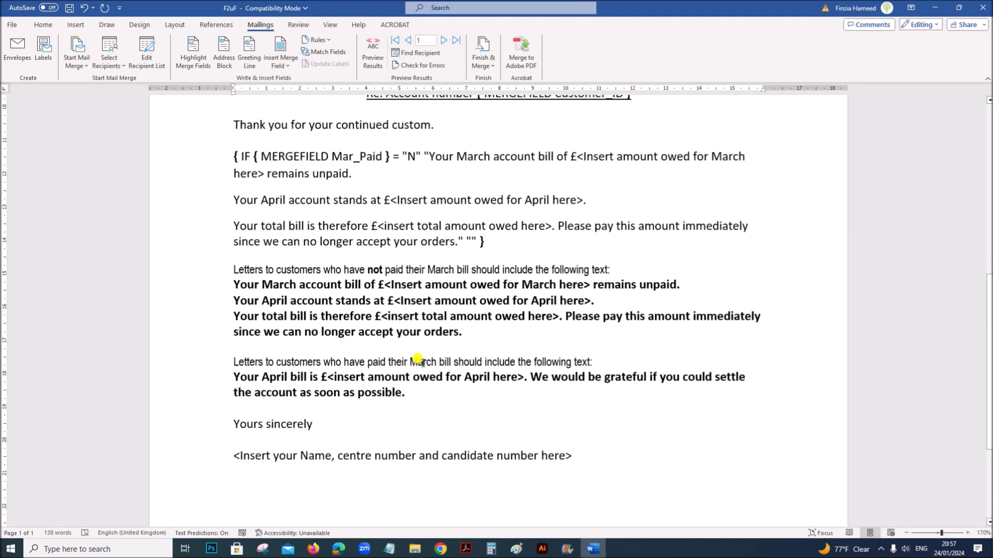
pyautogui.moveTo(195, 265); pyautogui.dragTo(184, 323)
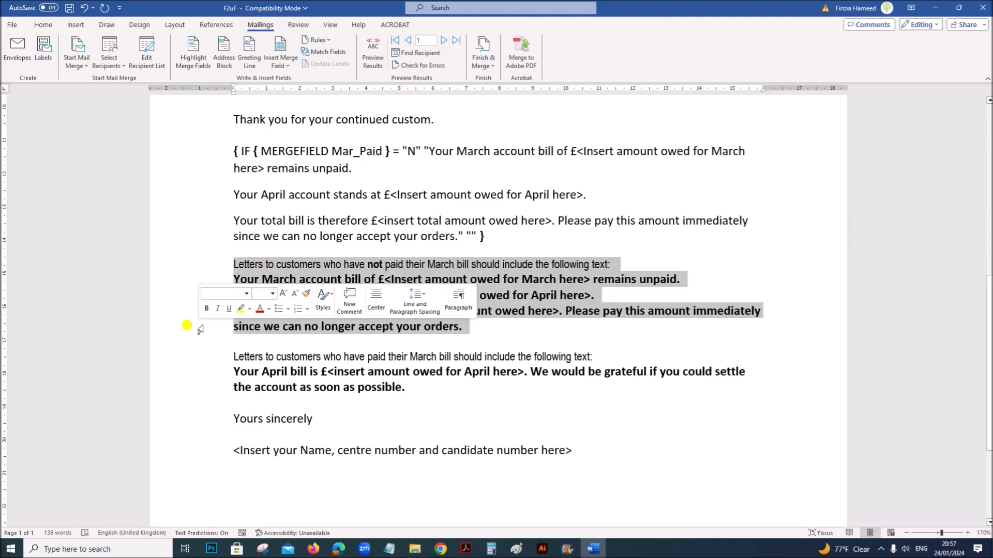
pyautogui.press('Delete')
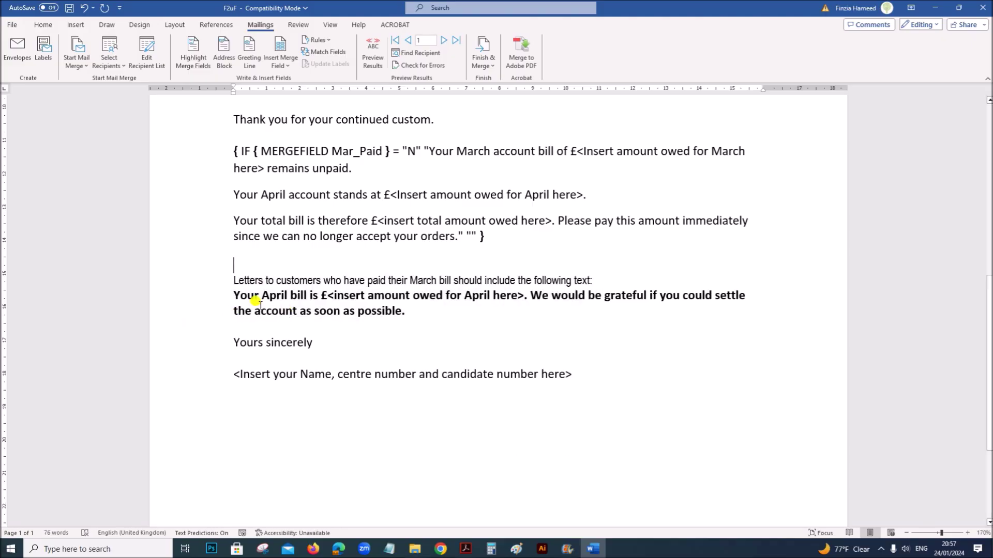
# Copy the bold April bill text for customers who have paid into the empty otherwise quotation marks of the IF field
pyautogui.click(469, 237)
pyautogui.doubleClick(411, 151)
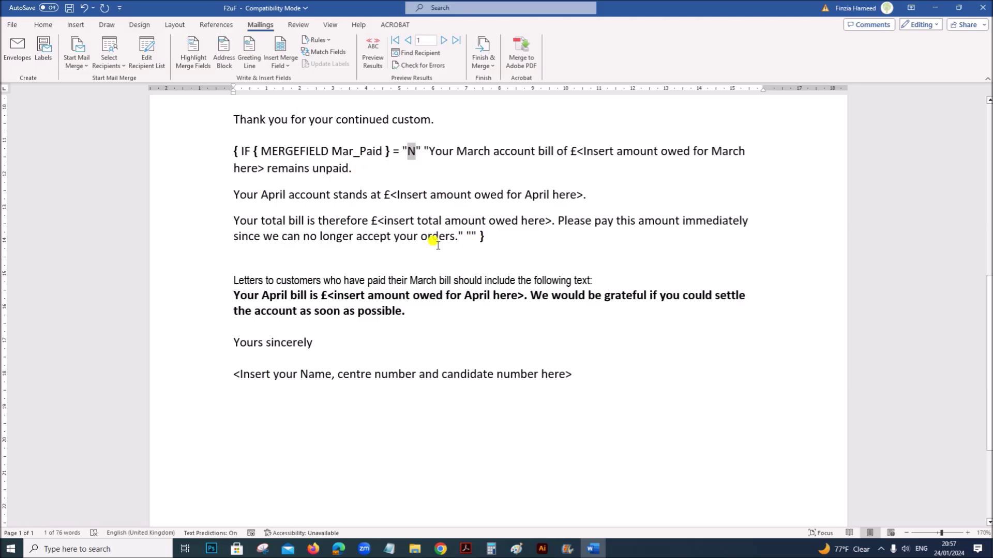
pyautogui.moveTo(231, 290); pyautogui.dragTo(407, 313)
pyautogui.hotkey('ctrl', 'c')
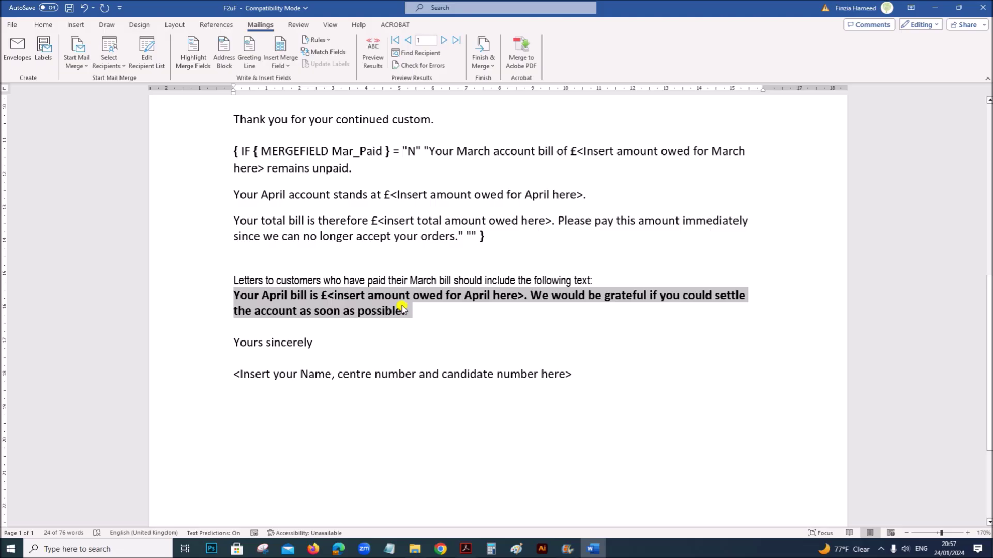
pyautogui.click(471, 236)
pyautogui.hotkey('ctrl', 'v')
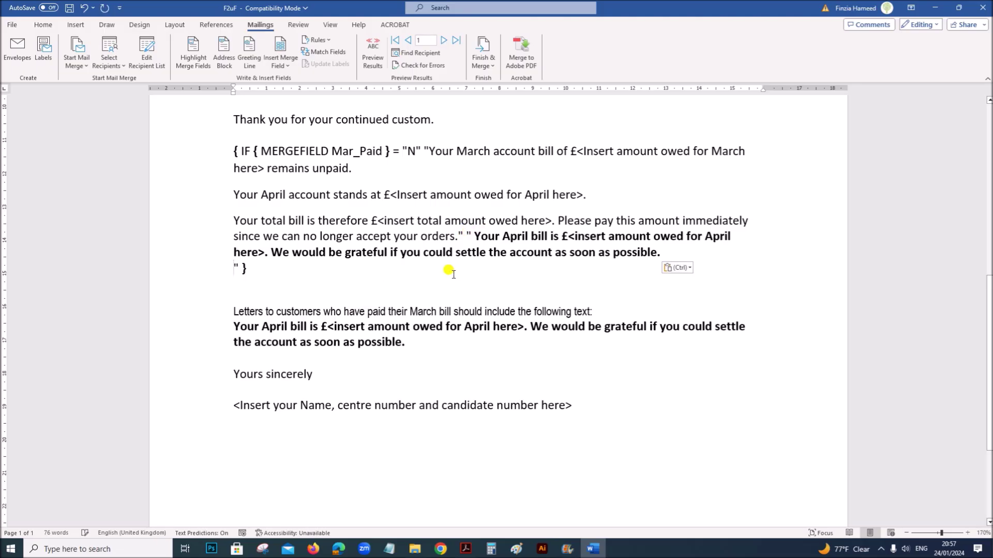
# Apply the unpaid text's formatting to the pasted April text with Format Painter and remove the line break before its closing quotation mark
pyautogui.doubleClick(429, 220)
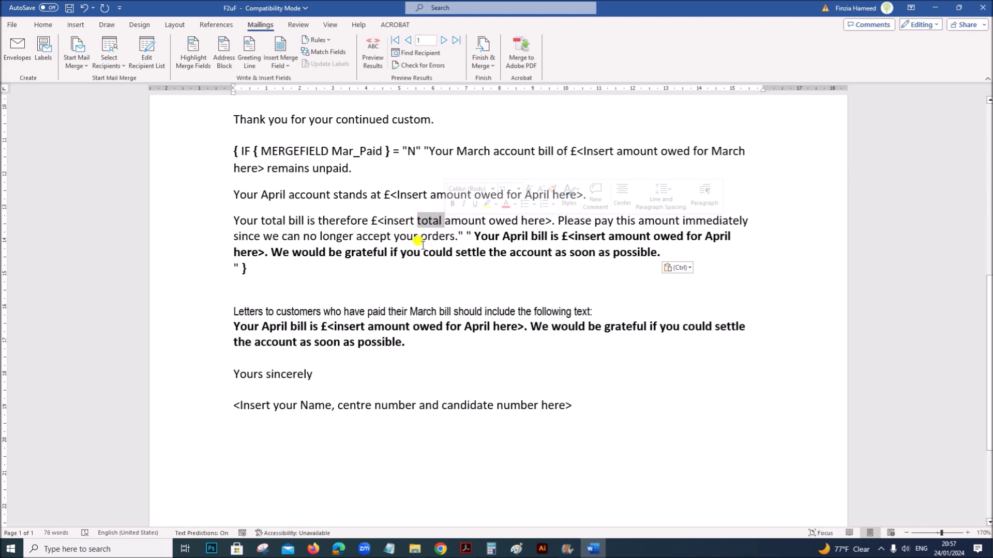
pyautogui.click(42, 24)
pyautogui.click(52, 65)
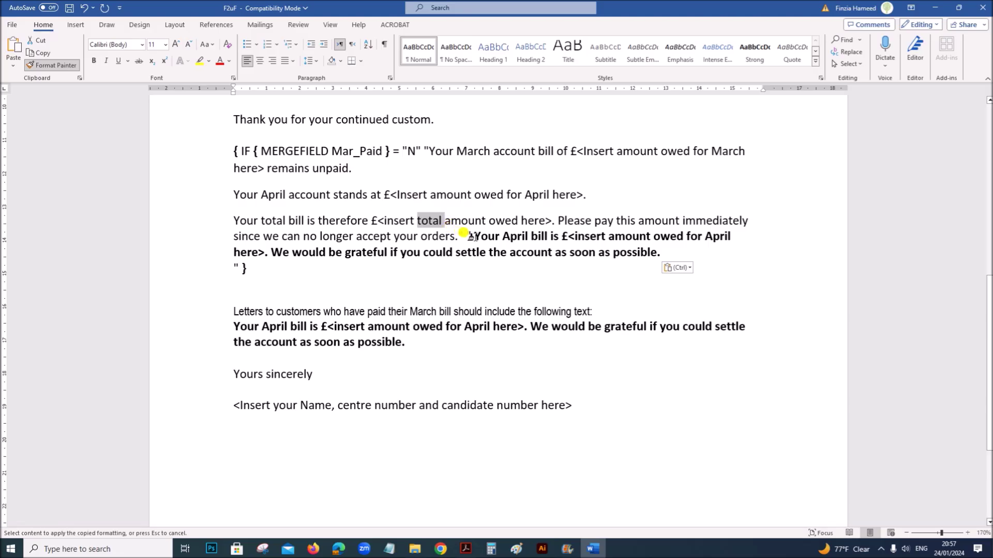
pyautogui.moveTo(472, 237); pyautogui.dragTo(667, 253)
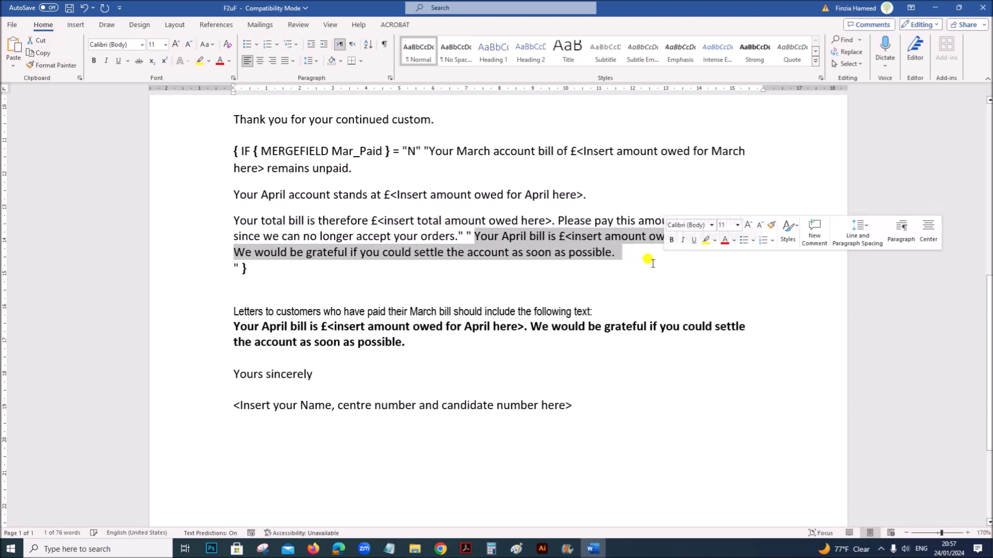
pyautogui.click(491, 278)
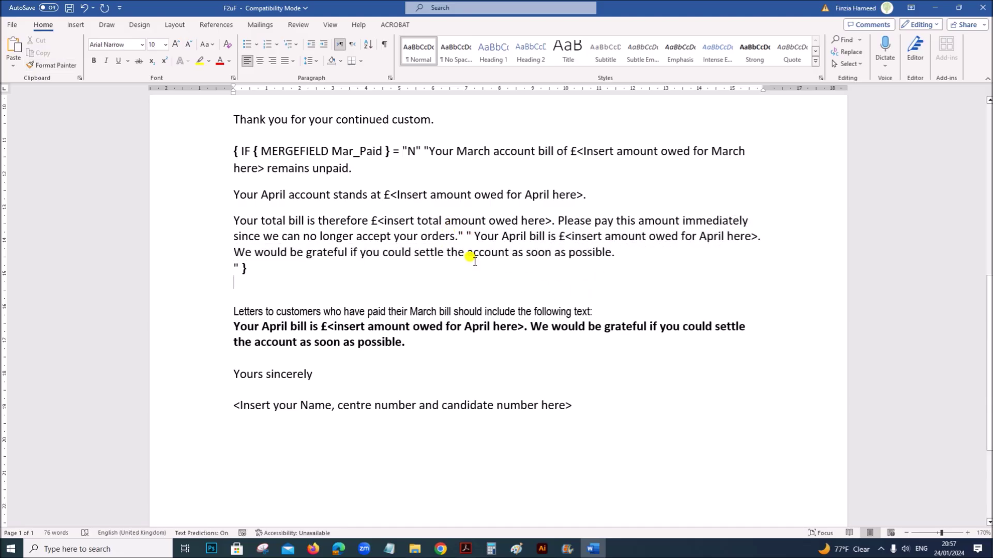
pyautogui.click(619, 254)
pyautogui.press('Delete')
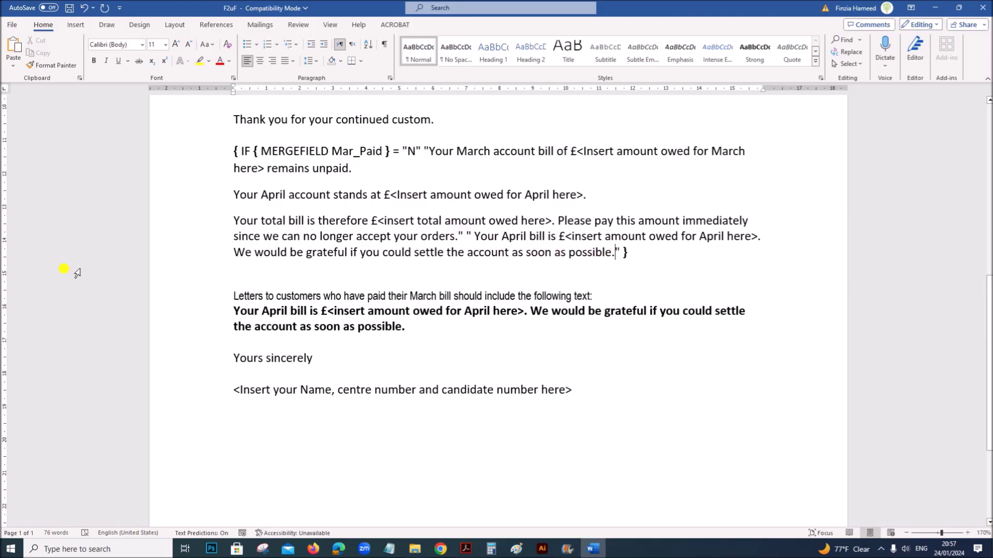
# Delete the original paid-customer instruction with its bold April text, plus one surplus blank line above Yours sincerely
pyautogui.moveTo(192, 298); pyautogui.dragTo(192, 328)
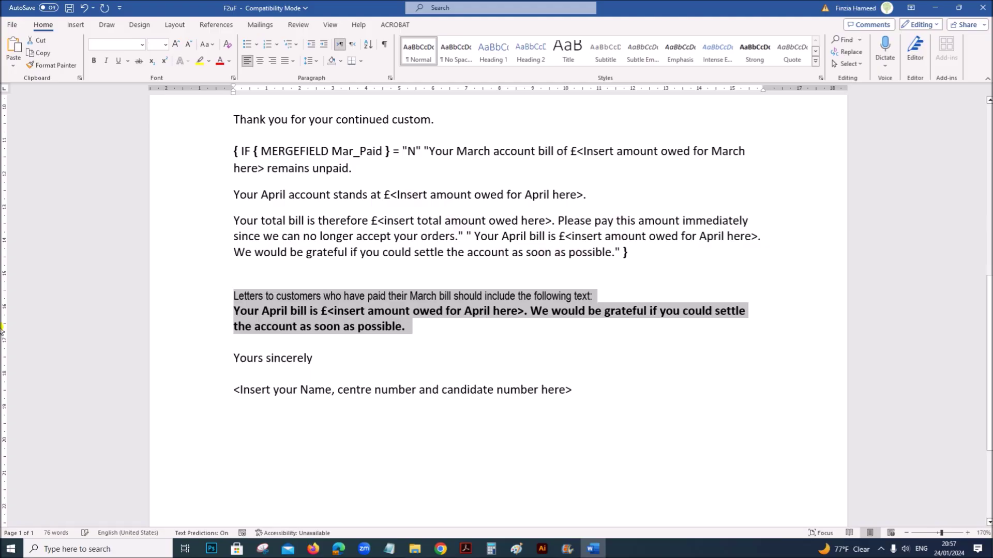
pyautogui.press('Delete')
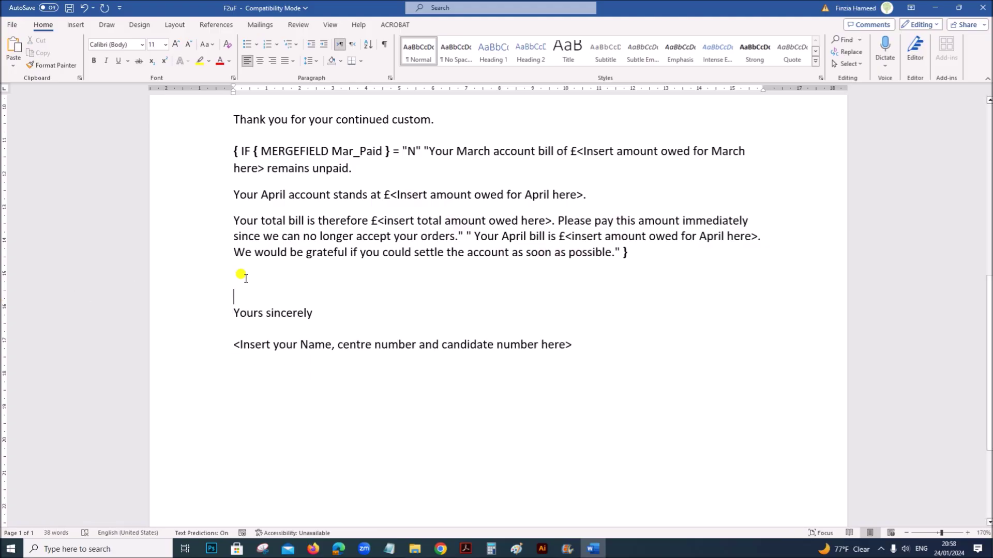
pyautogui.press('Delete')
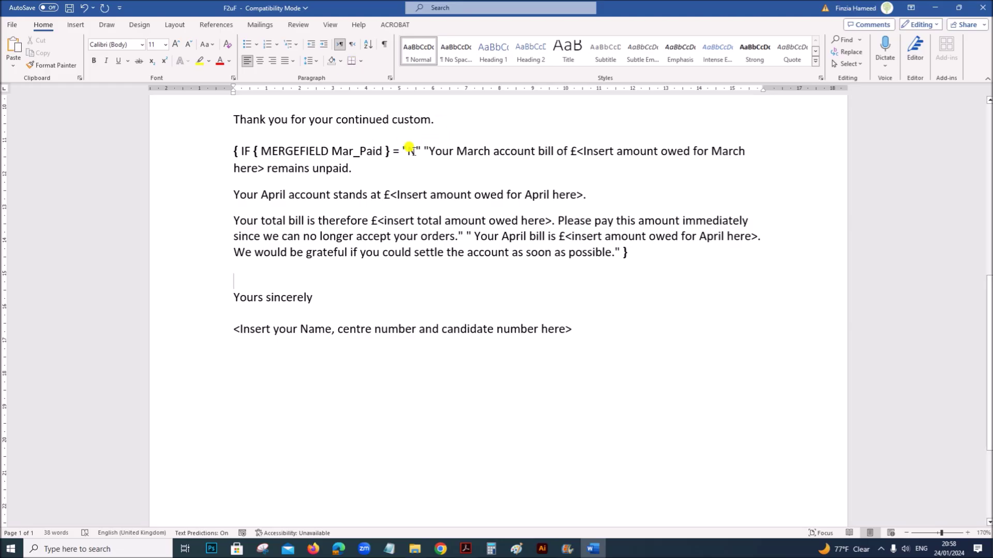
# Replace the March amount placeholder in the IF field with the Mar_Sum merge field
pyautogui.keyDown('shift'); pyautogui.click(433, 151); pyautogui.keyUp('shift')
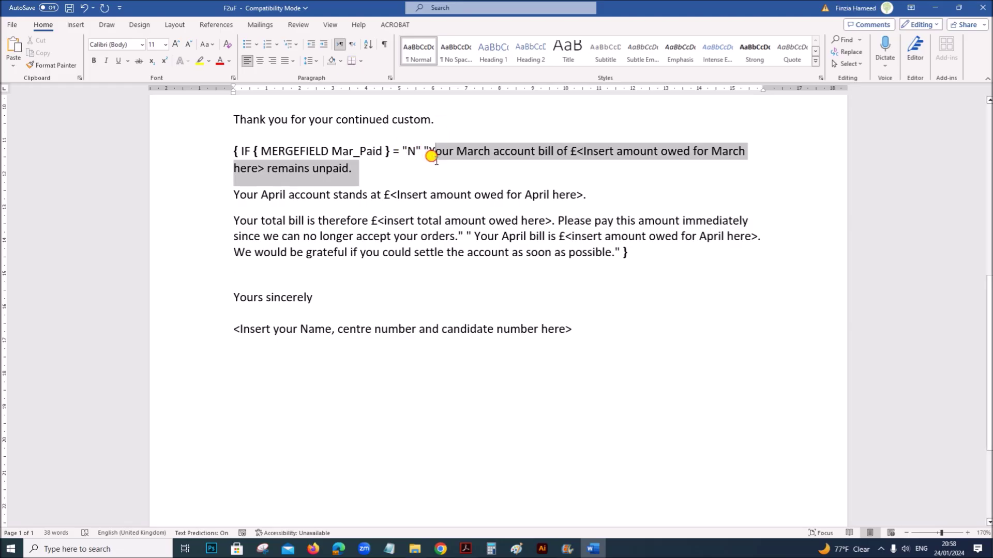
pyautogui.click(542, 163)
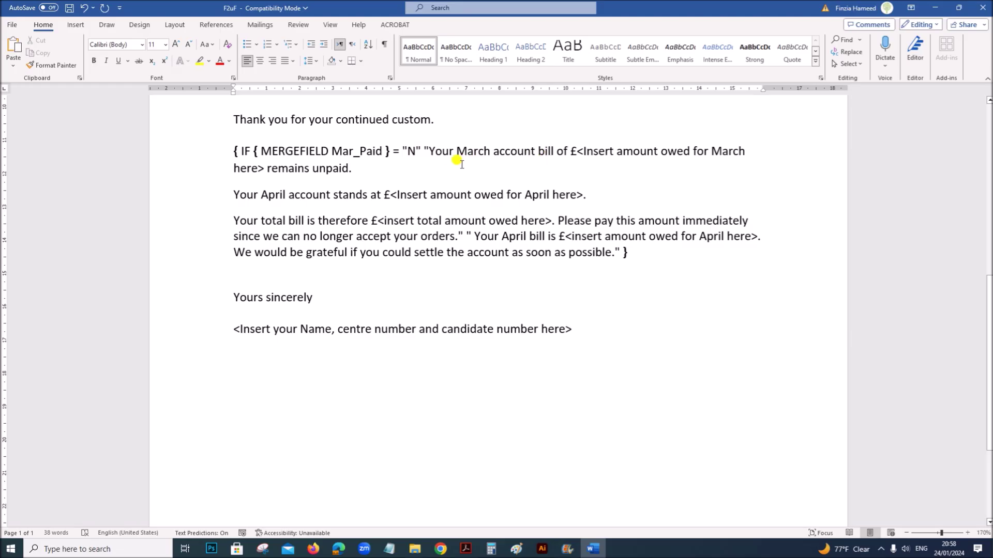
pyautogui.moveTo(575, 150); pyautogui.dragTo(263, 166)
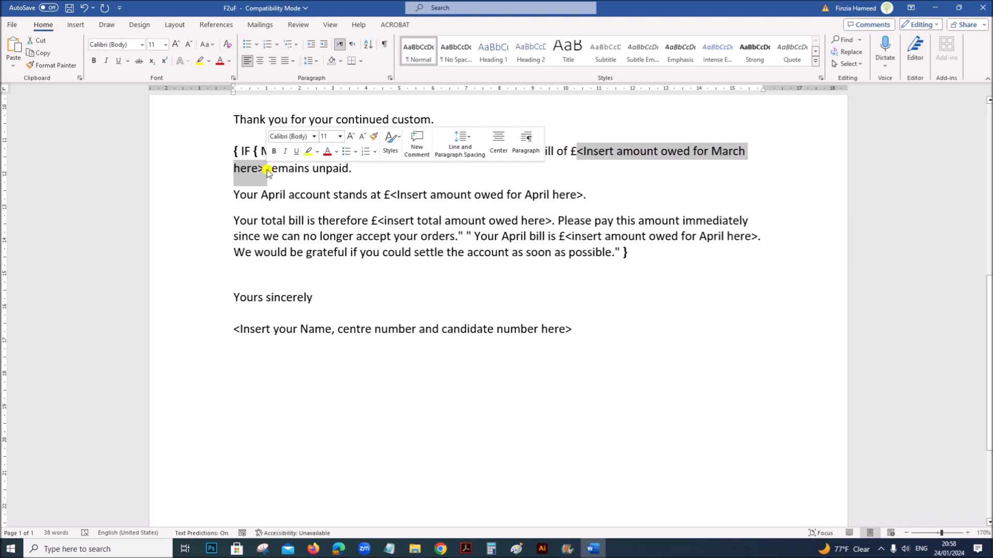
pyautogui.click(257, 26)
pyautogui.click(281, 61)
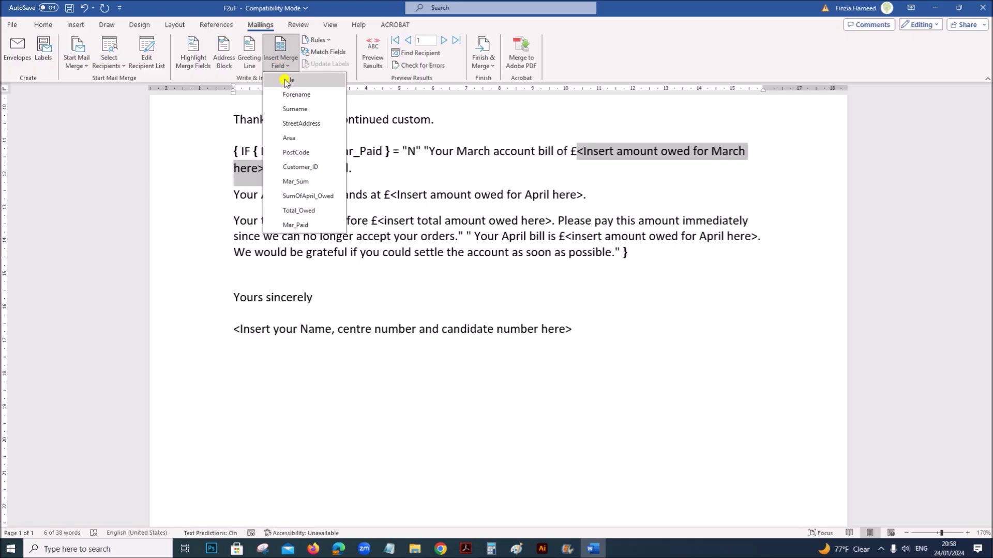
pyautogui.click(295, 181)
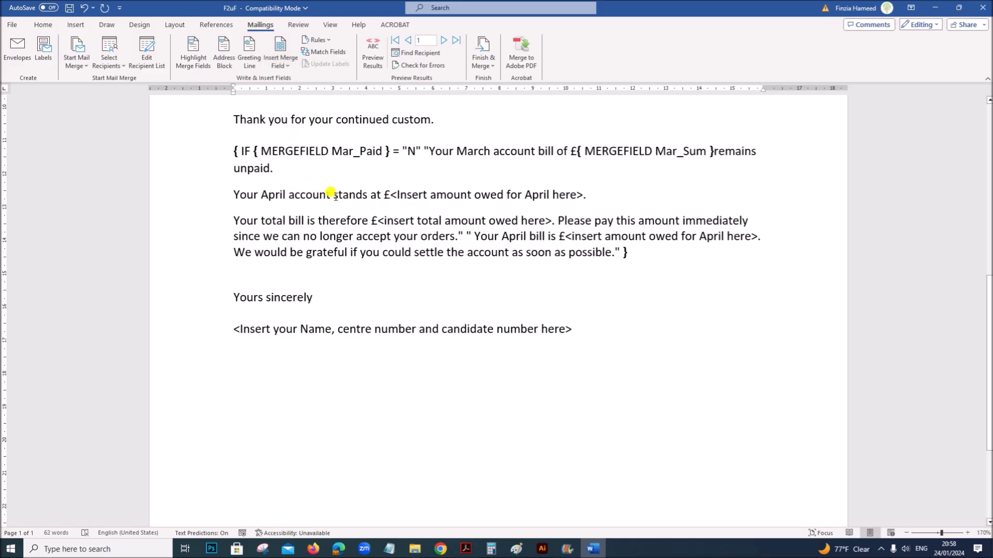
# Replace the April amount placeholder in the "Your April account stands at" line with the SumOfApril_Owed merge field
pyautogui.moveTo(387, 189); pyautogui.dragTo(579, 187)
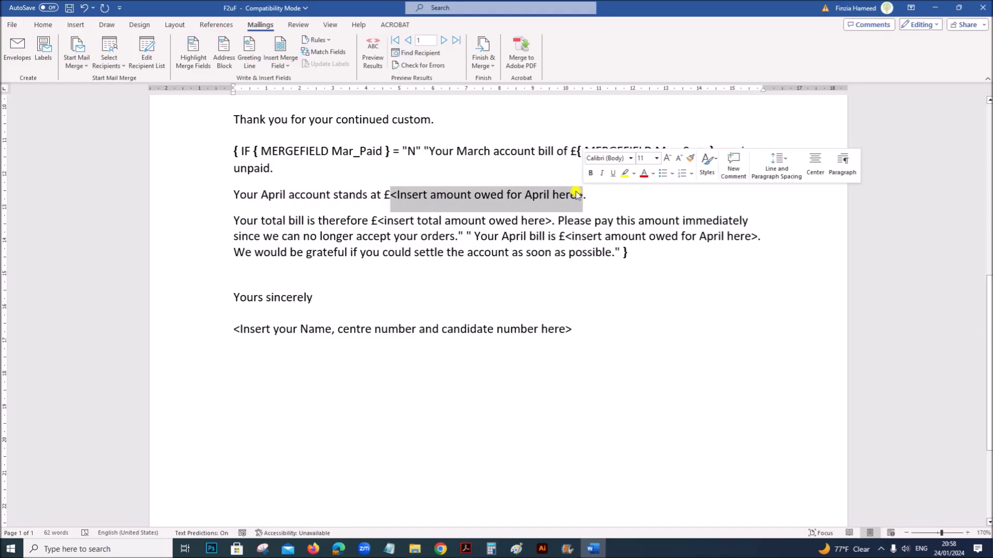
pyautogui.click(278, 65)
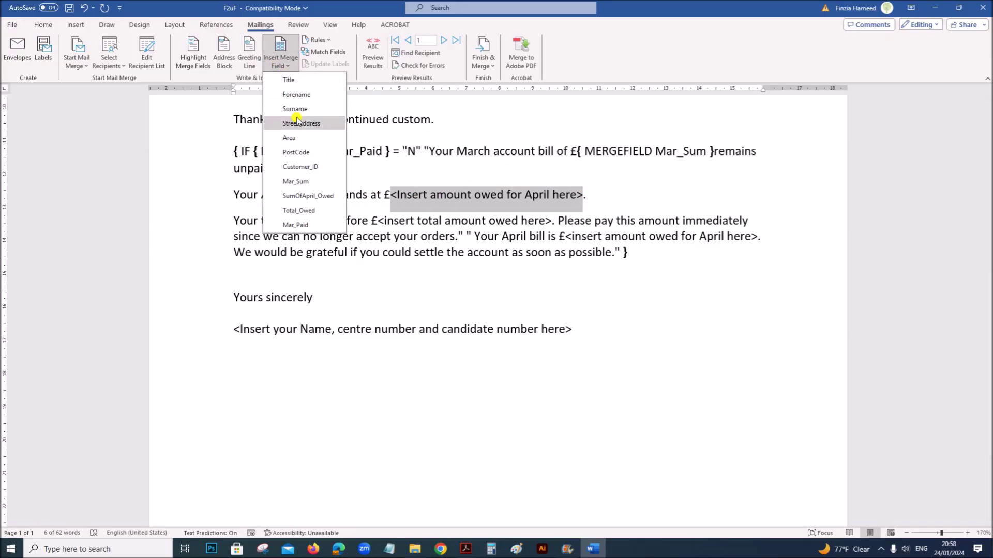
pyautogui.click(310, 196)
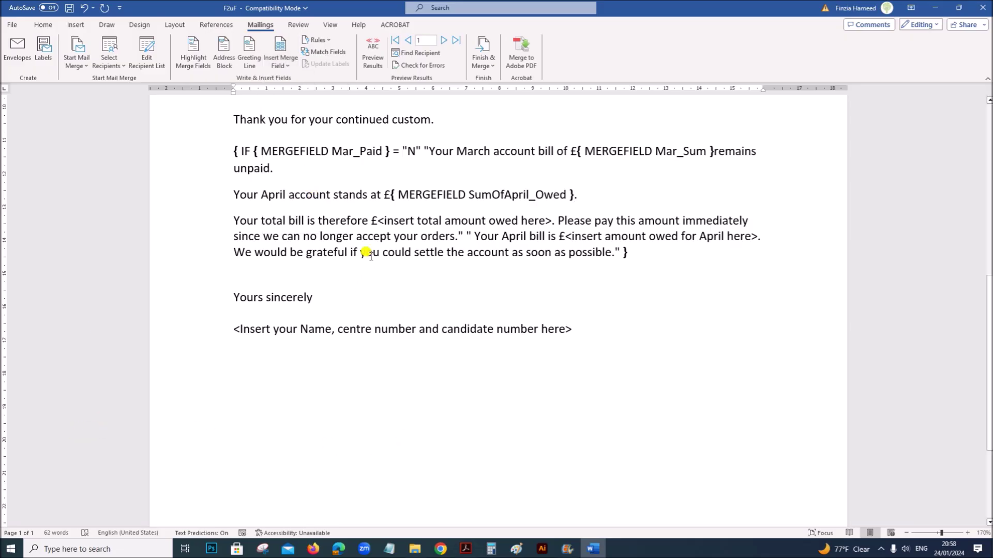
# Replace the total amount placeholder in the "Your total bill is therefore" line with the Total_Owed merge field
pyautogui.moveTo(377, 217); pyautogui.dragTo(543, 215)
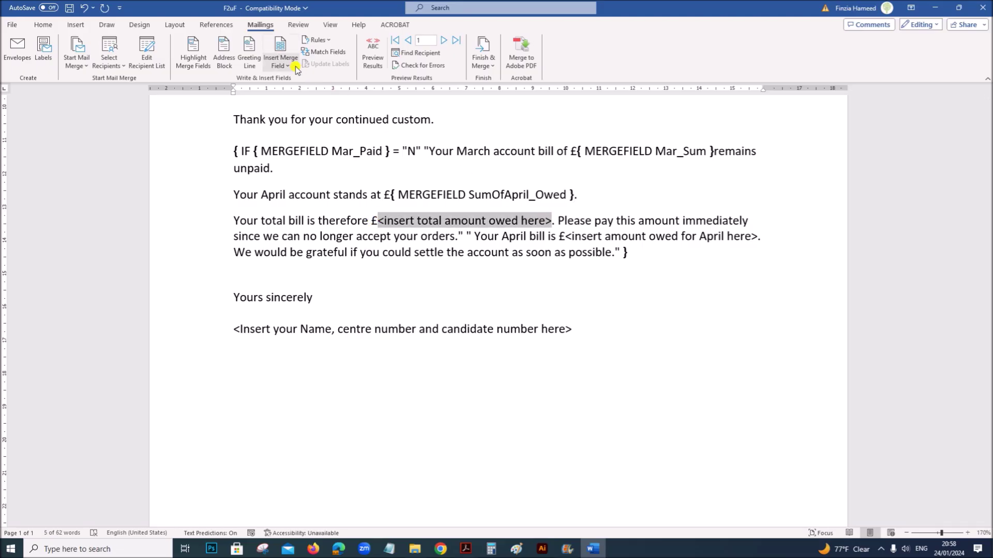
pyautogui.click(281, 58)
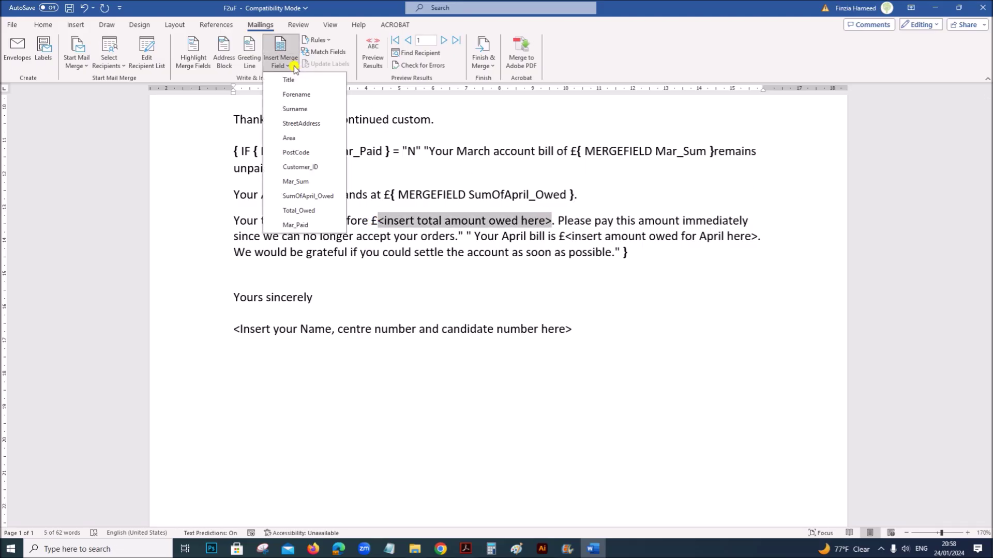
pyautogui.click(288, 211)
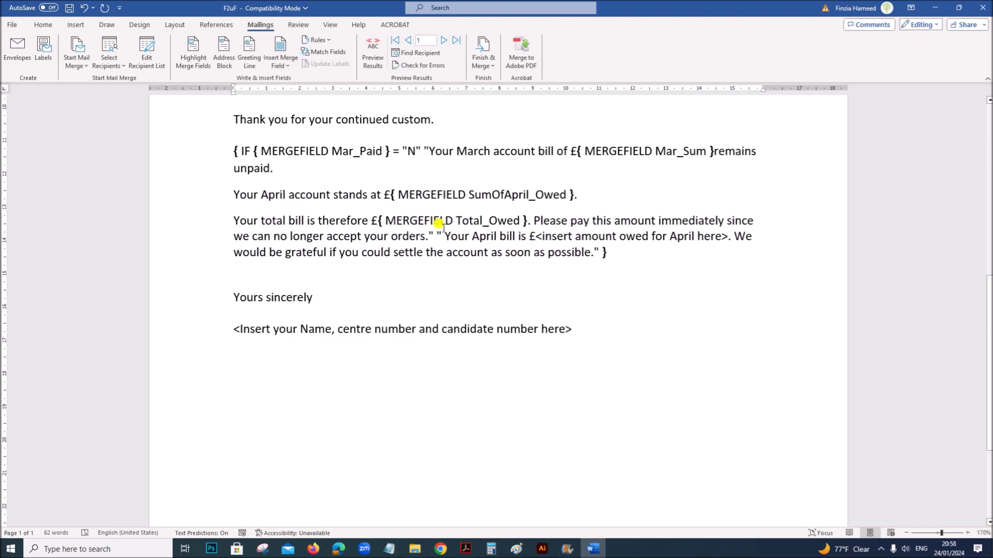
# Replace the April amount placeholder in the paid-customer text with the SumOfApril_Owed merge field and the signature placeholder with "Name,ZZ123,1234"
pyautogui.moveTo(444, 236); pyautogui.dragTo(592, 258)
pyautogui.click(592, 258)
pyautogui.moveTo(534, 233); pyautogui.dragTo(724, 234)
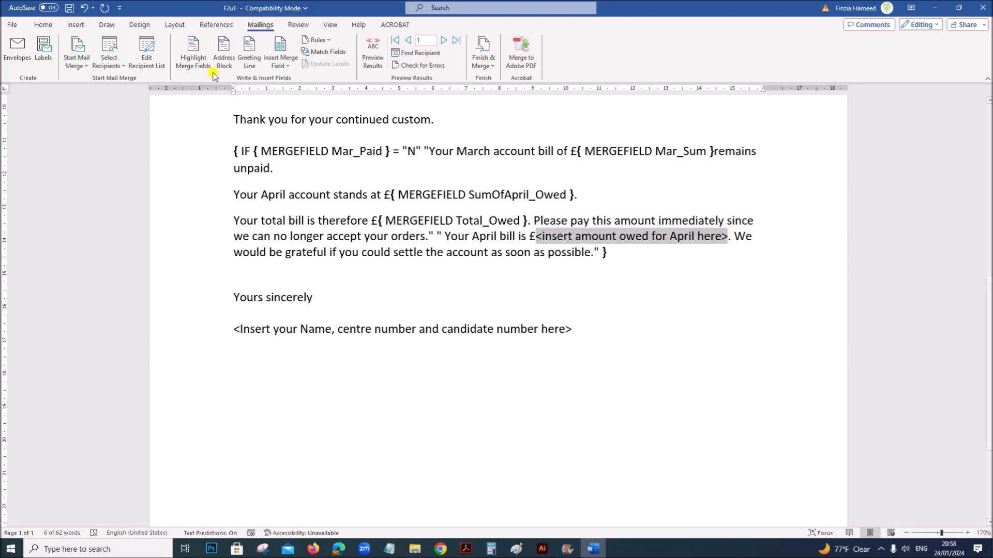
pyautogui.click(277, 65)
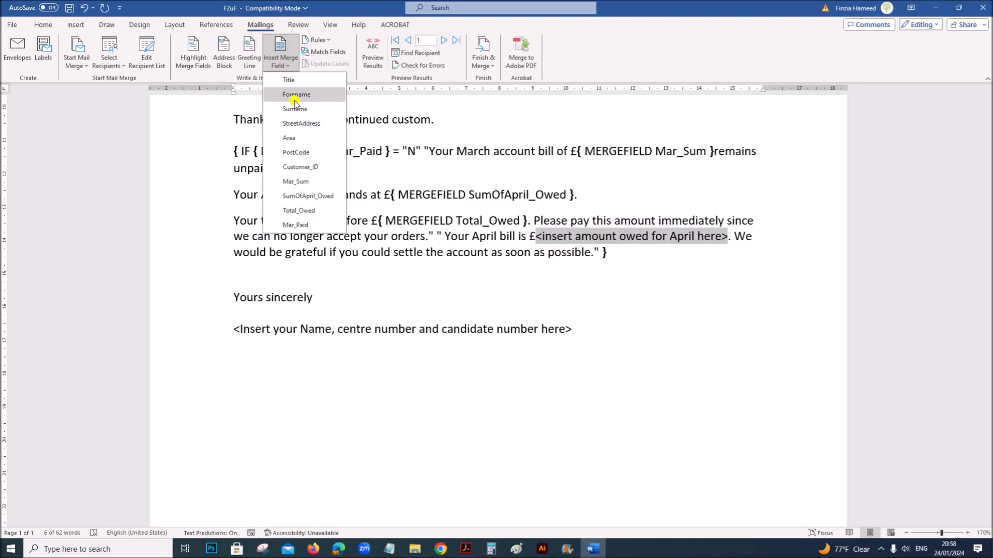
pyautogui.click(300, 196)
pyautogui.moveTo(231, 329); pyautogui.dragTo(577, 329)
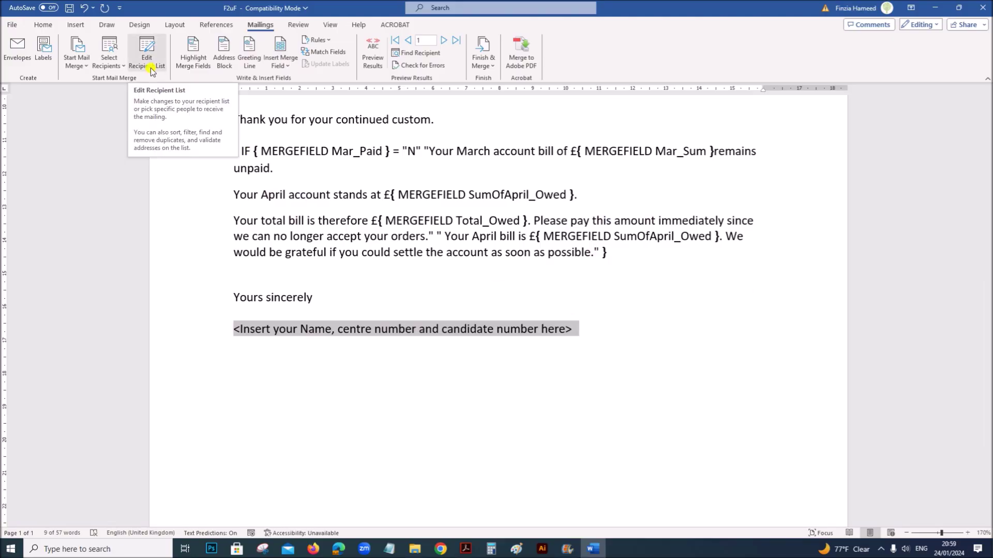
pyautogui.write('Name,ZZ123,1234')
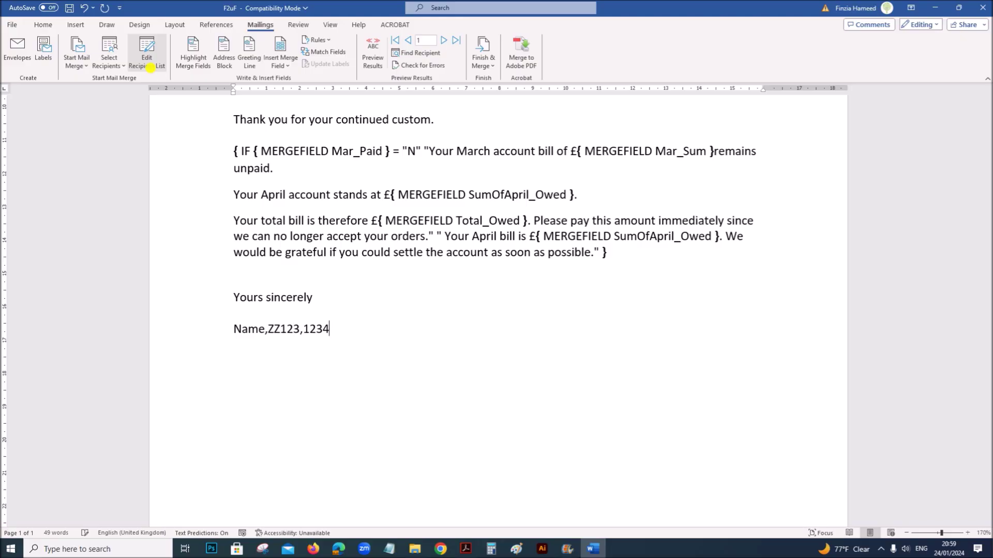
# Look up the required file name in the question paper PDF and save the letter as a Word Document named F2uFmergedoc_ZZ123_1234
pyautogui.click(466, 549)
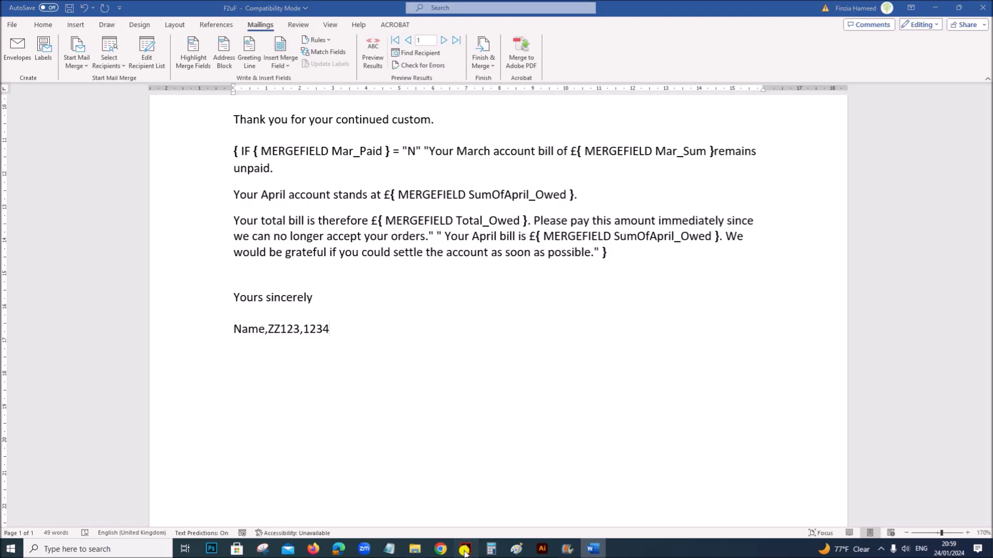
pyautogui.scroll(1, 305, 352)
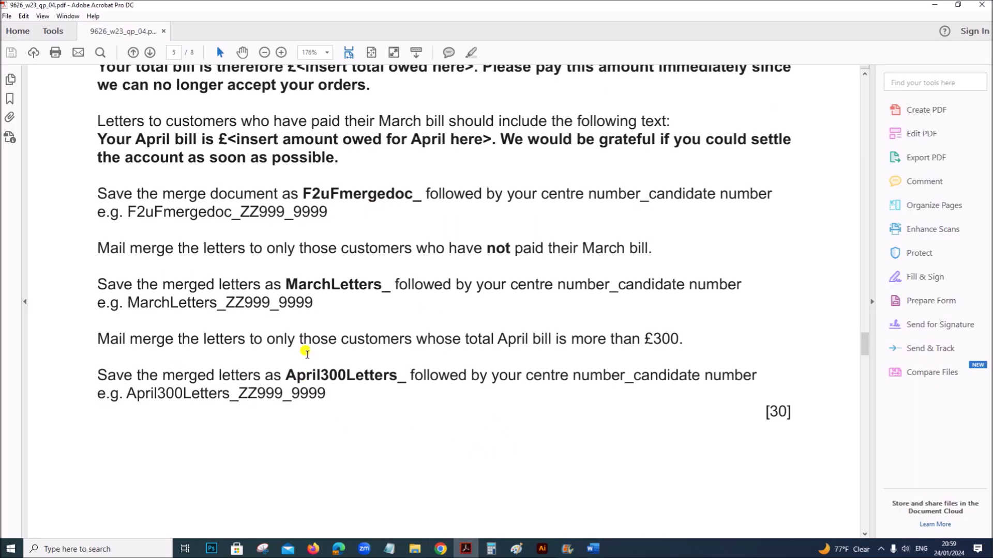
pyautogui.scroll(1, 286, 284)
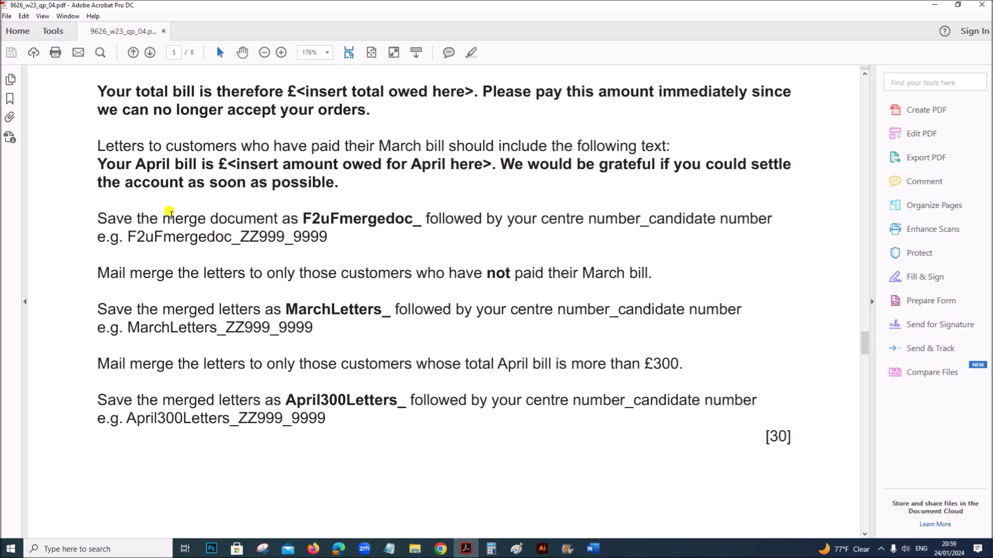
pyautogui.moveTo(303, 219); pyautogui.dragTo(417, 227)
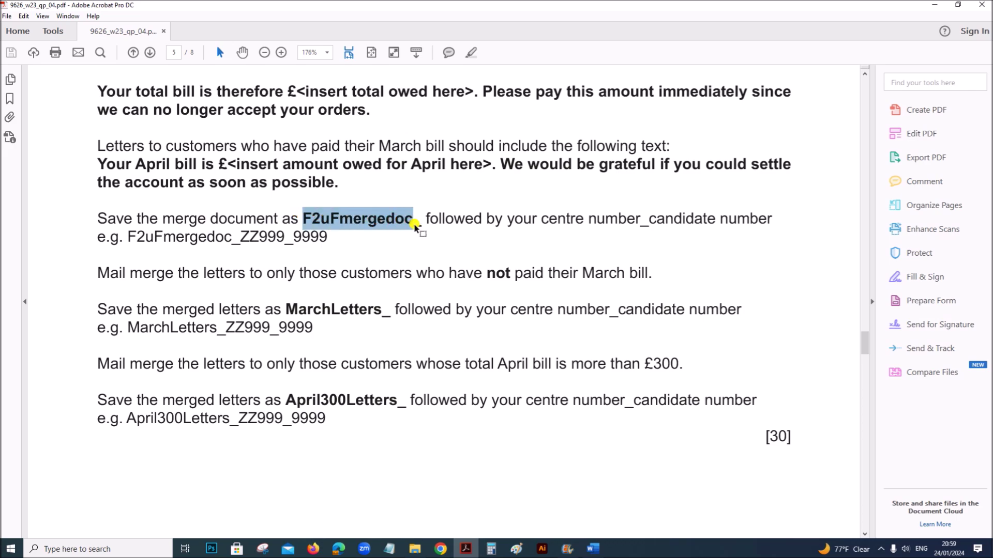
pyautogui.click(595, 549)
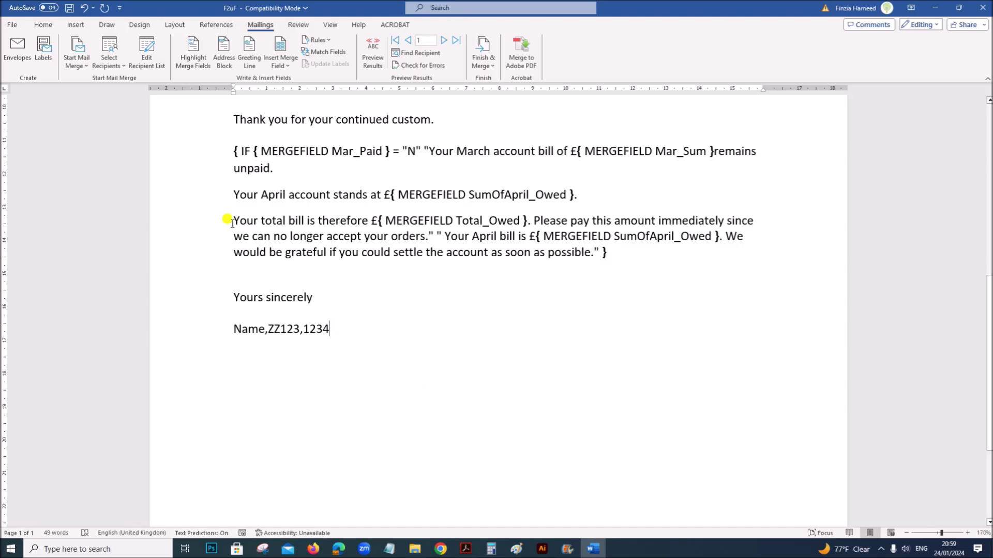
pyautogui.scroll(8, 361, 233)
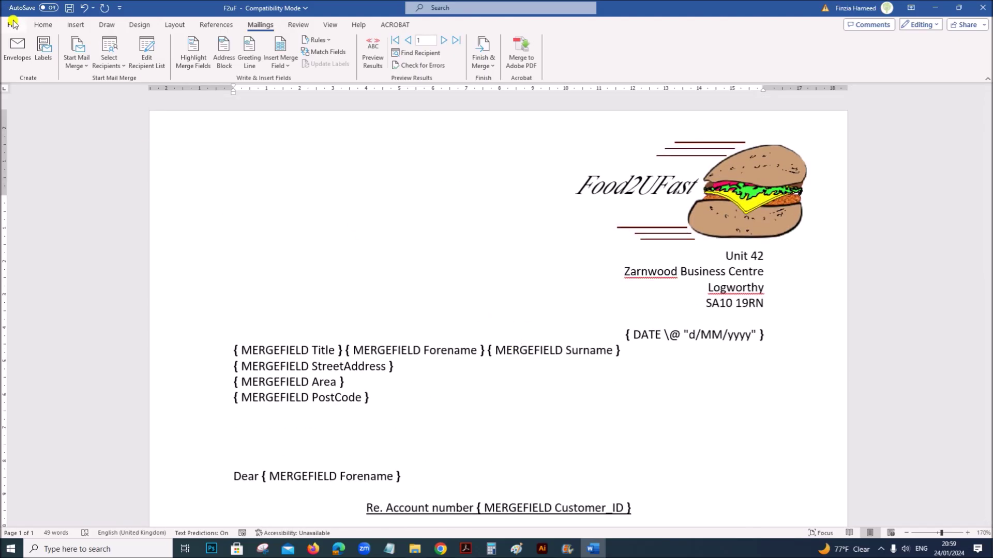
pyautogui.click(14, 25)
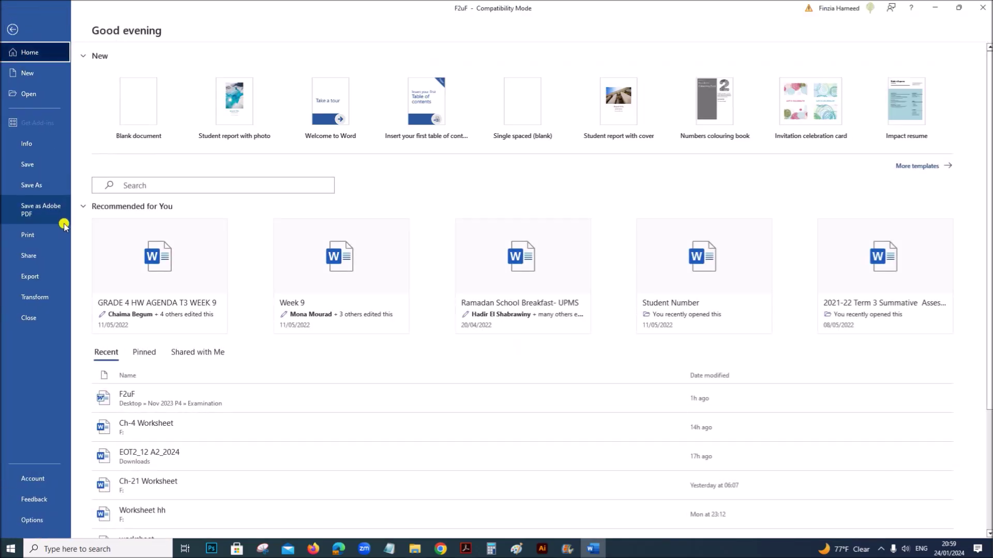
pyautogui.click(50, 189)
pyautogui.click(141, 229)
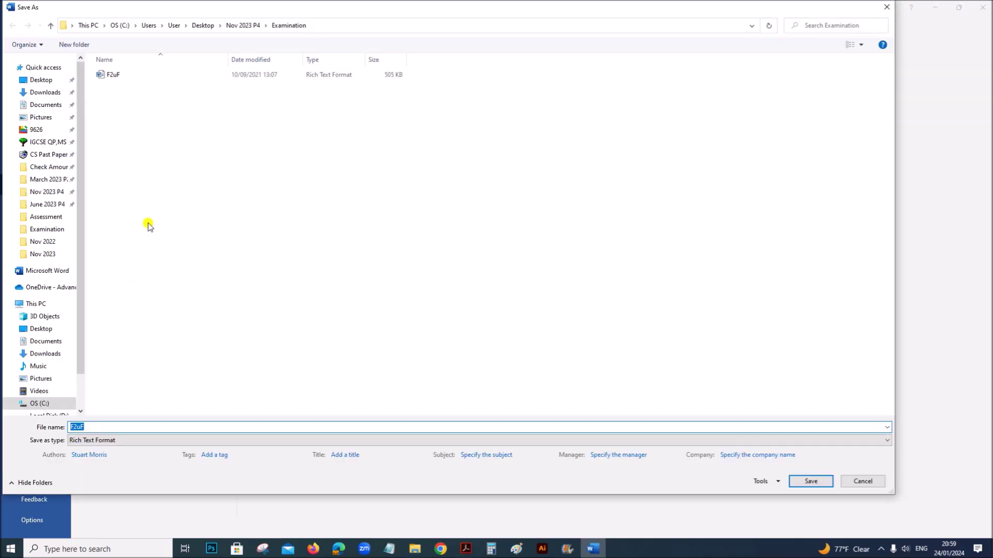
pyautogui.click(122, 426)
pyautogui.write('mergedoc')
pyautogui.click(70, 438)
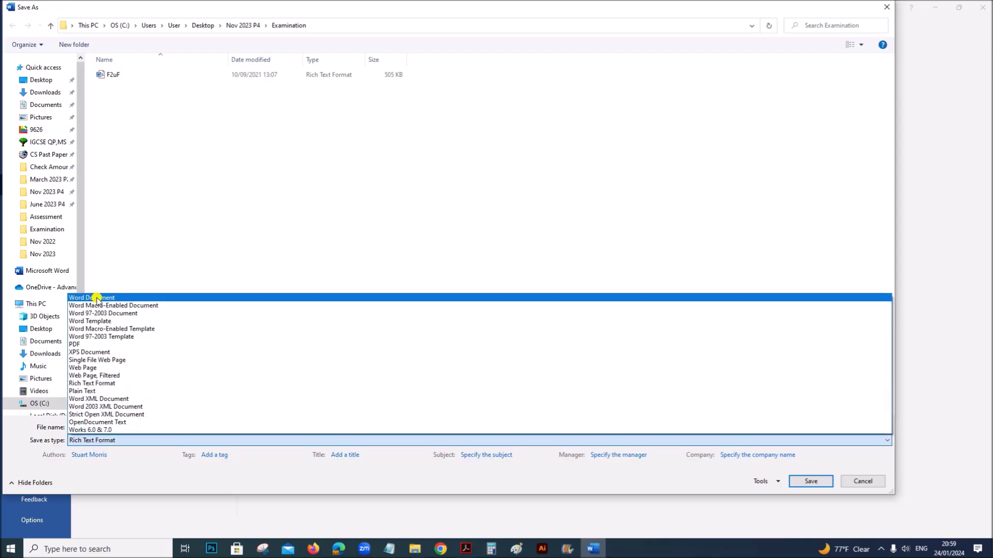
pyautogui.click(106, 299)
pyautogui.click(811, 518)
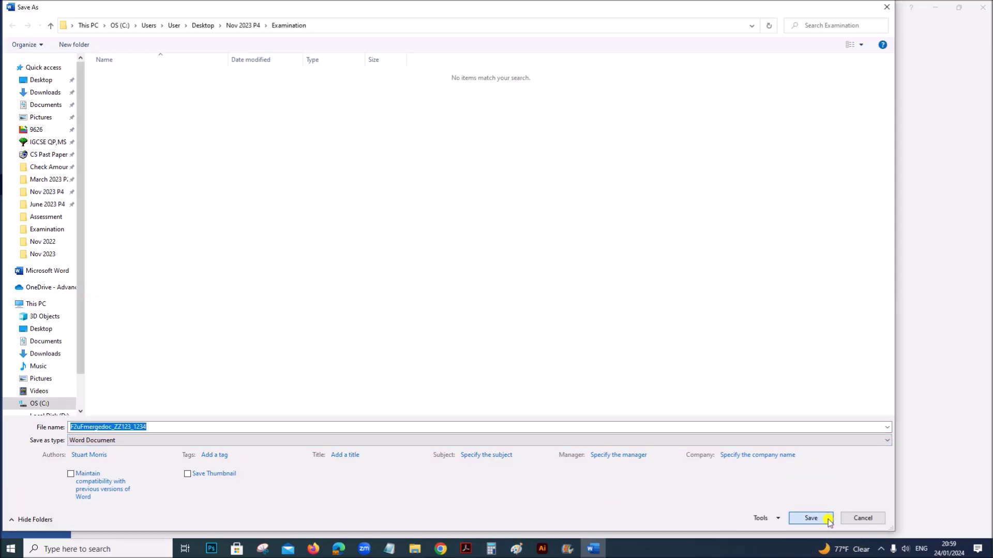
# Read the question paper's instruction on which customers to merge for the March letters, and look through the merge letter in Word
pyautogui.click(465, 548)
pyautogui.scroll(-1, 327, 395)
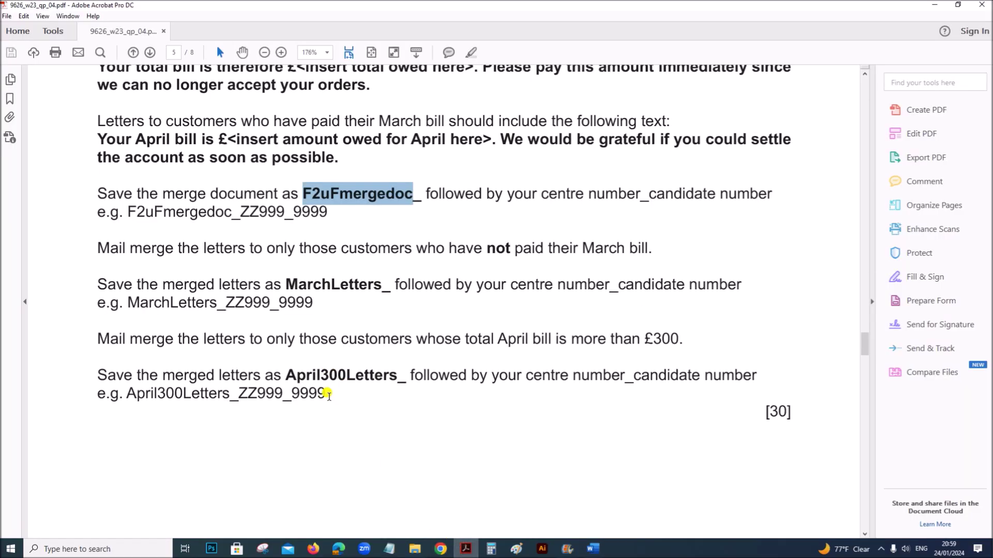
pyautogui.click(320, 290)
pyautogui.moveTo(207, 249); pyautogui.dragTo(652, 251)
pyautogui.click(593, 549)
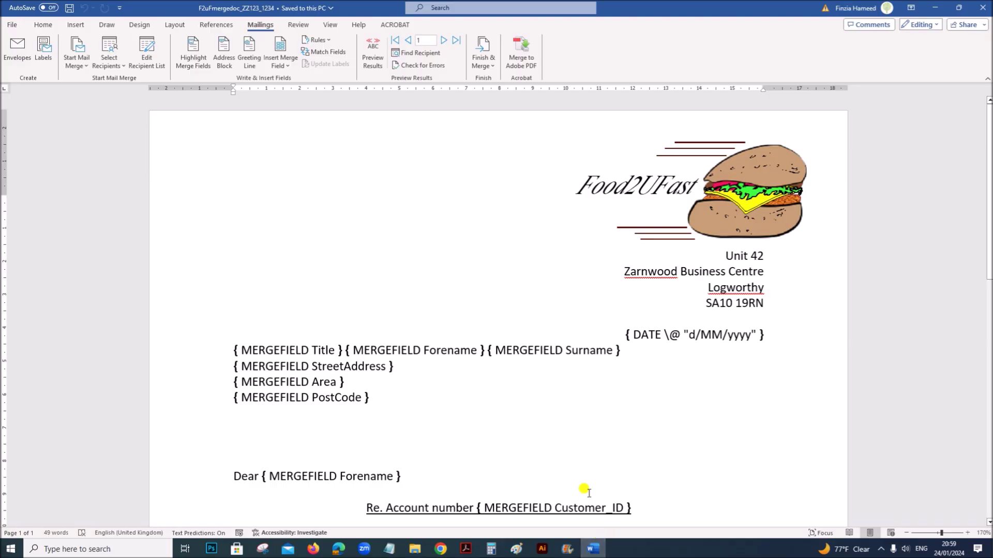
pyautogui.scroll(-5, 581, 487)
pyautogui.scroll(4, 582, 486)
pyautogui.scroll(-5, 582, 486)
pyautogui.scroll(7, 582, 486)
# Filter the mail merge recipients to records where Mar_Paid is equal to N
pyautogui.click(139, 62)
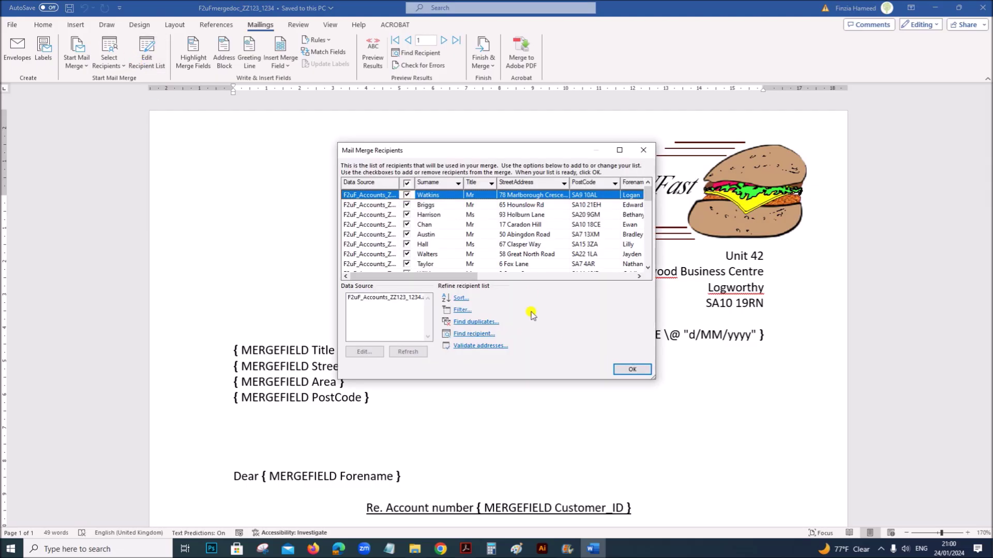
pyautogui.click(461, 310)
pyautogui.click(450, 48)
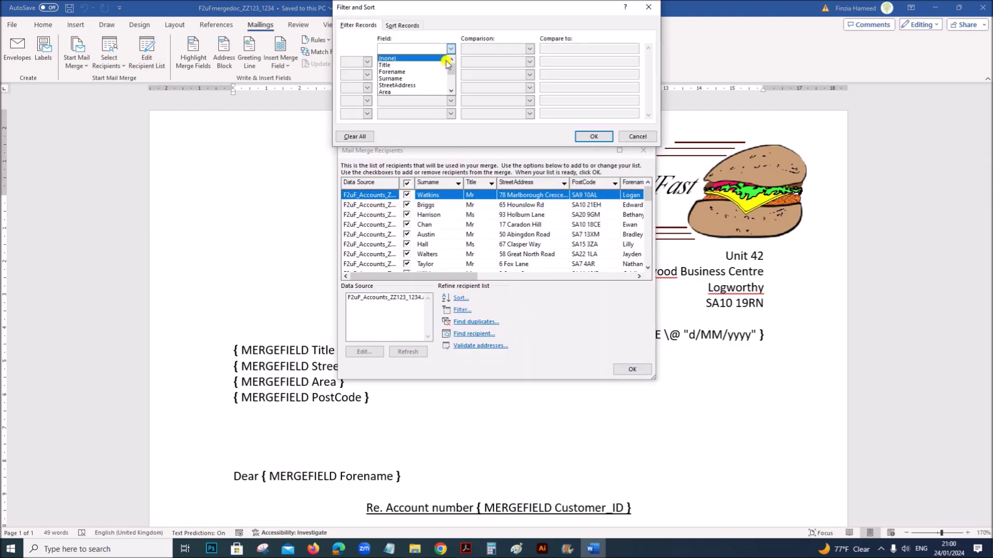
pyautogui.scroll(-1, 440, 90)
pyautogui.scroll(-1, 441, 91)
pyautogui.click(440, 92)
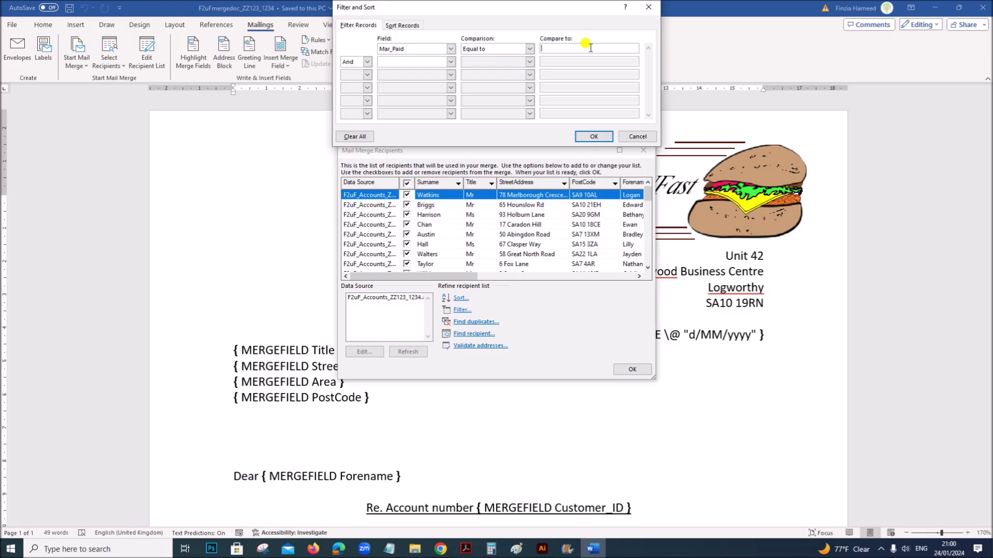
pyautogui.click(593, 136)
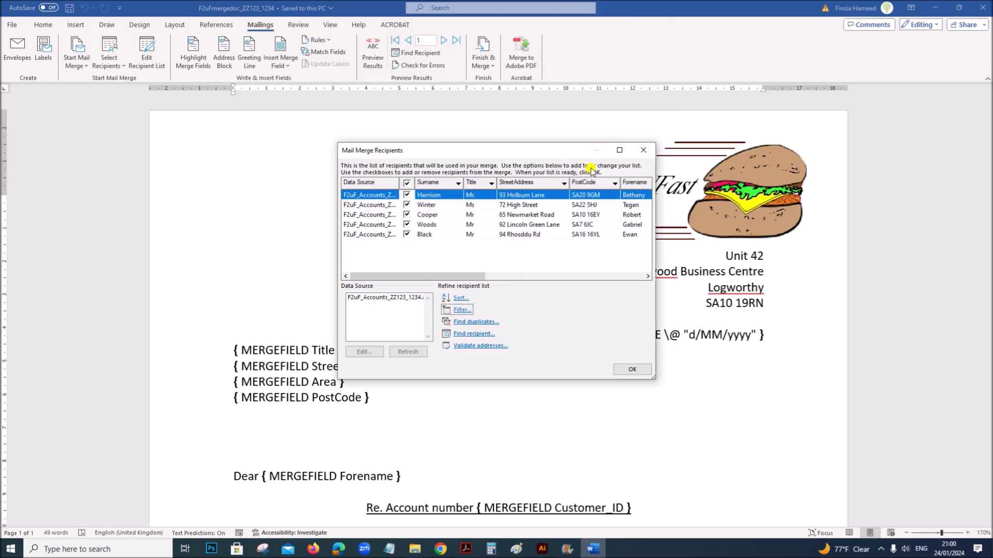
pyautogui.click(629, 369)
# Create a new blank Word document
pyautogui.scroll(-2, 553, 310)
pyautogui.scroll(-4, 549, 279)
pyautogui.scroll(6, 549, 279)
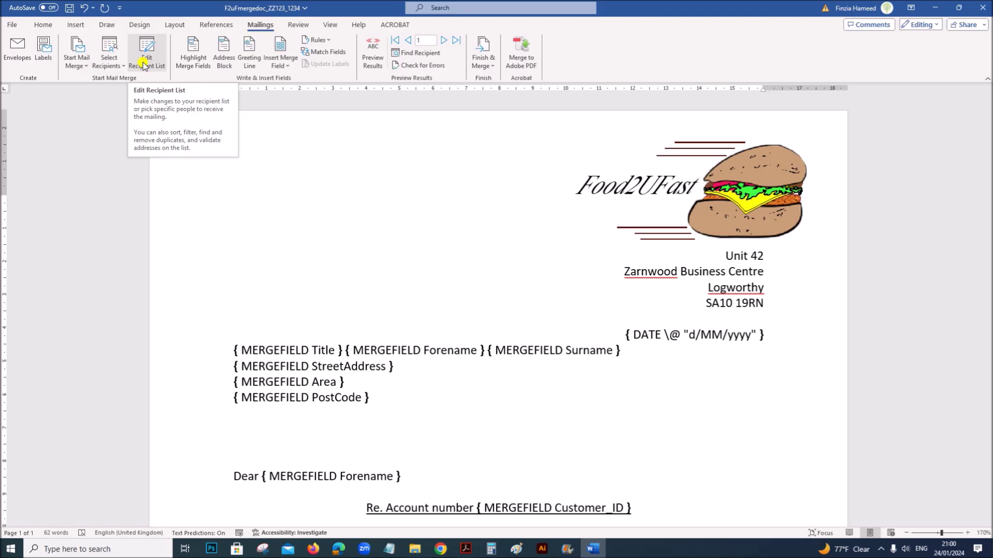
pyautogui.click(12, 25)
pyautogui.click(134, 122)
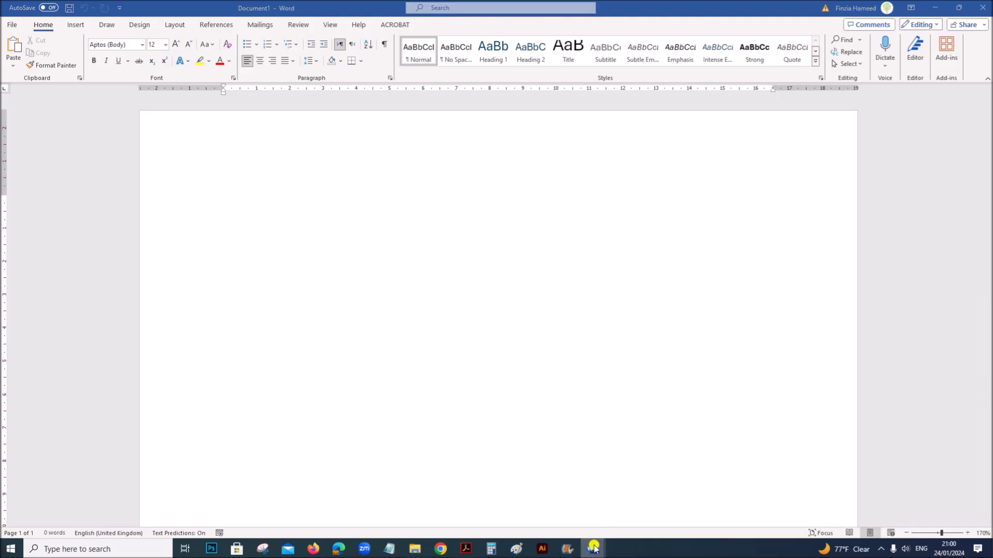
# Reopen the merge letter's recipient filter, capture the Mail Merge Recipients and Filter and Sort dialogs with Snipping Tool, and accept both dialogs
pyautogui.moveTo(594, 548)
pyautogui.click(569, 509)
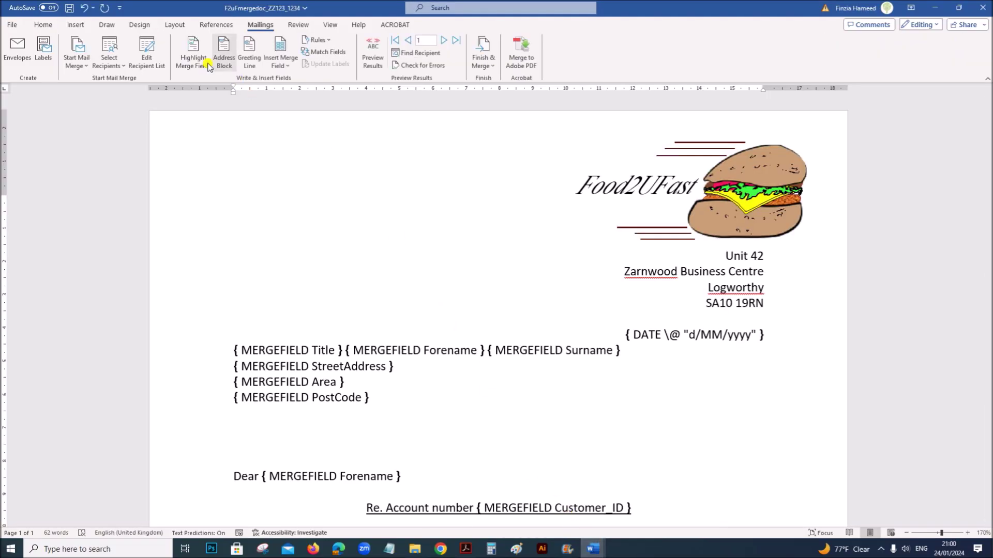
pyautogui.click(155, 58)
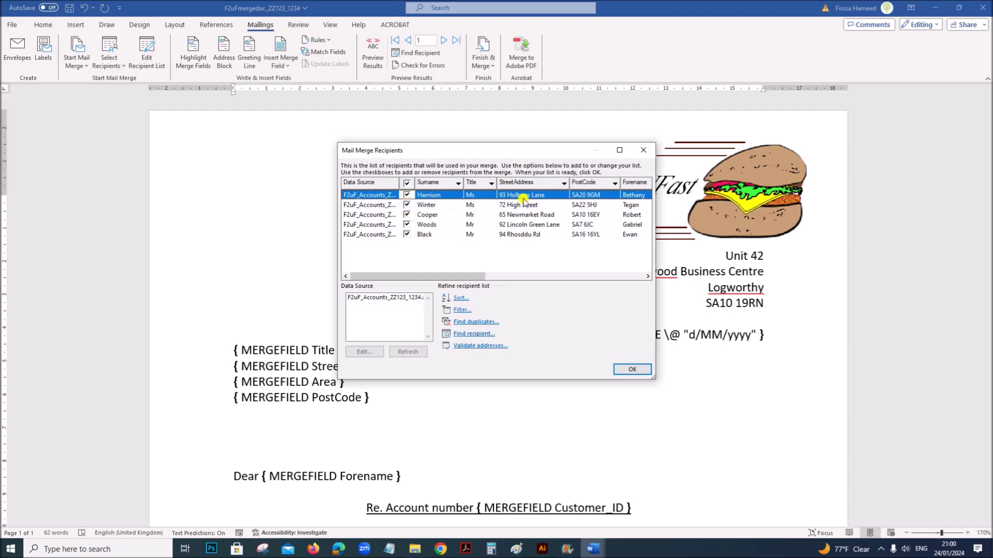
pyautogui.click(462, 310)
pyautogui.moveTo(534, 15); pyautogui.dragTo(538, 239)
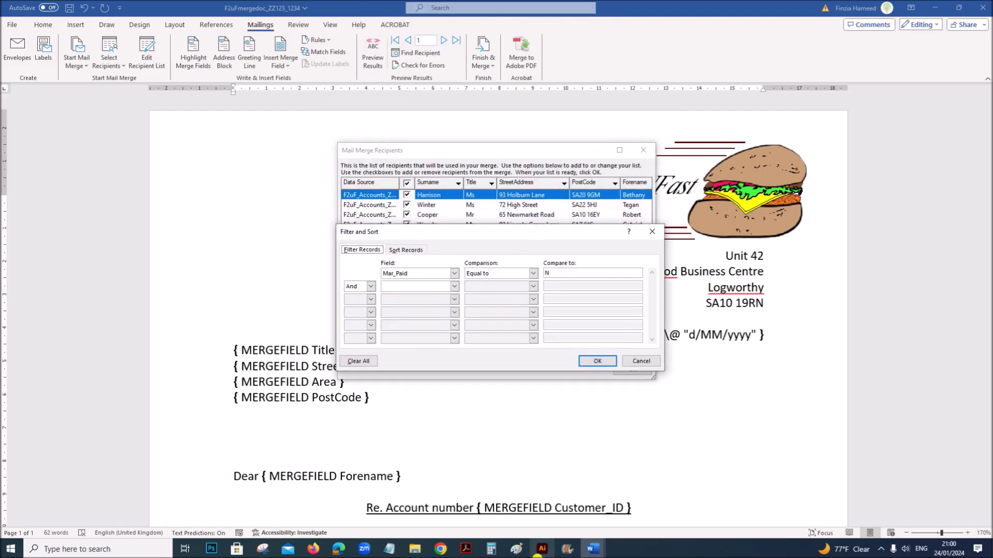
pyautogui.click(262, 549)
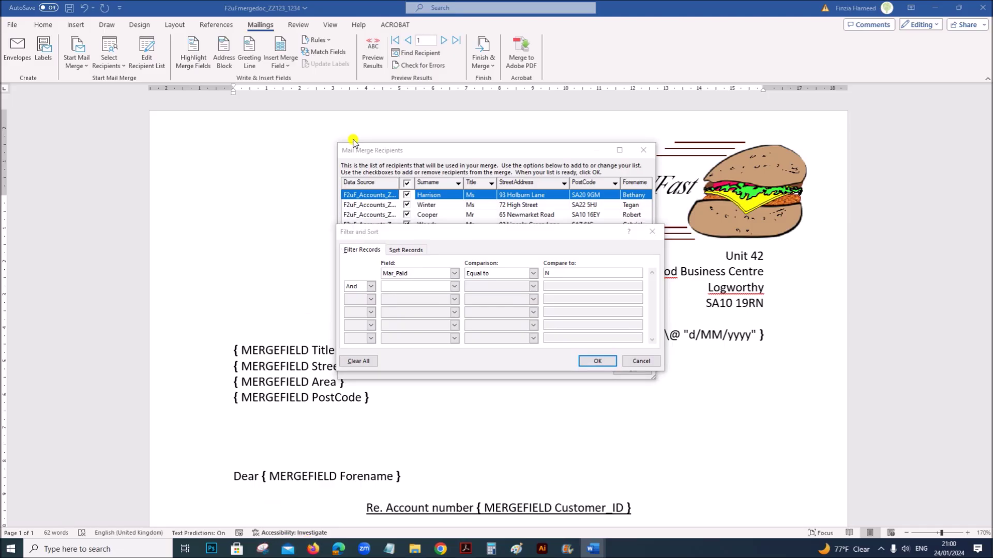
pyautogui.click(758, 182)
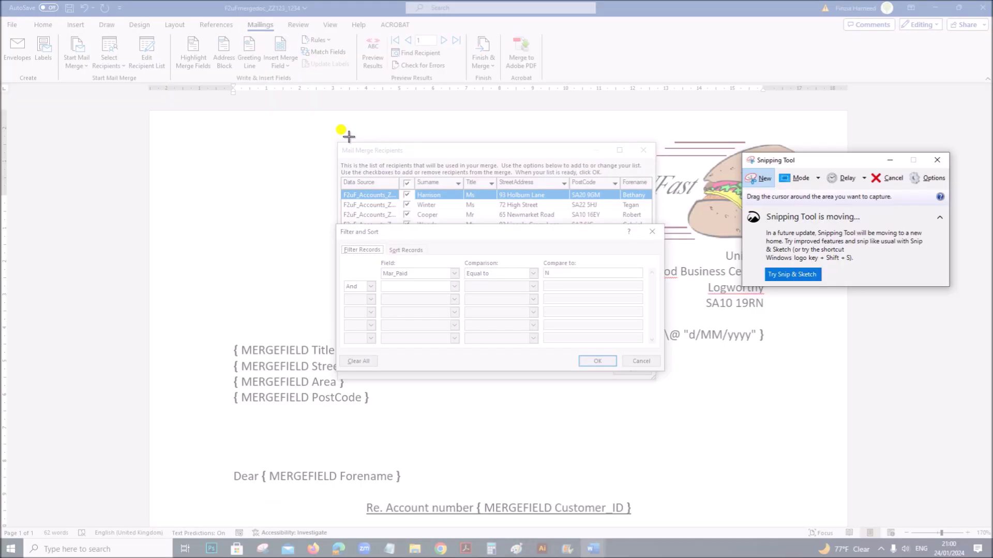
pyautogui.moveTo(335, 139); pyautogui.dragTo(663, 378)
pyautogui.moveTo(598, 552)
pyautogui.click(641, 519)
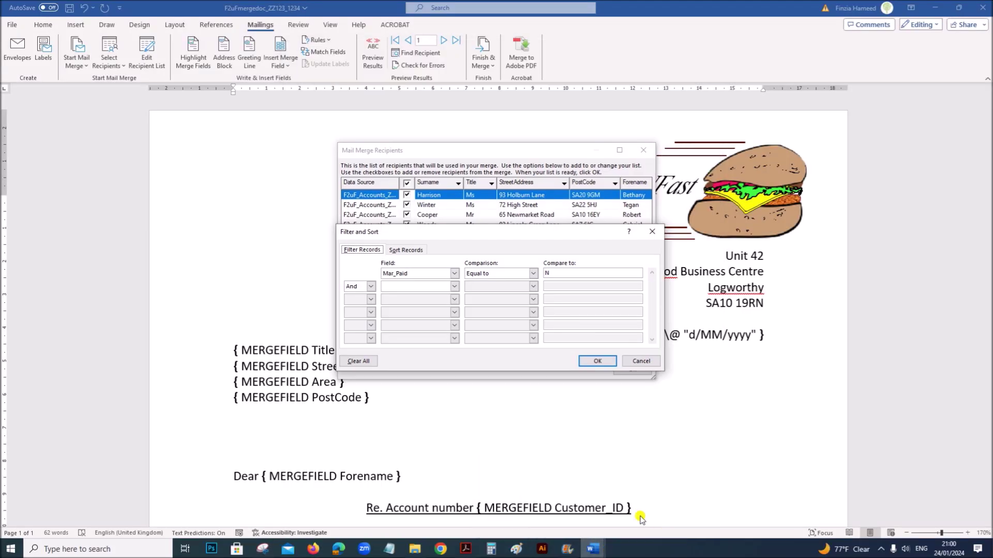
pyautogui.click(592, 361)
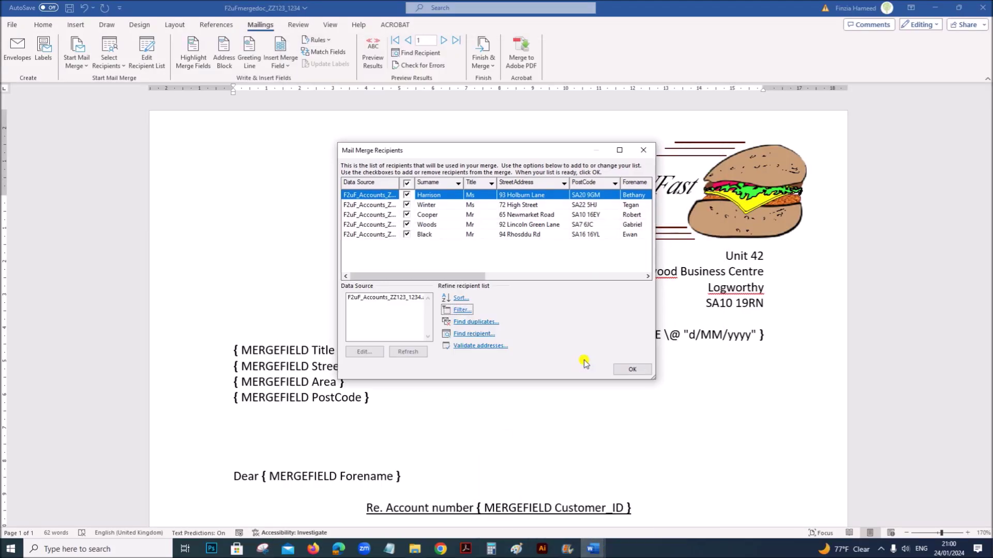
pyautogui.click(632, 373)
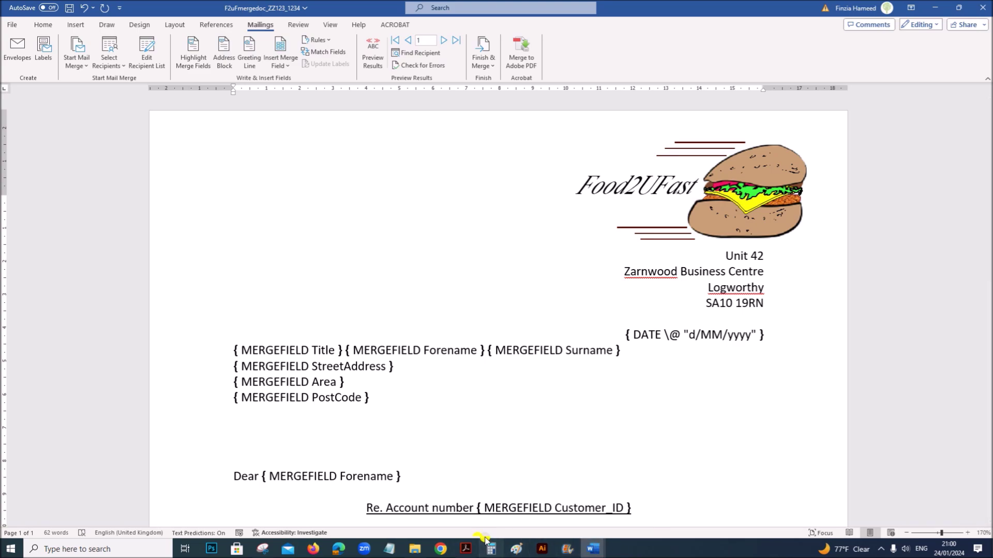
# Recheck the March letters instruction in the question paper, and paste the captured filter screenshot into the blank Word document
pyautogui.click(465, 548)
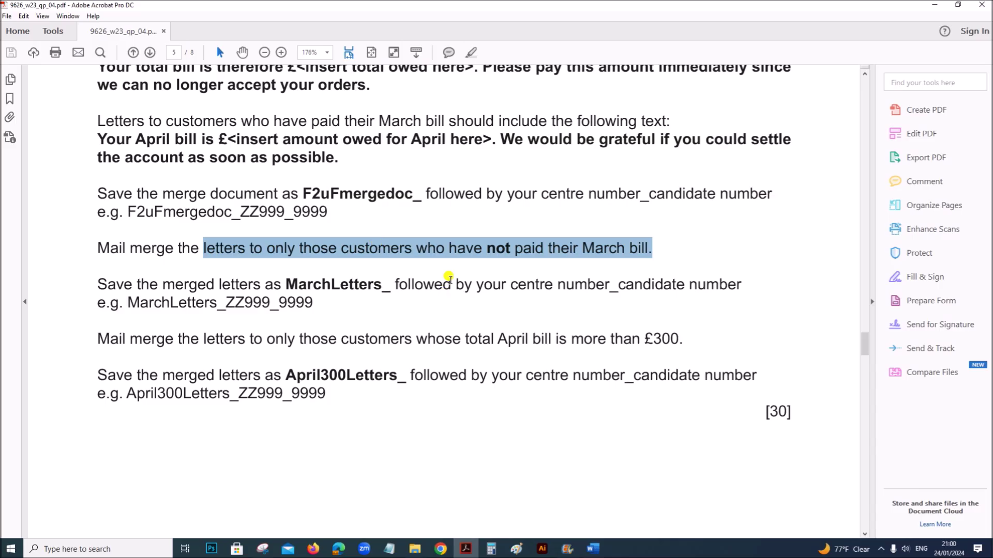
pyautogui.click(285, 256)
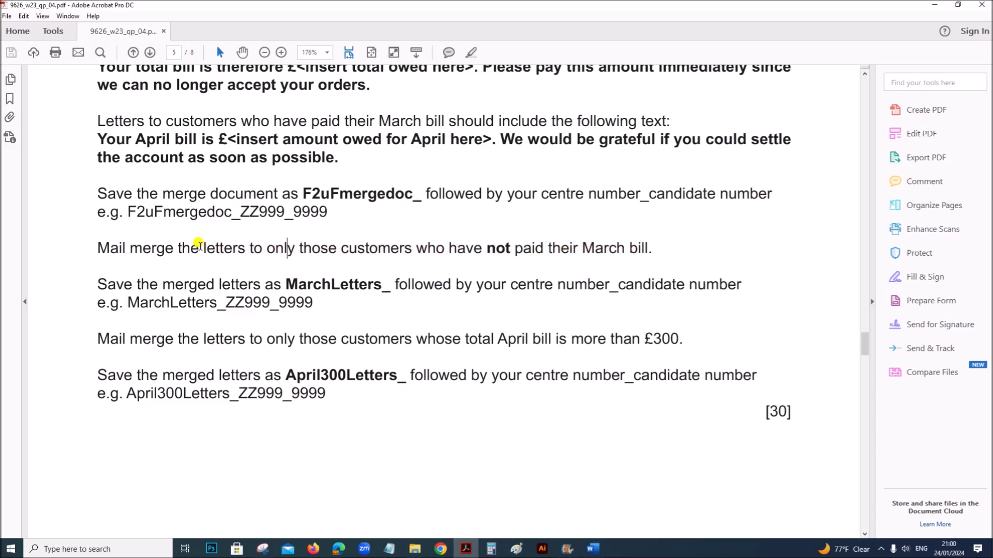
pyautogui.click(593, 549)
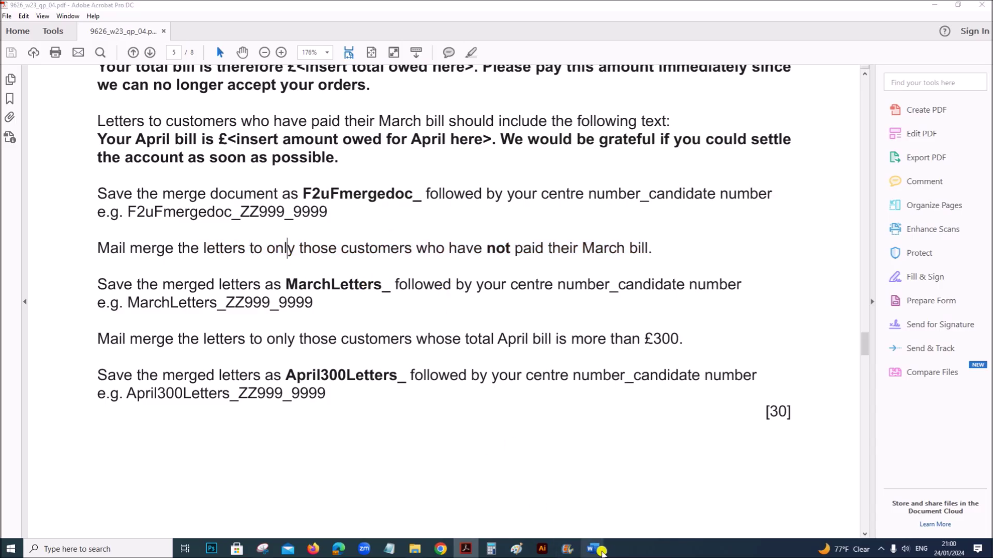
pyautogui.click(633, 523)
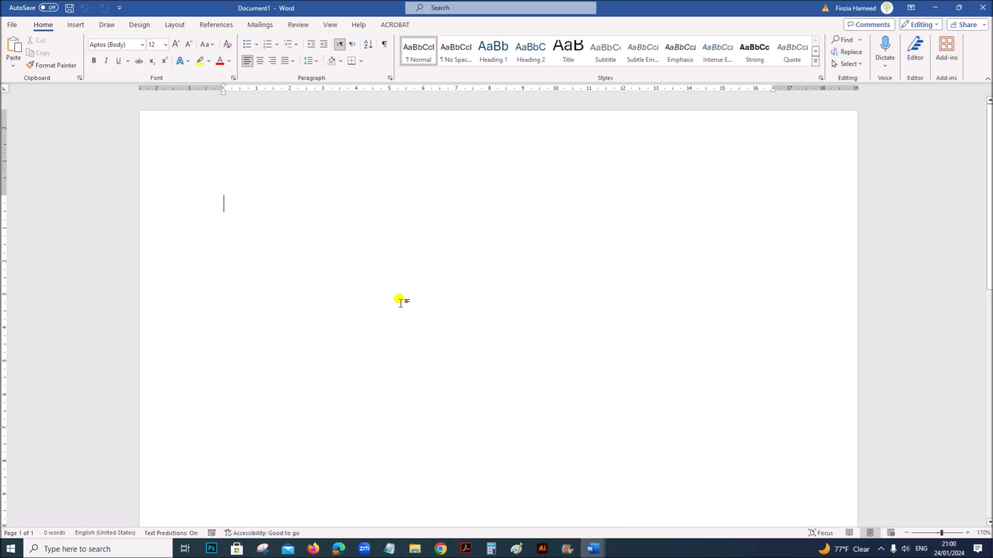
pyautogui.hotkey('ctrl', 'v')
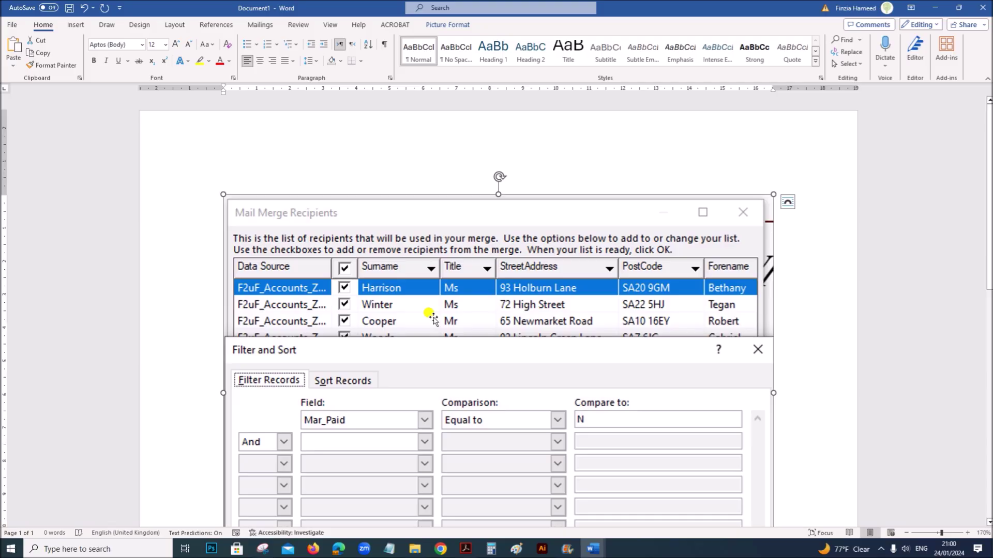
pyautogui.press('Right')
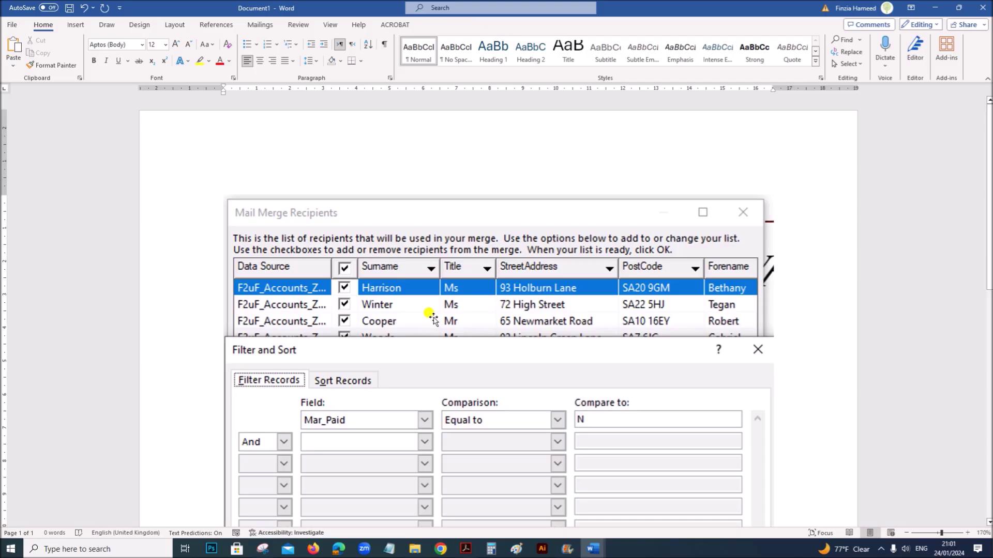
# Add a caption above the pasted screenshot describing customers who have not paid for March
pyautogui.scroll(1, 433, 318)
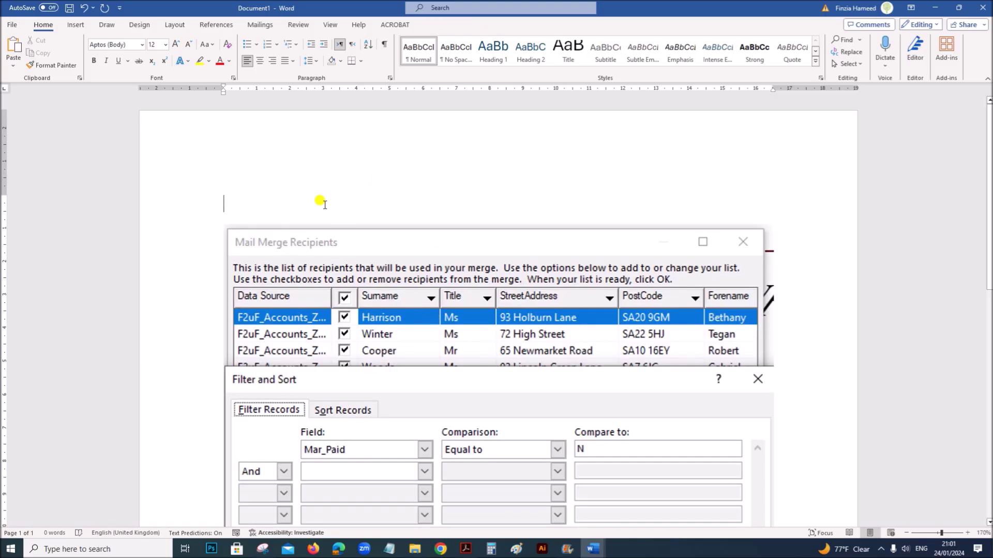
pyautogui.write('Customers')
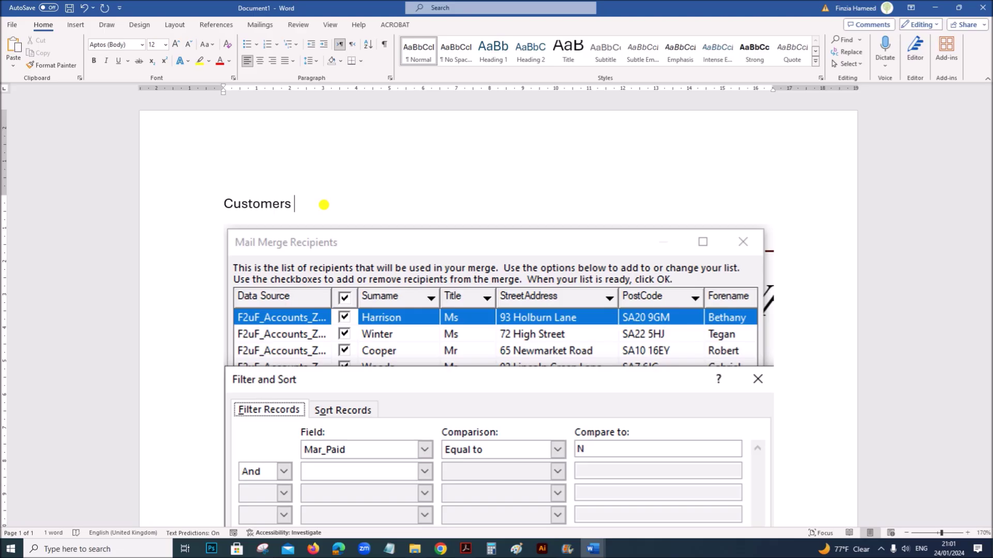
pyautogui.write('who have not paid')
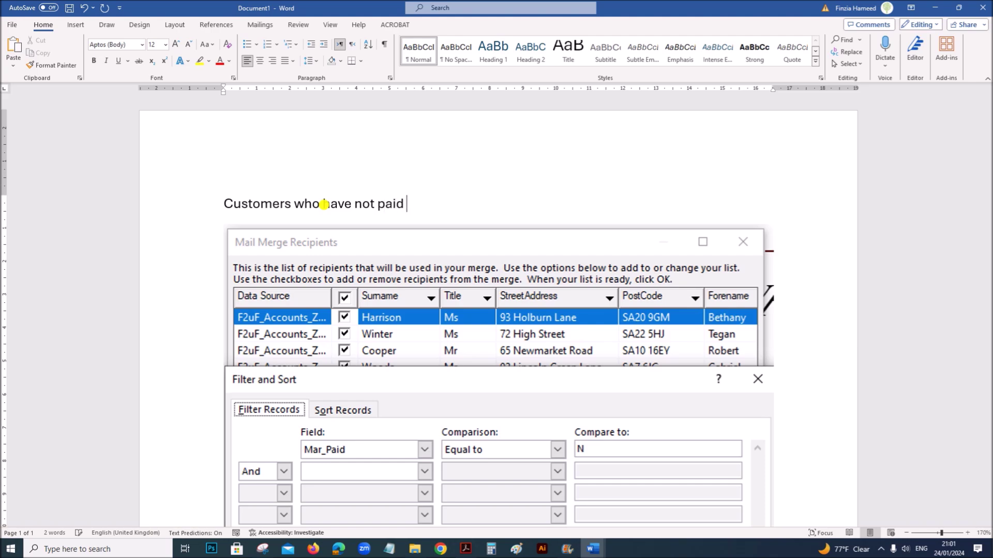
pyautogui.write(' <')
pyautogui.write('March')
pyautogui.scroll(-8, 310, 222)
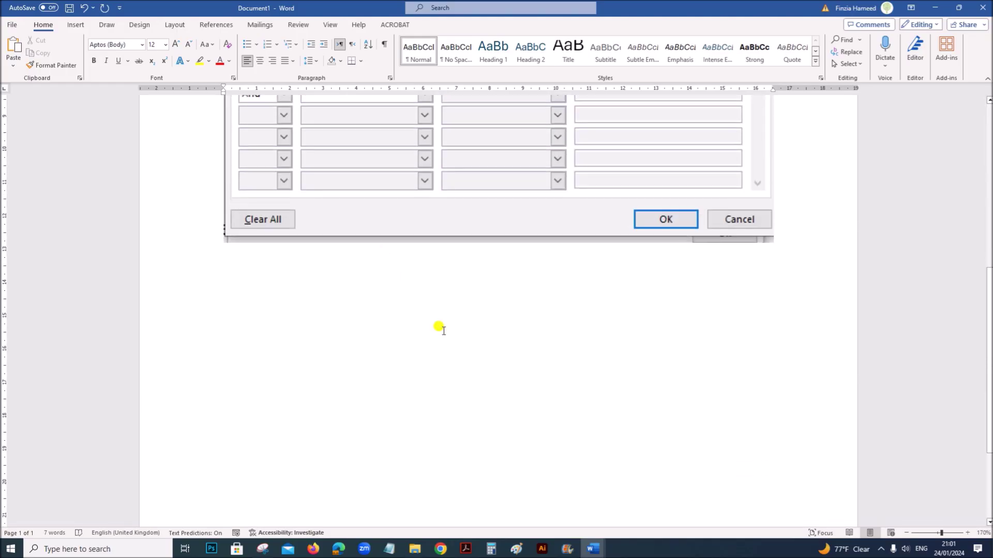
# Return to the F2uFmergedoc_ZZ123_1234 letter and merge all filtered records into a new document of individual letters
pyautogui.moveTo(589, 551)
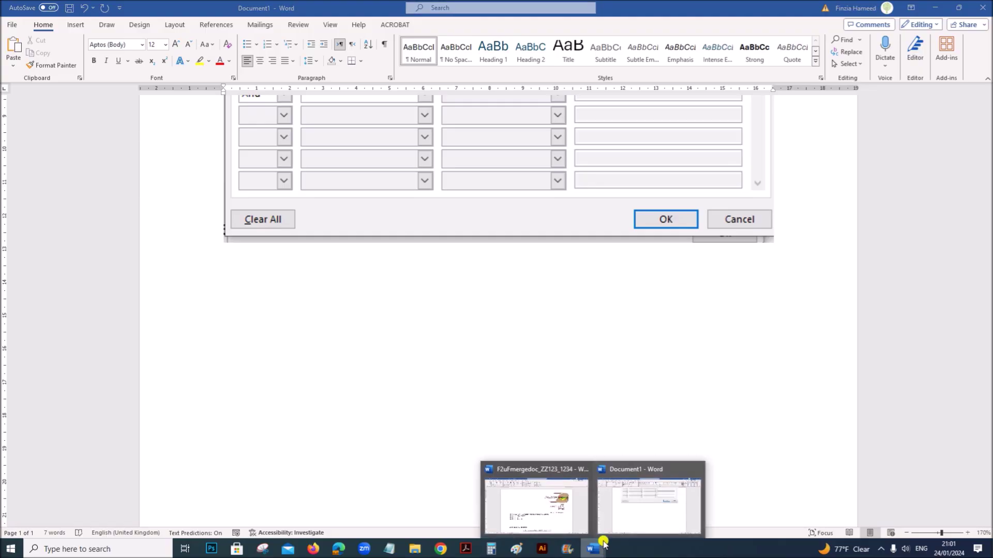
pyautogui.click(561, 527)
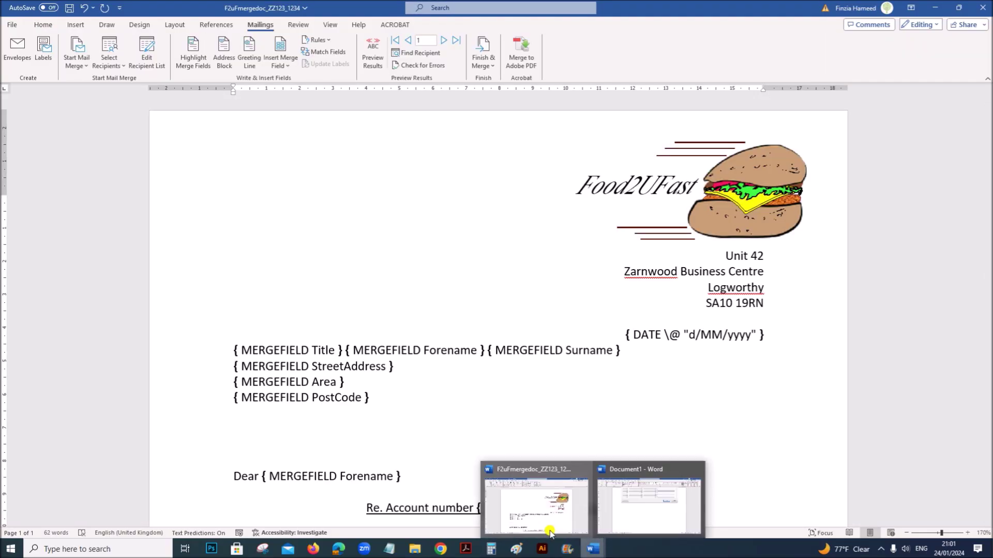
pyautogui.click(482, 54)
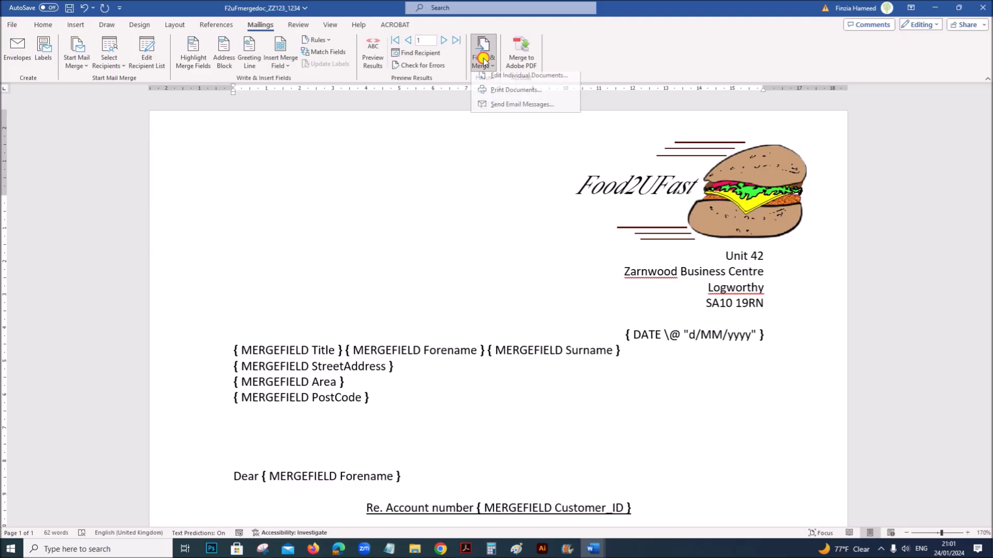
pyautogui.click(507, 81)
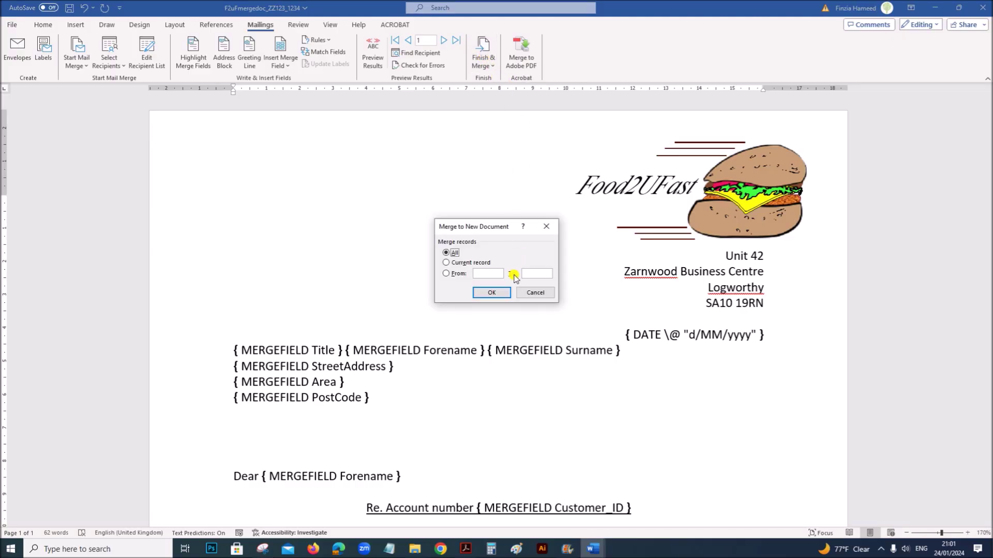
pyautogui.click(492, 292)
# Look through the merged March letters, checking the addresses, bill amounts, spacing and date line on each page
pyautogui.scroll(-5, 520, 282)
pyautogui.scroll(4, 528, 284)
pyautogui.scroll(-10, 528, 285)
pyautogui.scroll(-15, 528, 285)
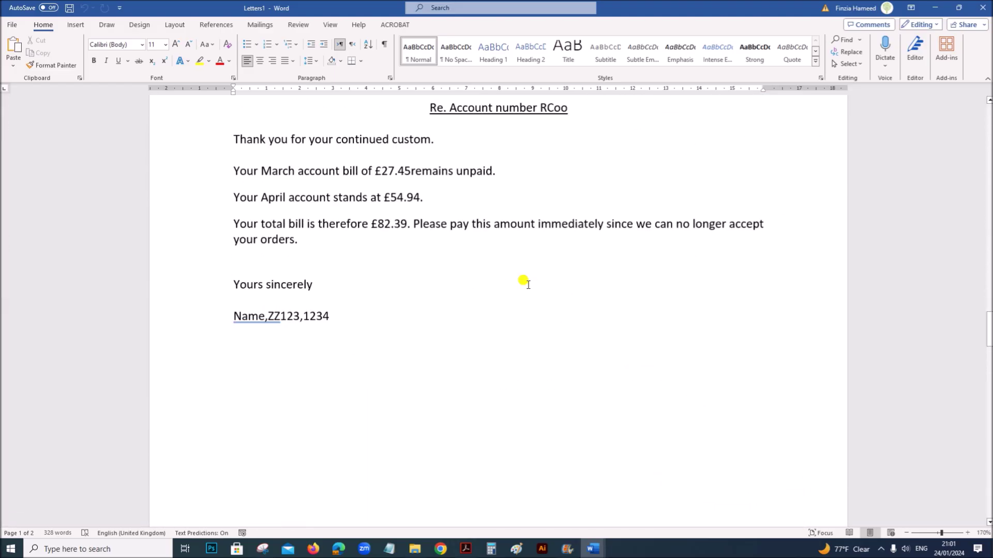
pyautogui.scroll(-20, 528, 285)
pyautogui.scroll(-8, 528, 285)
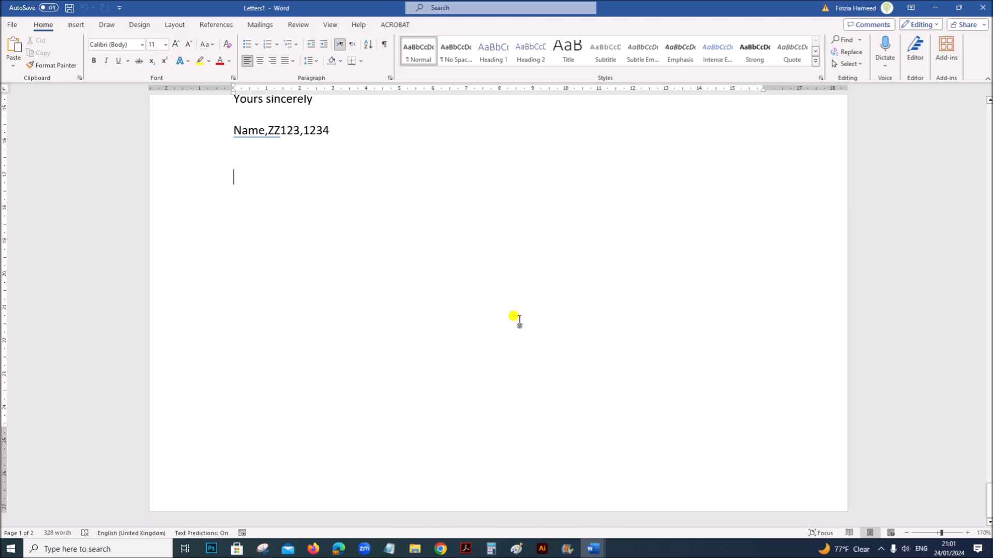
pyautogui.scroll(5, 519, 323)
pyautogui.scroll(2, 519, 309)
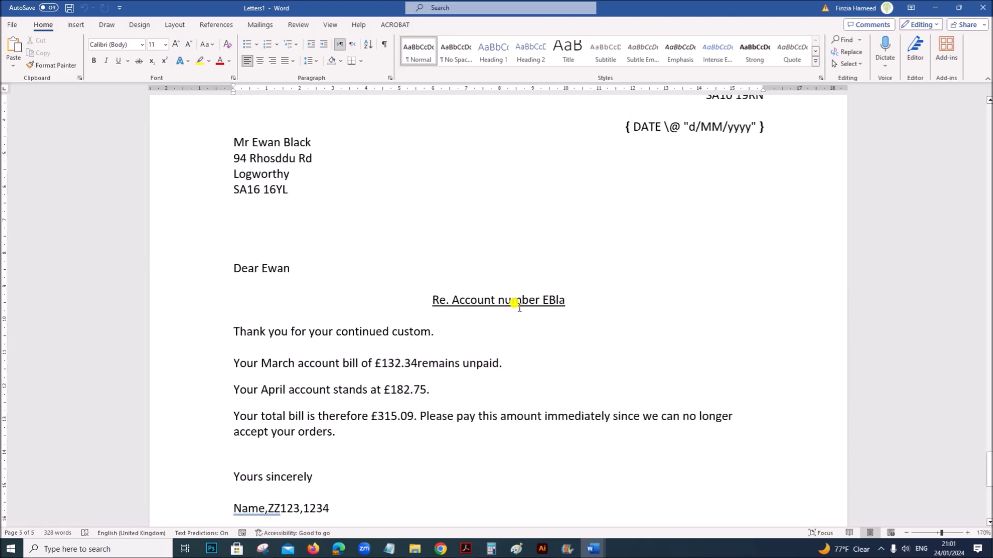
pyautogui.scroll(1, 519, 306)
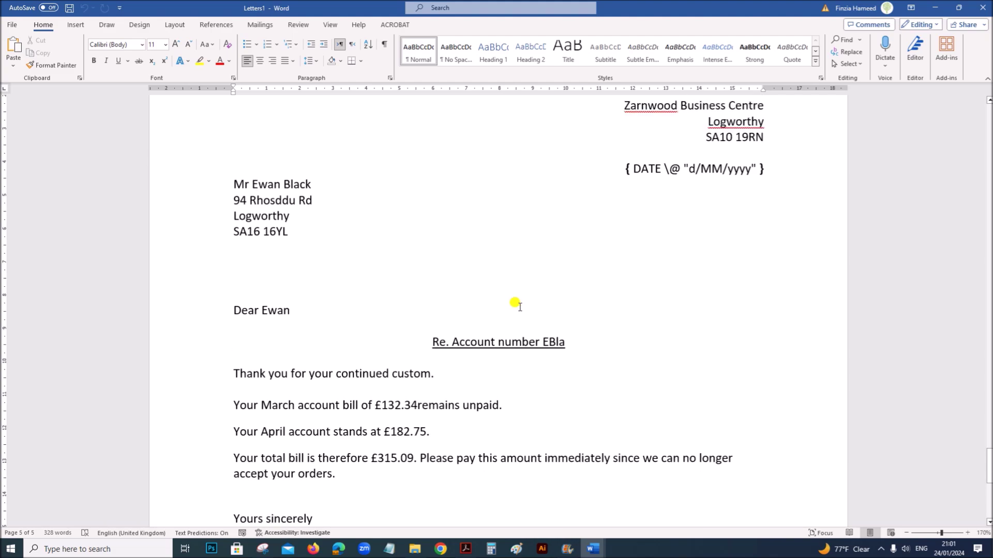
pyautogui.scroll(-2, 520, 306)
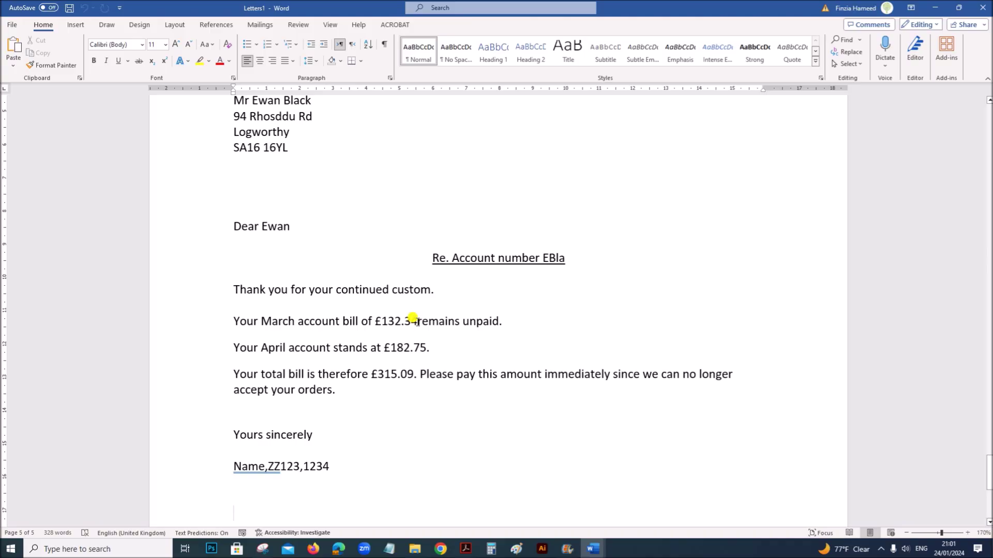
pyautogui.scroll(20, 421, 310)
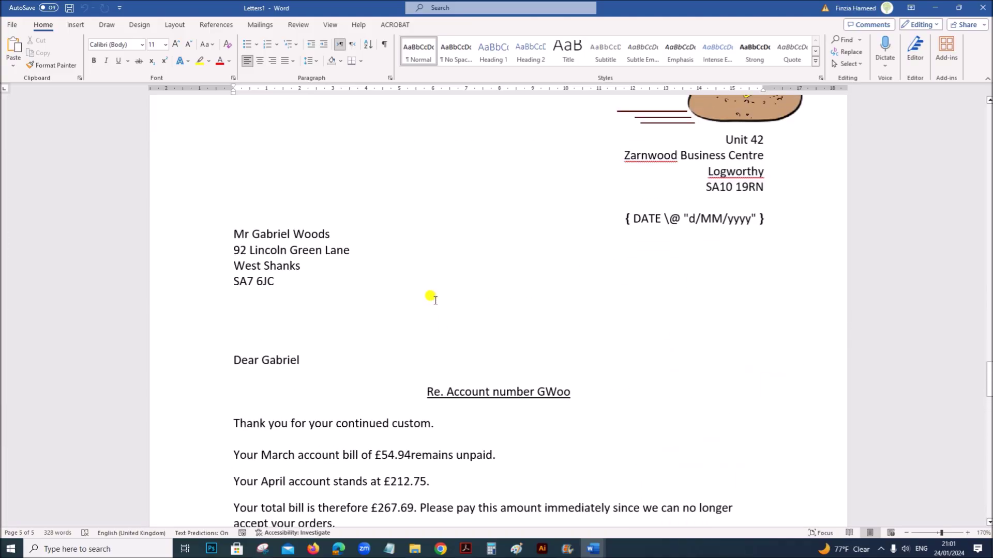
pyautogui.scroll(-2, 438, 387)
# Close the merged letters document without saving it
pyautogui.click(411, 329)
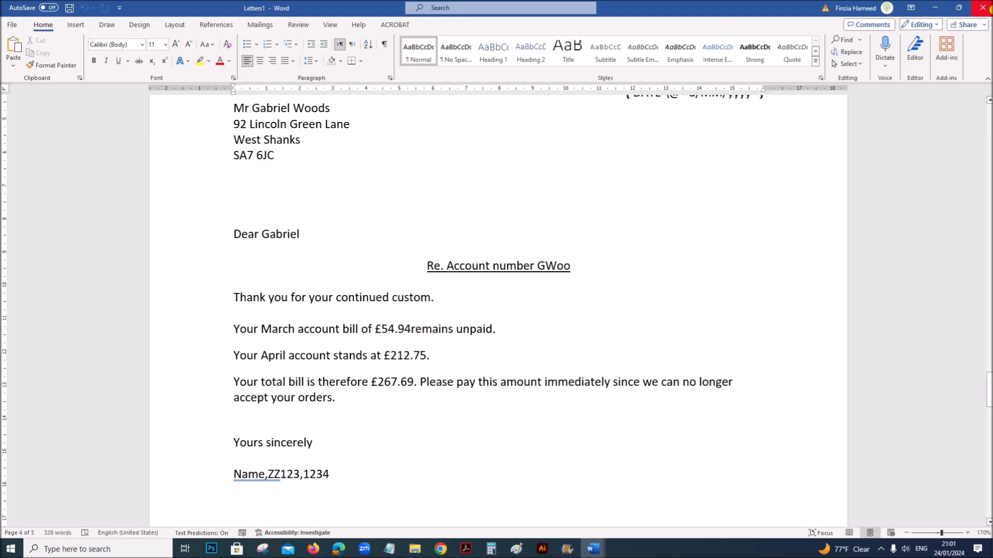
pyautogui.click(984, 8)
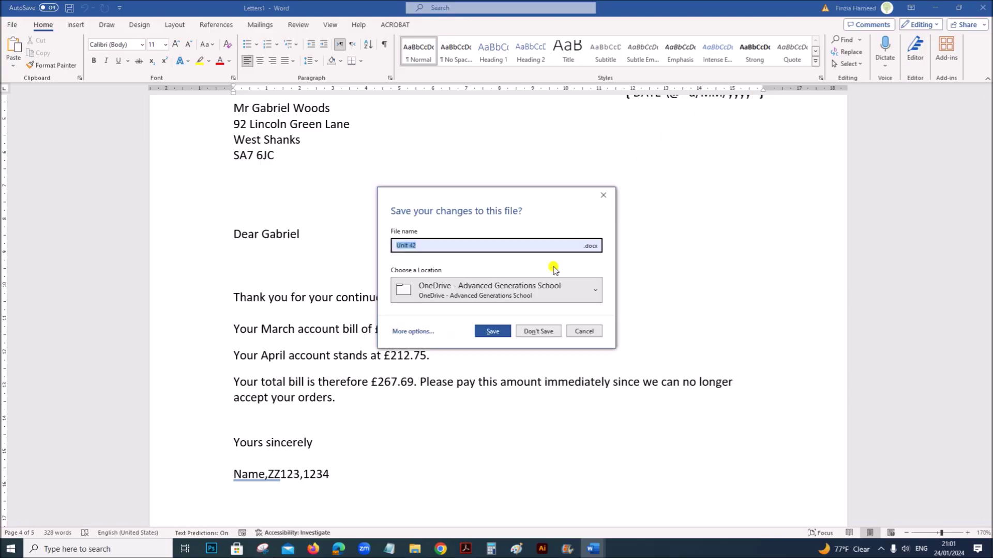
pyautogui.click(538, 331)
# Insert a space between the Mar_Sum merge field and "remains unpaid", and merge all records into a new document
pyautogui.scroll(-6, 441, 474)
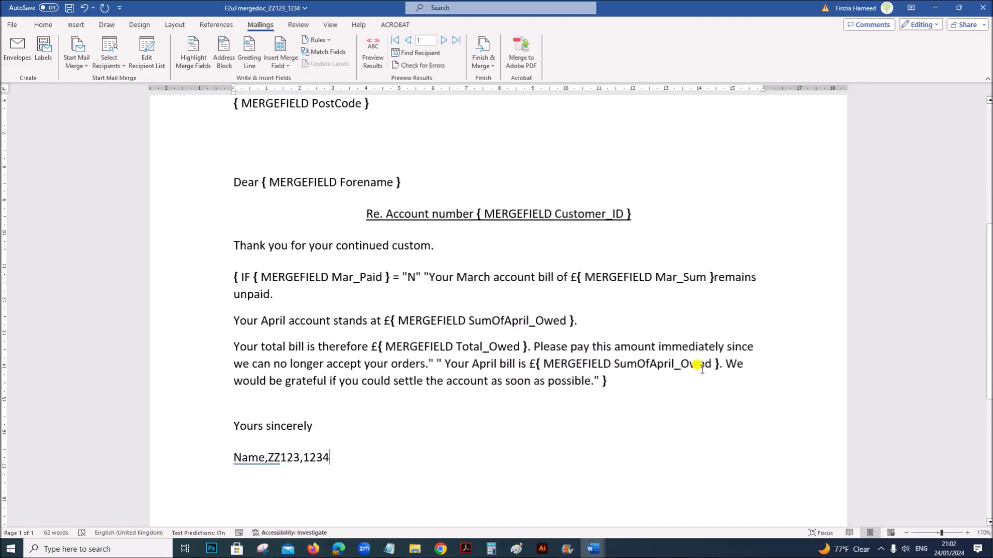
pyautogui.click(714, 277)
pyautogui.click(484, 58)
pyautogui.click(522, 80)
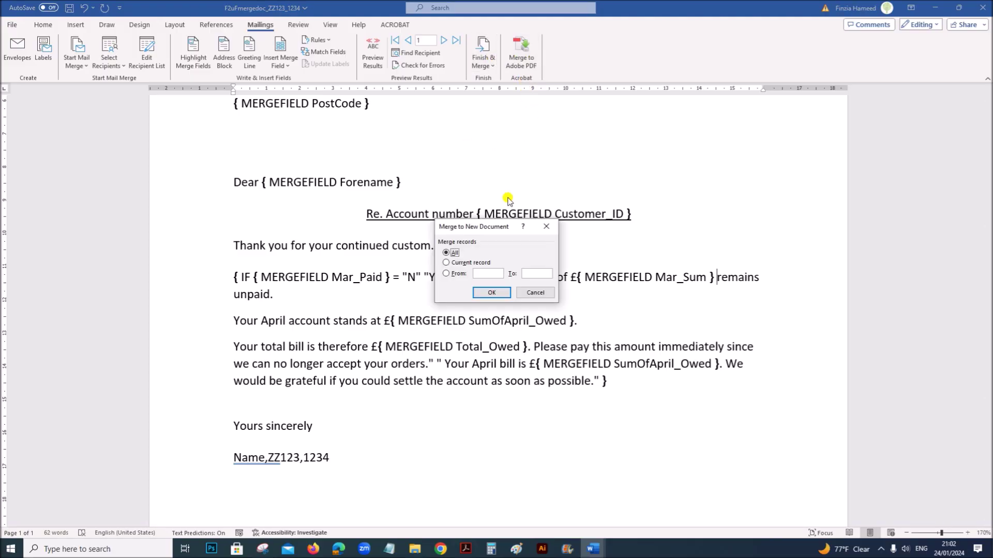
pyautogui.click(478, 289)
pyautogui.scroll(-15, 478, 289)
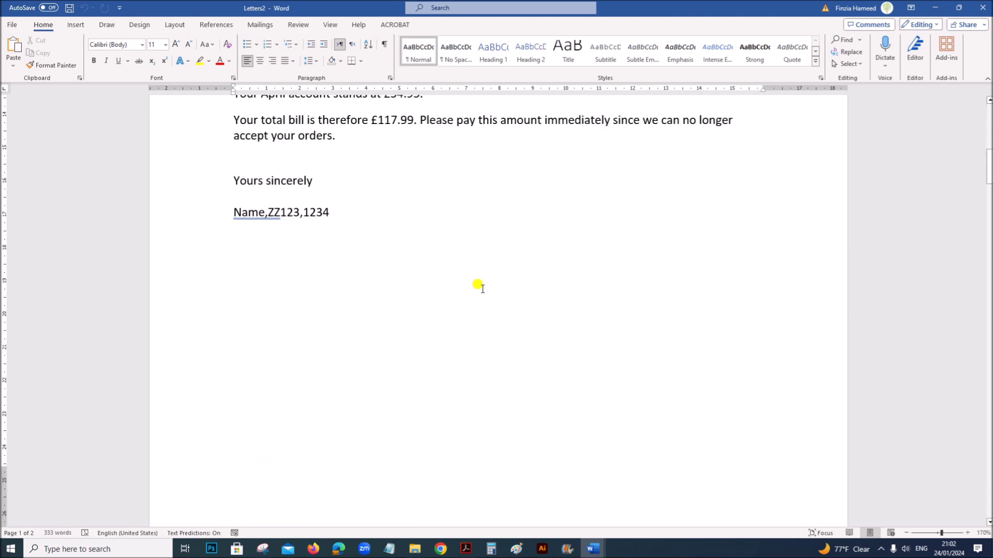
pyautogui.scroll(15, 477, 285)
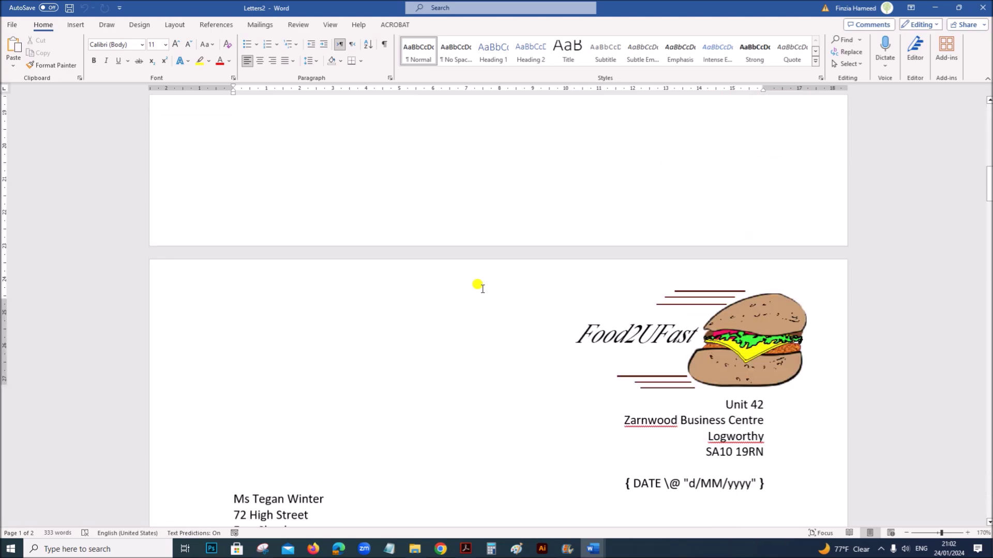
# Turn off "Show field codes instead of their values" in the advanced Word options, and check the first merged letter
pyautogui.click(10, 25)
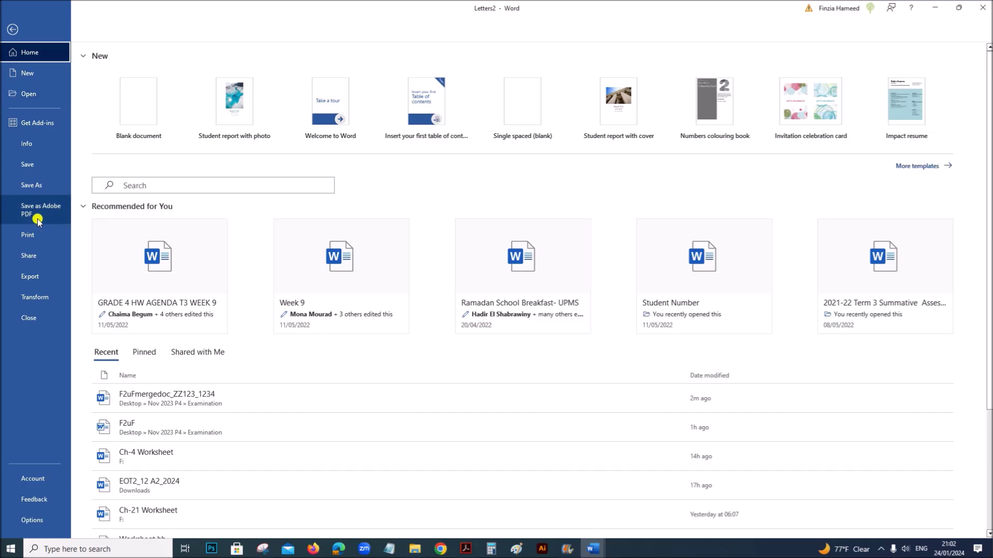
pyautogui.click(34, 519)
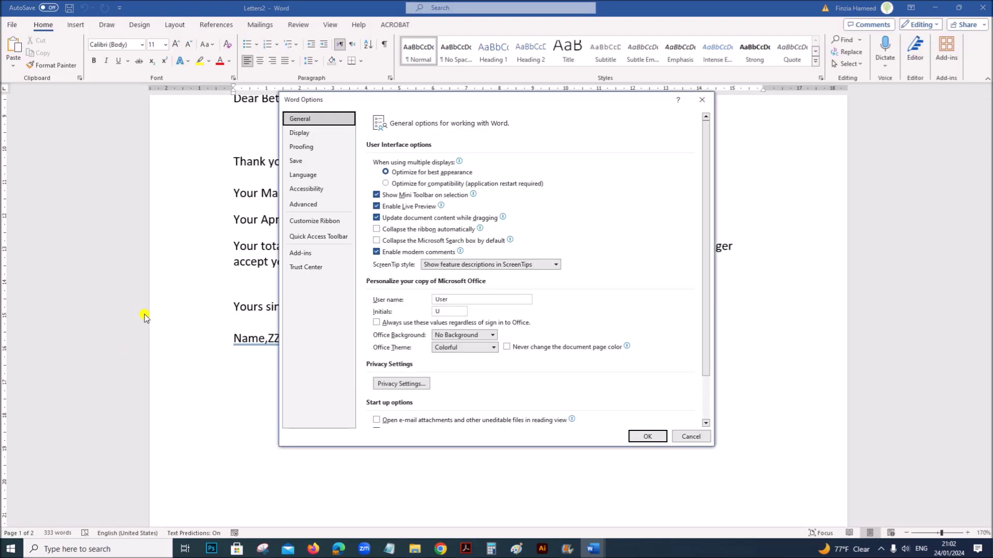
pyautogui.click(316, 205)
pyautogui.scroll(-15, 470, 264)
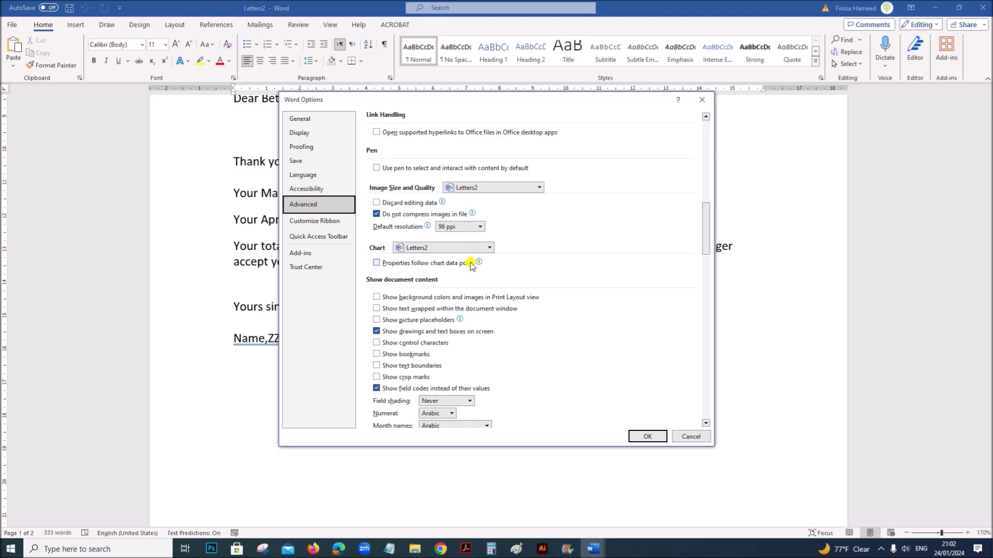
pyautogui.scroll(-7, 470, 265)
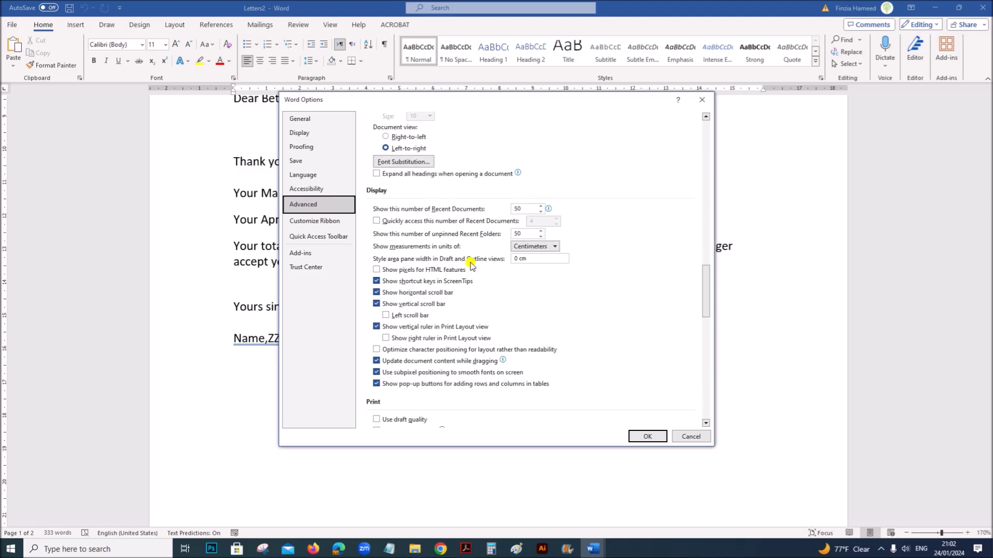
pyautogui.scroll(-1, 468, 274)
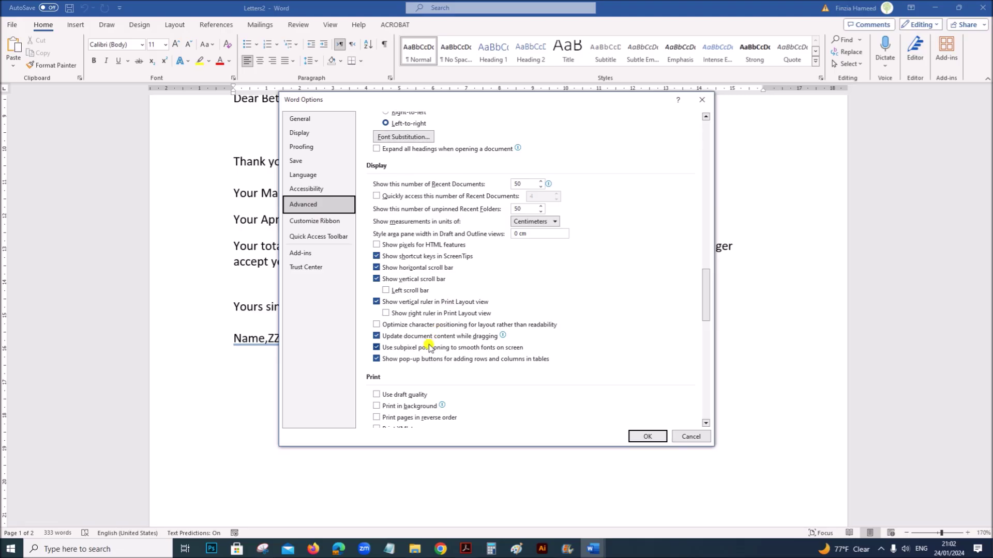
pyautogui.scroll(8, 427, 341)
pyautogui.scroll(-8, 420, 314)
pyautogui.scroll(8, 422, 313)
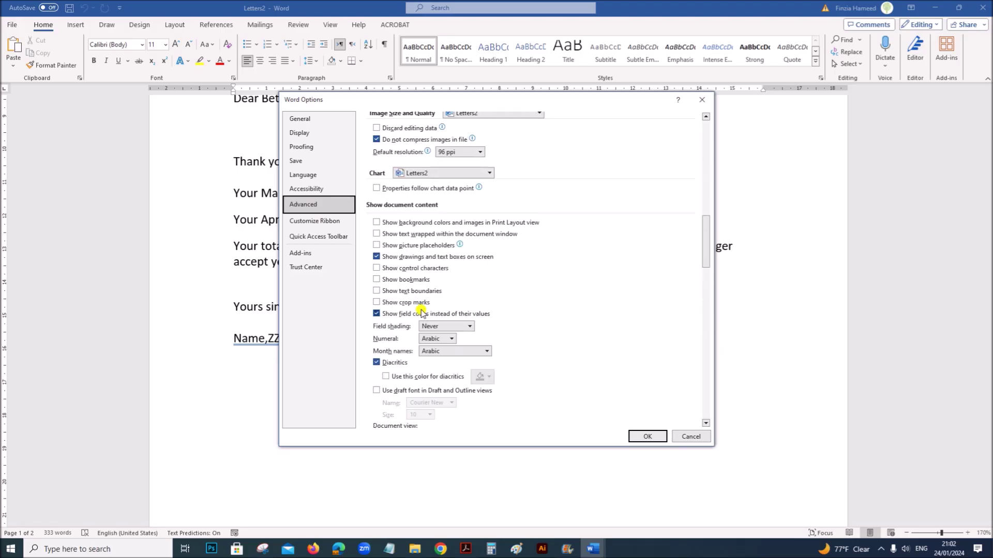
pyautogui.scroll(-1, 421, 313)
pyautogui.click(390, 291)
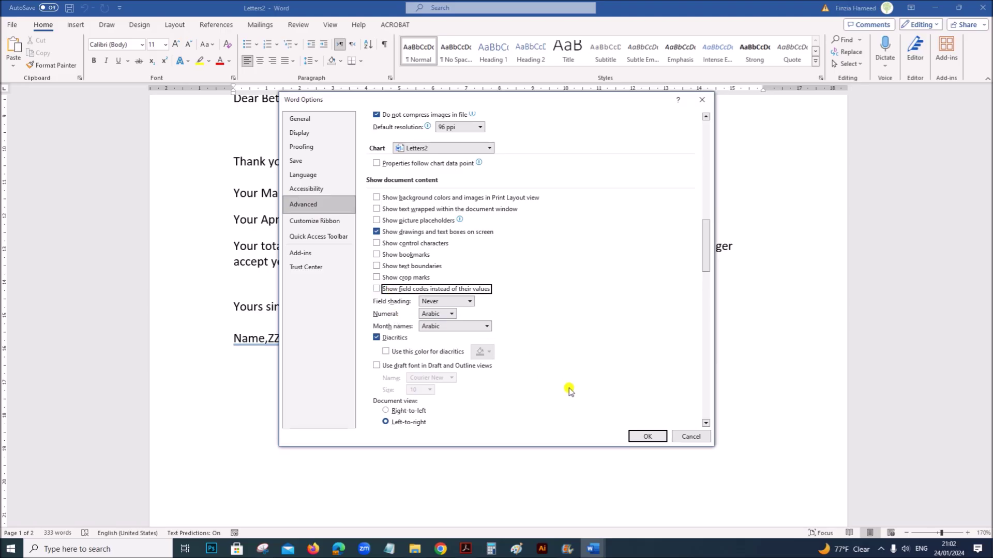
pyautogui.click(636, 436)
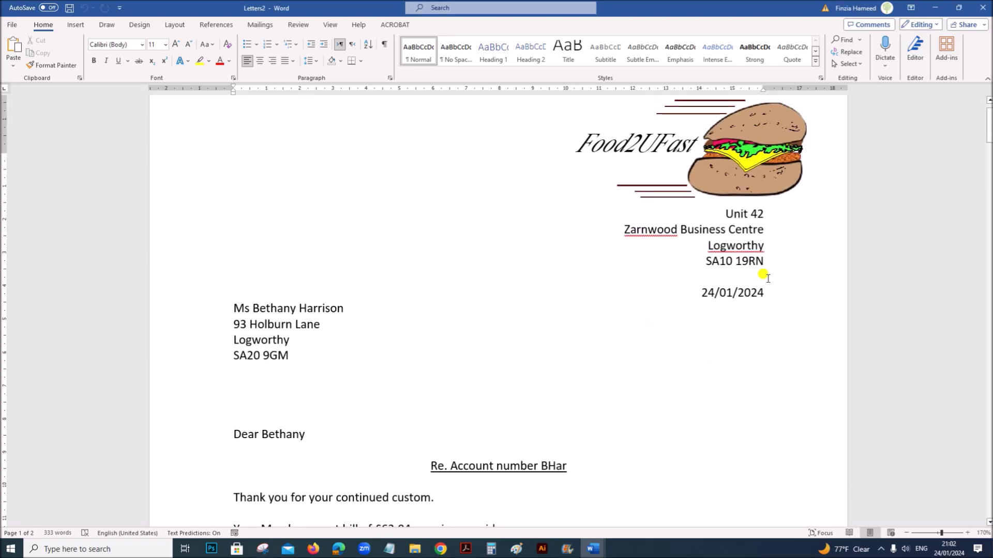
pyautogui.scroll(-6, 580, 309)
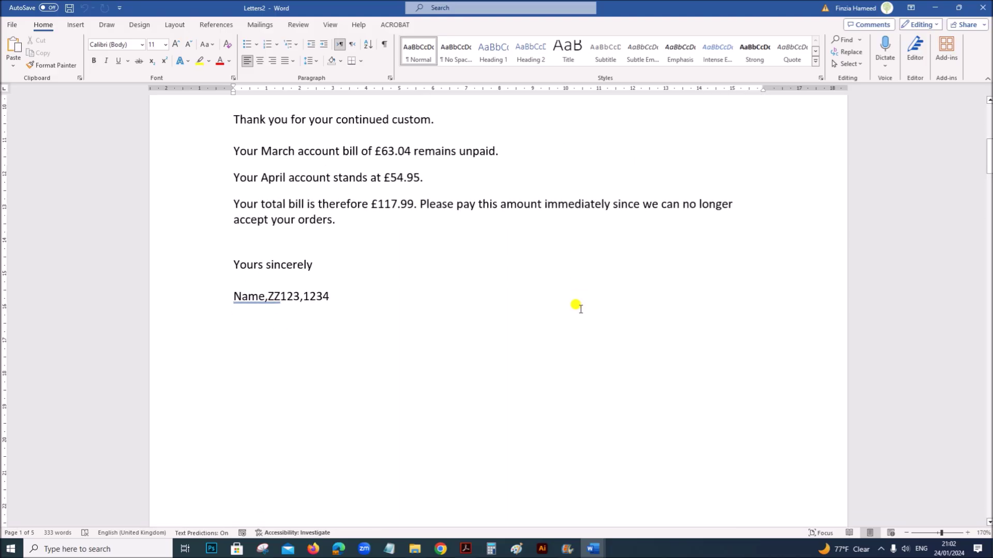
# Check the file name required for the merged March letters in the question paper PDF, and return to the merged letters
pyautogui.click(473, 547)
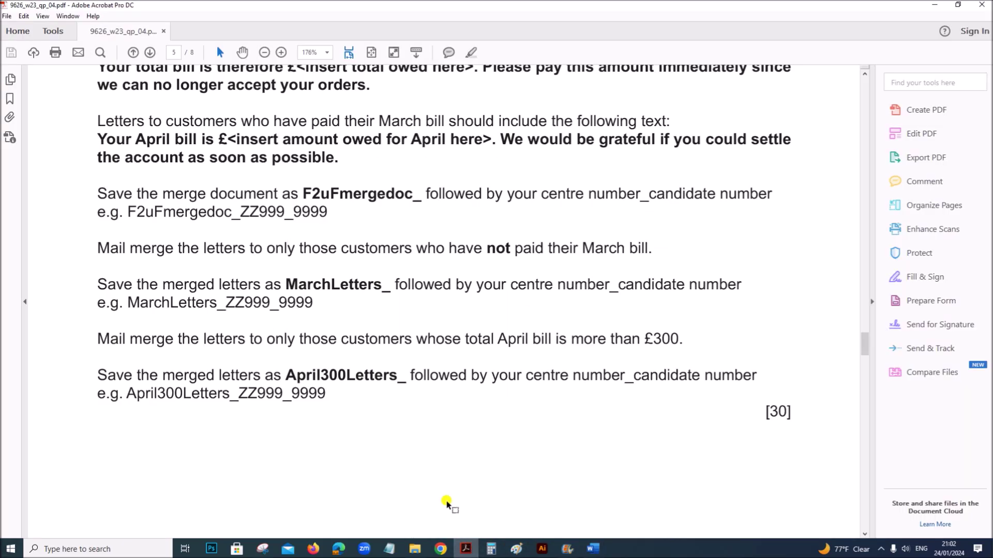
pyautogui.moveTo(286, 284); pyautogui.dragTo(389, 284)
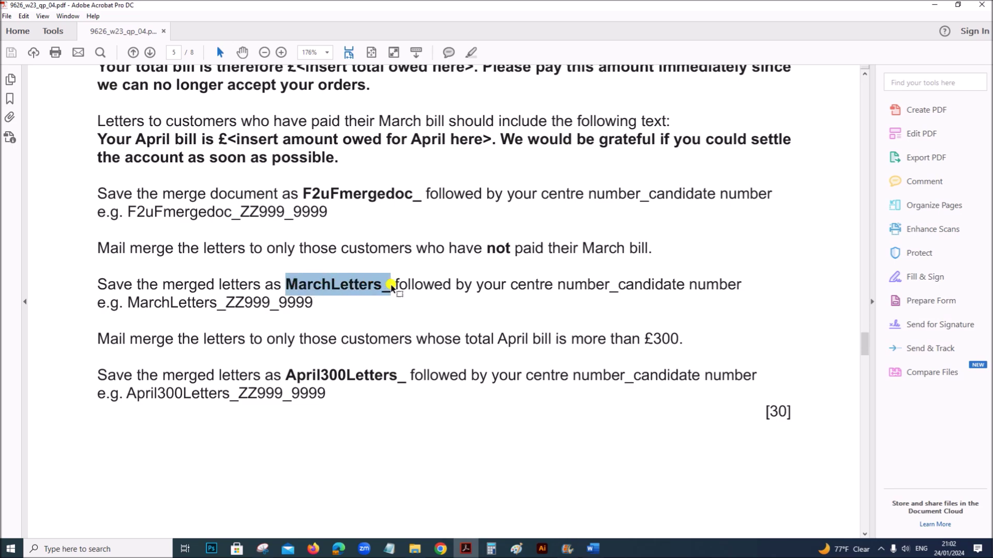
pyautogui.click(590, 547)
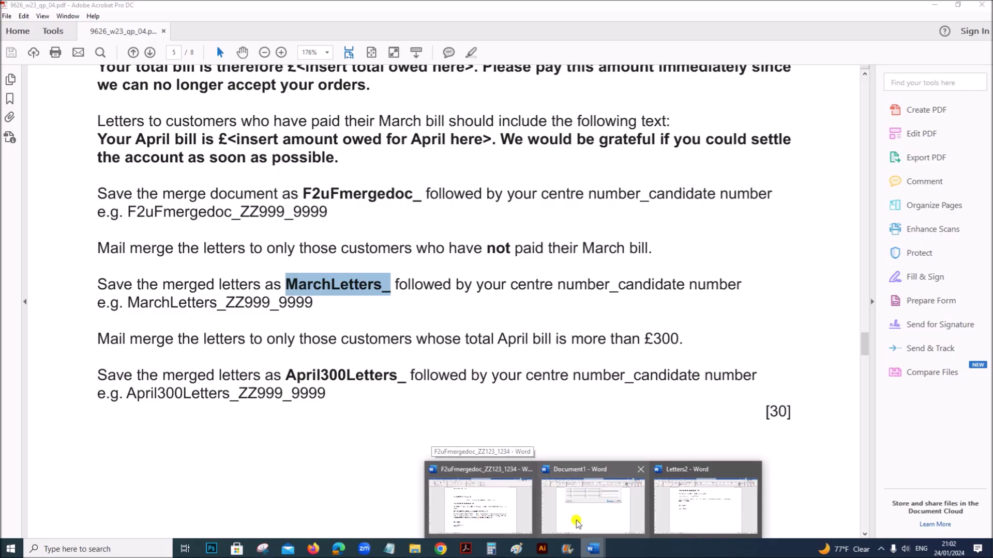
pyautogui.click(674, 511)
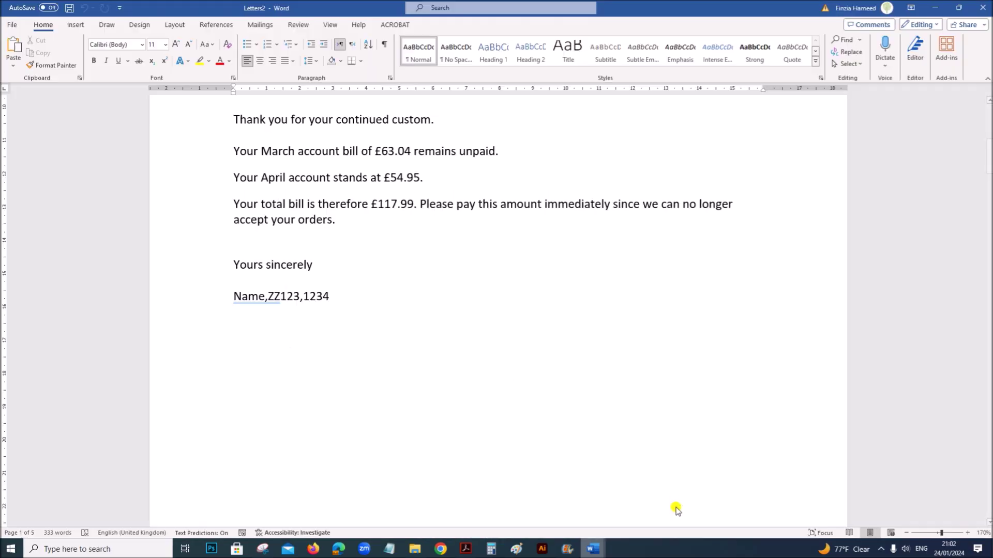
# Save the merged letters as MarchLetters_ZZ123_1234 in the Examination folder of Nov 2023 P4, and close the document
pyautogui.click(11, 23)
pyautogui.click(44, 190)
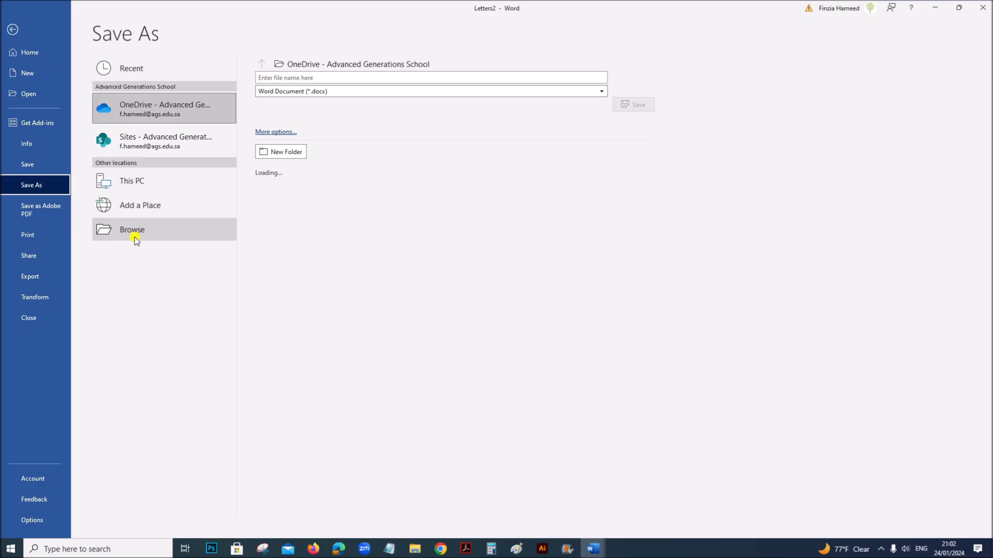
pyautogui.click(133, 234)
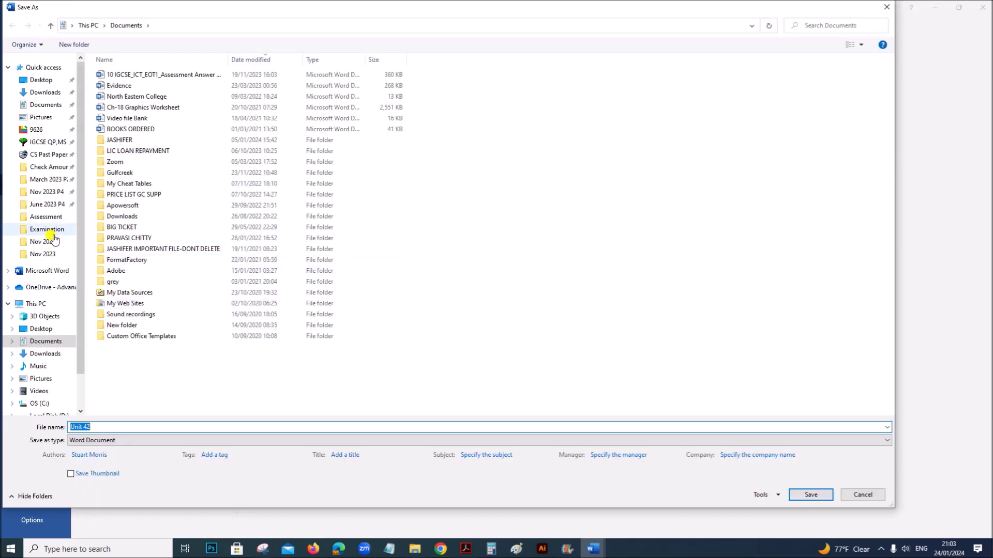
pyautogui.click(56, 205)
pyautogui.click(57, 192)
pyautogui.click(118, 76)
pyautogui.doubleClick(118, 75)
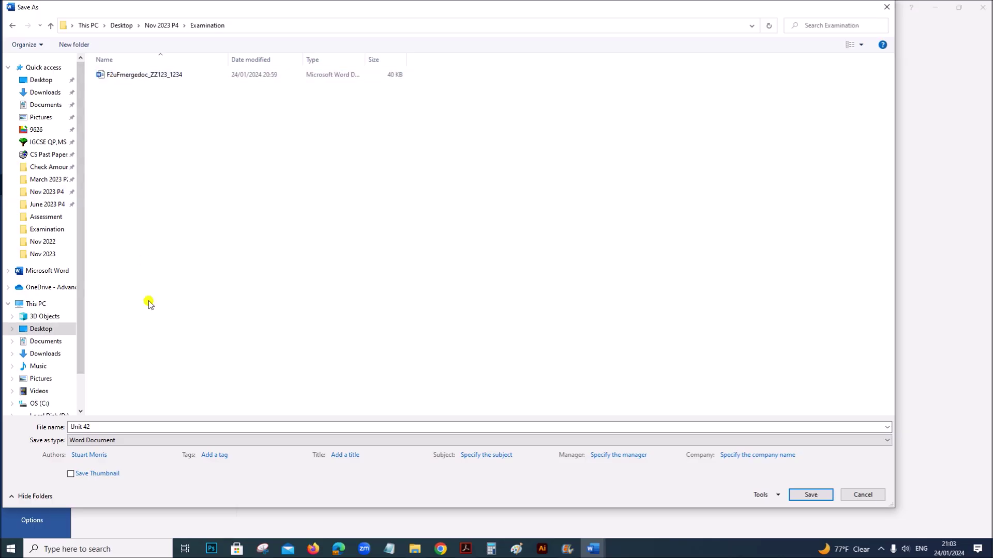
pyautogui.click(129, 428)
pyautogui.write('MarchLetters_ZZ123_1234')
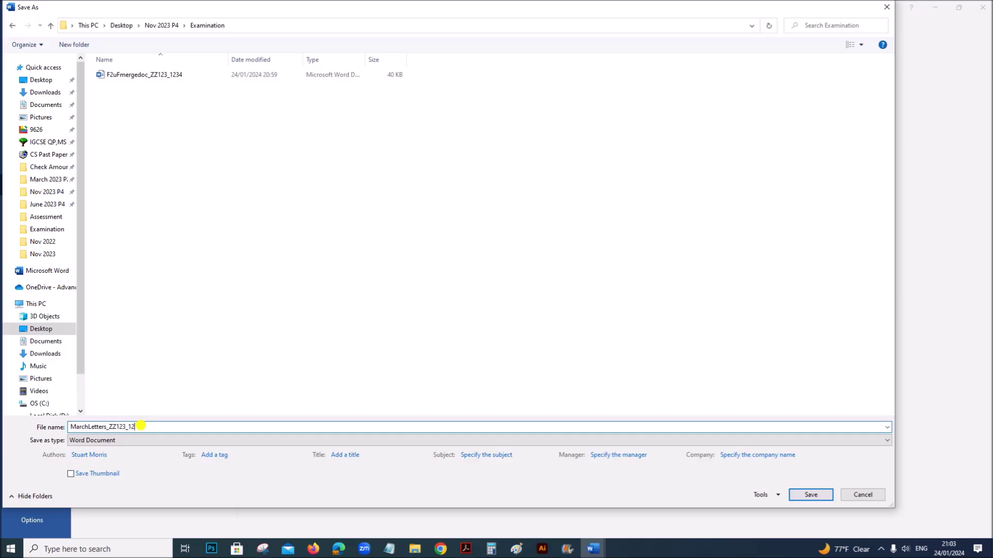
pyautogui.click(811, 495)
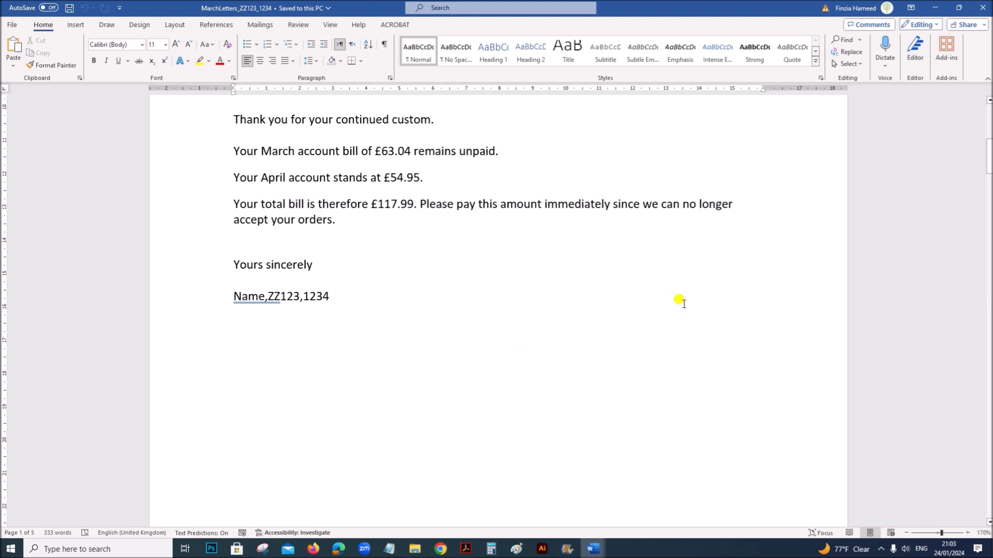
pyautogui.click(983, 8)
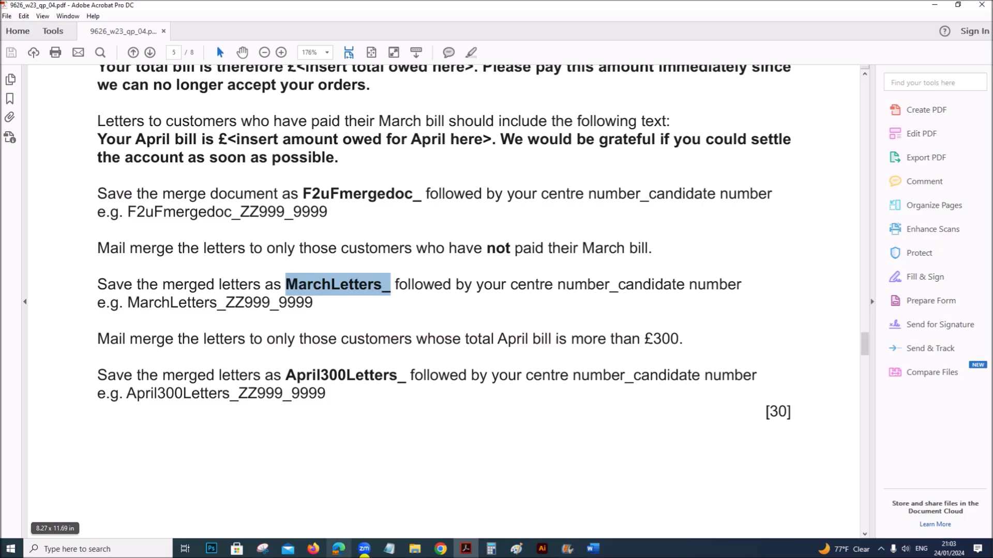
# Clear all existing recipient filter conditions in the F2uFmergedoc_ZZ123_1234 merge document
pyautogui.click(592, 549)
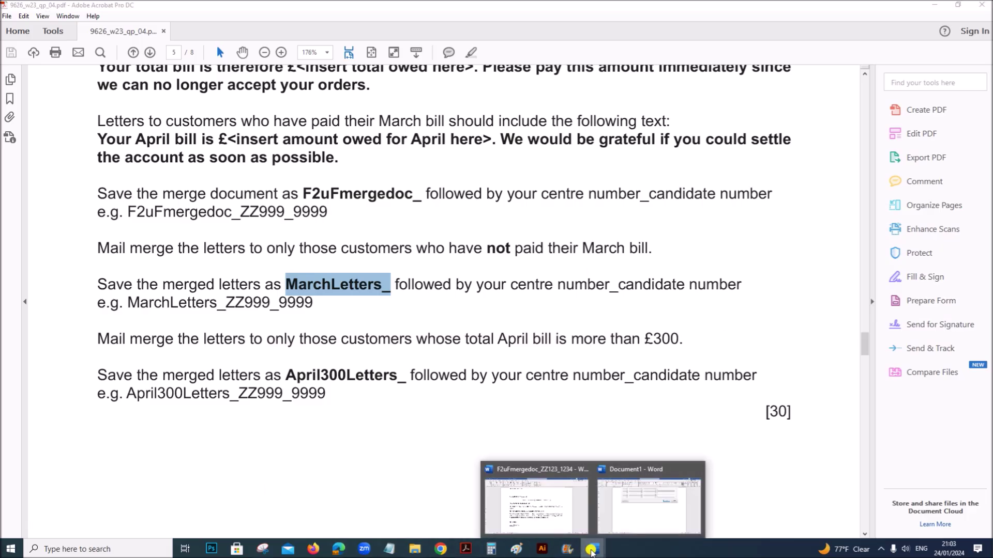
pyautogui.click(536, 499)
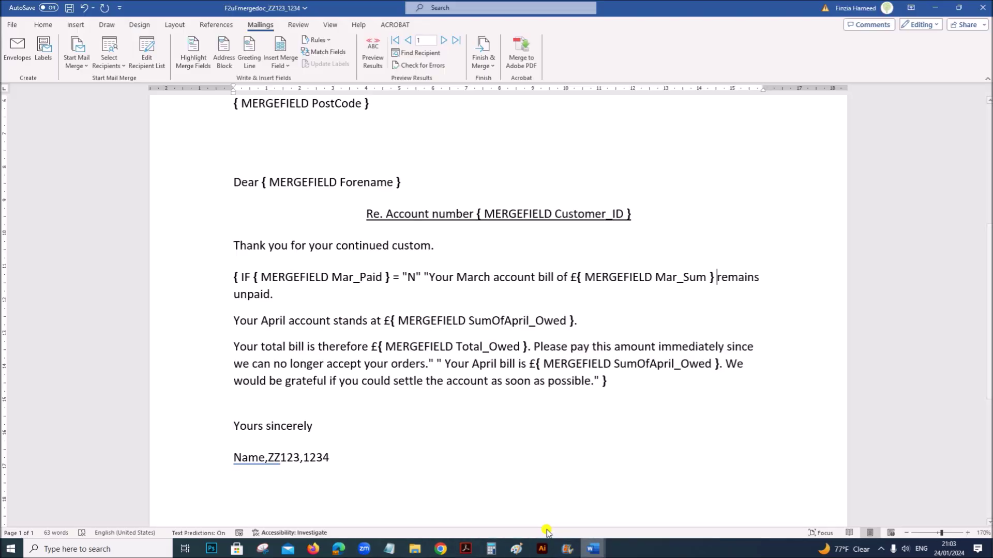
pyautogui.click(144, 63)
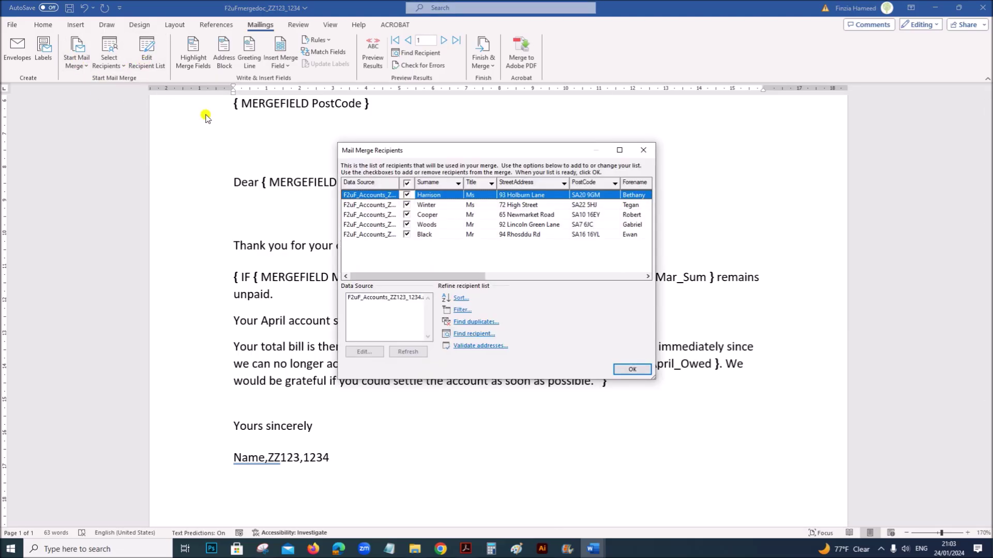
pyautogui.click(462, 310)
pyautogui.click(370, 133)
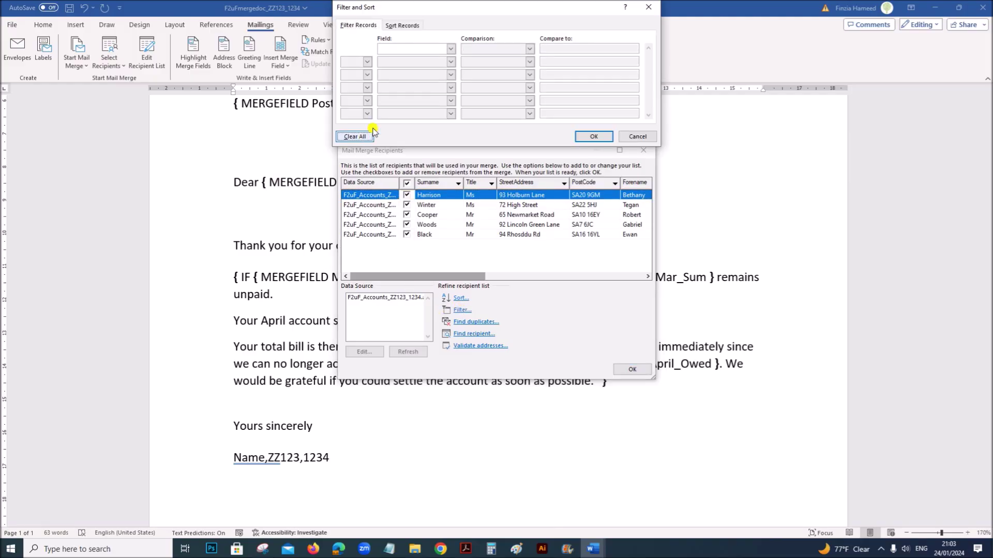
pyautogui.moveTo(458, 7); pyautogui.dragTo(436, 62)
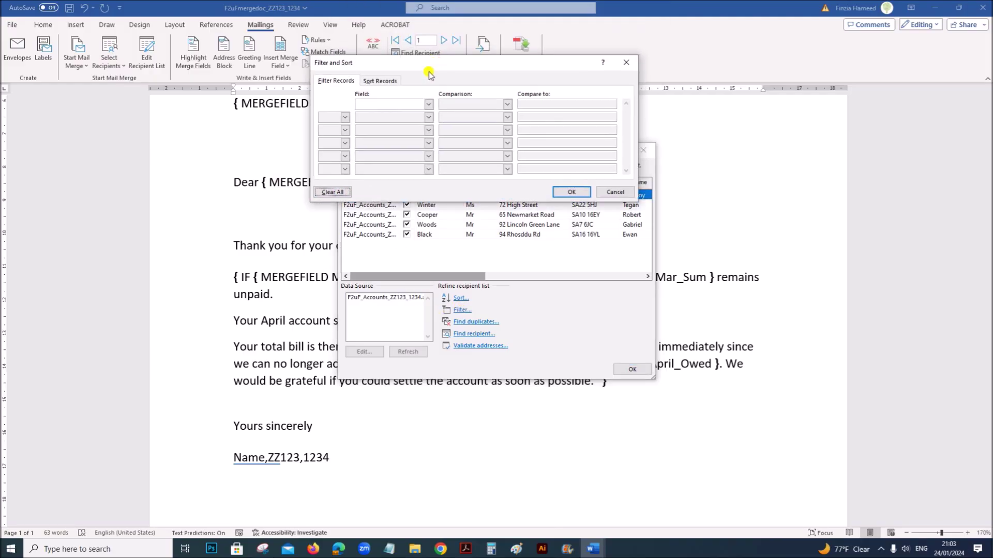
# Set the recipient filter to Mar_Paid equal to Y and SumOfApril_Owed greater than 300
pyautogui.click(428, 104)
pyautogui.moveTo(428, 126); pyautogui.dragTo(427, 138)
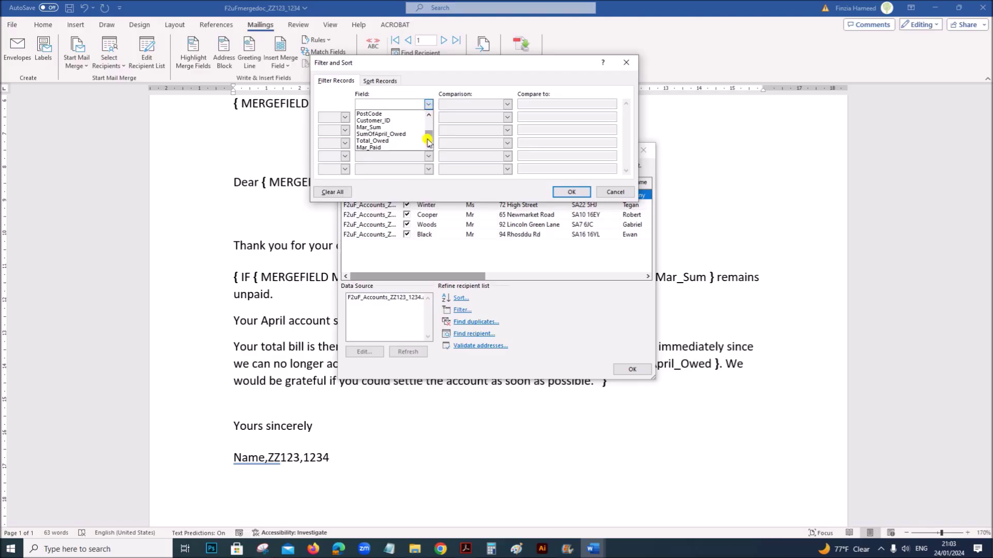
pyautogui.click(406, 148)
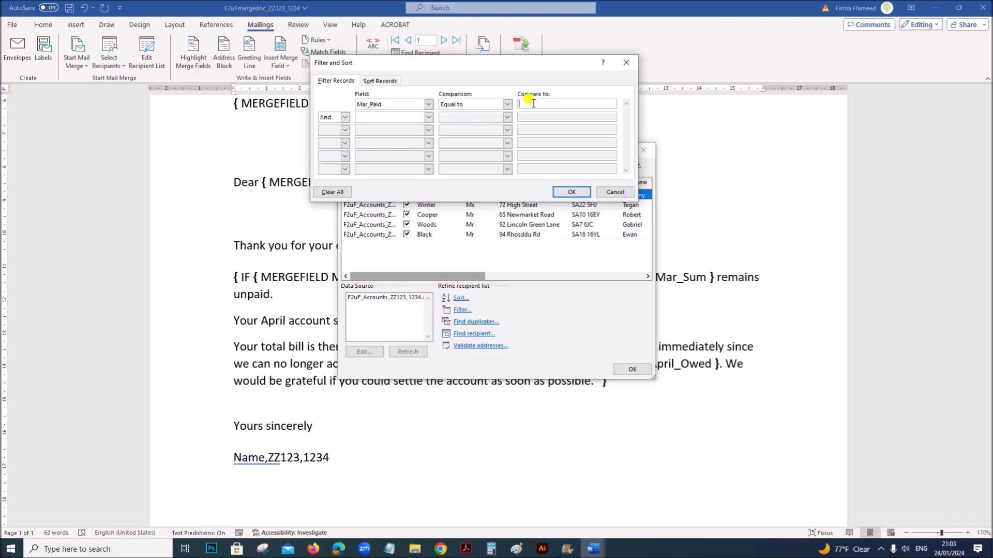
pyautogui.click(429, 117)
pyautogui.scroll(-3, 408, 155)
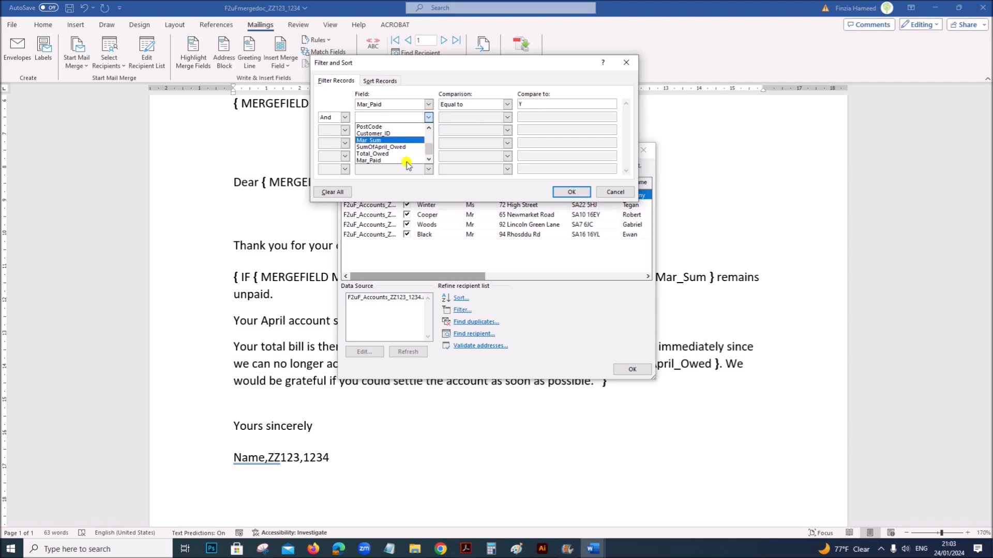
pyautogui.click(398, 147)
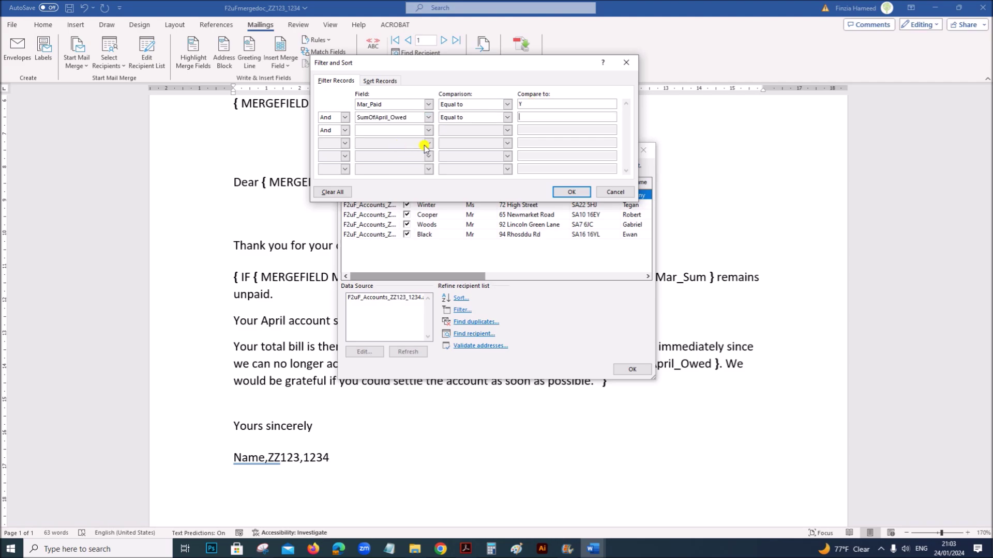
pyautogui.click(508, 118)
pyautogui.click(491, 142)
pyautogui.click(530, 116)
# Capture the filter conditions as a screenshot with the Snipping Tool, and apply the filter to the mail merge recipients
pyautogui.click(262, 549)
pyautogui.click(308, 80)
pyautogui.moveTo(308, 53); pyautogui.dragTo(672, 386)
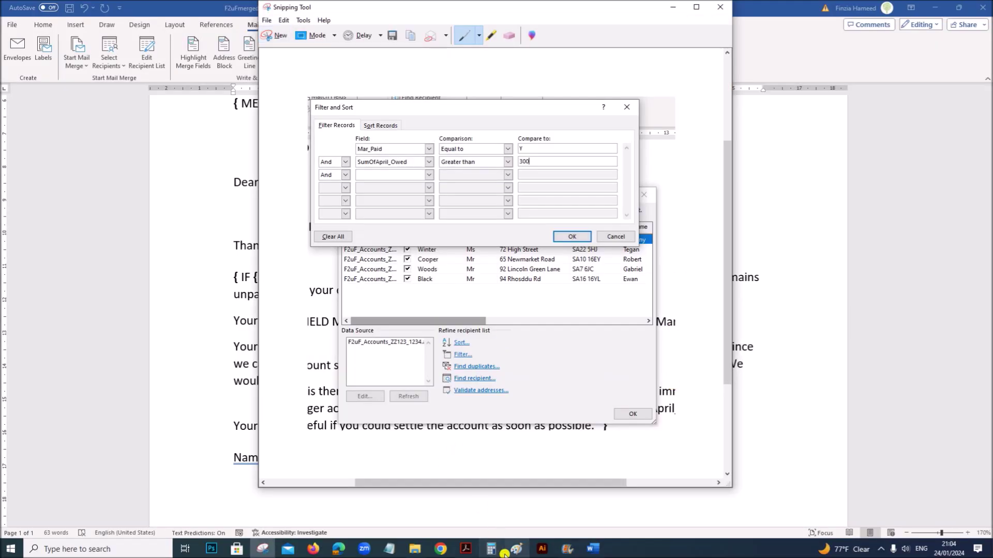
pyautogui.moveTo(572, 544)
pyautogui.click(639, 512)
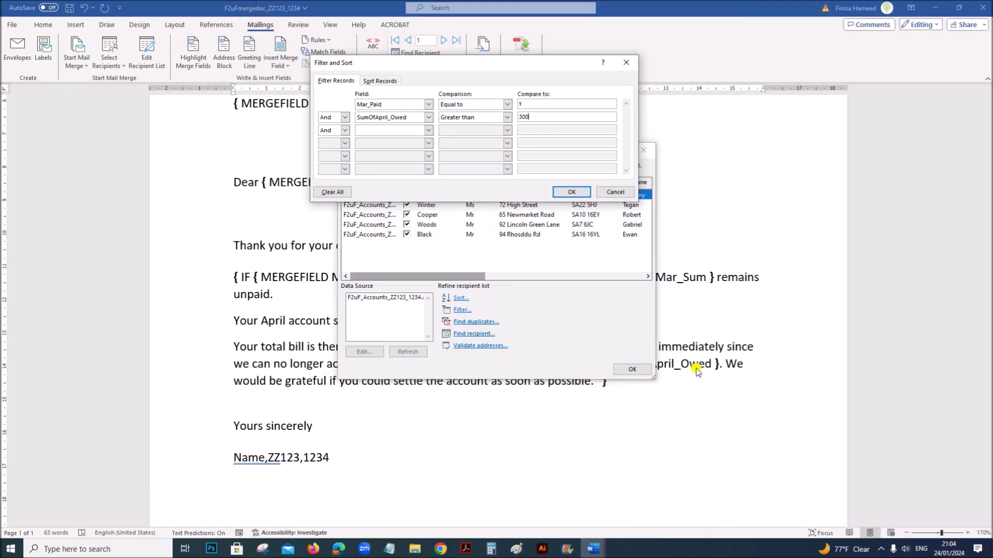
pyautogui.click(574, 192)
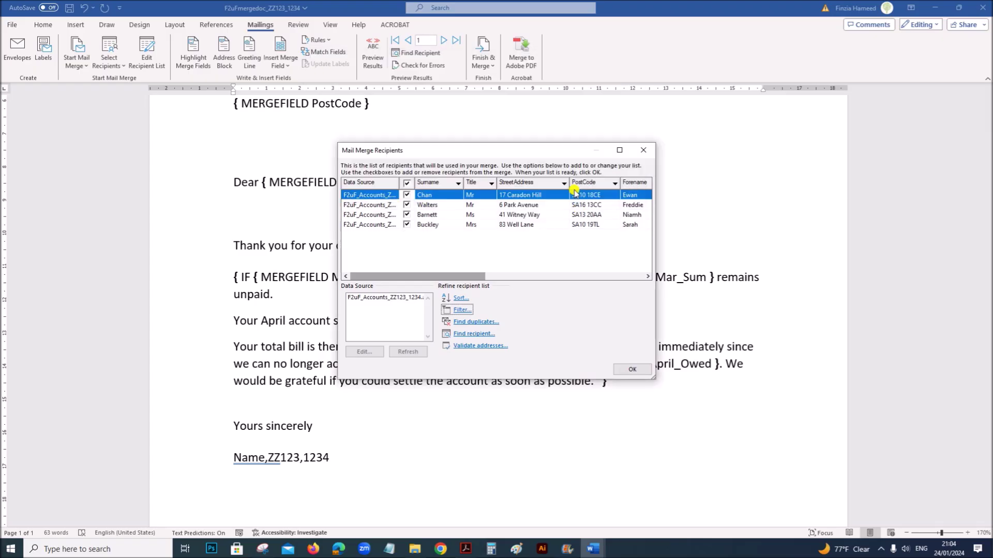
pyautogui.click(626, 369)
# Place the filter screenshot on a new page of Document1, below the existing evidence image
pyautogui.moveTo(599, 547)
pyautogui.click(667, 489)
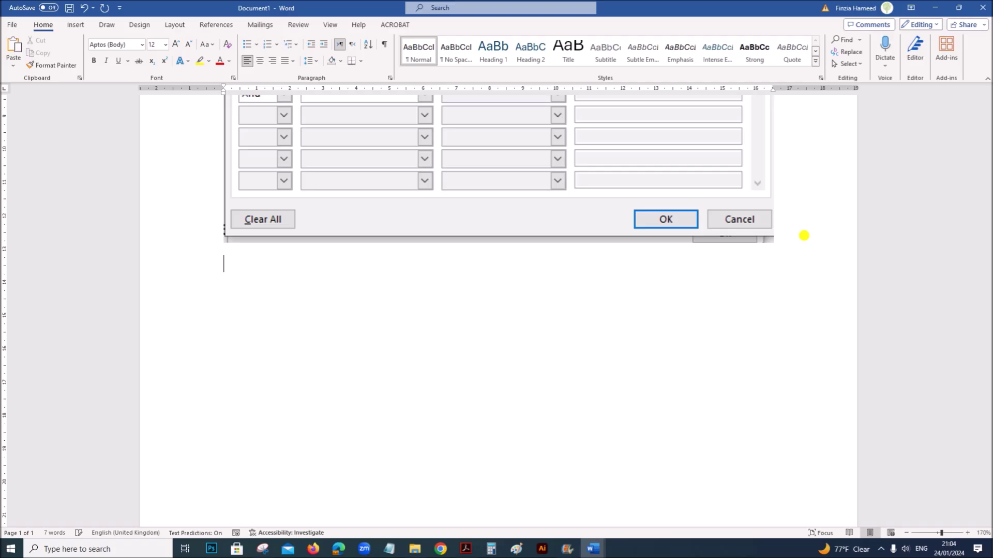
pyautogui.press('Return')
pyautogui.press('Return')
pyautogui.press('Return')
pyautogui.press('Return')
pyautogui.press('Return')
pyautogui.press('Return')
pyautogui.press('Return')
pyautogui.press('Return')
pyautogui.press('Return')
pyautogui.press('Return')
pyautogui.press('Return')
pyautogui.press('Return')
pyautogui.press('Return')
pyautogui.press('Return')
pyautogui.scroll(-4, 334, 180)
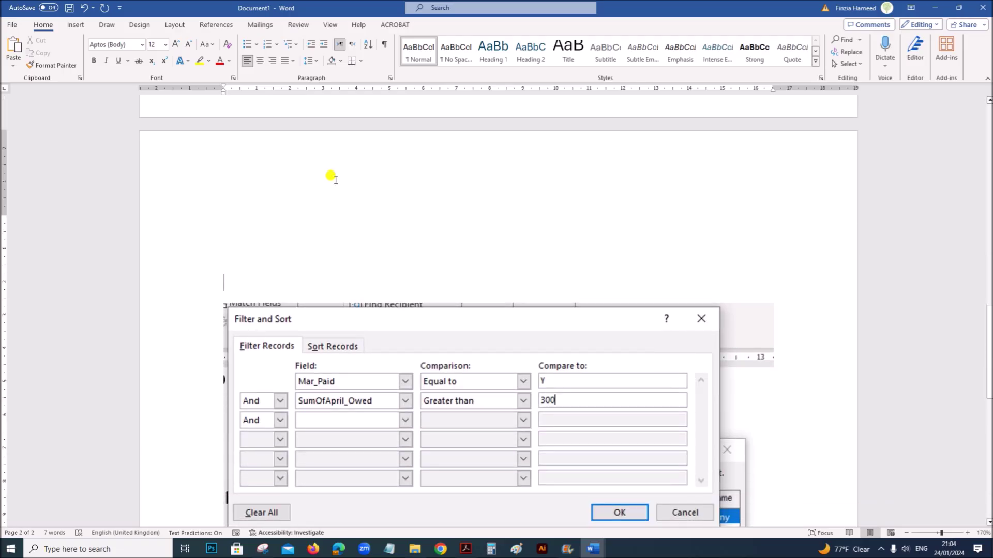
# Add the caption "Customers who paid till March and April amount is more than 300" above the new filter screenshot
pyautogui.write('Cus')
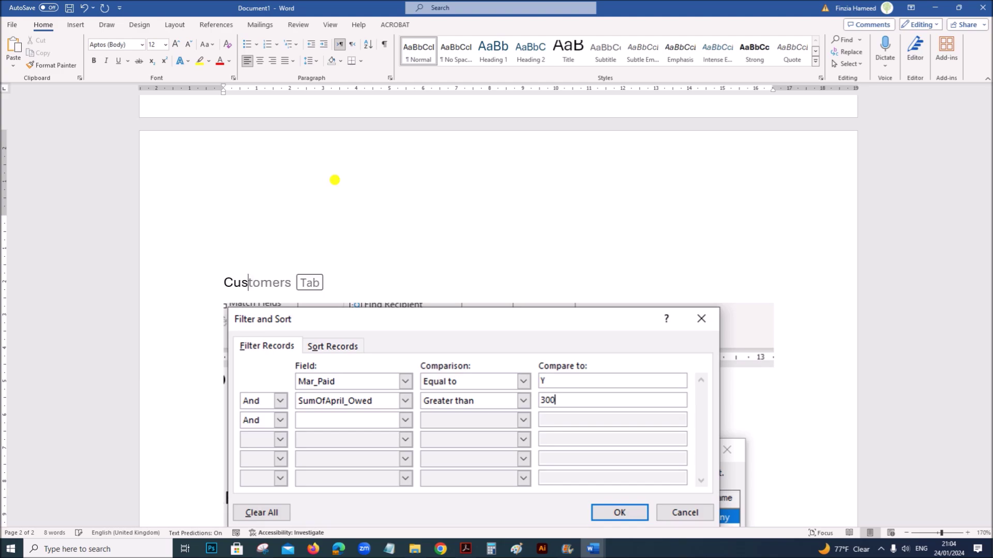
pyautogui.press('Tab')
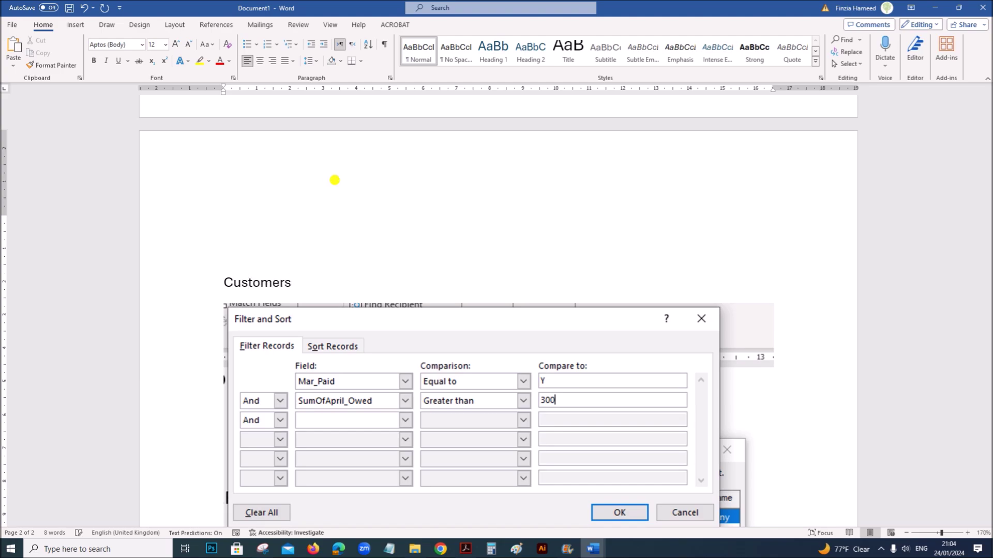
pyautogui.write('who paid till ')
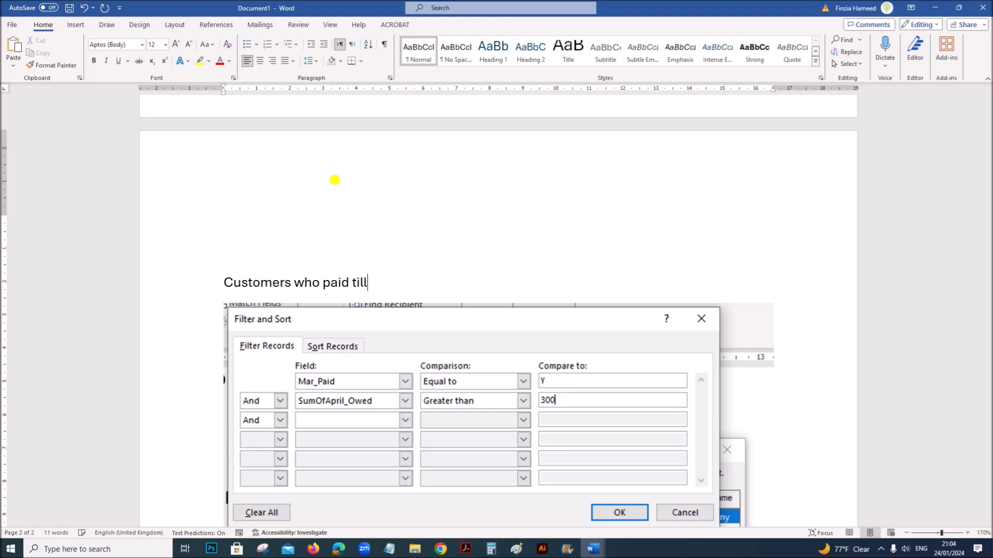
pyautogui.write('March and April amount is more than 300')
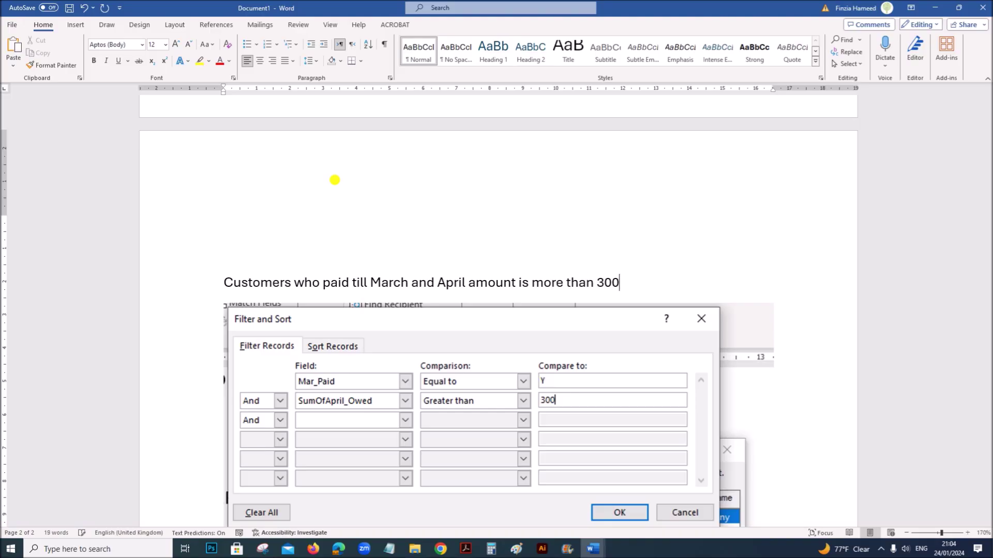
pyautogui.scroll(-10, 335, 179)
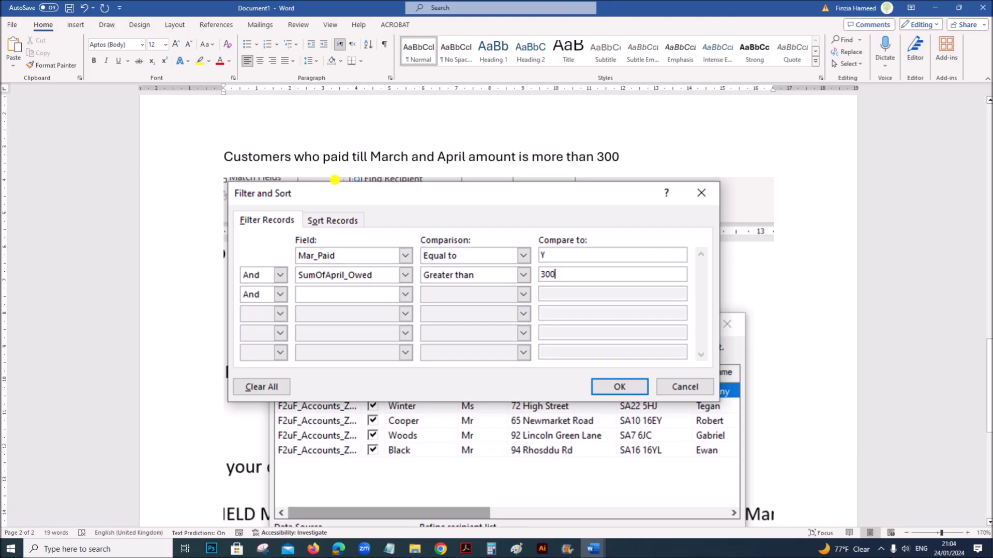
pyautogui.scroll(10, 339, 253)
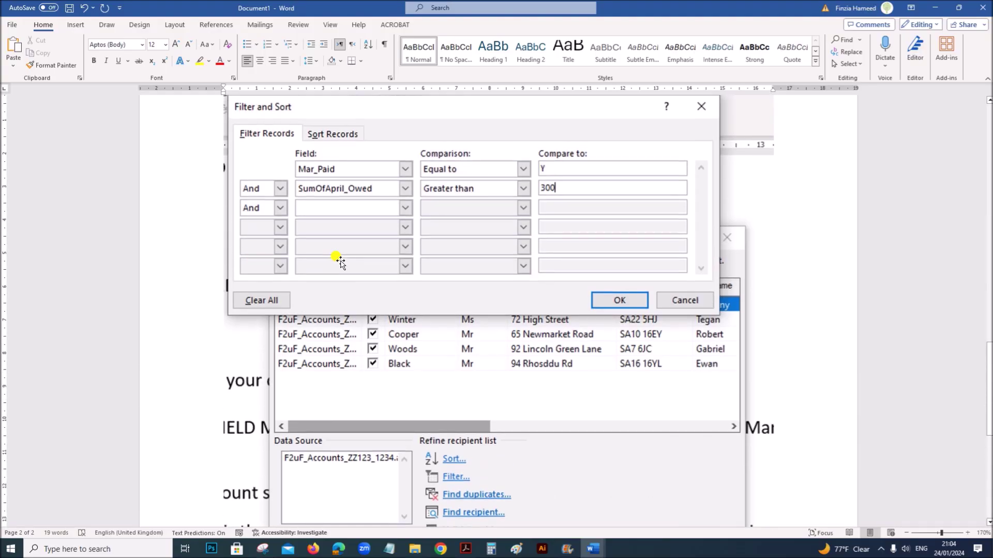
# Switch to F2uFmergedoc_ZZ123_1234, check its filtered recipient list, and merge all records into a new document of individual letters
pyautogui.moveTo(590, 546)
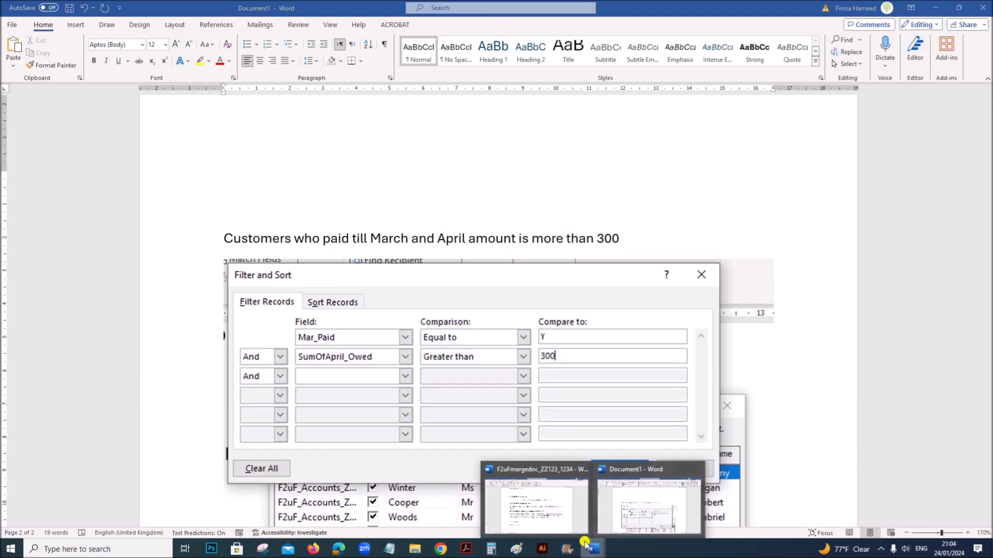
pyautogui.click(546, 513)
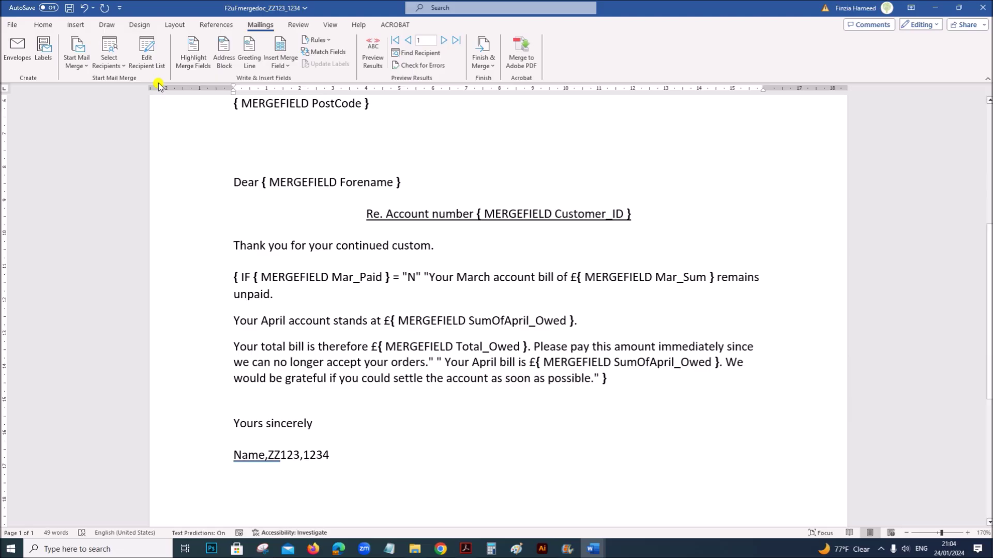
pyautogui.click(154, 64)
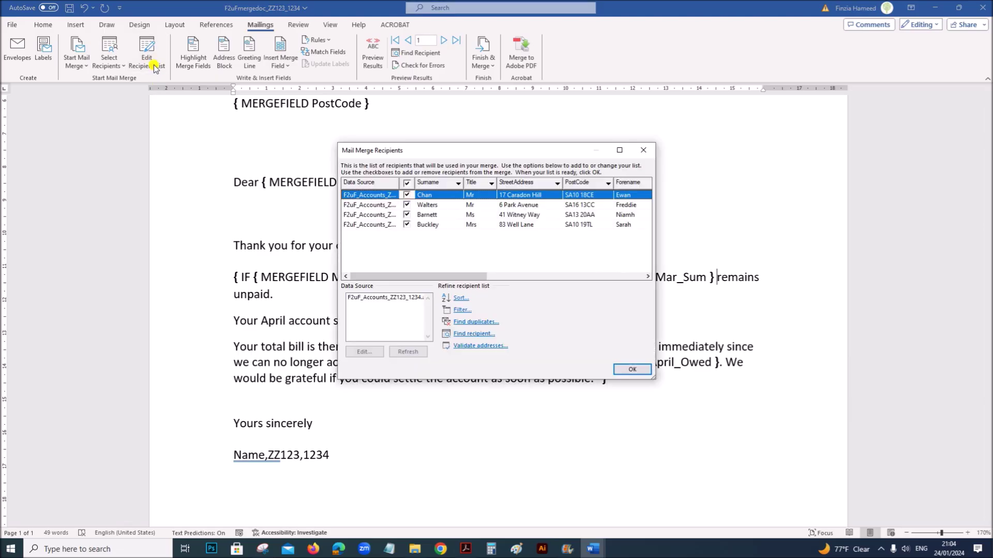
pyautogui.click(632, 369)
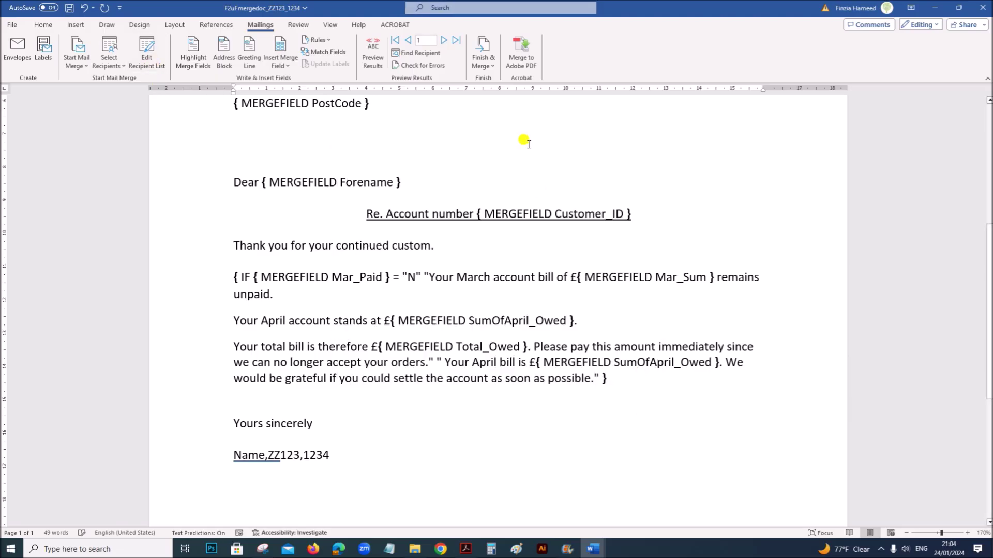
pyautogui.click(483, 60)
pyautogui.click(489, 83)
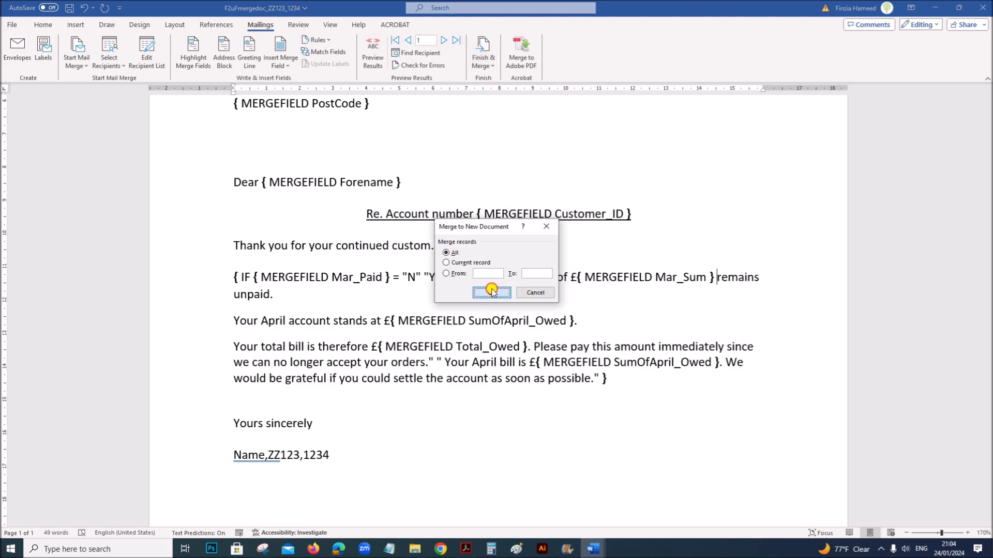
pyautogui.click(491, 290)
# Examine the merged letters for each customer's address, account reference and April bill paragraph
pyautogui.scroll(-5, 534, 286)
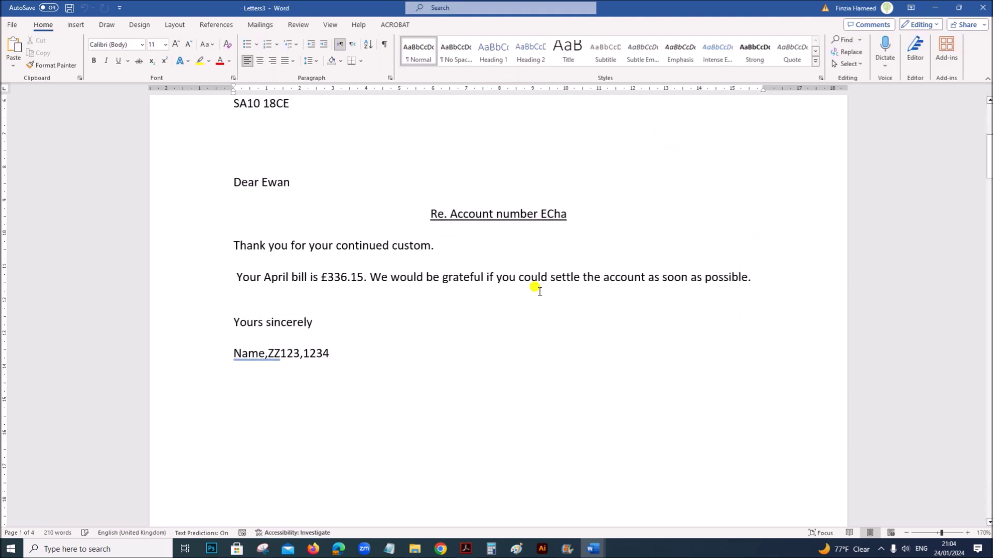
pyautogui.scroll(2, 534, 287)
pyautogui.scroll(-4, 534, 287)
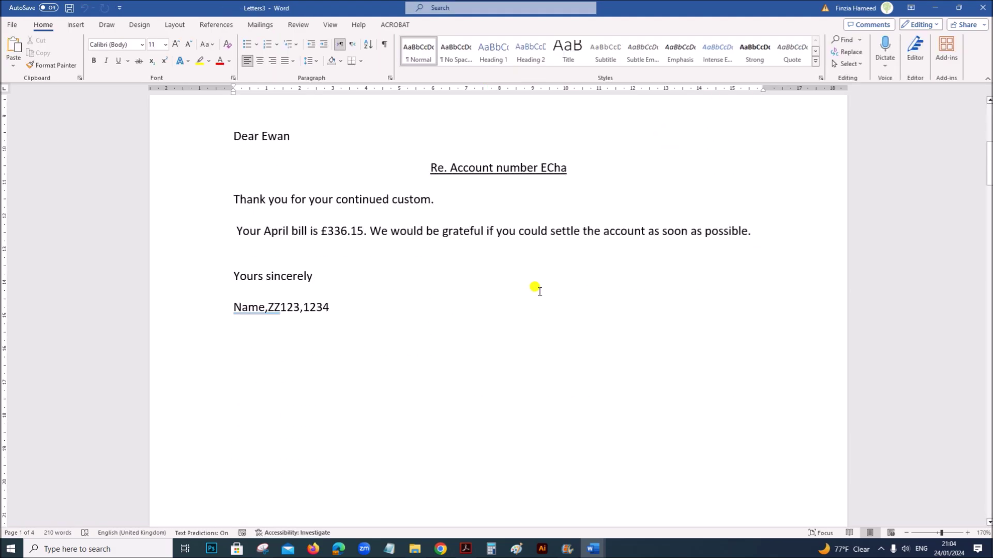
pyautogui.scroll(-16, 534, 287)
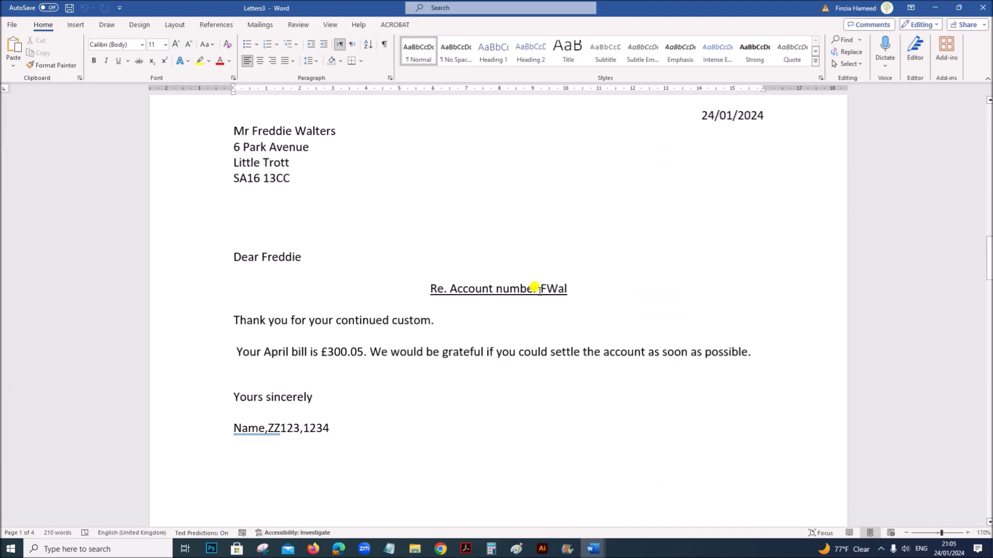
pyautogui.scroll(-18, 534, 287)
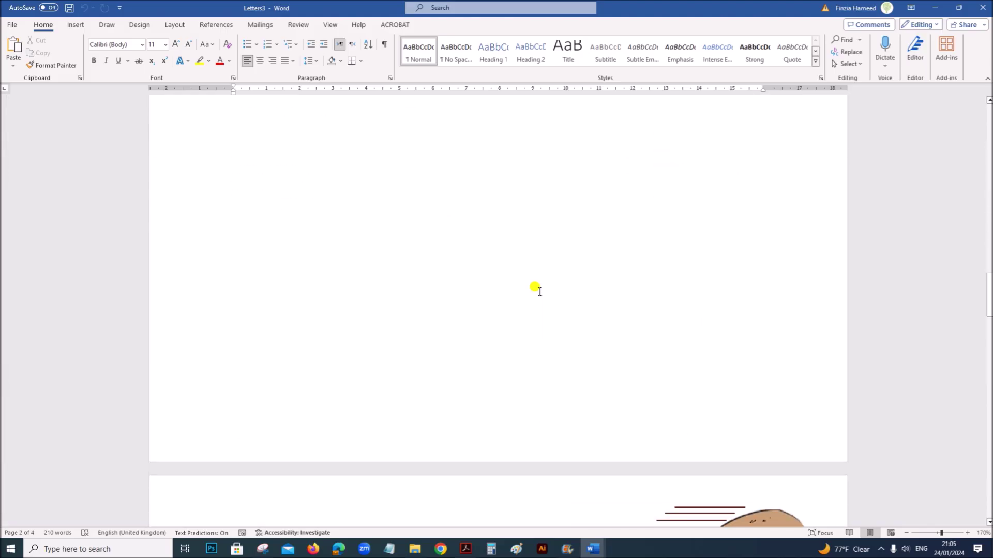
pyautogui.scroll(-17, 534, 287)
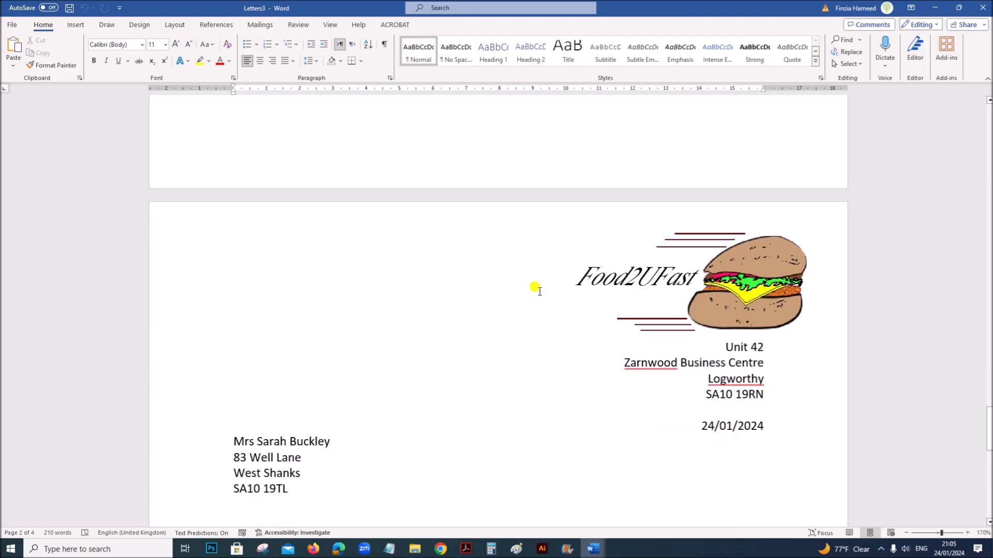
pyautogui.scroll(5, 534, 287)
pyautogui.scroll(-8, 534, 287)
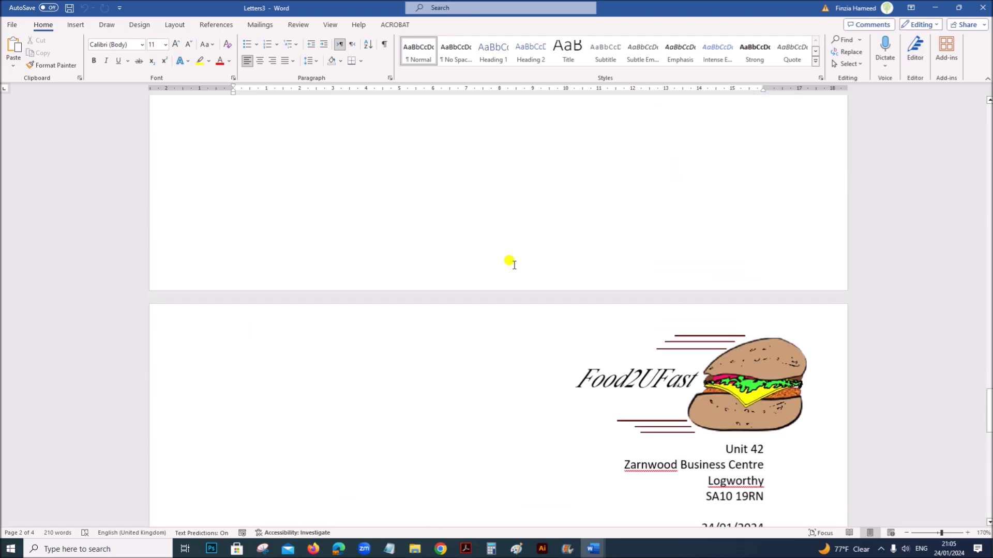
# Copy the file name April300Letters from the question paper in Adobe Acrobat and return to the merged letters in Word
pyautogui.click(466, 549)
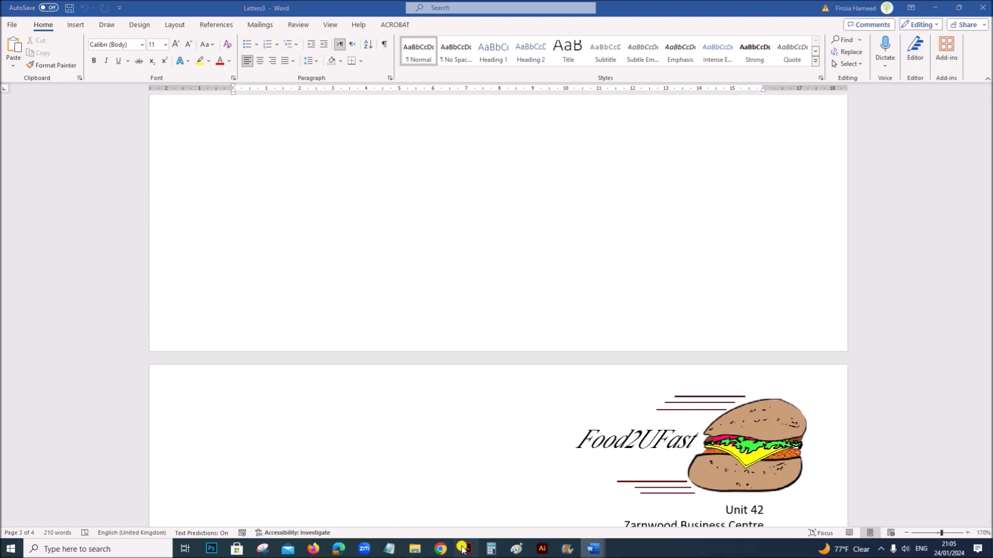
pyautogui.moveTo(280, 372); pyautogui.dragTo(394, 371)
pyautogui.hotkey('ctrl', 'c')
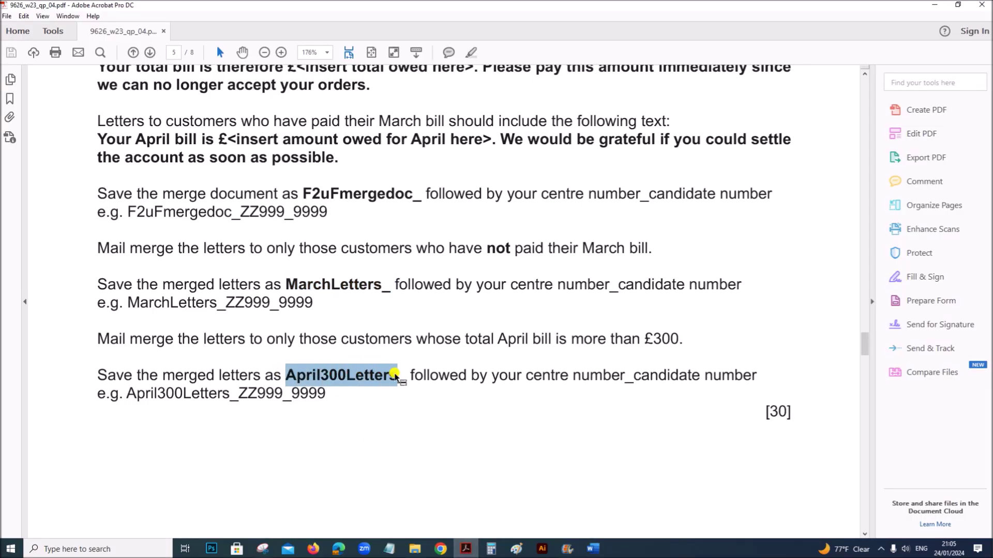
pyautogui.moveTo(593, 549)
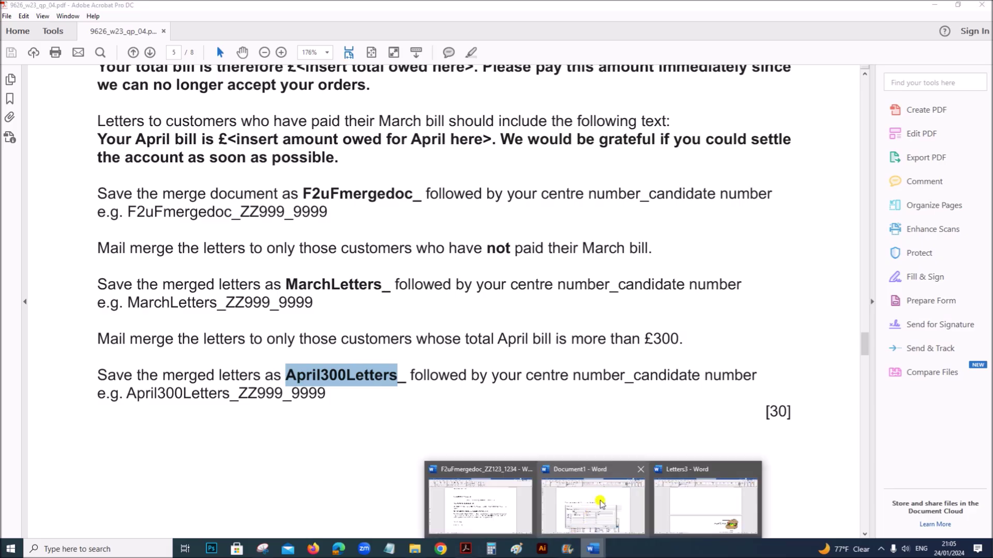
pyautogui.click(674, 506)
# Save the merged letters as April300Letters_ZZ123_1234 in the Examination folder inside Nov 2023 P4
pyautogui.click(12, 24)
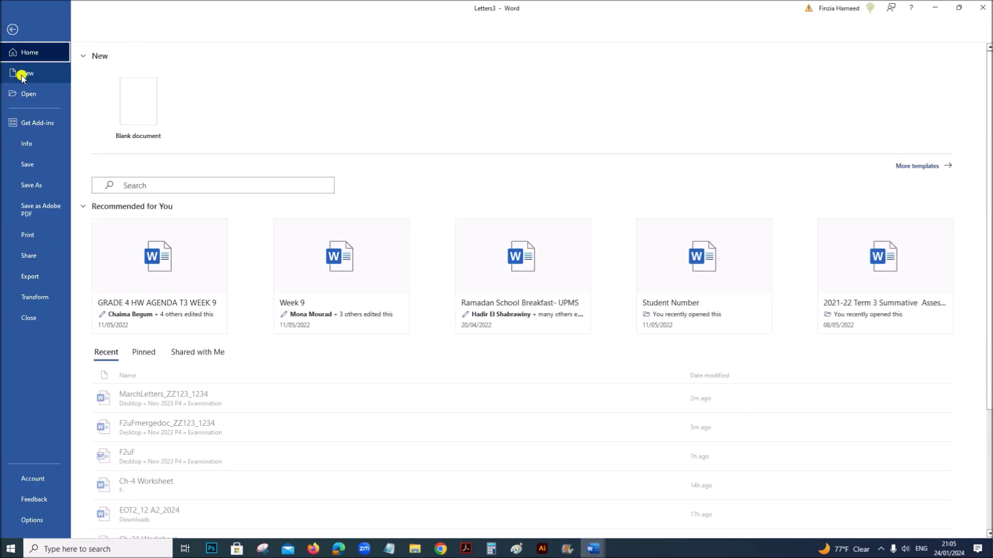
pyautogui.click(27, 185)
pyautogui.click(132, 235)
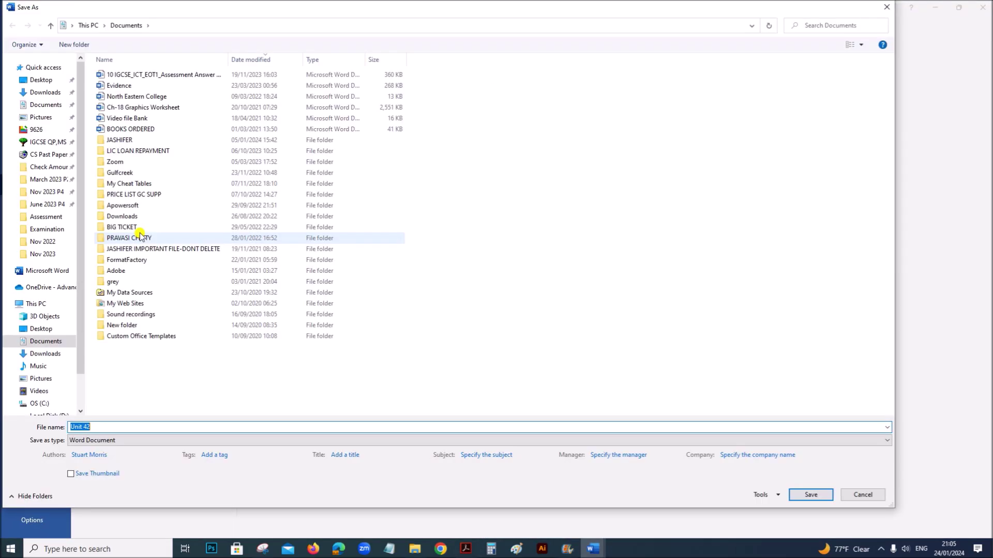
pyautogui.click(47, 192)
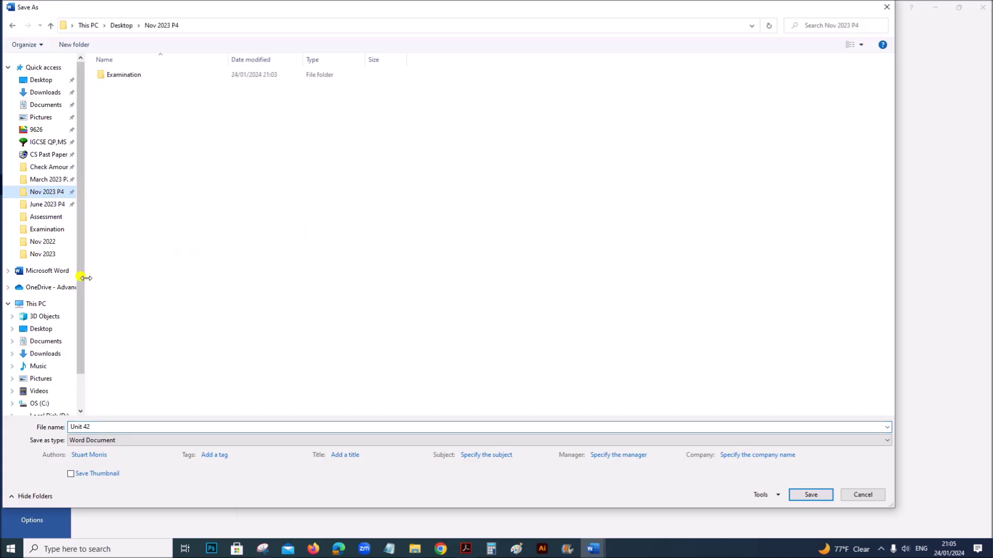
pyautogui.click(130, 76)
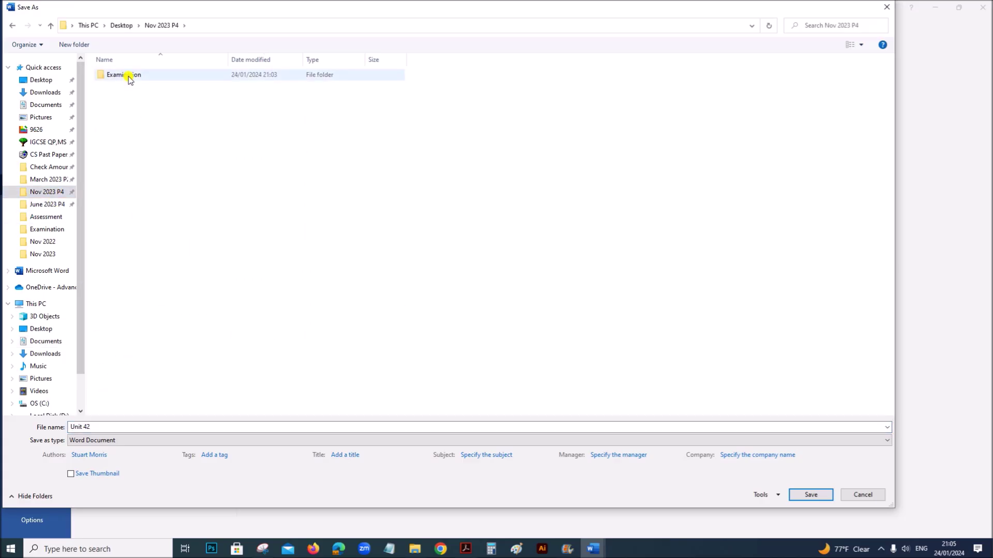
pyautogui.doubleClick(129, 76)
pyautogui.click(77, 427)
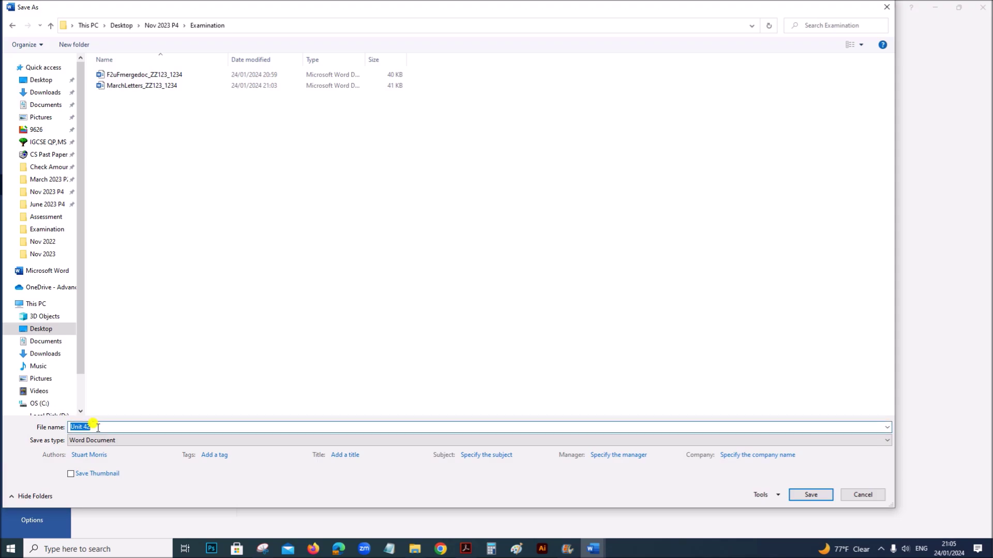
pyautogui.hotkey('ctrl', 'v')
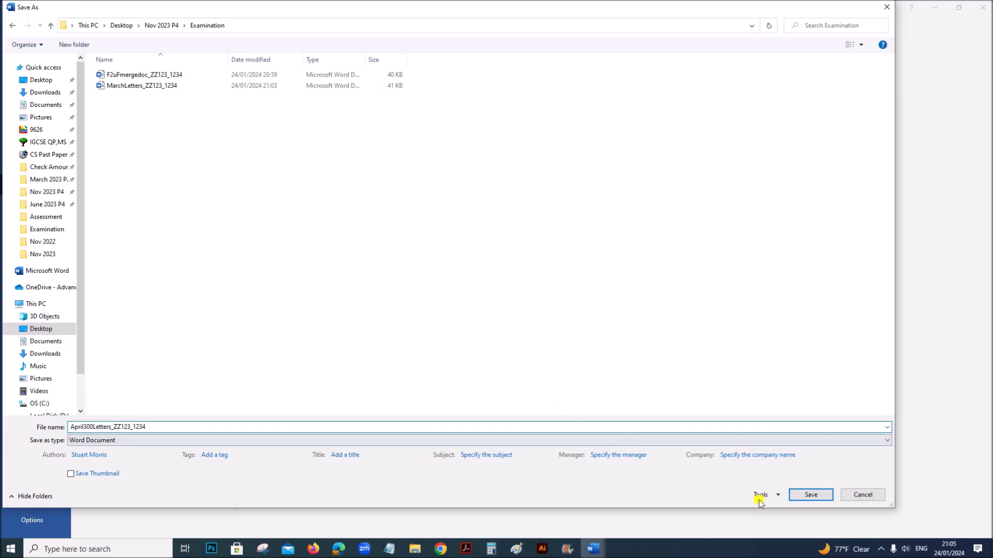
pyautogui.click(811, 495)
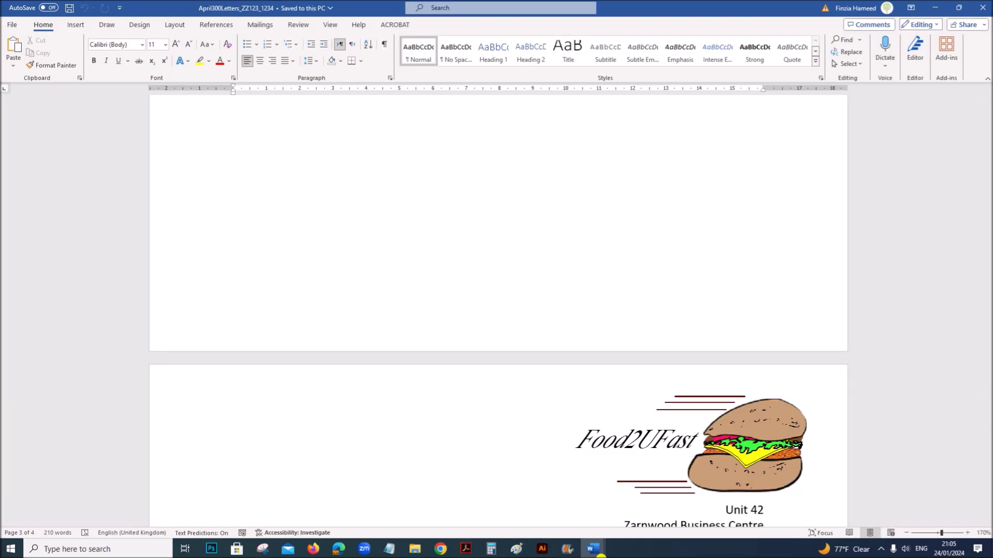
pyautogui.click(459, 549)
pyautogui.scroll(-2, 450, 471)
pyautogui.scroll(2, 462, 468)
# Save Document1 in Word as Evidence_Merging_ZZ123_1234 in the Examination folder inside Nov 2023 P4, and close it
pyautogui.moveTo(586, 546)
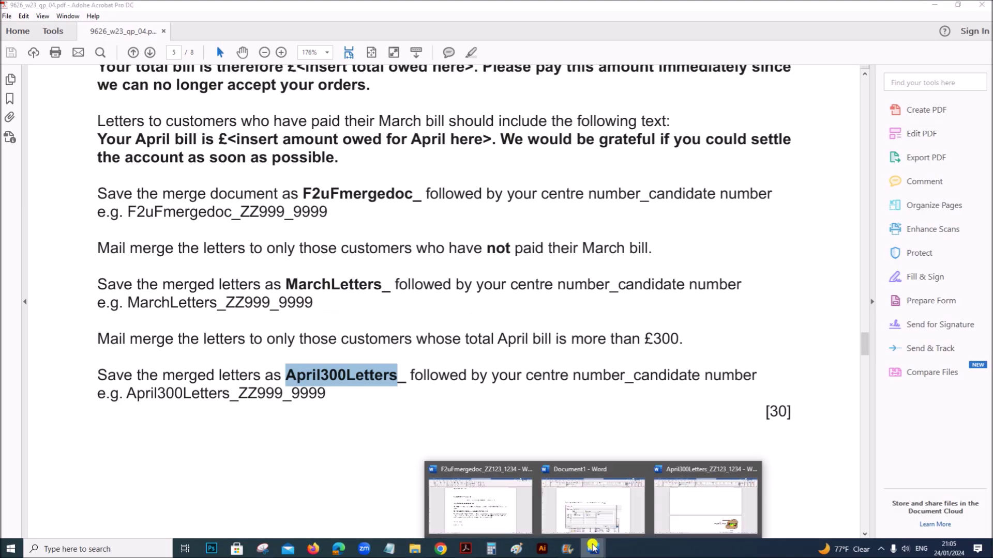
pyautogui.click(593, 496)
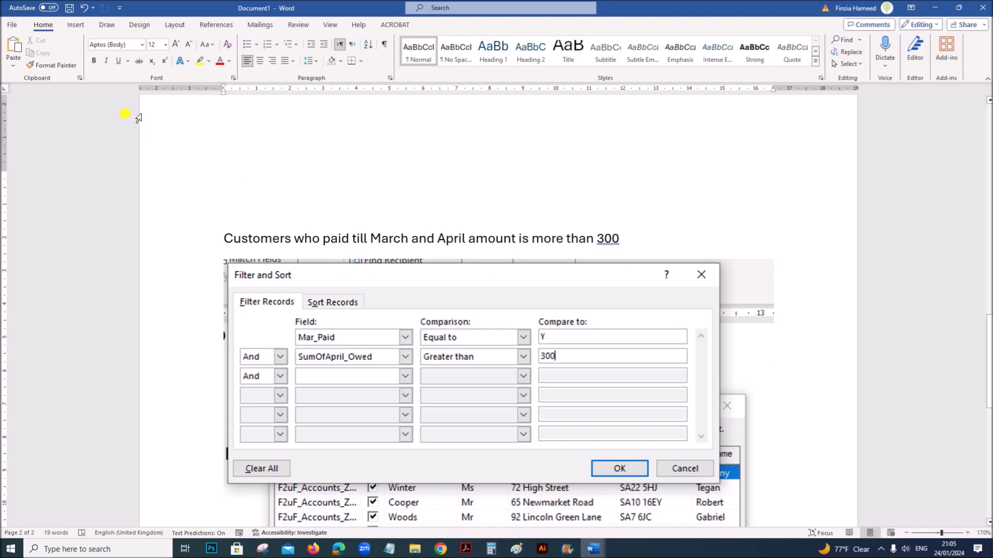
pyautogui.click(12, 30)
pyautogui.click(31, 187)
pyautogui.click(151, 233)
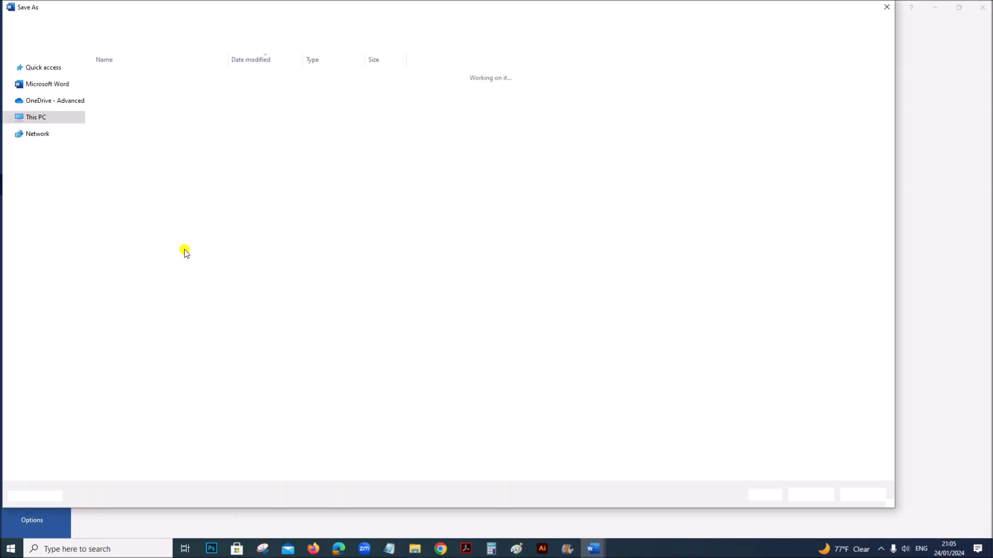
pyautogui.click(47, 191)
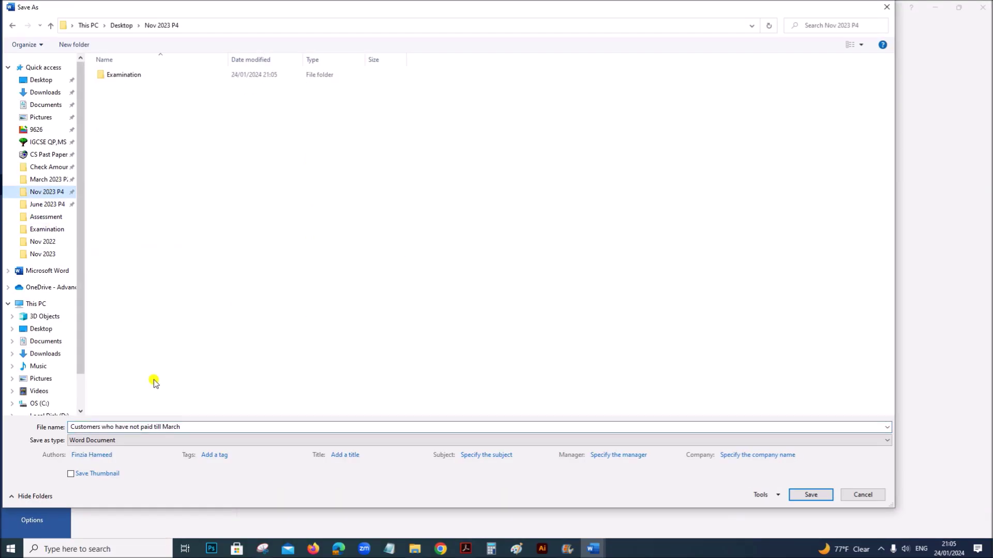
pyautogui.click(188, 424)
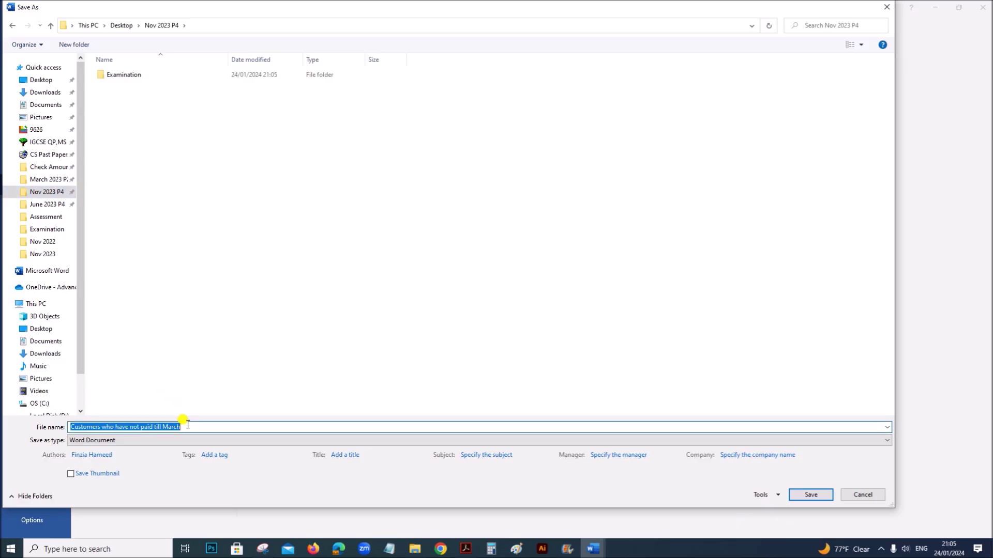
pyautogui.write('Evidence_Merging_ZZ123_1234')
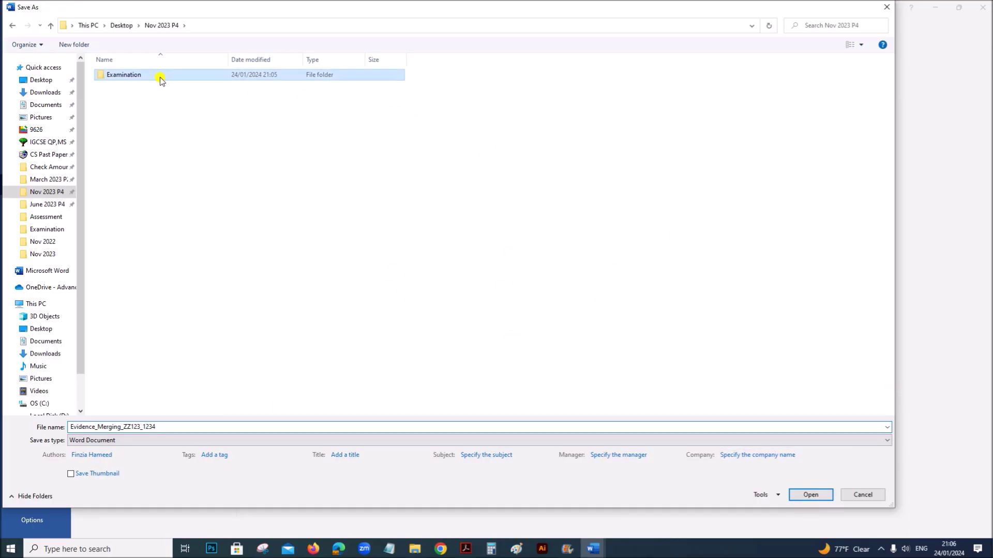
pyautogui.doubleClick(160, 76)
pyautogui.moveTo(439, 14)
pyautogui.mouseDown()
pyautogui.moveTo(470, 82)
pyautogui.moveTo(427, 22)
pyautogui.mouseUp()
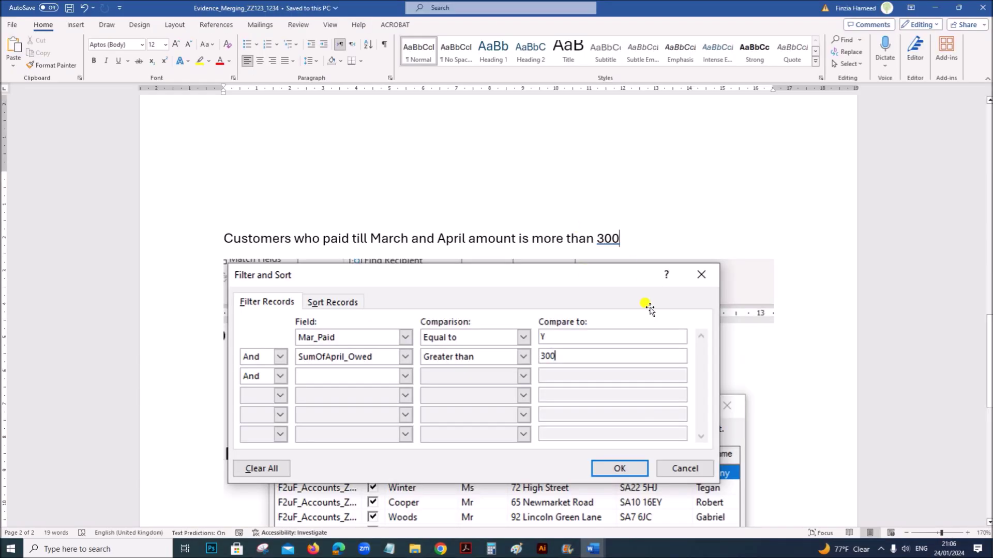
pyautogui.press('Return')
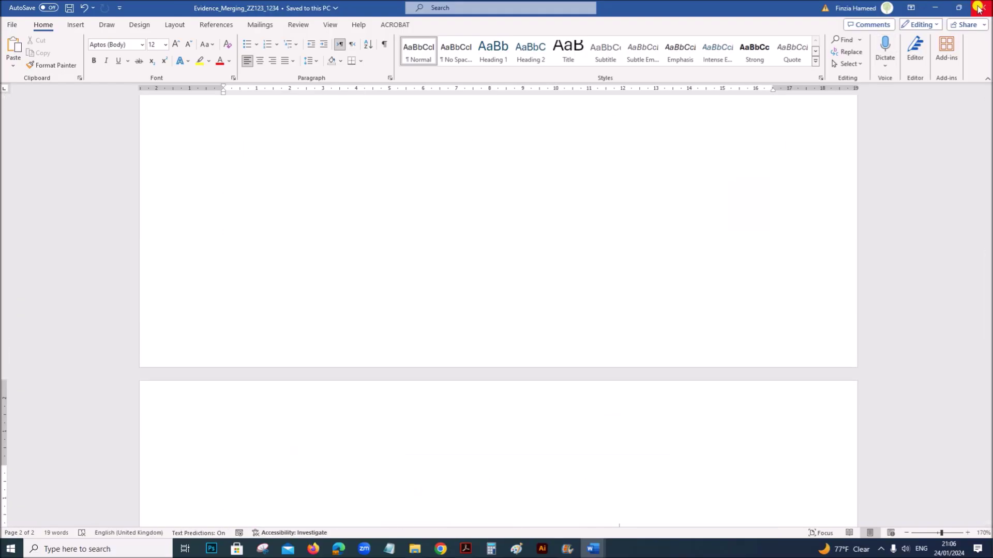
pyautogui.click(978, 7)
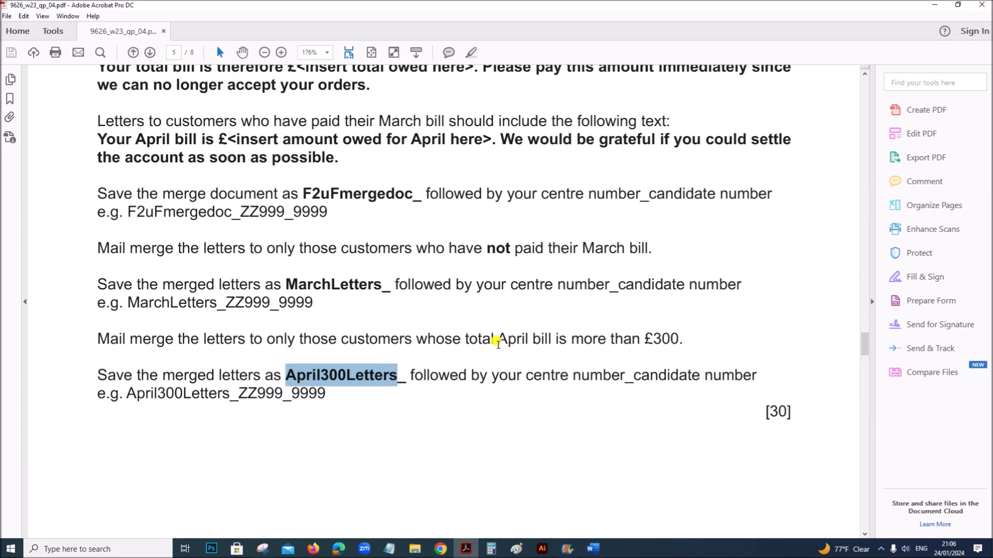
# Review the merge fields in F2uFmergedoc_ZZ123_1234 against the mail merge instructions in the question paper in Adobe Acrobat
pyautogui.moveTo(588, 545)
pyautogui.click(593, 549)
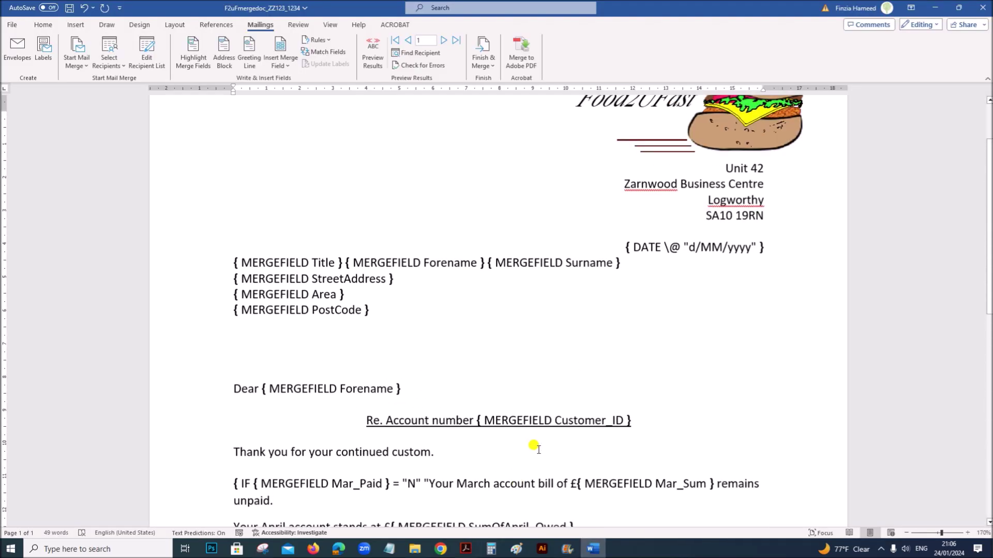
pyautogui.scroll(-3, 481, 490)
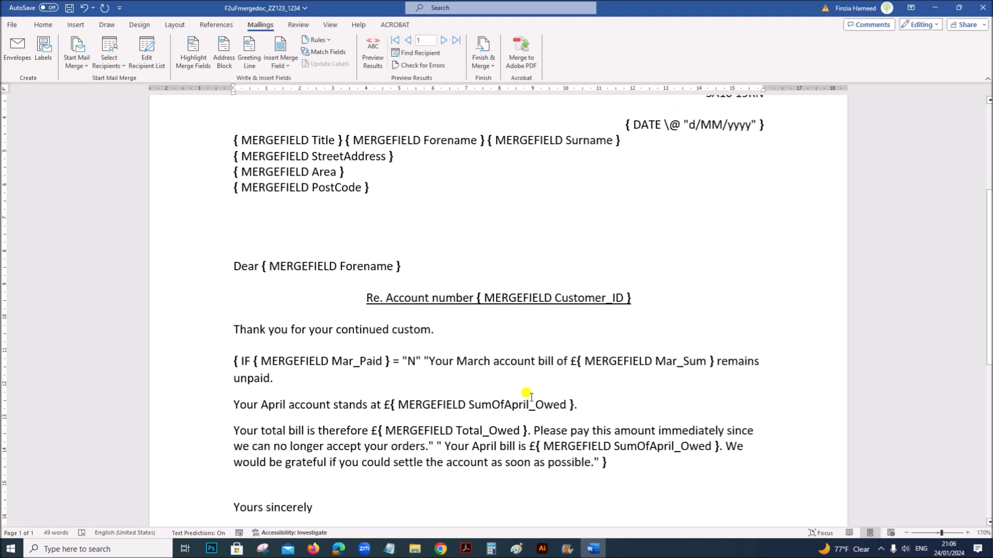
pyautogui.scroll(-2, 489, 427)
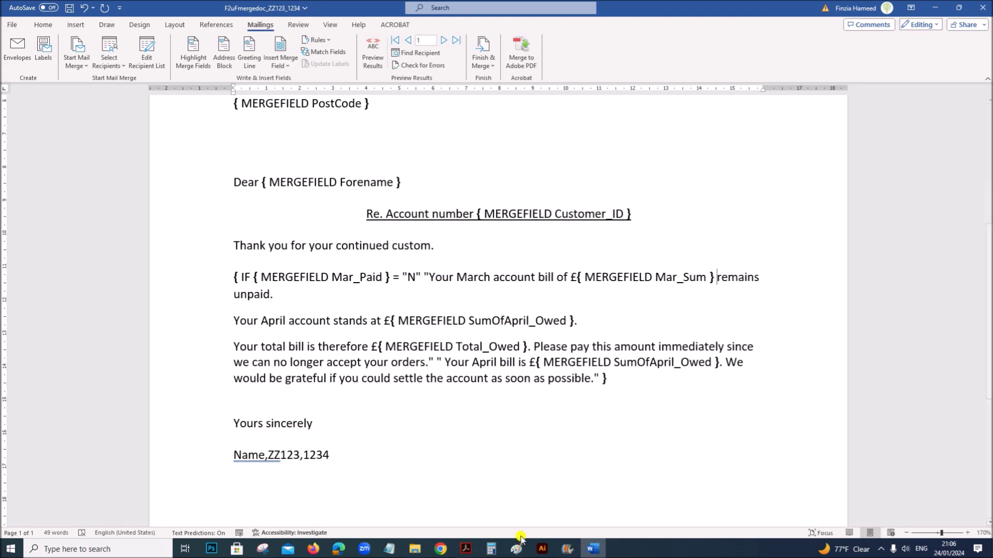
pyautogui.click(466, 548)
pyautogui.scroll(-2, 395, 448)
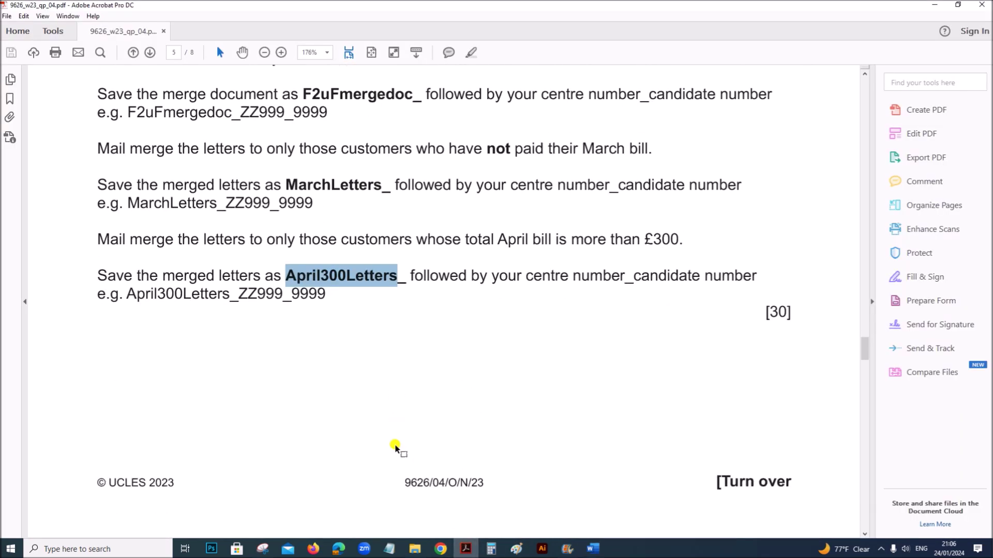
pyautogui.scroll(8, 397, 446)
pyautogui.scroll(-15, 400, 444)
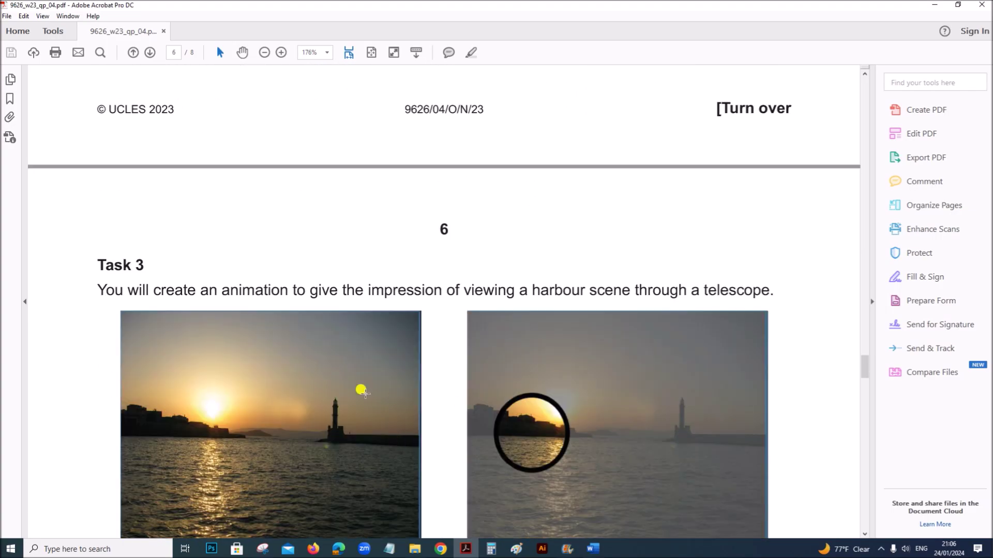
pyautogui.scroll(13, 532, 421)
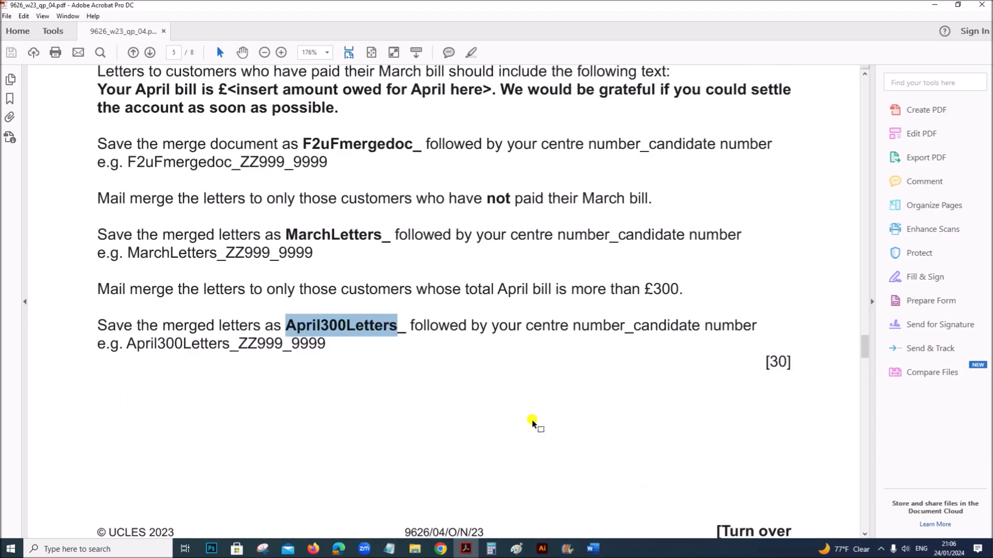